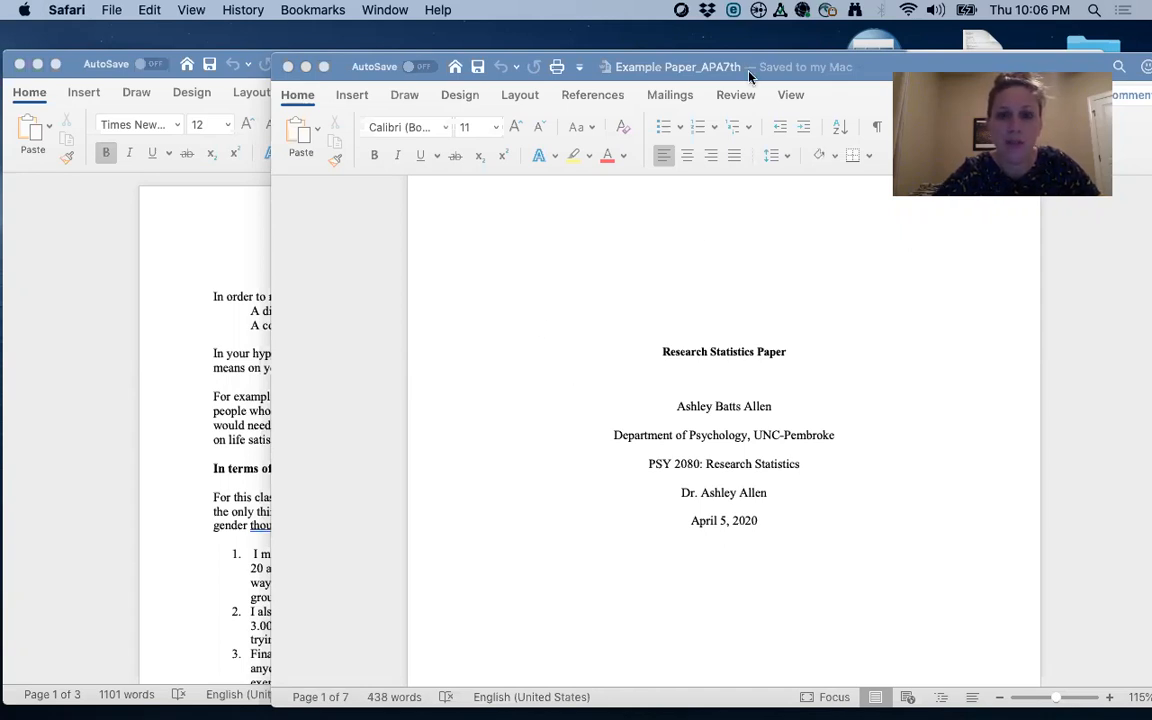
- Review the Hypotheses, Method, Measures, Procedure, Results and Discussion sections of the Example Paper_APA7th document
{"action": "left_click_drag", "start_coordinate": [720, 72], "coordinate": [722, 59]}
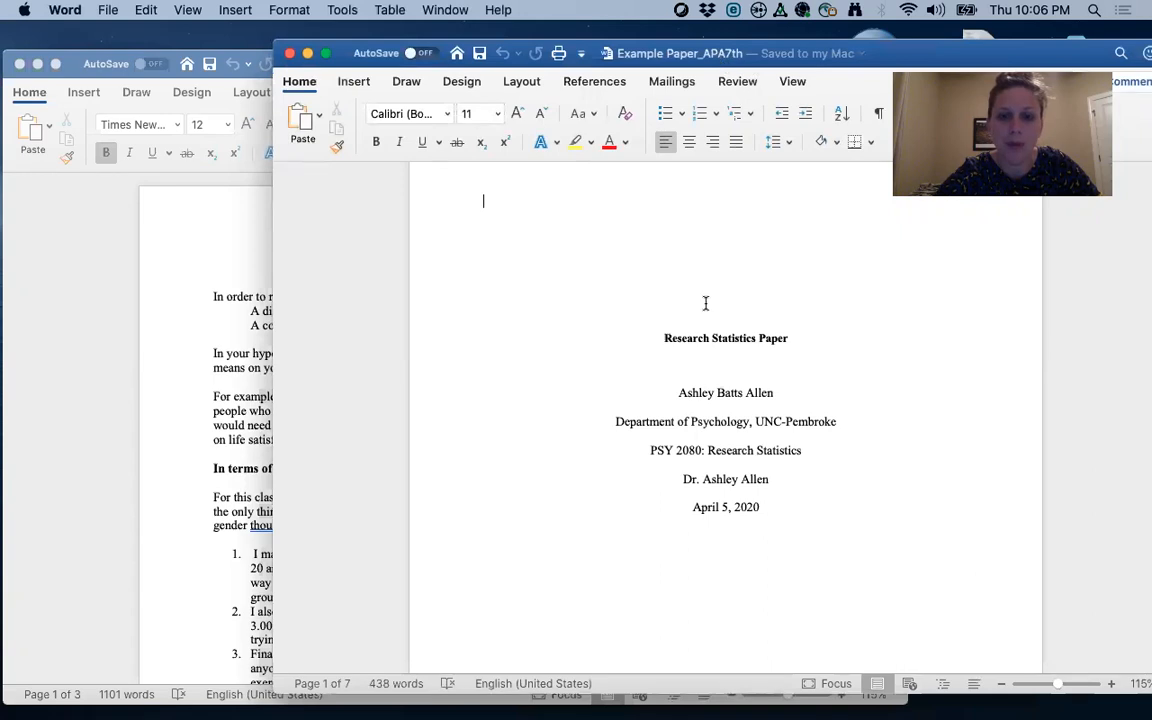
{"action": "scroll", "coordinate": [702, 388], "scroll_direction": "down", "scroll_amount": 15}
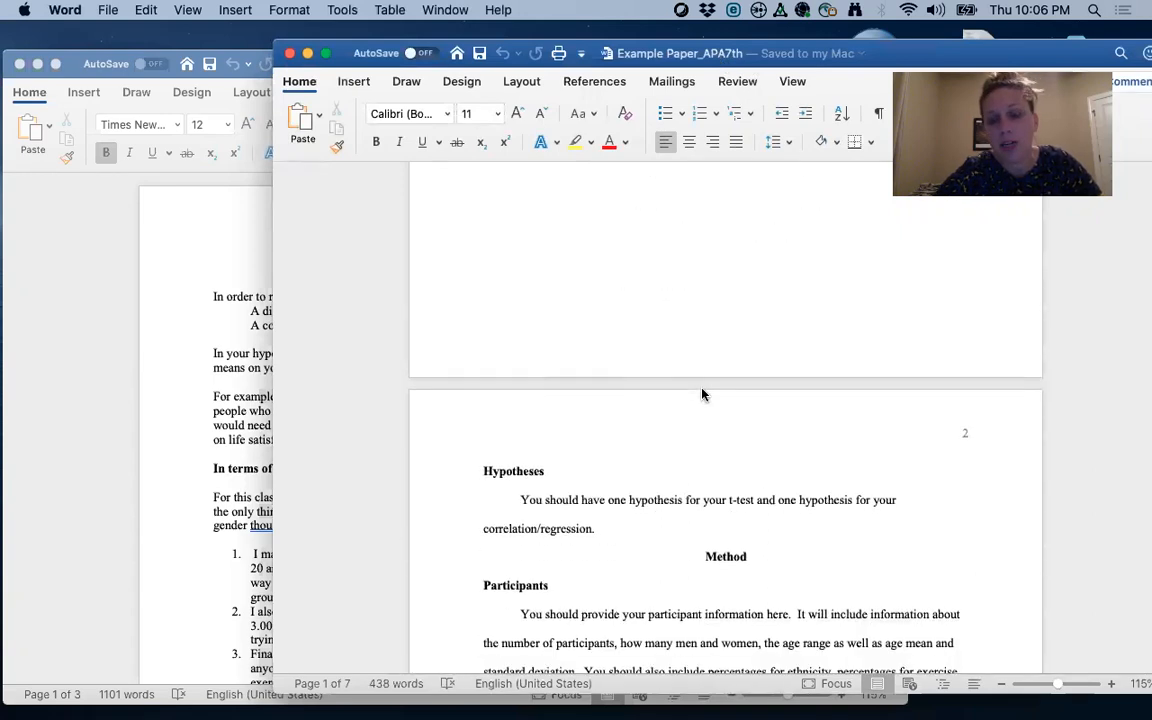
{"action": "scroll", "coordinate": [702, 388], "scroll_direction": "down", "scroll_amount": 5}
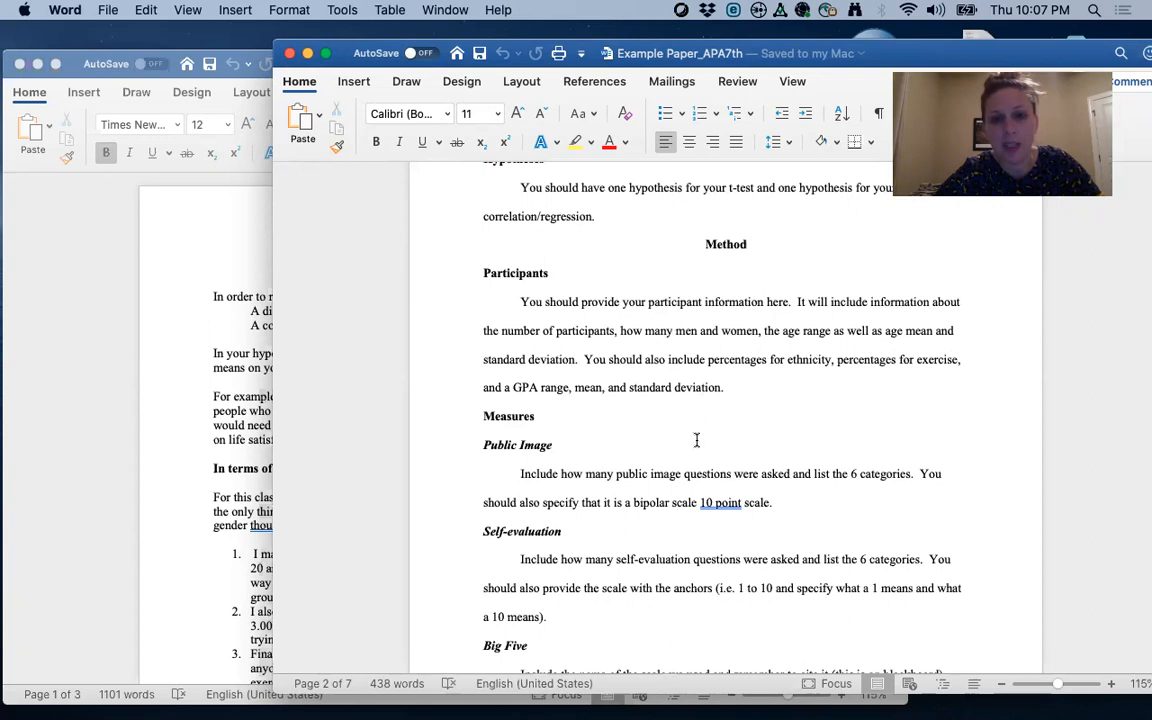
{"action": "scroll", "coordinate": [694, 440], "scroll_direction": "down", "scroll_amount": 6}
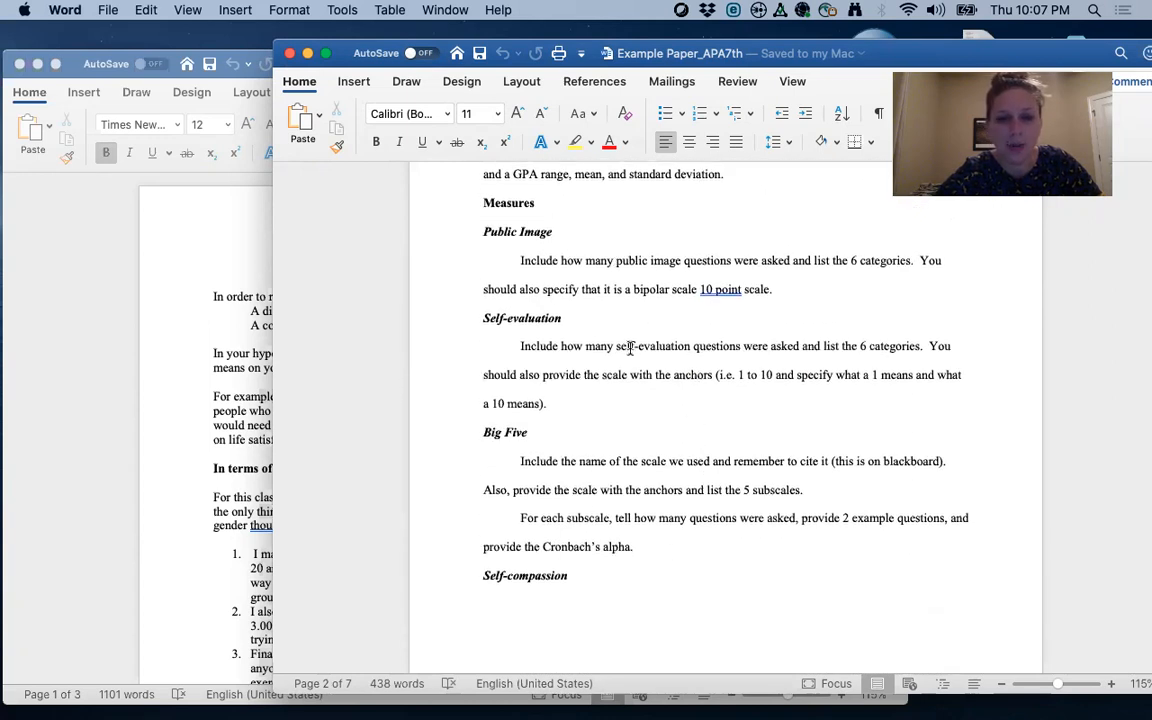
{"action": "scroll", "coordinate": [630, 347], "scroll_direction": "down", "scroll_amount": 13}
{"action": "scroll", "coordinate": [630, 347], "scroll_direction": "down", "scroll_amount": 4}
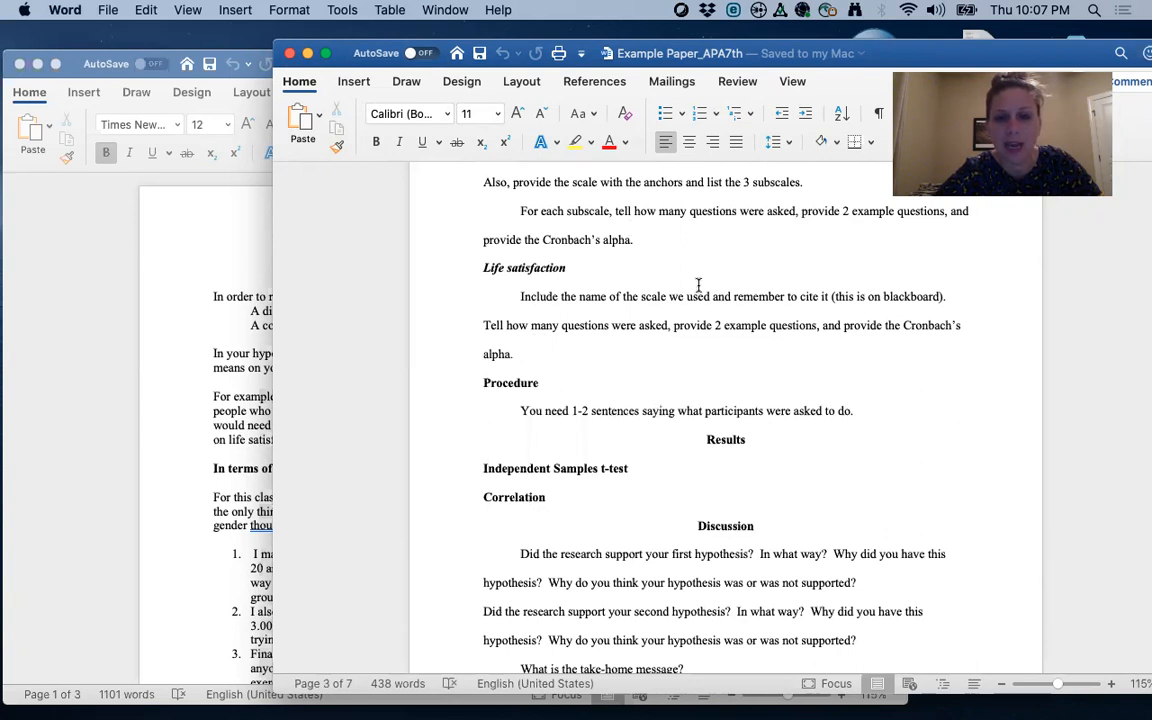
{"action": "scroll", "coordinate": [698, 286], "scroll_direction": "up", "scroll_amount": 11}
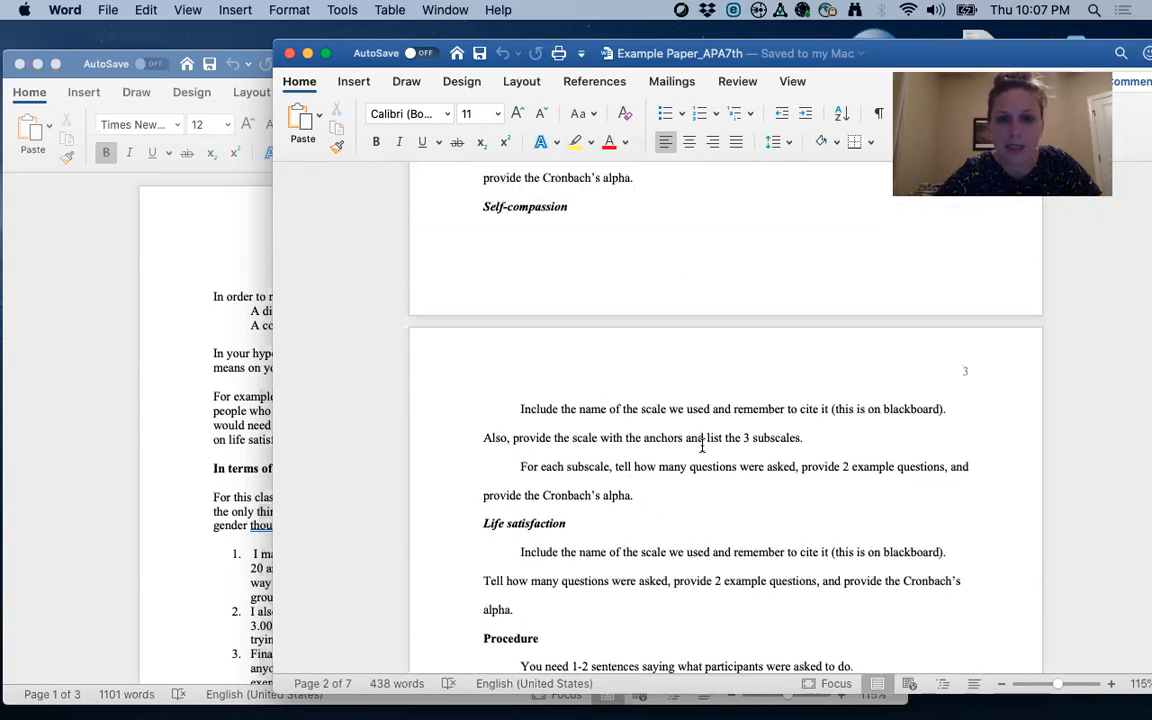
{"action": "scroll", "coordinate": [695, 390], "scroll_direction": "up", "scroll_amount": 2}
{"action": "scroll", "coordinate": [695, 390], "scroll_direction": "down", "scroll_amount": 13}
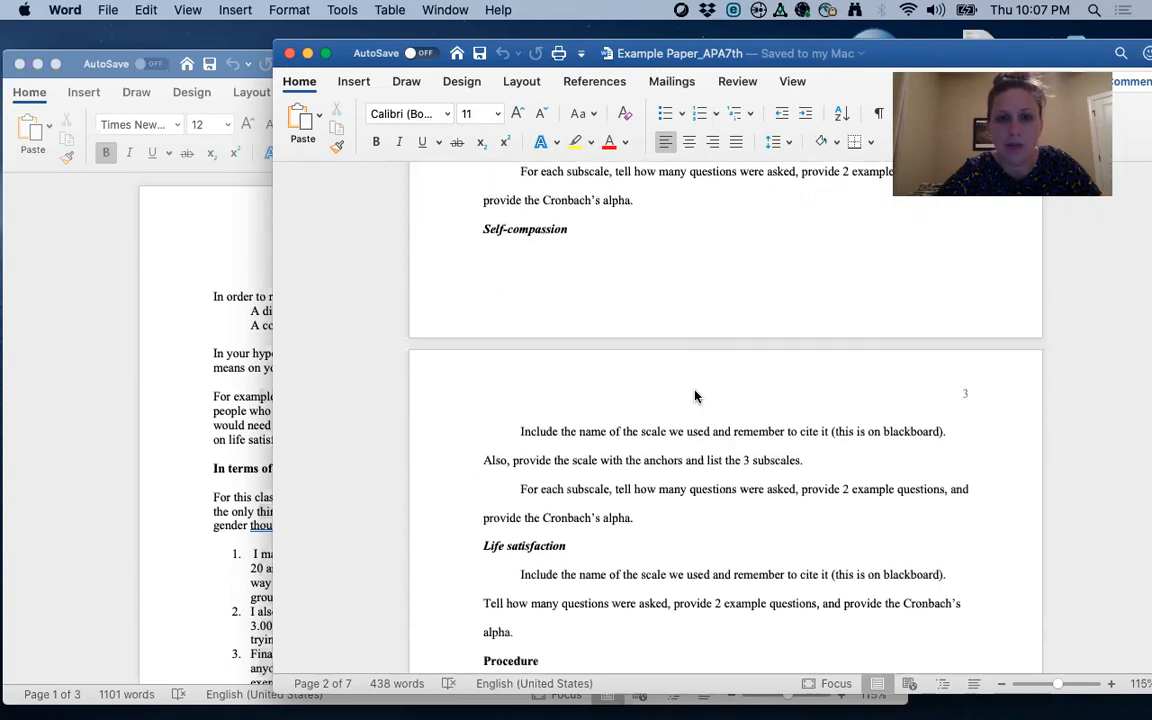
{"action": "scroll", "coordinate": [695, 390], "scroll_direction": "down", "scroll_amount": 2}
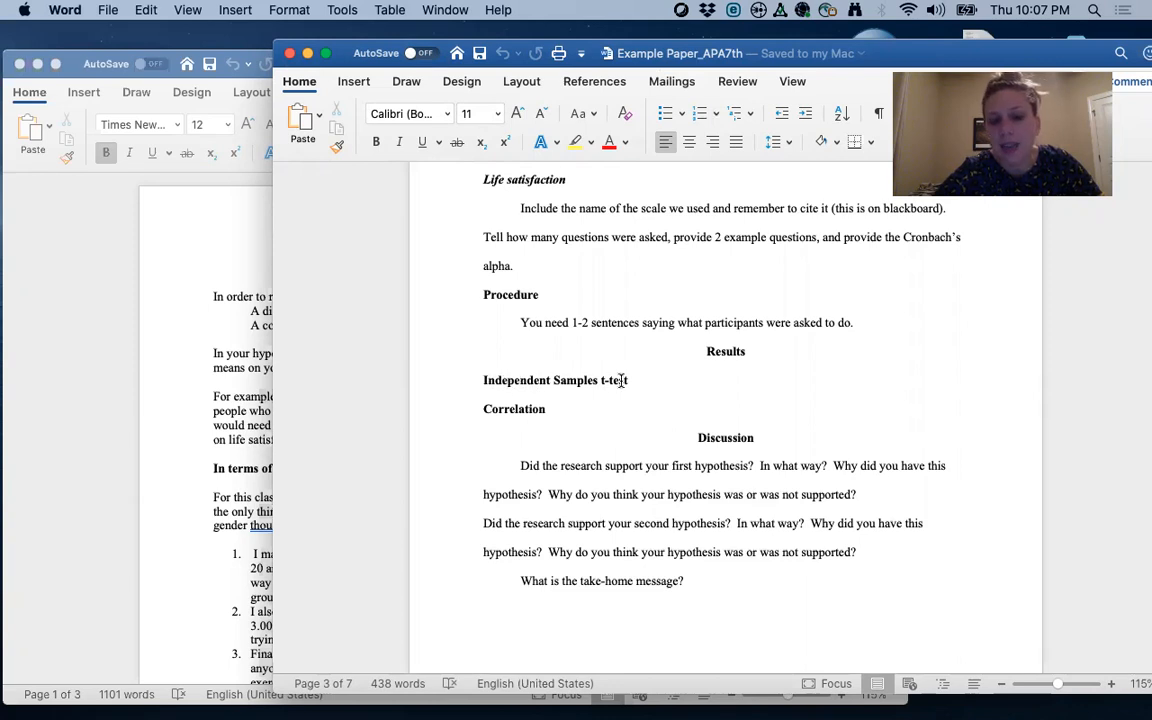
- Examine the References page, Table 1 and Figure 1 of the example paper, and return to its title page
{"action": "scroll", "coordinate": [670, 380], "scroll_direction": "down", "scroll_amount": 15}
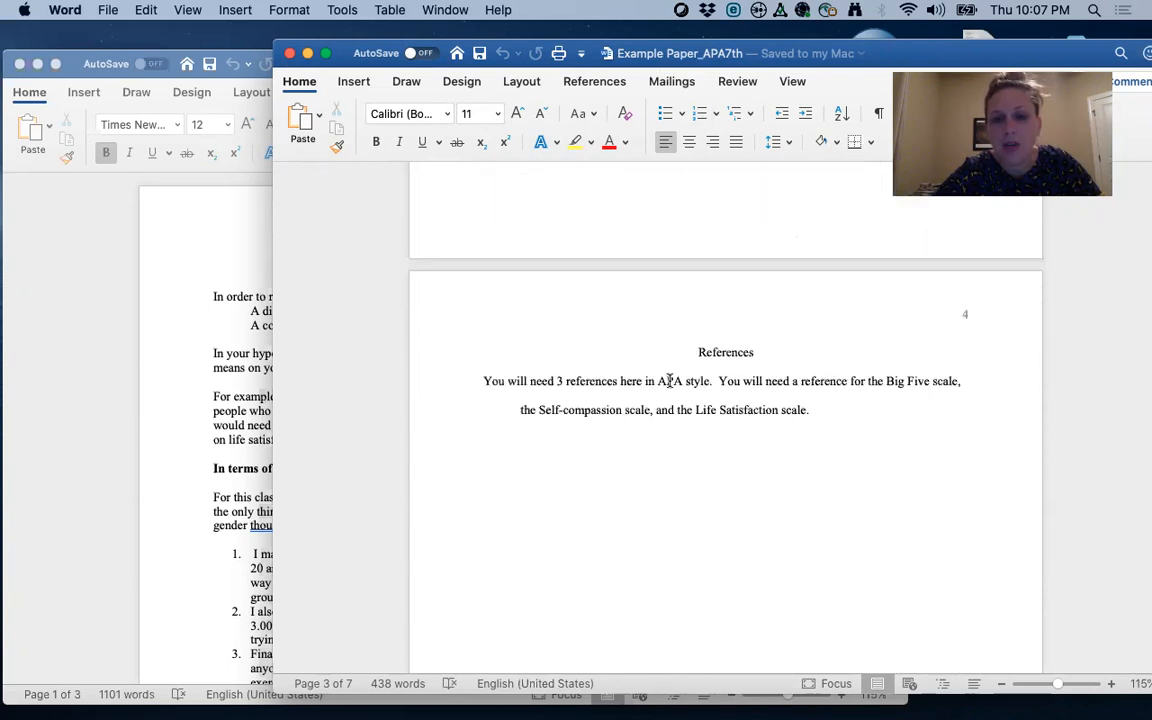
{"action": "scroll", "coordinate": [670, 380], "scroll_direction": "down", "scroll_amount": 10}
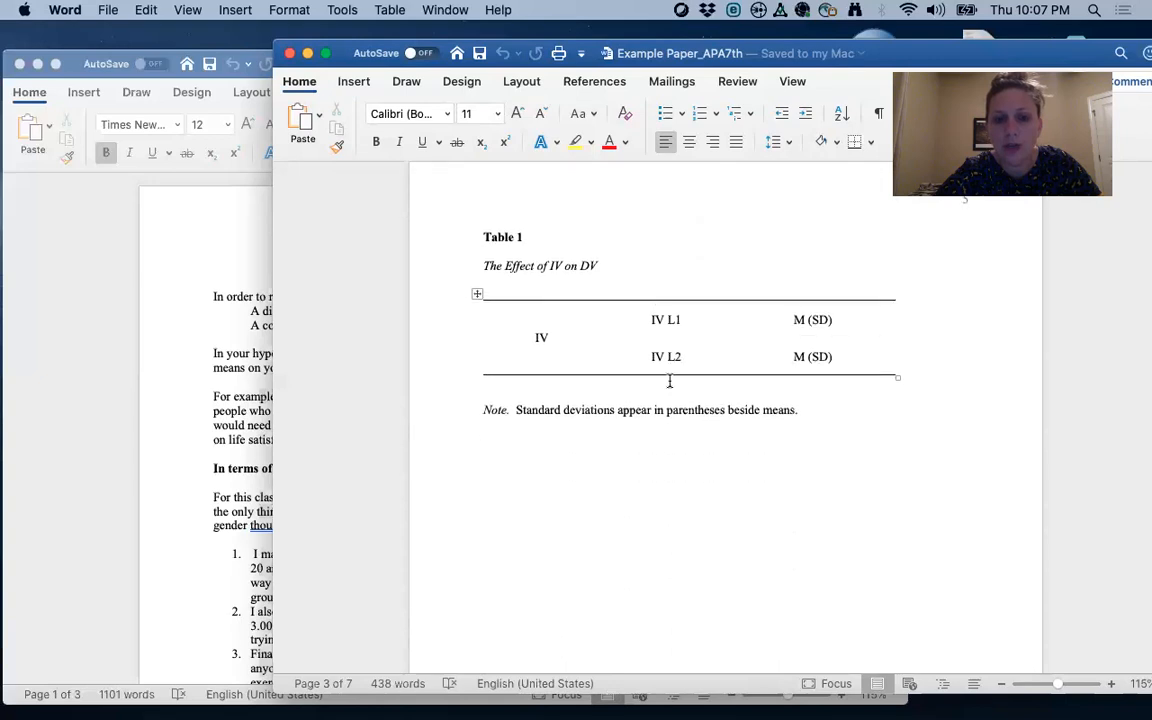
{"action": "scroll", "coordinate": [663, 417], "scroll_direction": "down", "scroll_amount": 10}
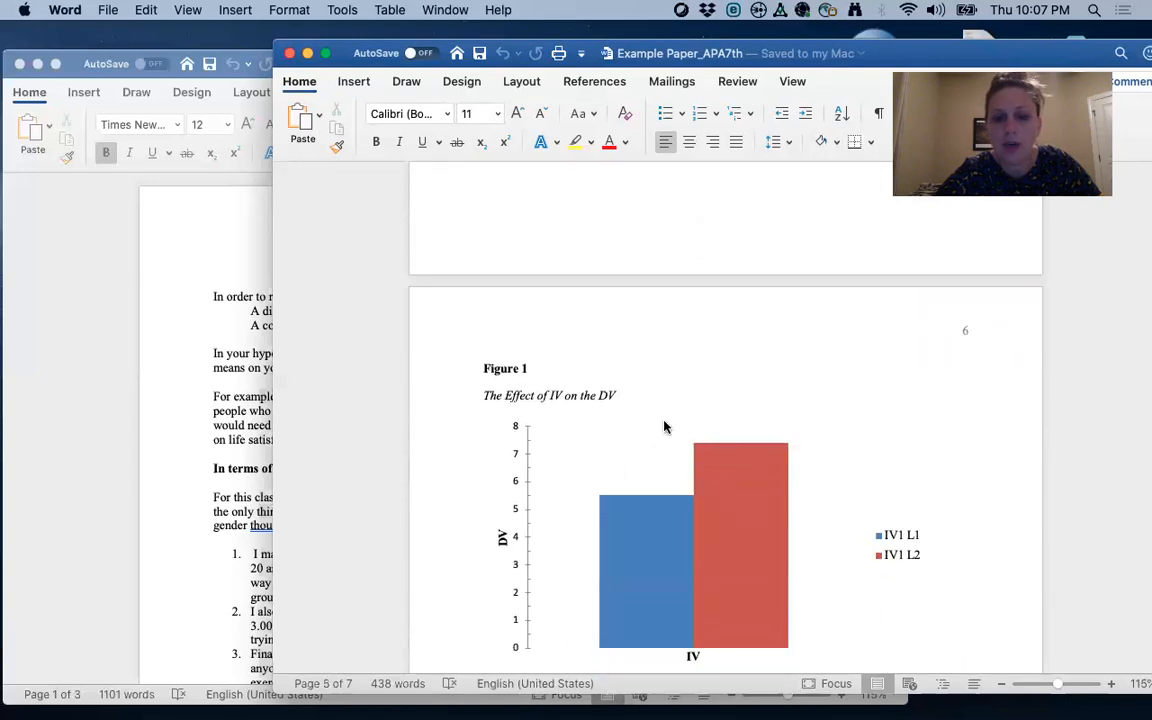
{"action": "scroll", "coordinate": [663, 427], "scroll_direction": "down", "scroll_amount": 1}
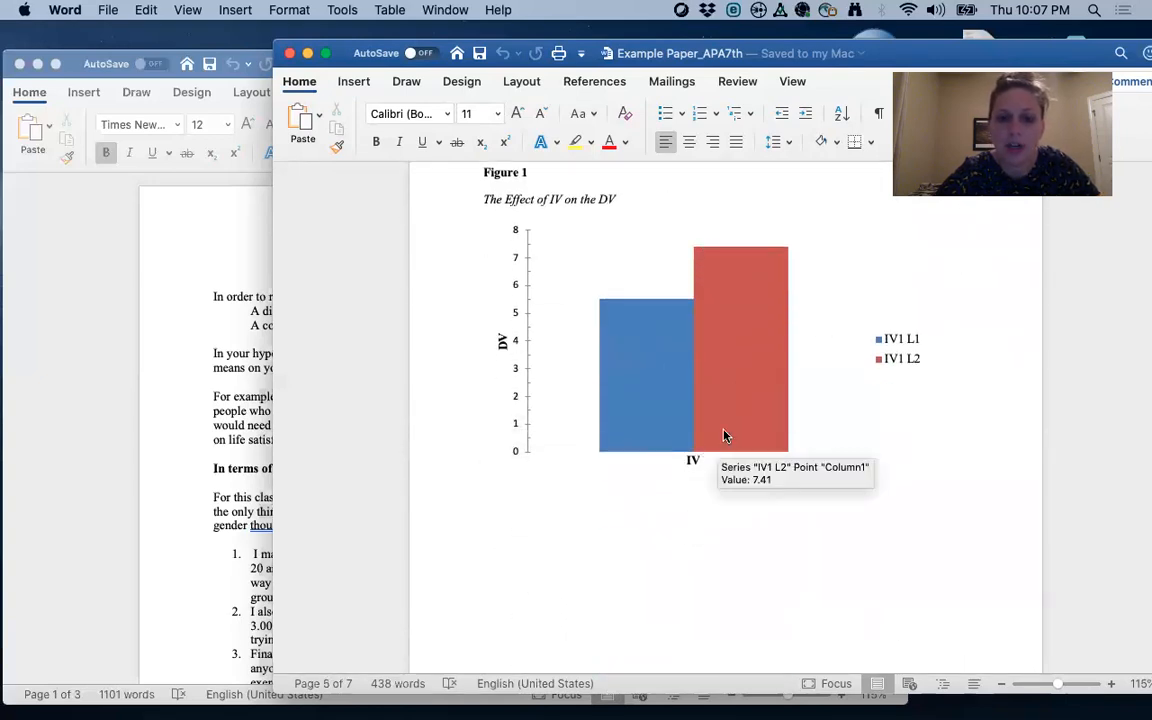
{"action": "scroll", "coordinate": [725, 435], "scroll_direction": "up", "scroll_amount": 20}
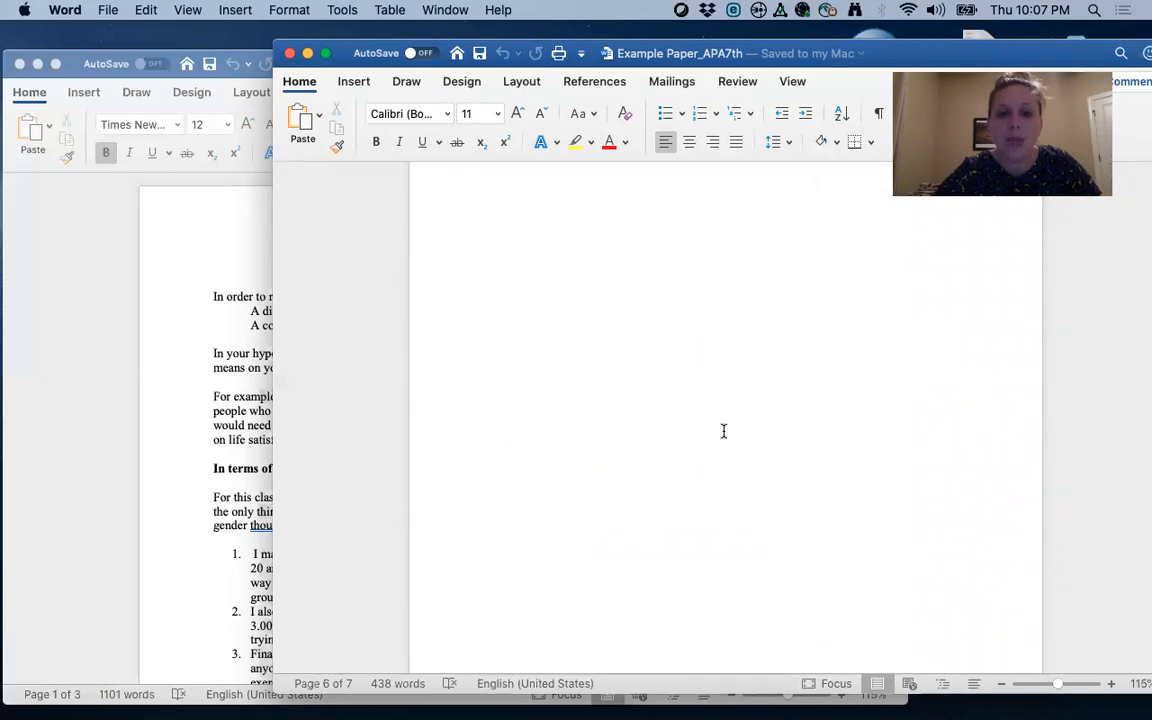
{"action": "scroll", "coordinate": [723, 432], "scroll_direction": "up", "scroll_amount": 20}
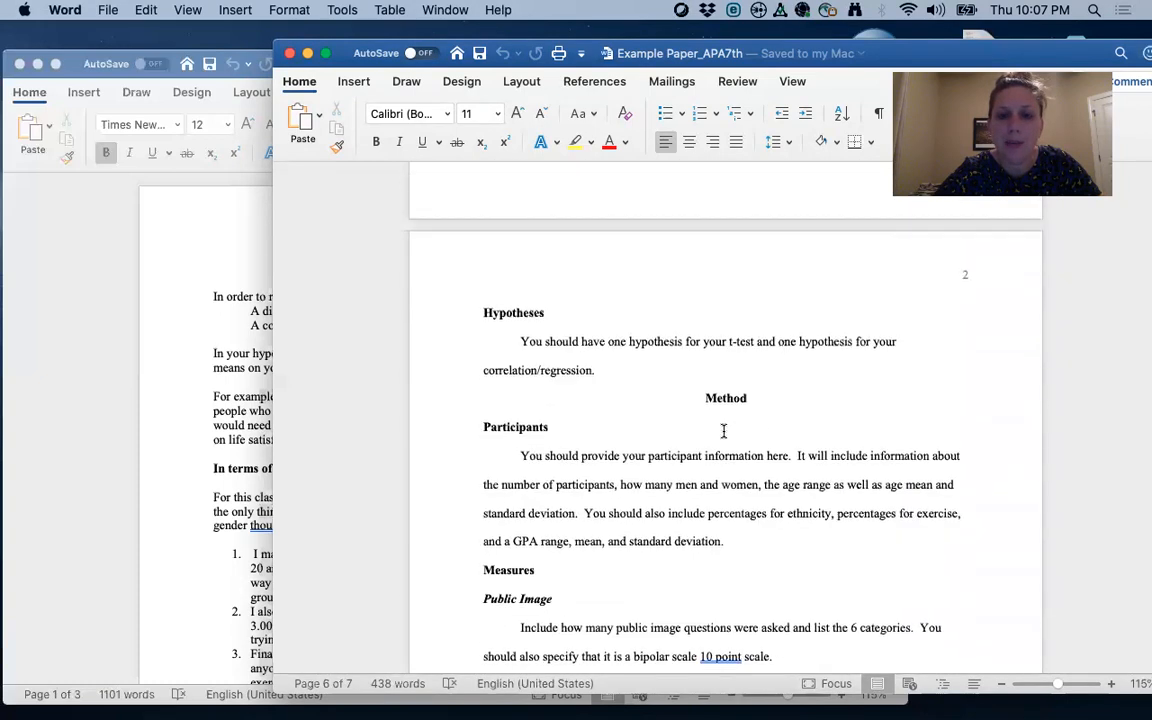
{"action": "scroll", "coordinate": [724, 436], "scroll_direction": "up", "scroll_amount": 10}
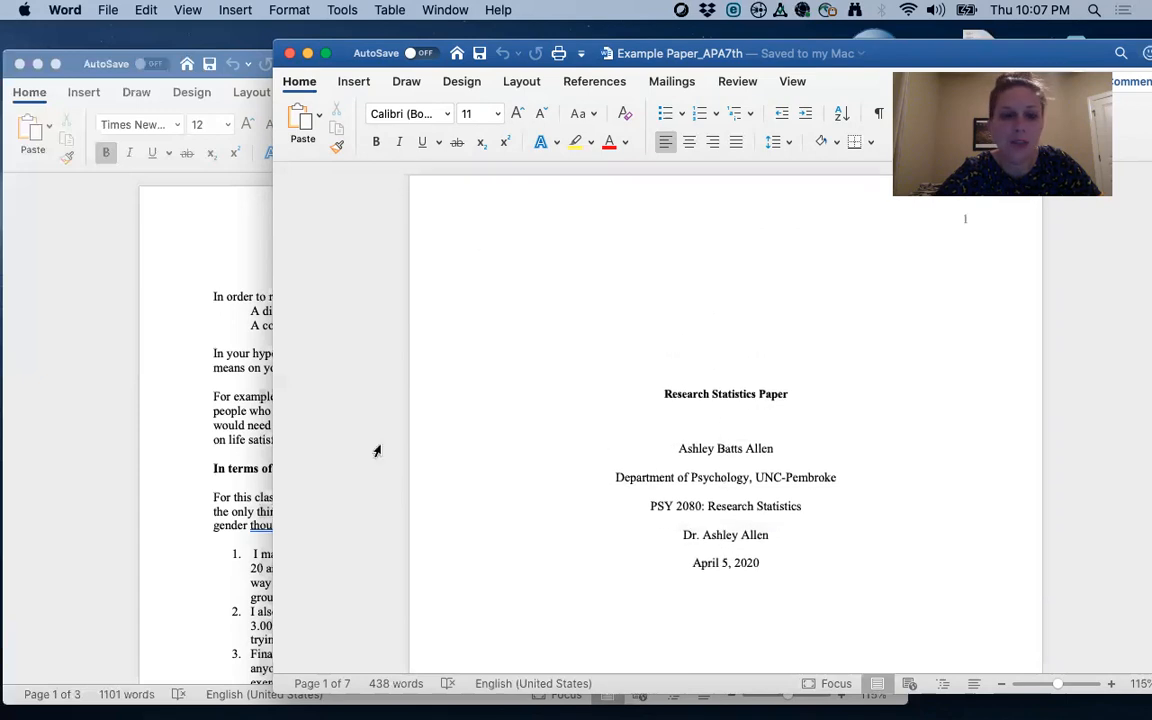
- Switch to the T-testInstructionHandout document and read its independent and dependent variable requirements
{"action": "left_click", "coordinate": [250, 408]}
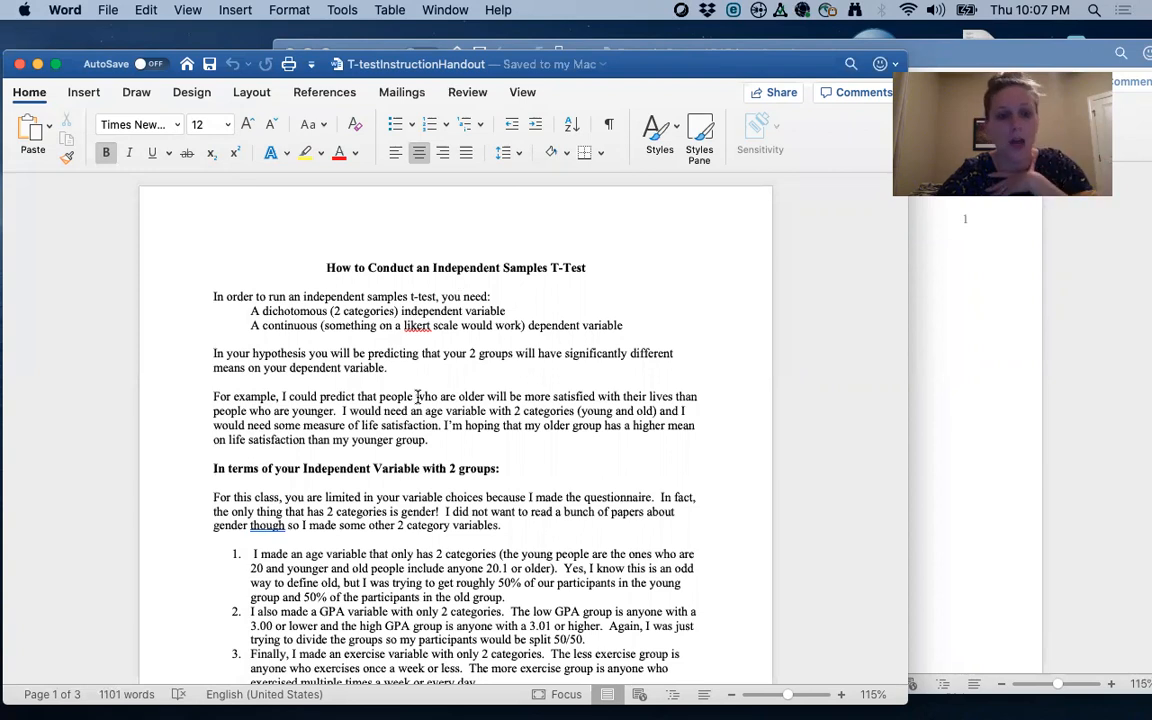
{"action": "scroll", "coordinate": [396, 517], "scroll_direction": "down", "scroll_amount": 5}
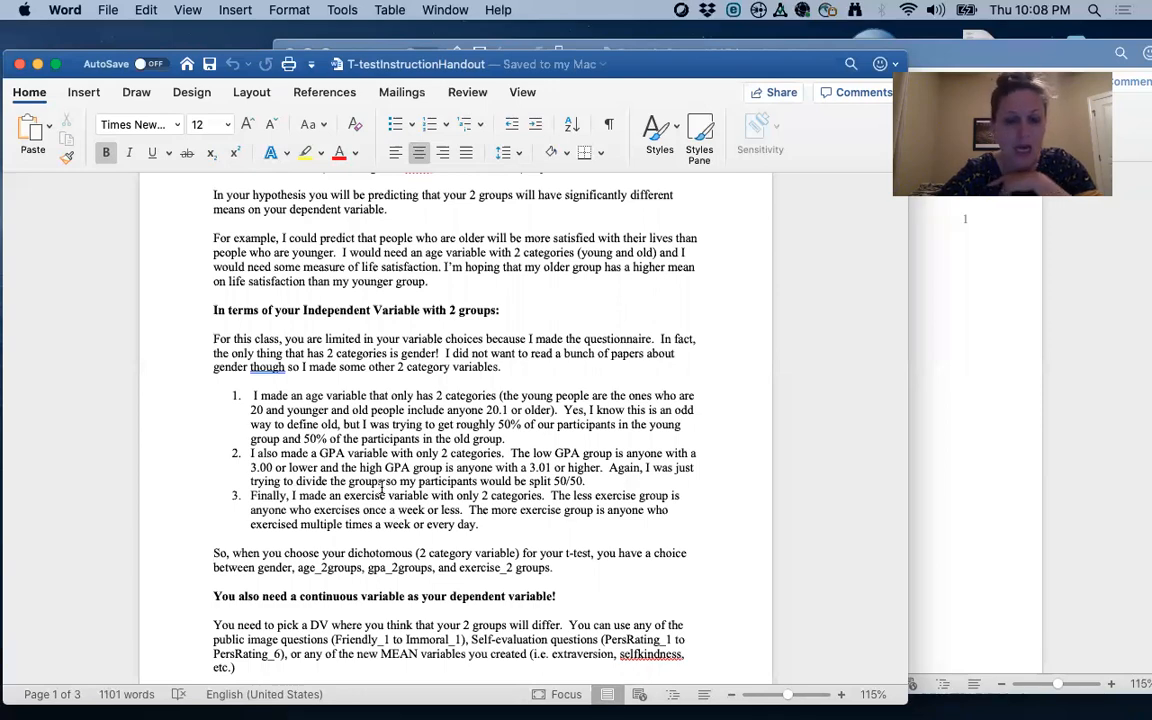
{"action": "scroll", "coordinate": [381, 487], "scroll_direction": "down", "scroll_amount": 3}
{"action": "scroll", "coordinate": [381, 487], "scroll_direction": "up", "scroll_amount": 5}
- Switch to the StatsData_Original.sav dataset in SPSS and examine the reverse-scored items and computed mean variables through LifeSatisfactionMean
{"action": "key", "text": "ctrl+Up"}
{"action": "left_click", "coordinate": [420, 320]}
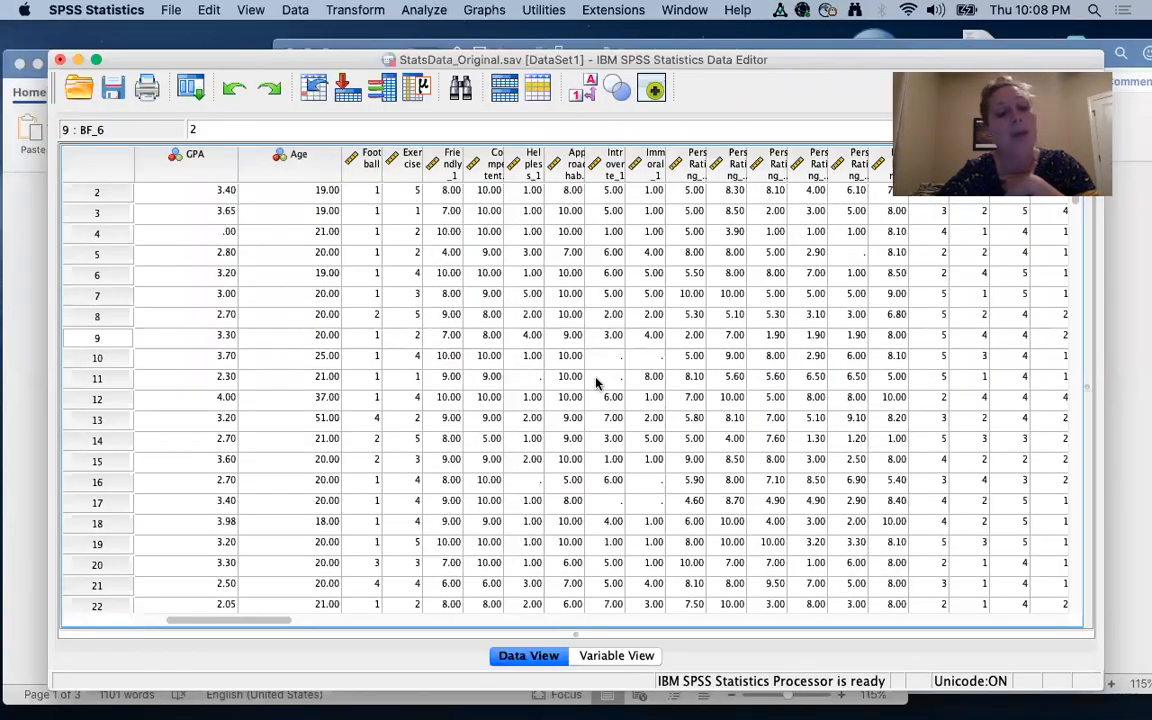
{"action": "scroll", "coordinate": [596, 383], "scroll_direction": "right", "scroll_amount": 15}
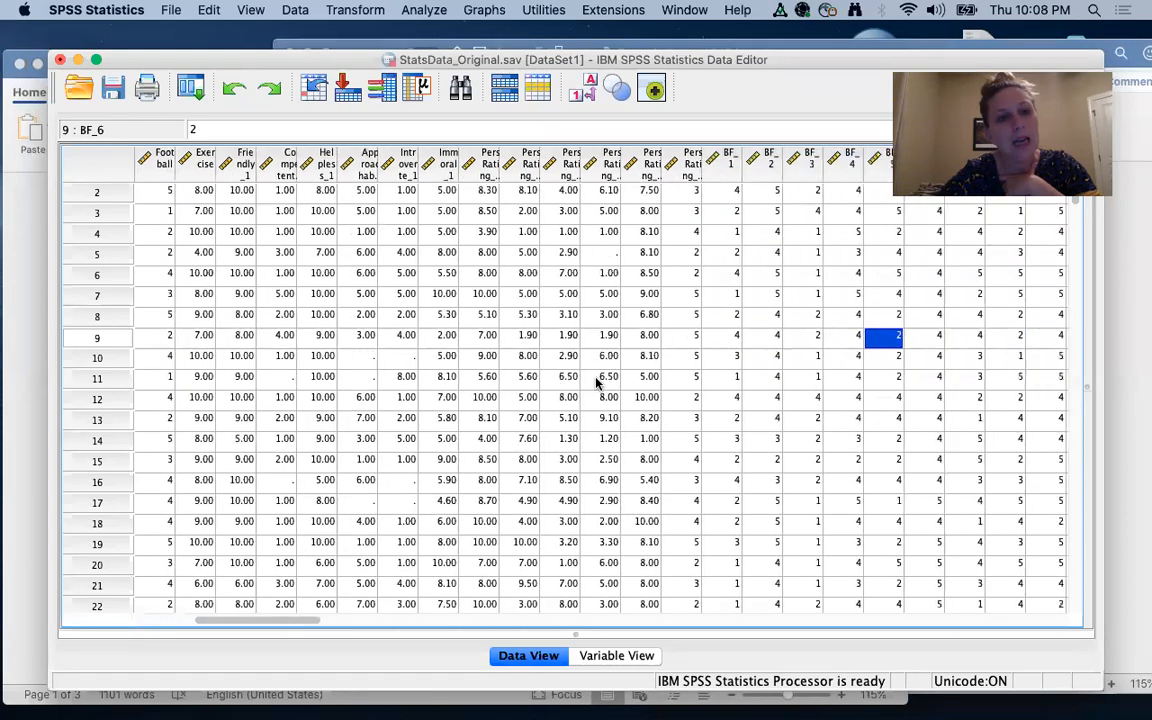
{"action": "scroll", "coordinate": [596, 383], "scroll_direction": "right", "scroll_amount": 20}
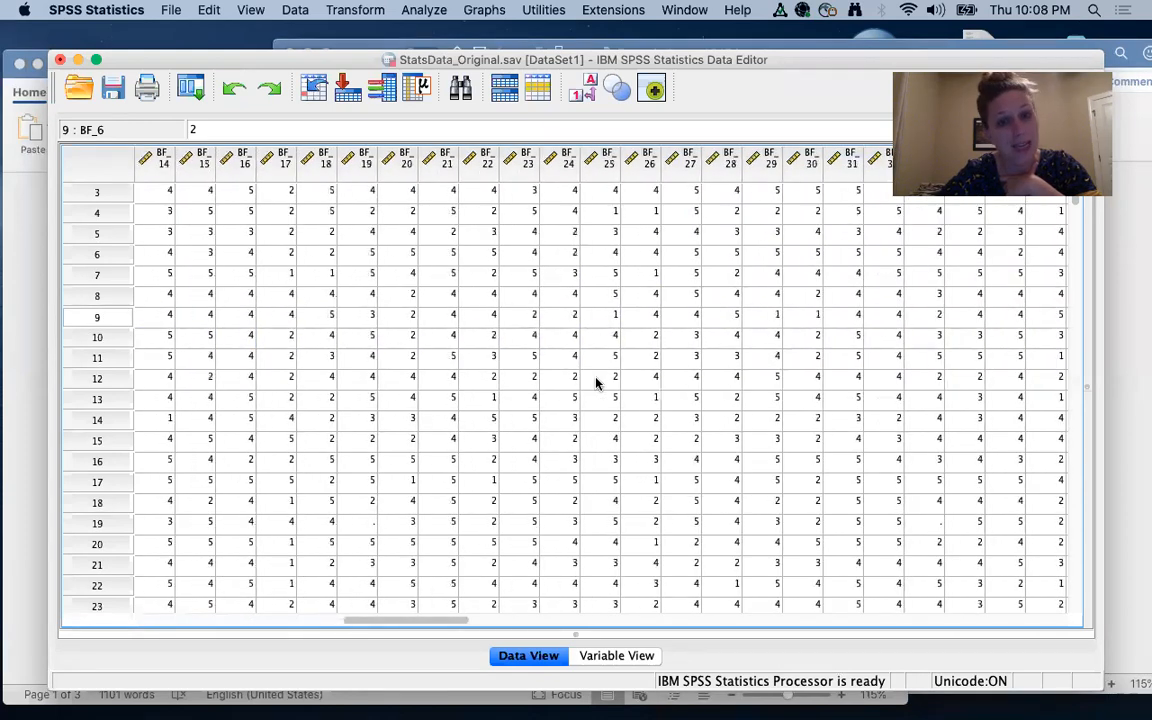
{"action": "scroll", "coordinate": [596, 383], "scroll_direction": "right", "scroll_amount": 8}
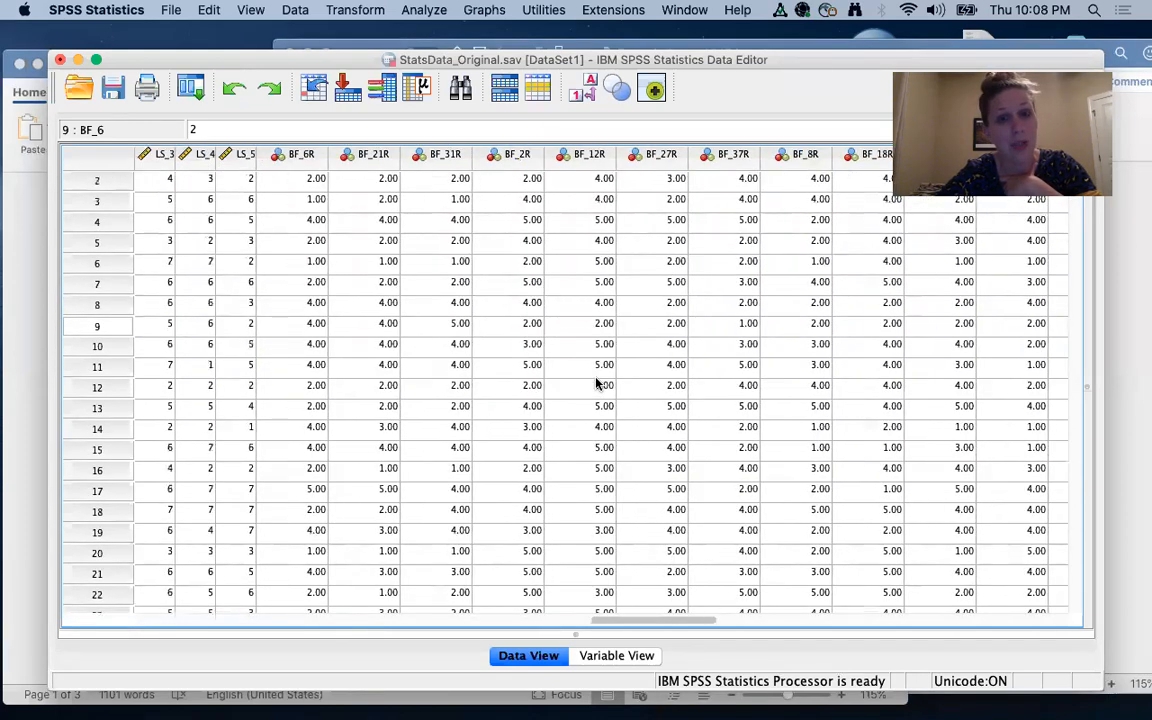
{"action": "scroll", "coordinate": [596, 383], "scroll_direction": "right", "scroll_amount": 3}
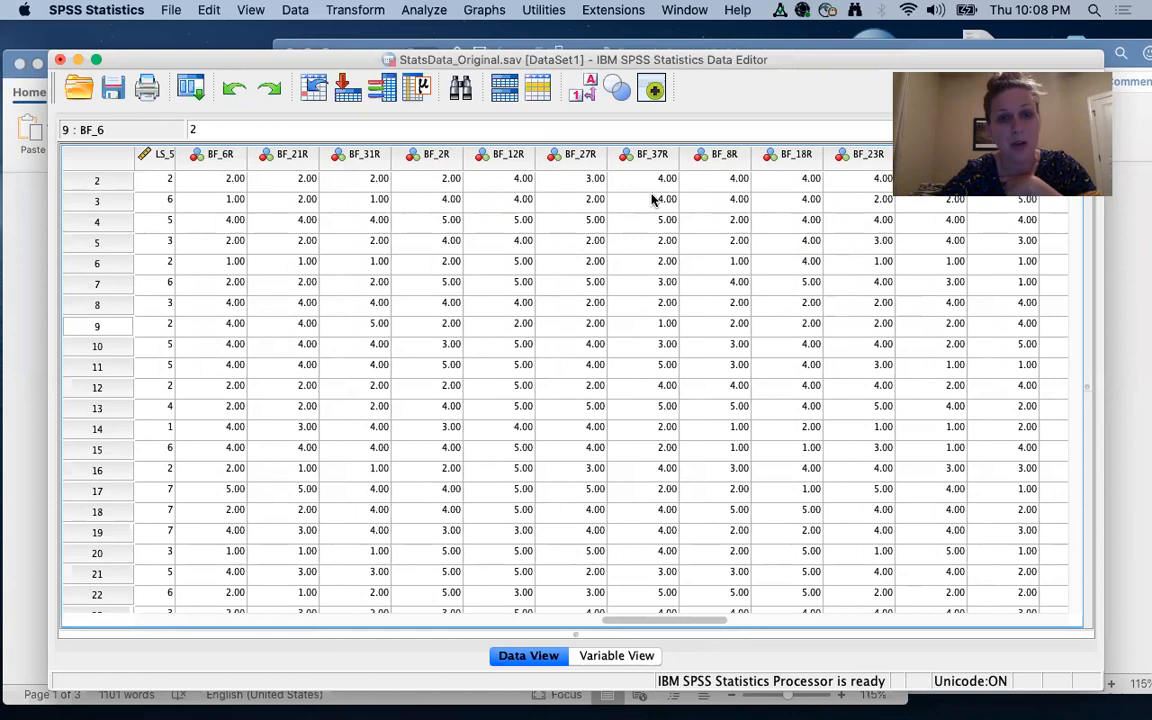
{"action": "scroll", "coordinate": [747, 263], "scroll_direction": "right", "scroll_amount": 10}
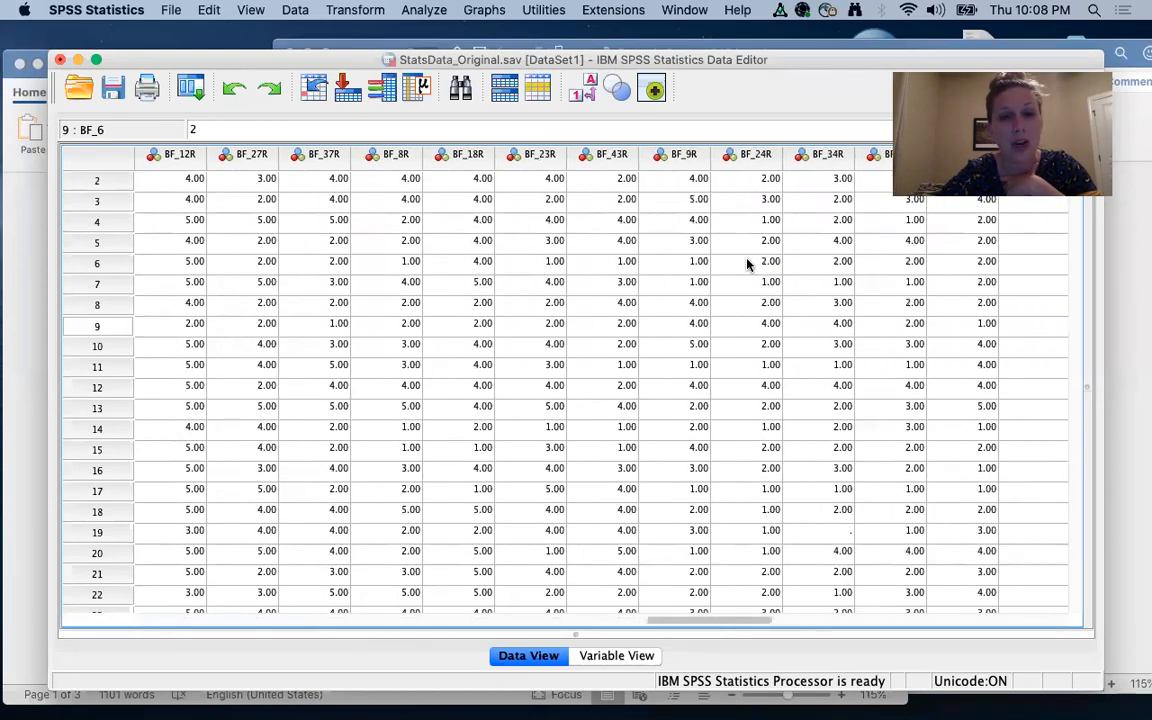
{"action": "scroll", "coordinate": [747, 263], "scroll_direction": "right", "scroll_amount": 2}
{"action": "scroll", "coordinate": [747, 263], "scroll_direction": "right", "scroll_amount": 2}
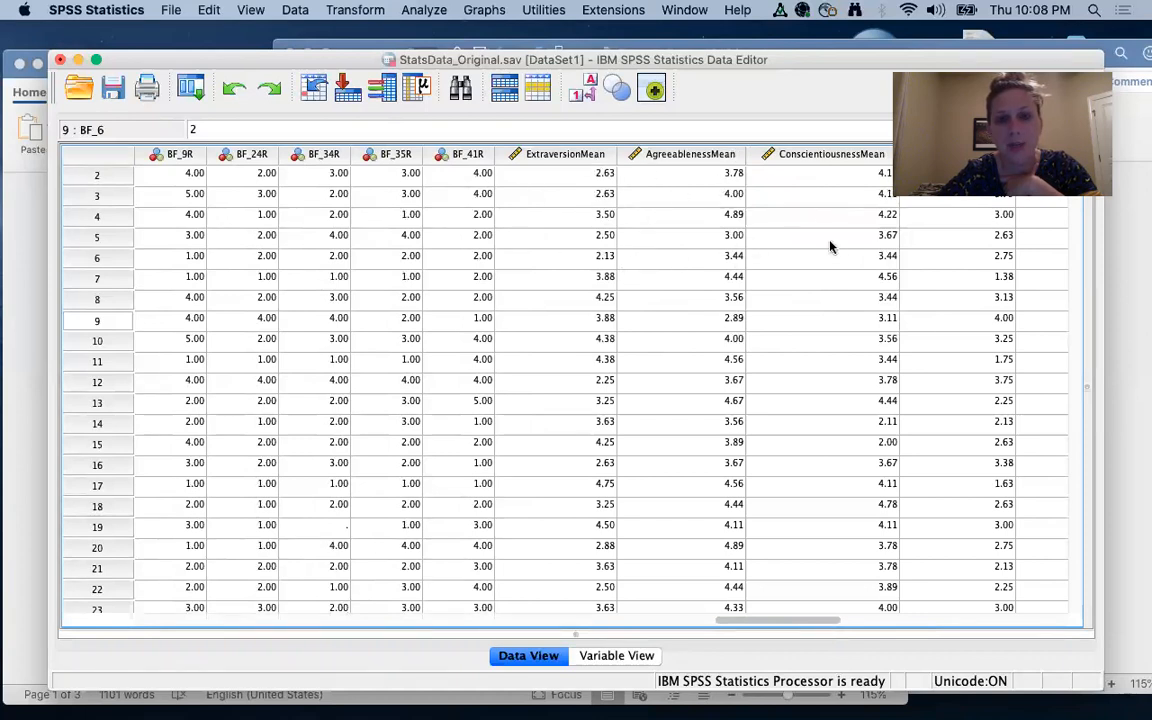
{"action": "scroll", "coordinate": [836, 264], "scroll_direction": "right", "scroll_amount": 10}
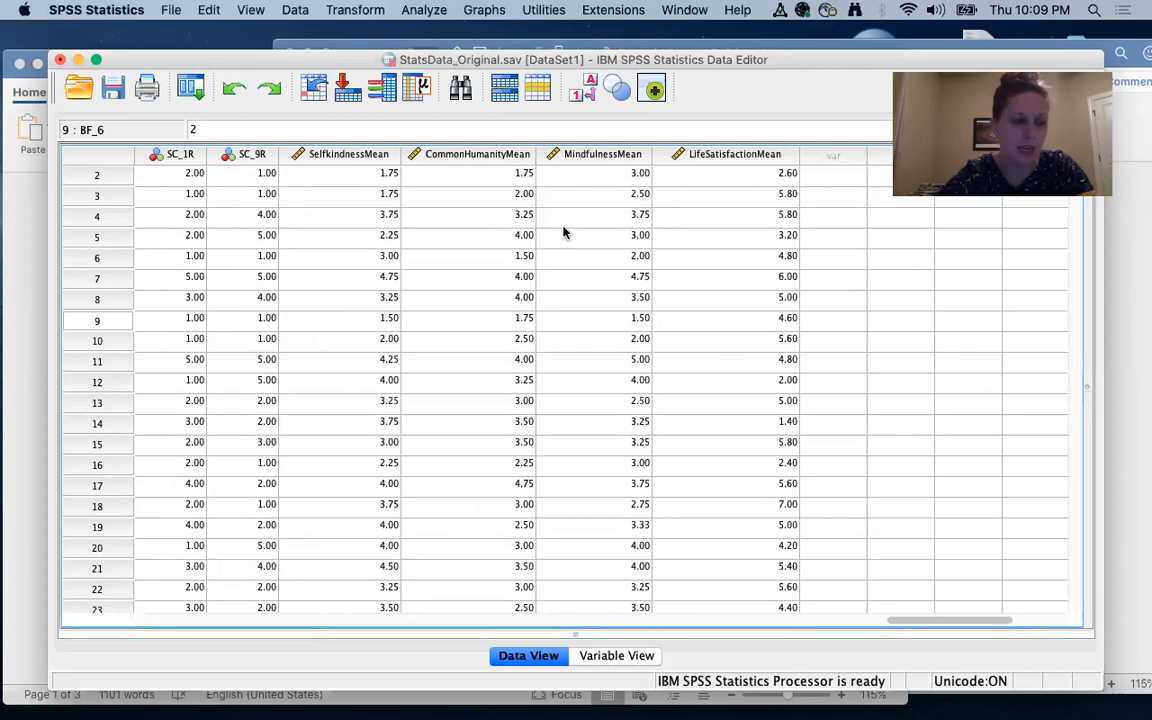
- Bring up the Syntax_creatingttestgroups.sps syntax, move its window clear and examine the GPA, Age and Exercise recode commands
{"action": "key", "text": "ctrl+Up"}
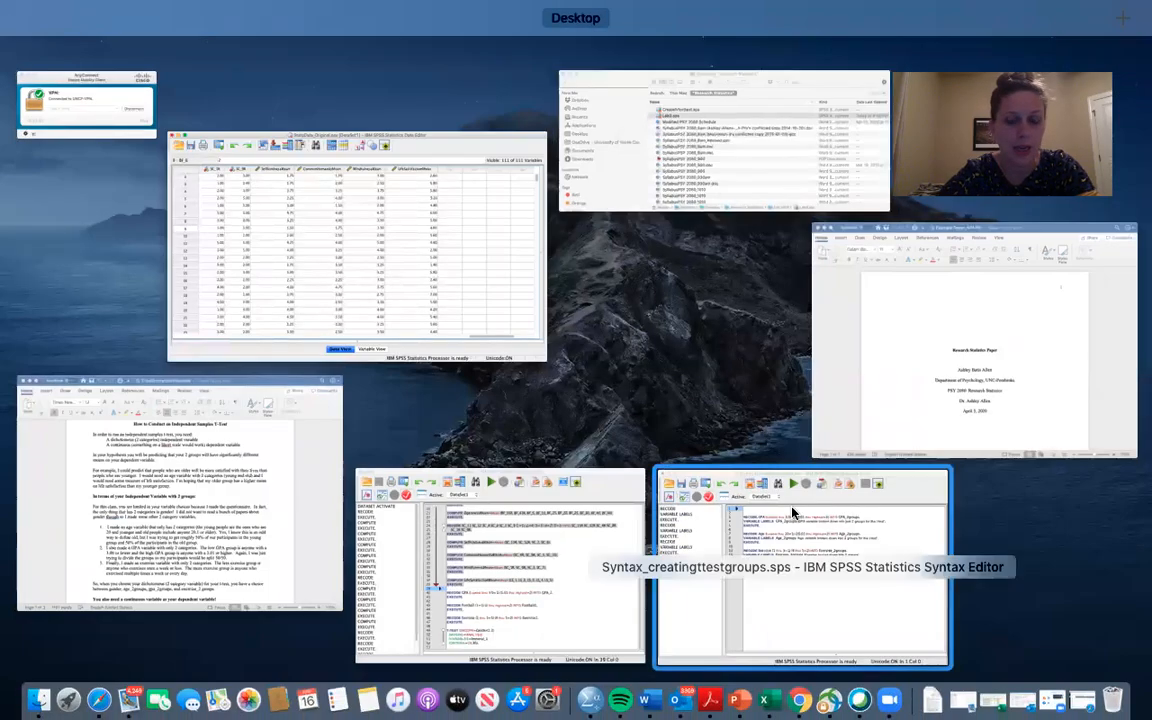
{"action": "left_click", "coordinate": [712, 458]}
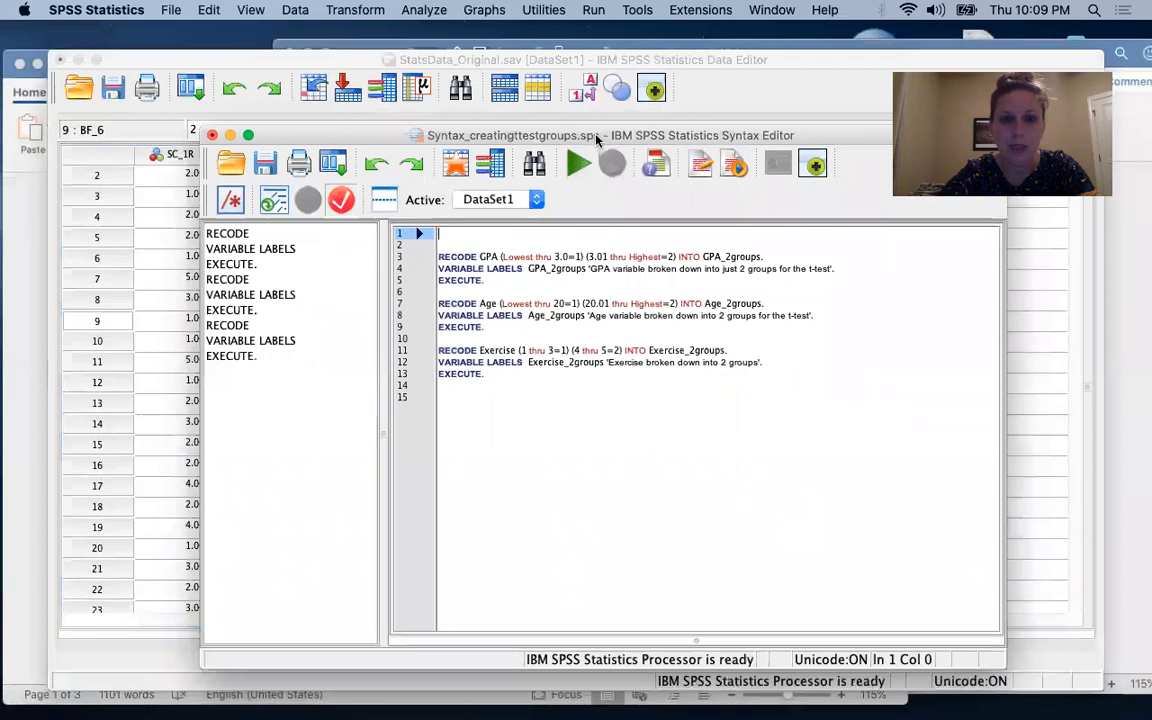
{"action": "left_click_drag", "start_coordinate": [552, 133], "coordinate": [404, 45]}
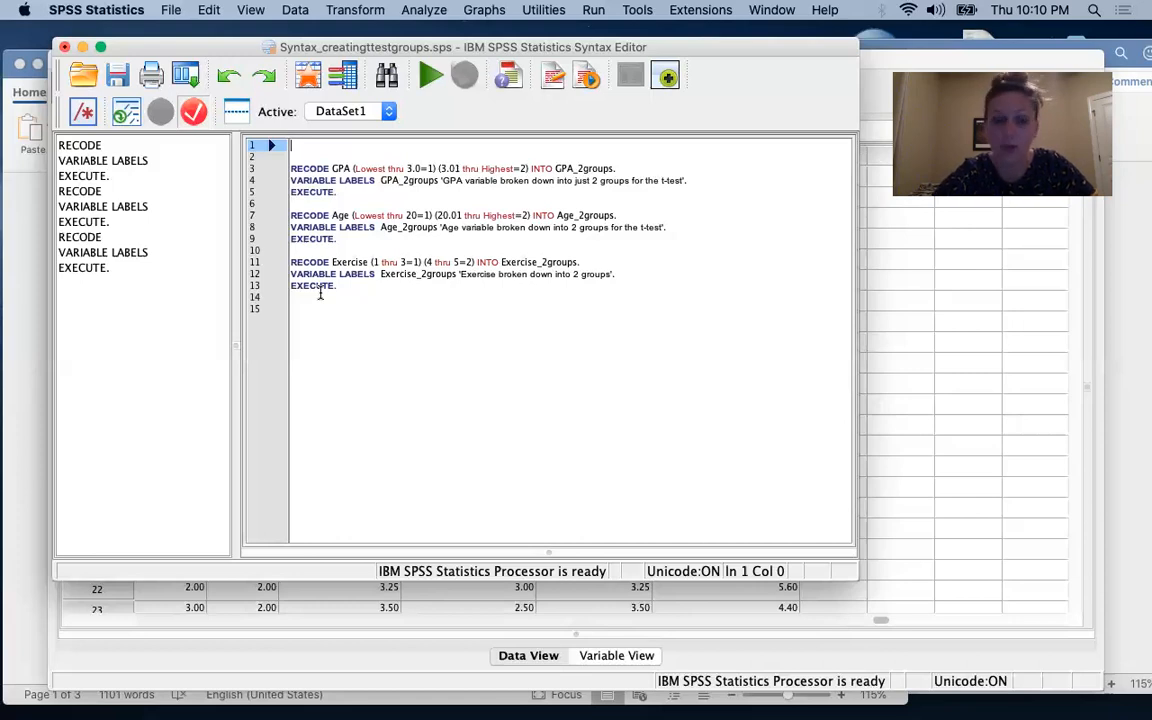
- Return to the T-testInstructionHandout in Word and read how to choose the two-group and continuous variables and word the hypothesis
{"action": "key", "text": "ctrl+Up"}
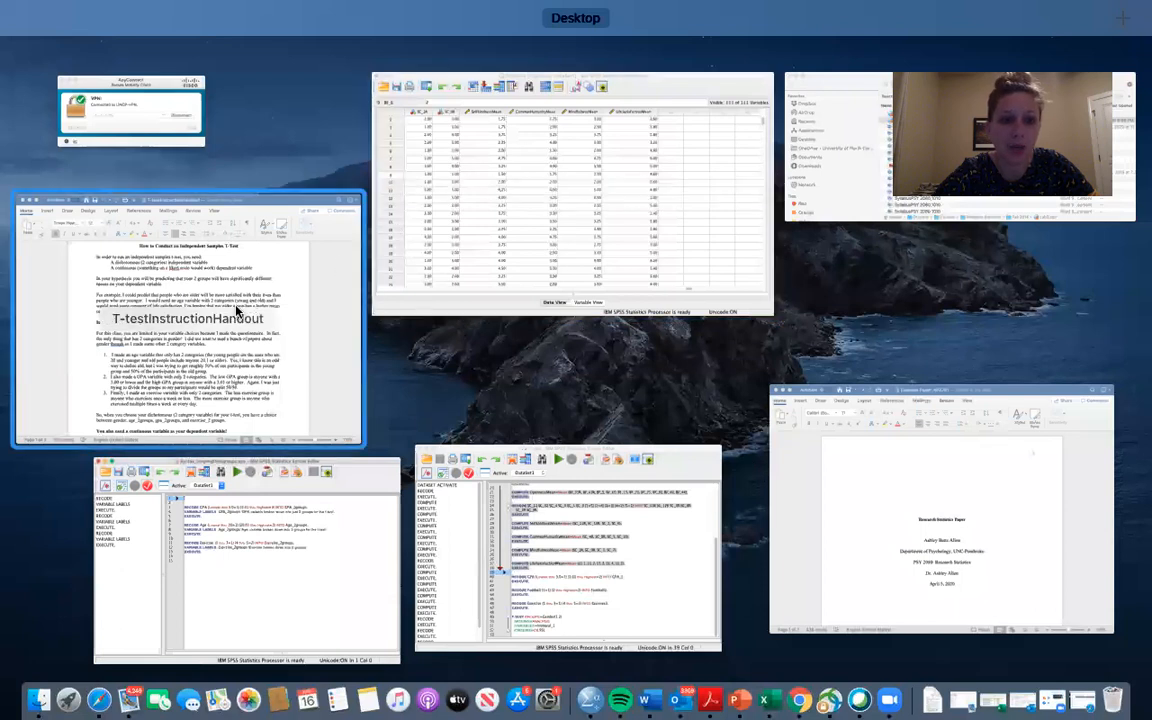
{"action": "left_click", "coordinate": [234, 306]}
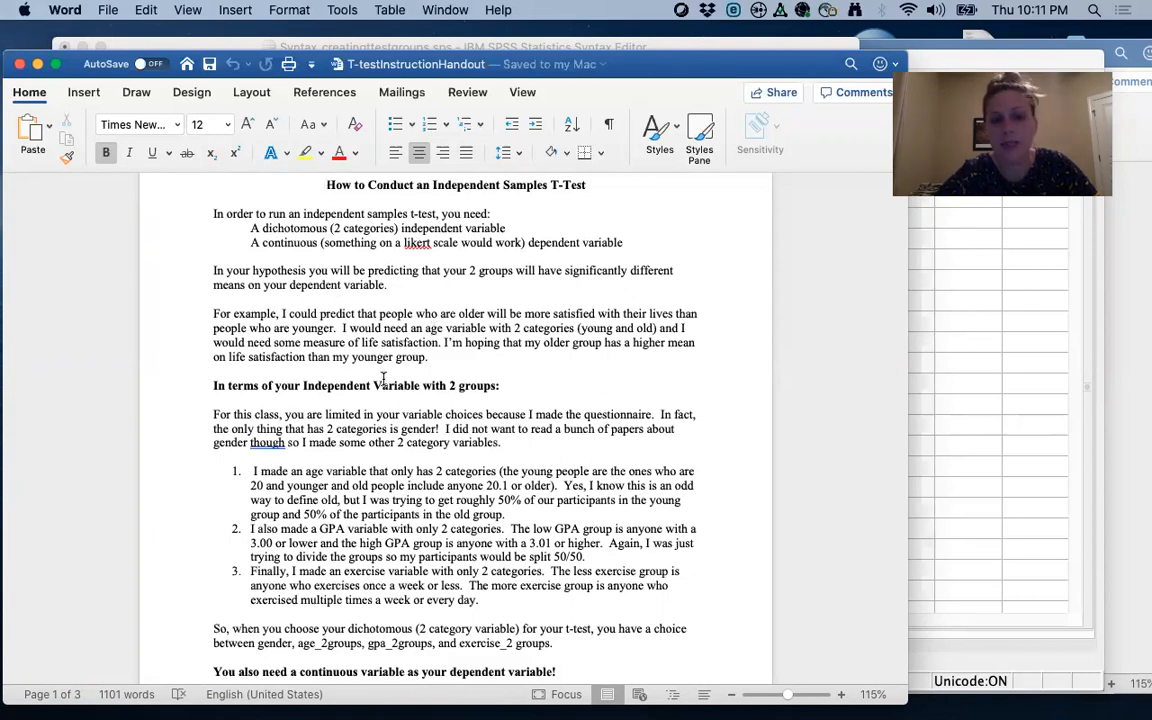
{"action": "scroll", "coordinate": [383, 379], "scroll_direction": "down", "scroll_amount": 3}
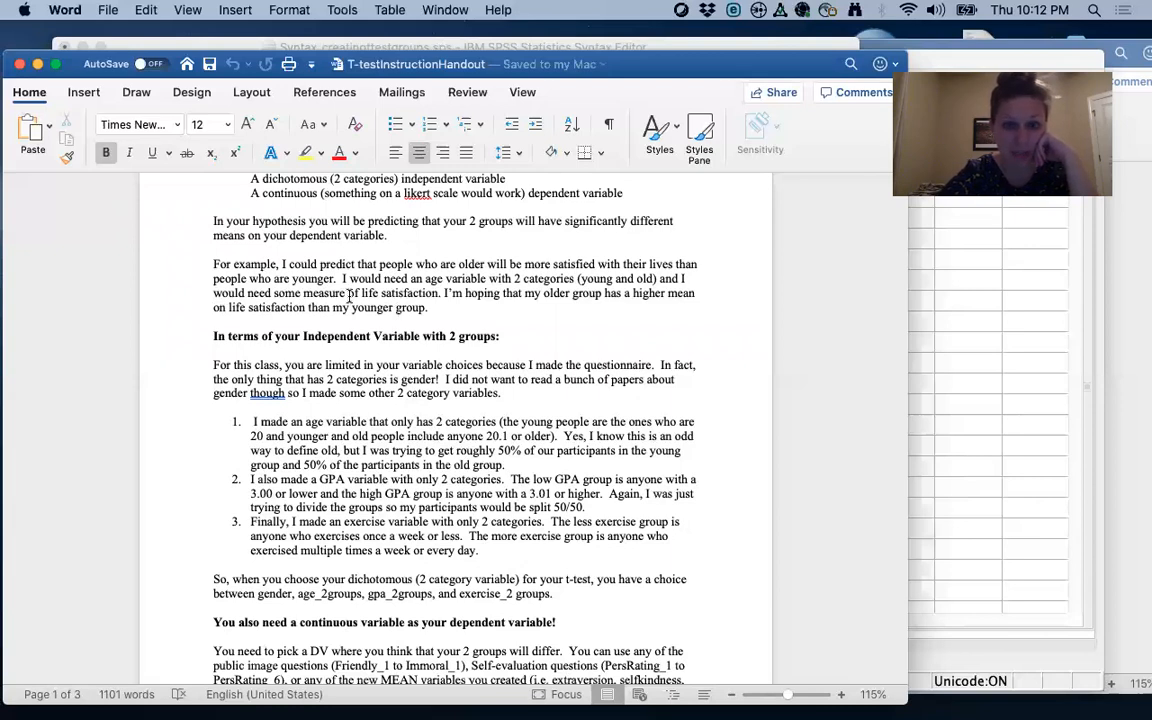
{"action": "scroll", "coordinate": [349, 297], "scroll_direction": "down", "scroll_amount": 3}
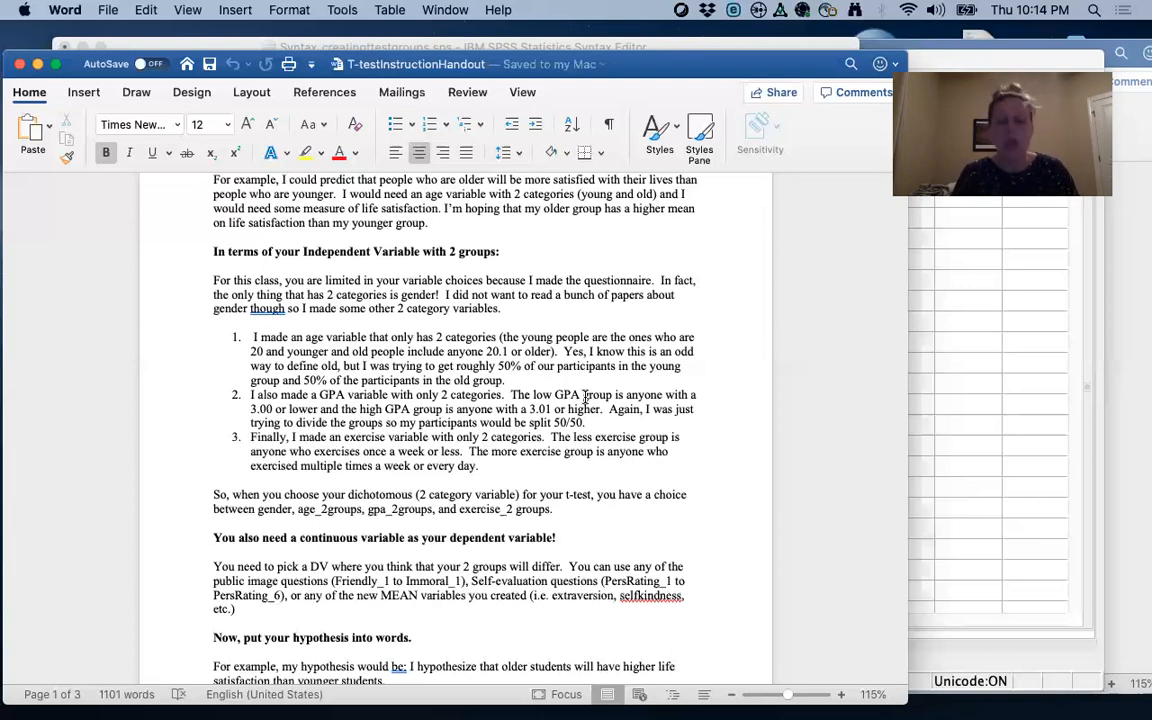
- Switch back to the Syntax_creatingttestgroups.sps syntax in SPSS and reposition its window over the instruction handout
{"action": "key", "text": "ctrl+Up"}
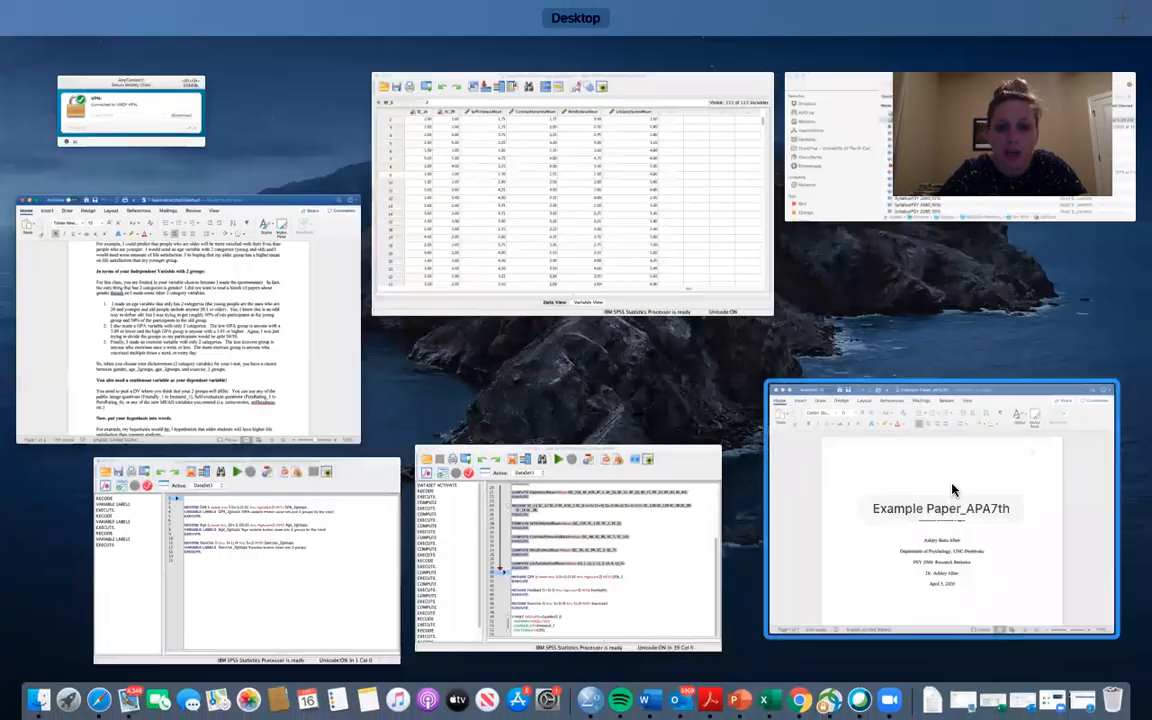
{"action": "left_click", "coordinate": [313, 507]}
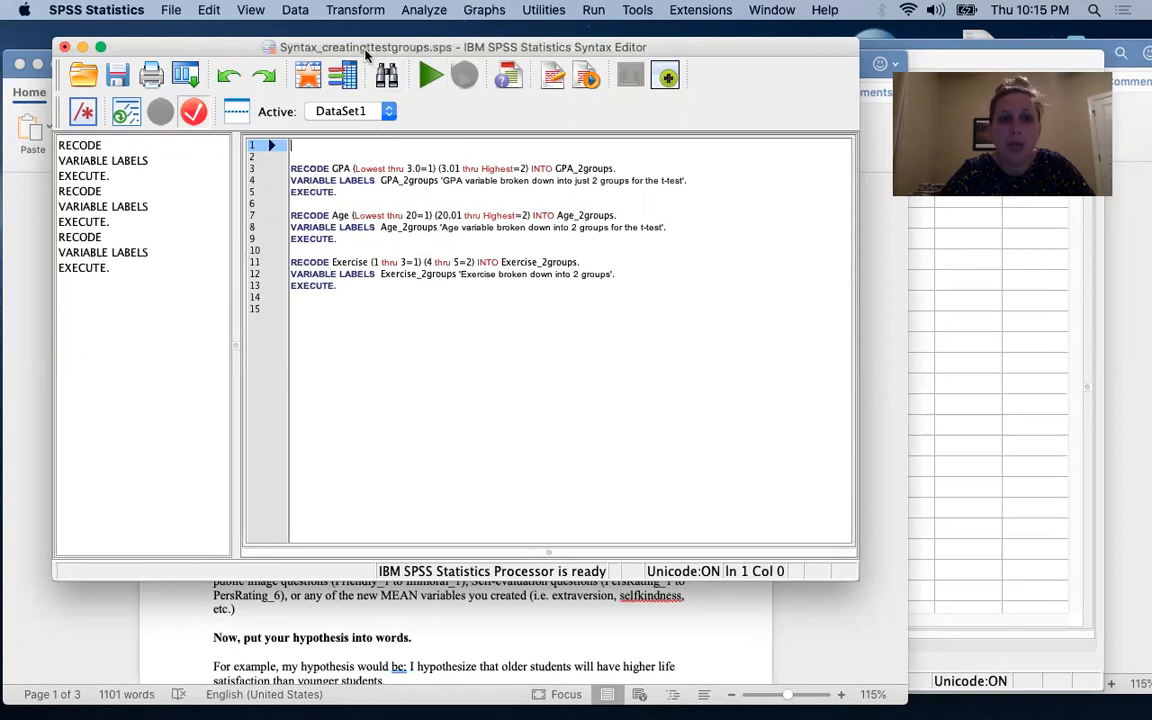
{"action": "left_click_drag", "start_coordinate": [366, 55], "coordinate": [375, 107]}
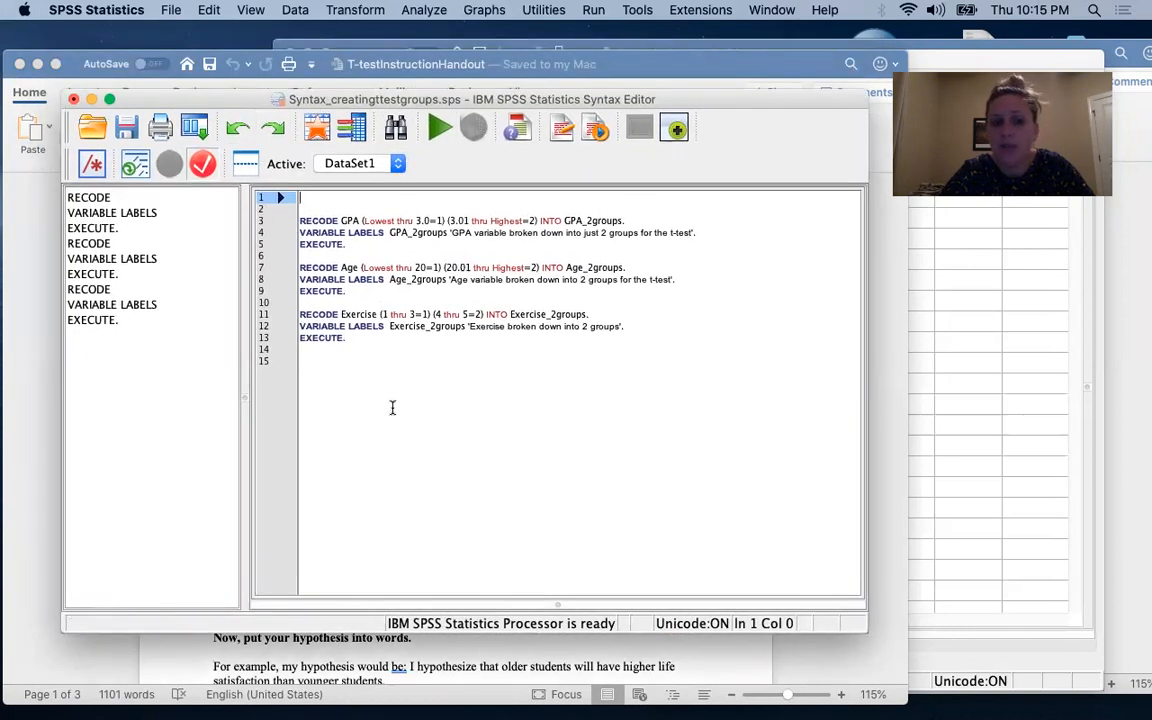
- Run the complete GPA, Age and Exercise recode commands from the two-group syntax
{"action": "left_click_drag", "start_coordinate": [350, 340], "coordinate": [272, 209]}
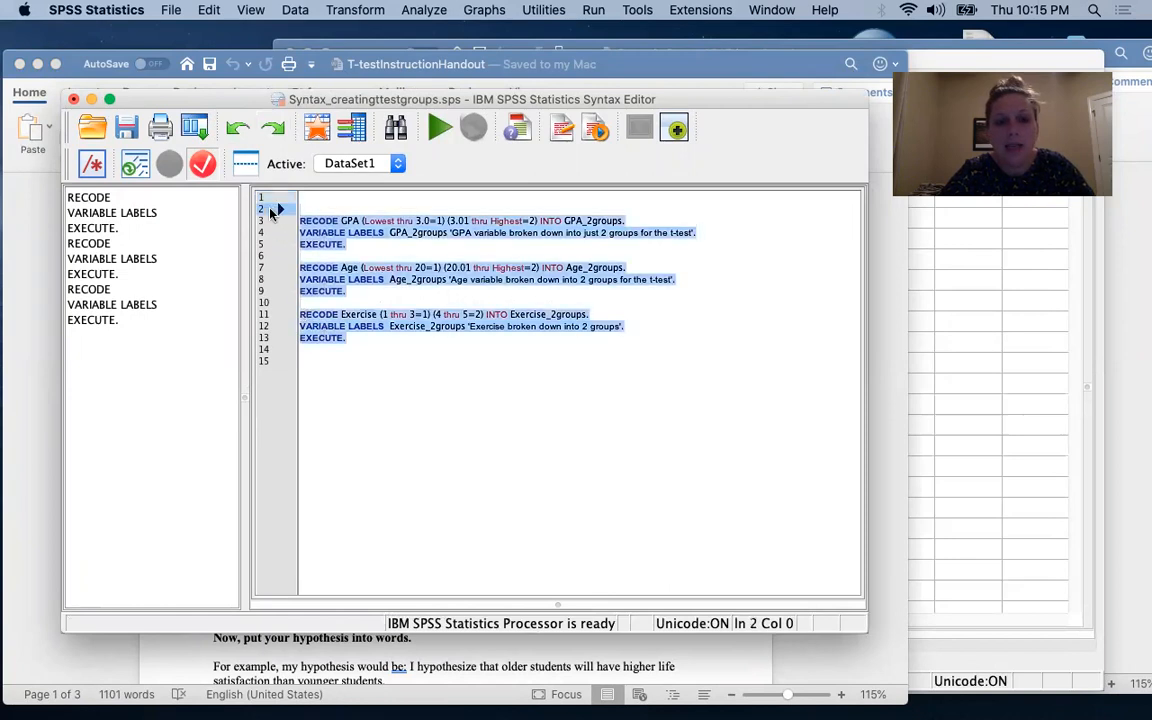
{"action": "left_click", "coordinate": [440, 130]}
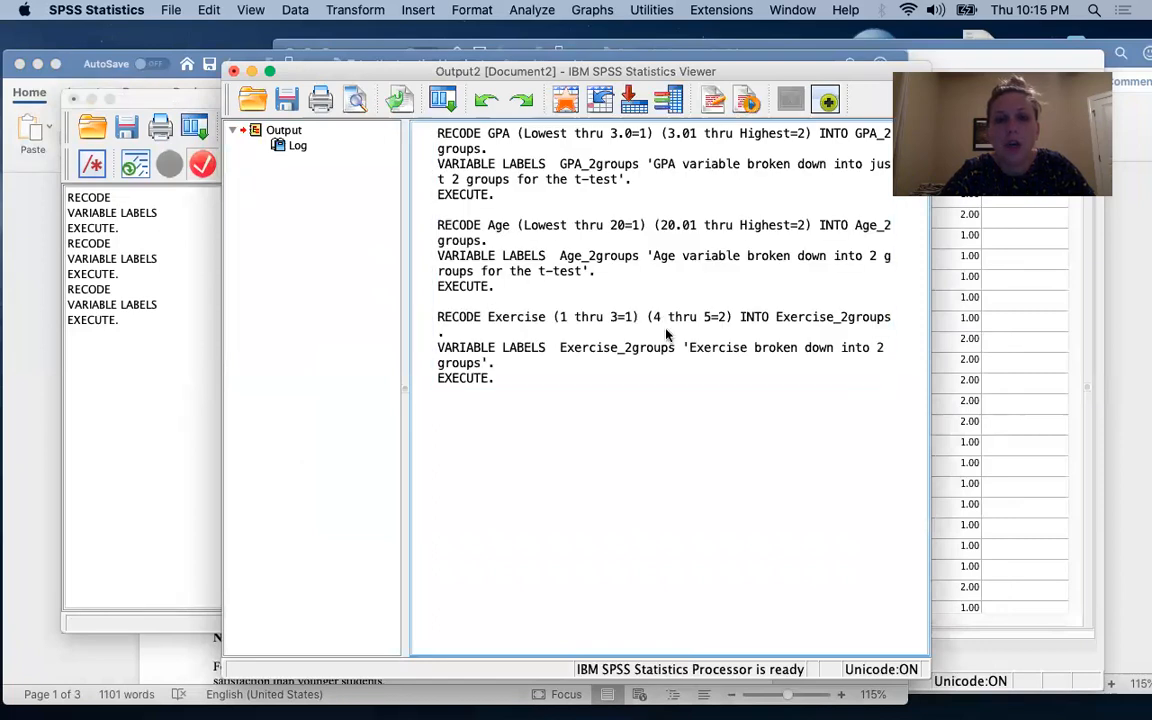
{"action": "left_click", "coordinate": [553, 258]}
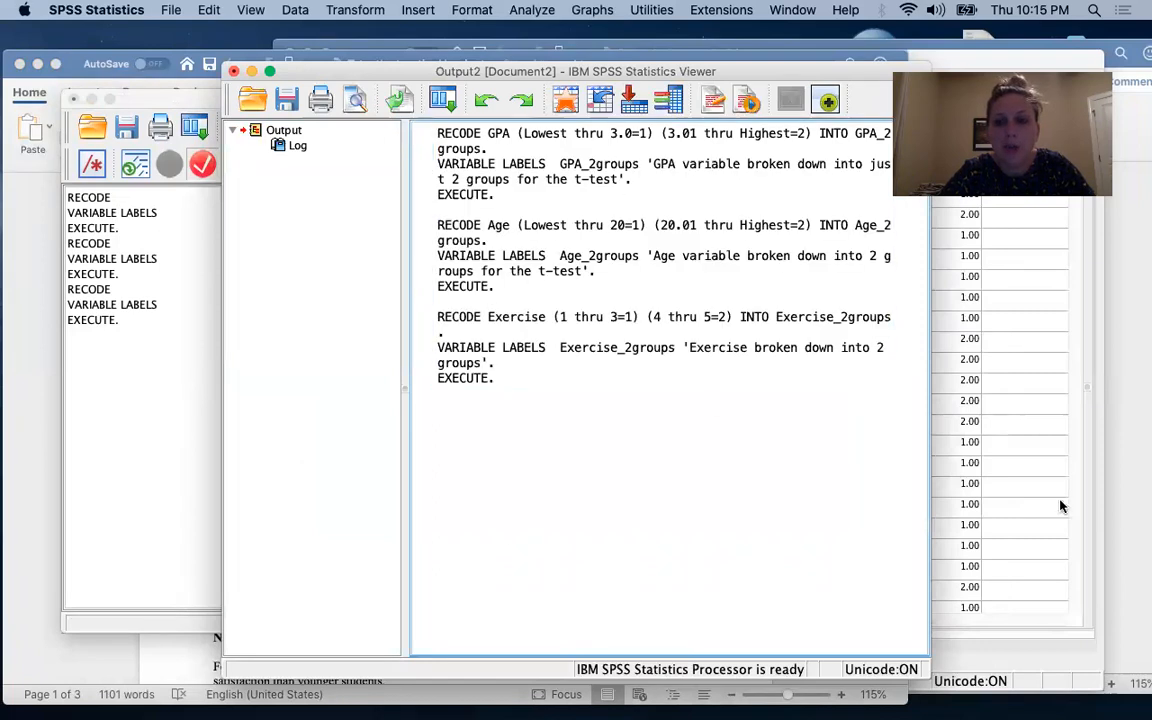
- Bring the StatsData_Original.sav dataset forward, reposition its window and examine the GPA_2groups, Age_2groups and Exercise_2groups columns
{"action": "left_click", "coordinate": [953, 448]}
{"action": "left_click_drag", "start_coordinate": [681, 60], "coordinate": [561, 89]}
{"action": "left_click_drag", "start_coordinate": [635, 125], "coordinate": [651, 174]}
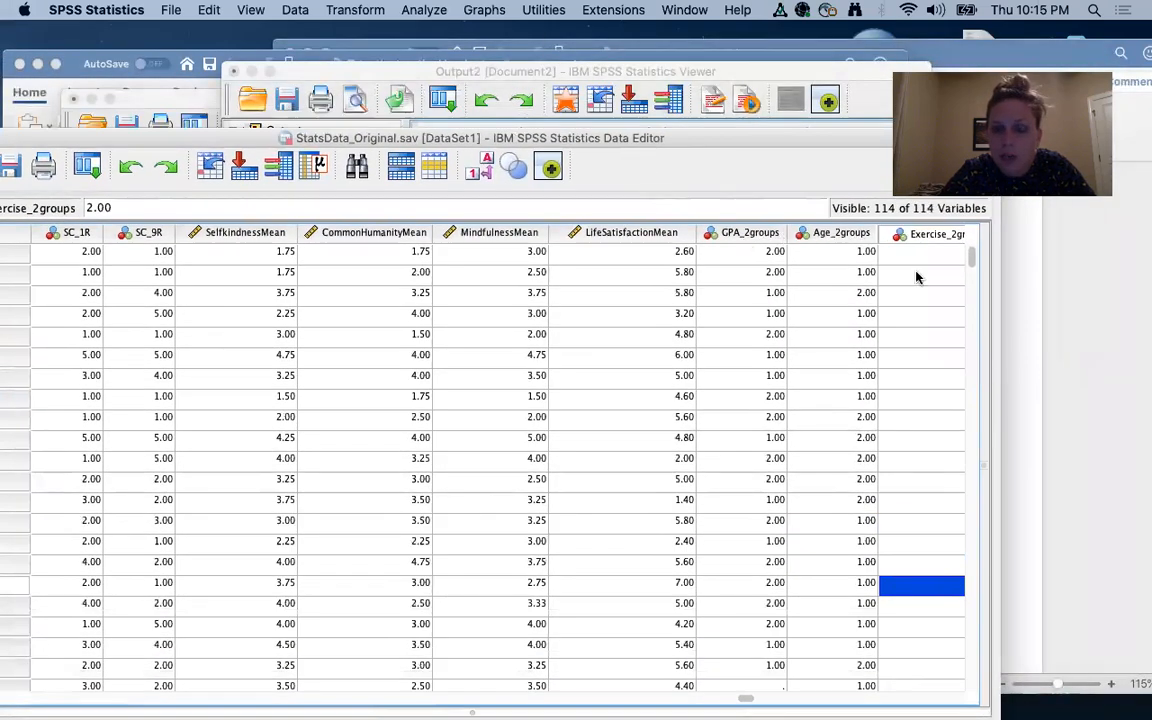
{"action": "left_click_drag", "start_coordinate": [785, 147], "coordinate": [729, 146]}
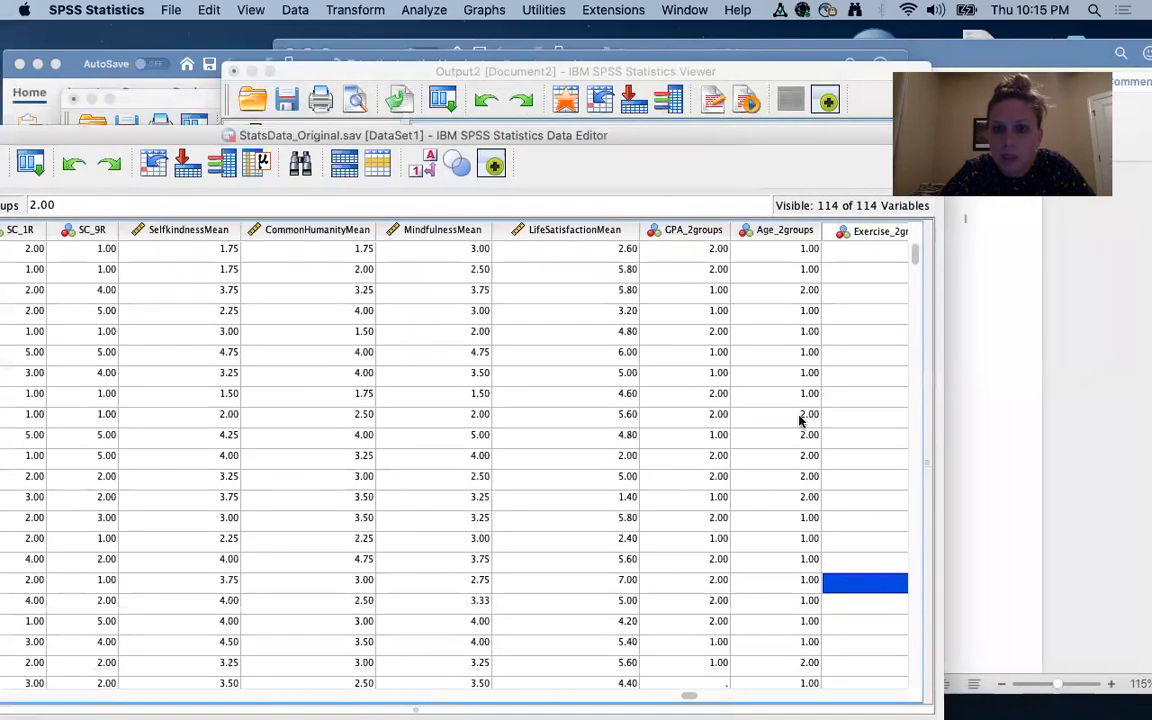
{"action": "scroll", "coordinate": [797, 417], "scroll_direction": "right", "scroll_amount": 5}
{"action": "scroll", "coordinate": [797, 417], "scroll_direction": "left", "scroll_amount": 3}
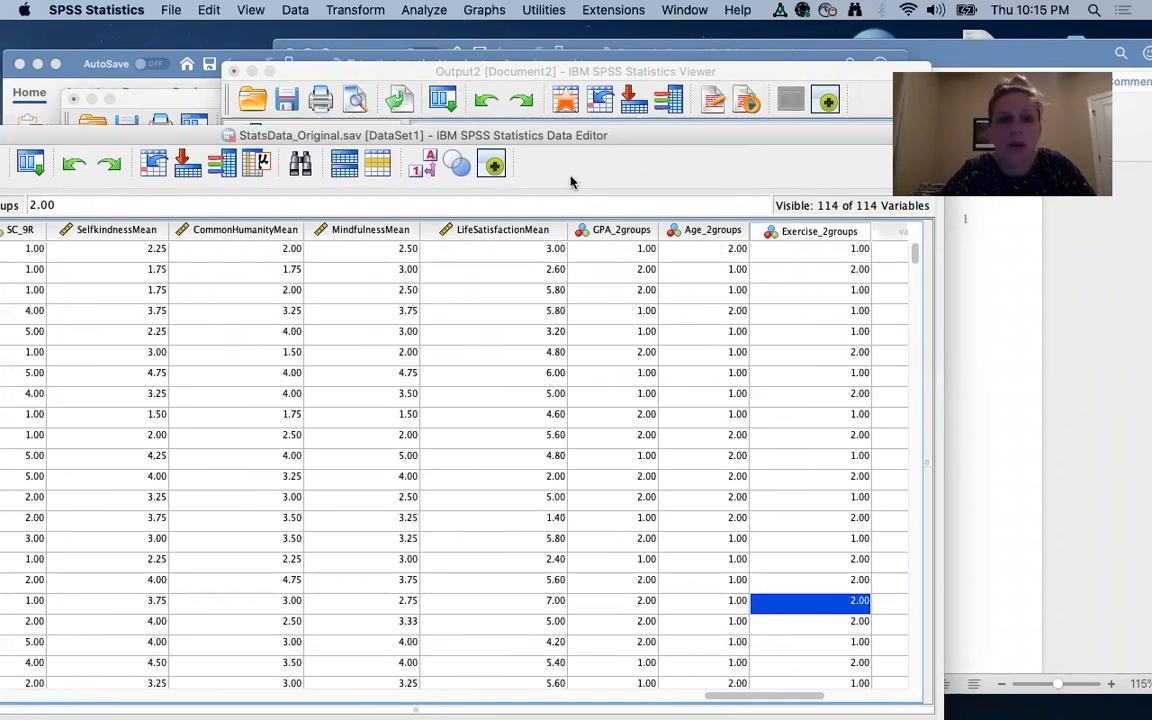
{"action": "left_click_drag", "start_coordinate": [497, 139], "coordinate": [662, 88]}
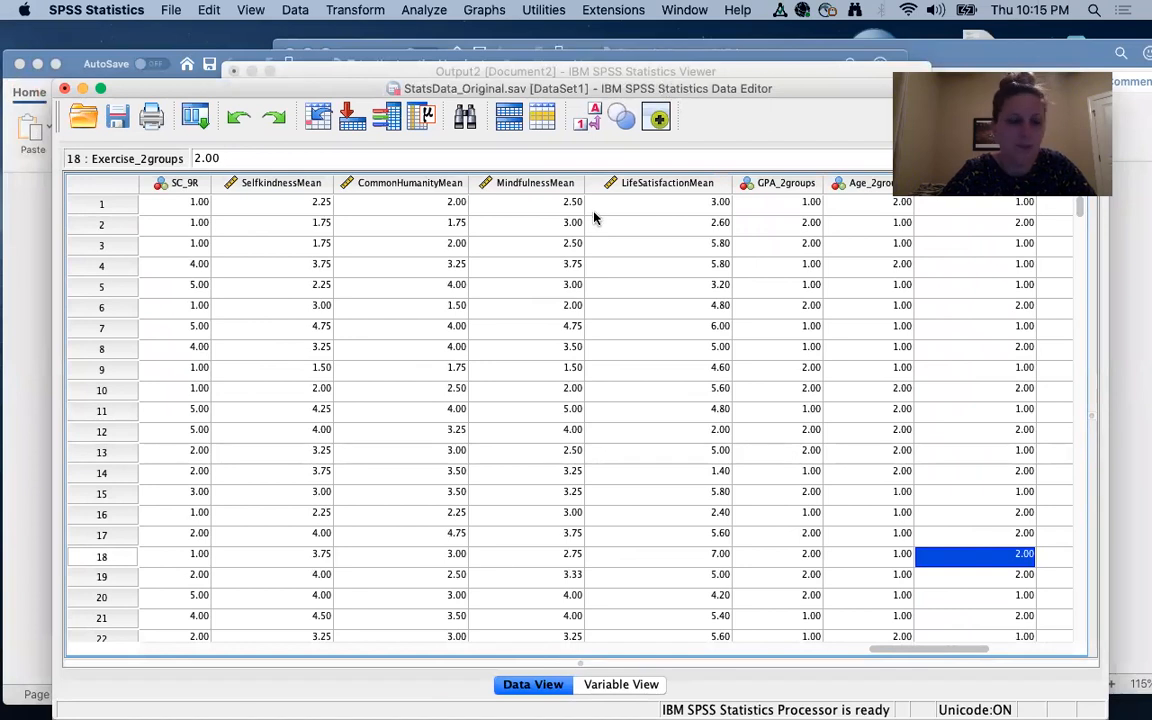
- Switch to the T-testInstructionHandout in Word and read the dependent variable options and the hypothesis example
{"action": "key", "text": "ctrl+Up"}
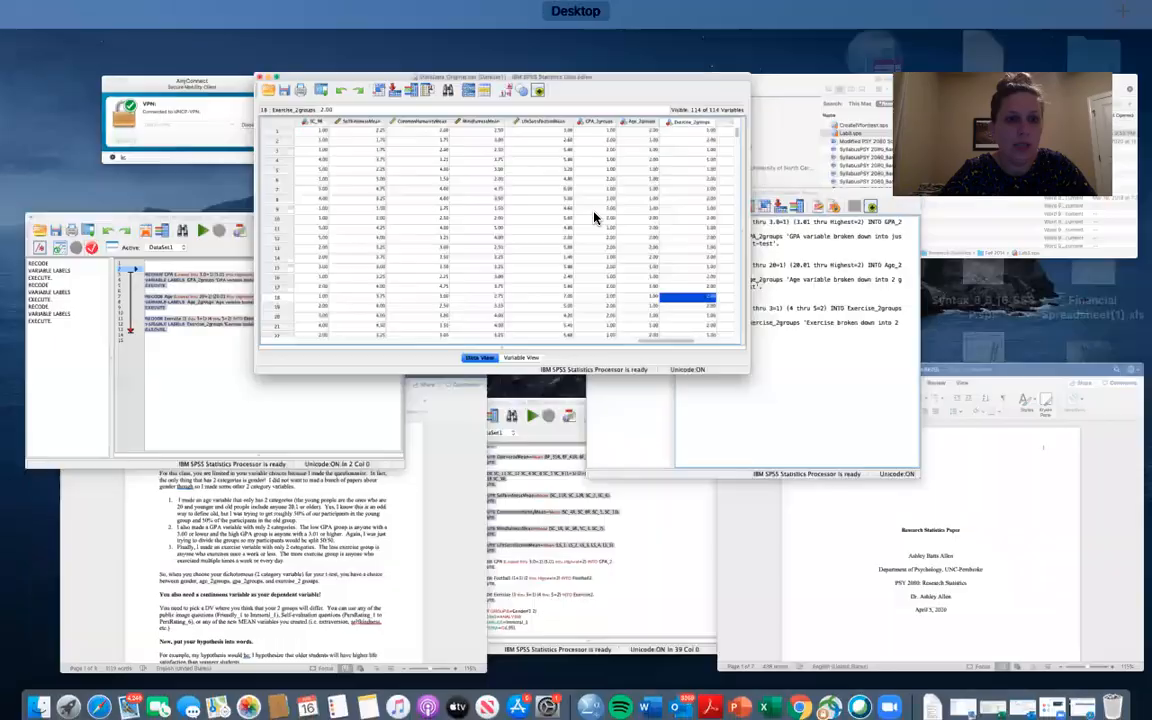
{"action": "left_click", "coordinate": [232, 538]}
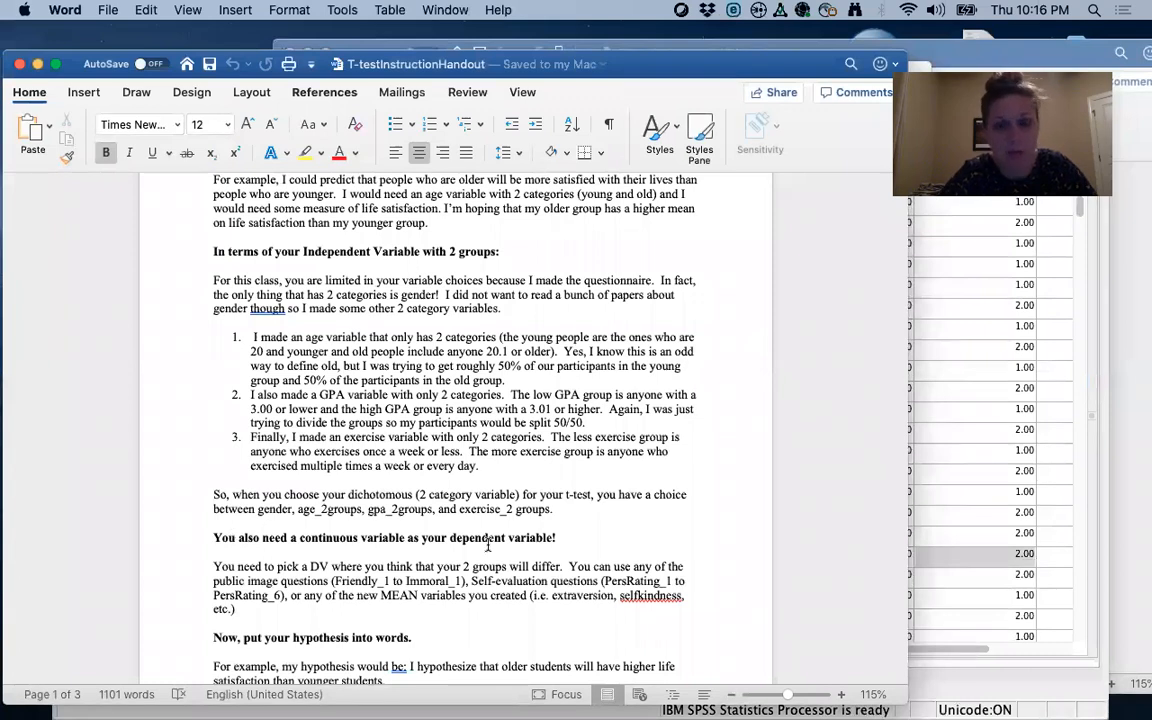
{"action": "scroll", "coordinate": [488, 545], "scroll_direction": "down", "scroll_amount": 3}
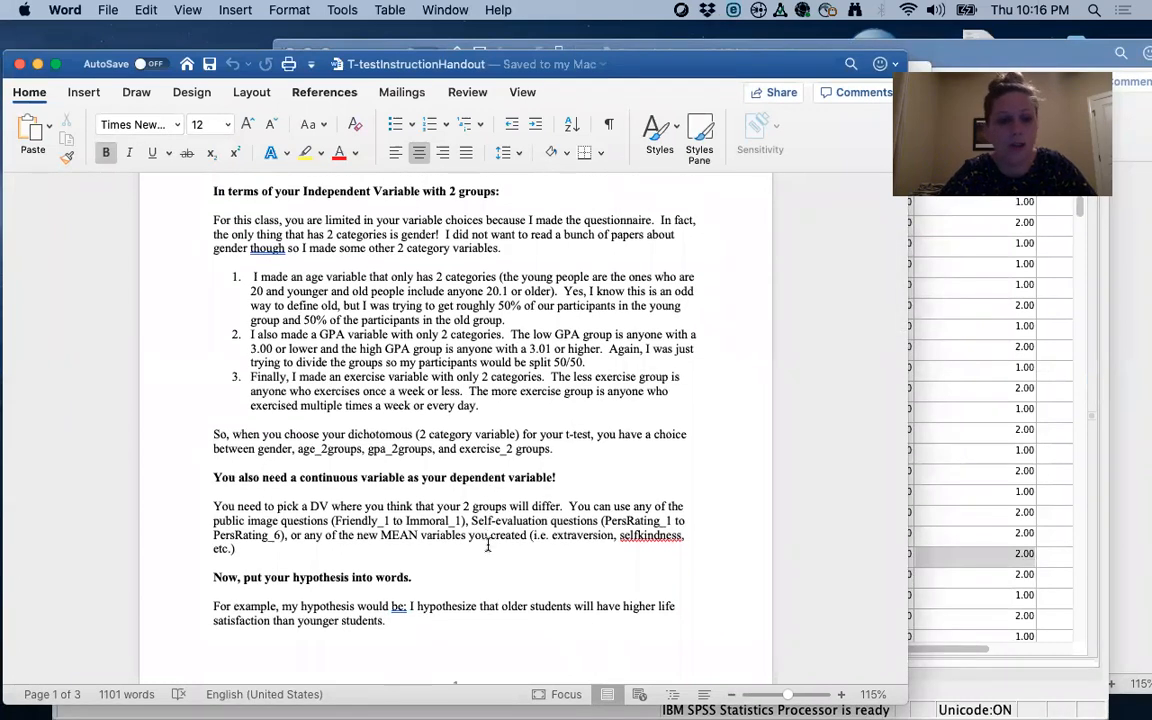
{"action": "scroll", "coordinate": [488, 545], "scroll_direction": "down", "scroll_amount": 5}
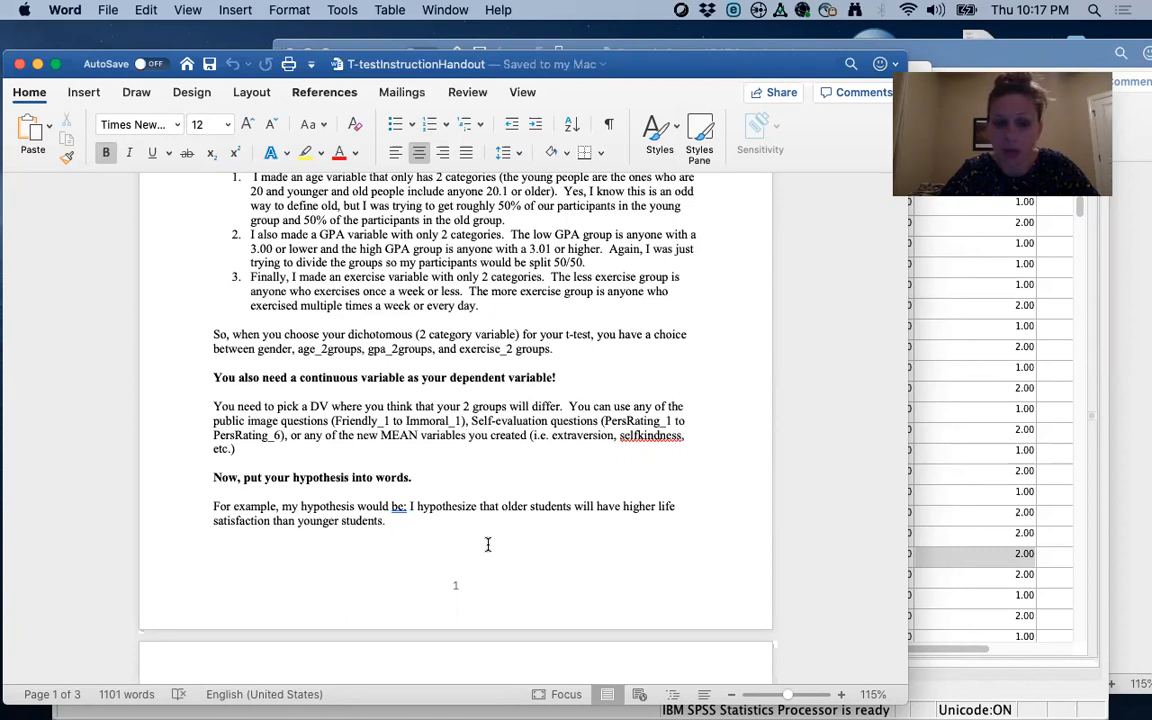
- Show the SPSS dataset's variable definitions, widen the Label column and select the variables from Friendly_1 through PersRating_6
{"action": "left_click", "coordinate": [908, 352]}
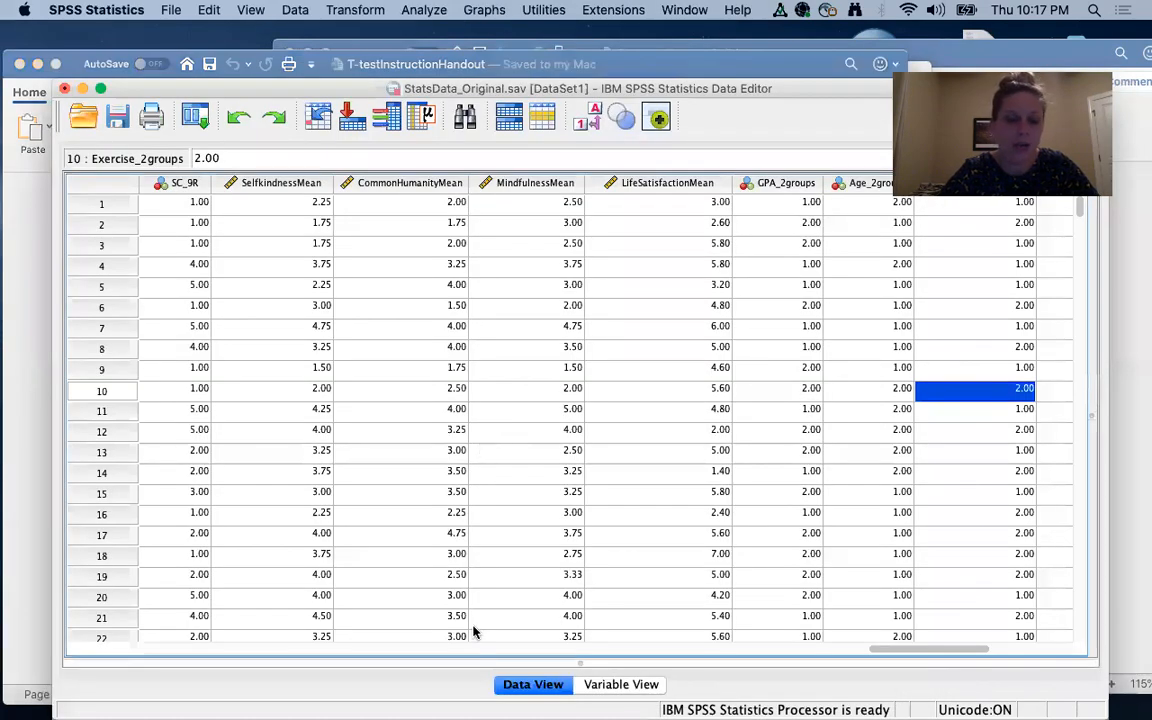
{"action": "left_click", "coordinate": [626, 684]}
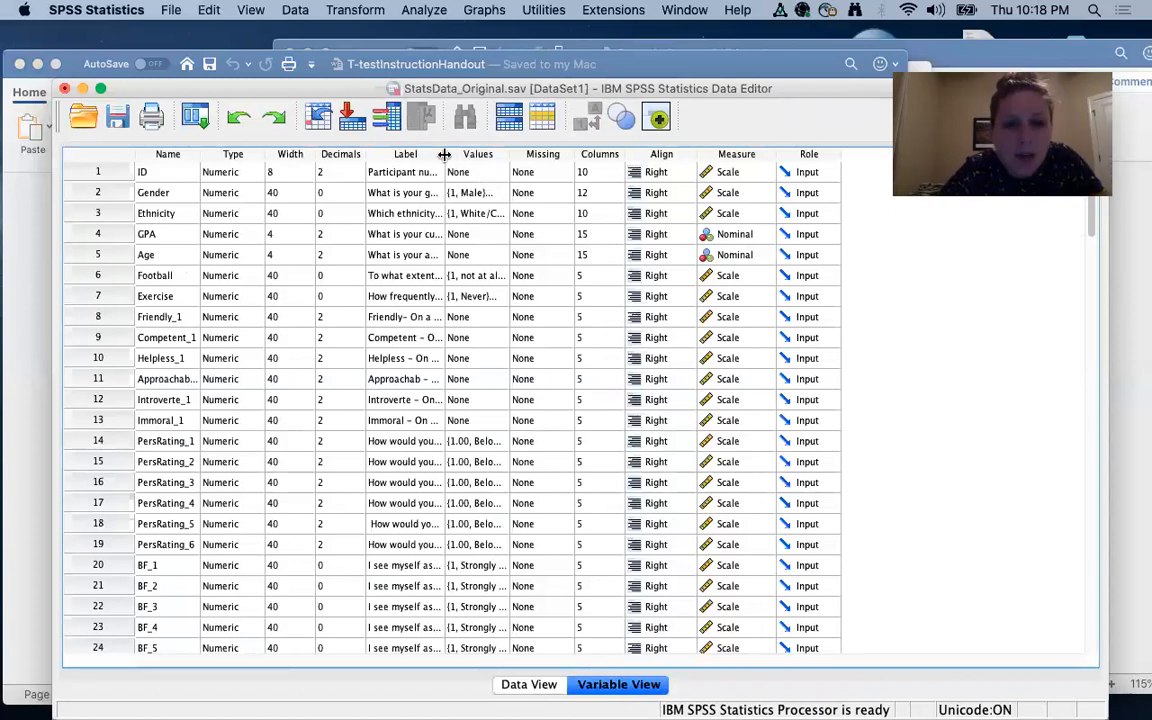
{"action": "left_click_drag", "start_coordinate": [446, 154], "coordinate": [815, 203]}
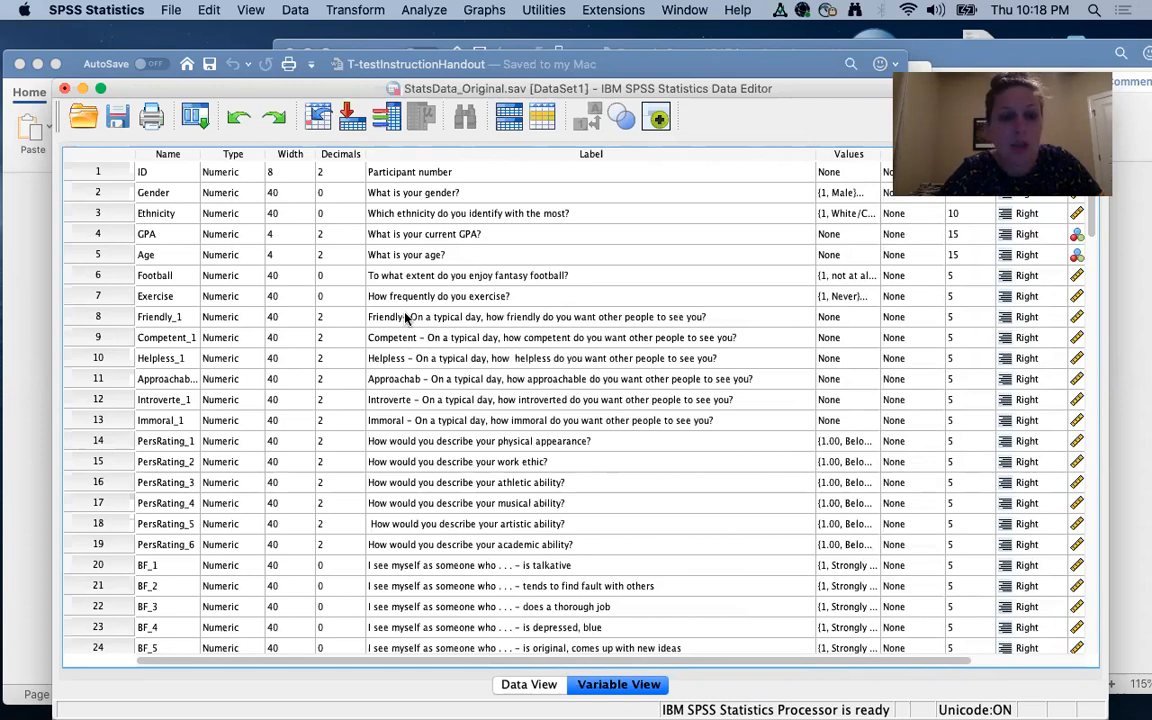
{"action": "left_click", "coordinate": [98, 317]}
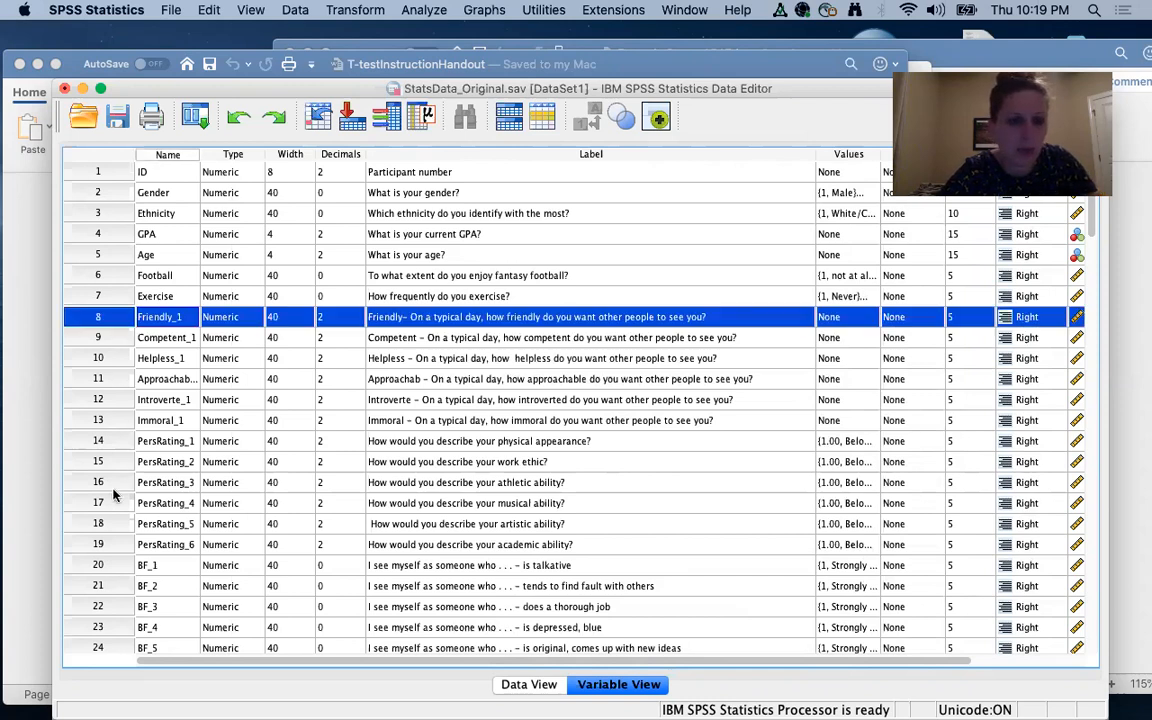
{"action": "left_click", "coordinate": [110, 545], "text": "shift"}
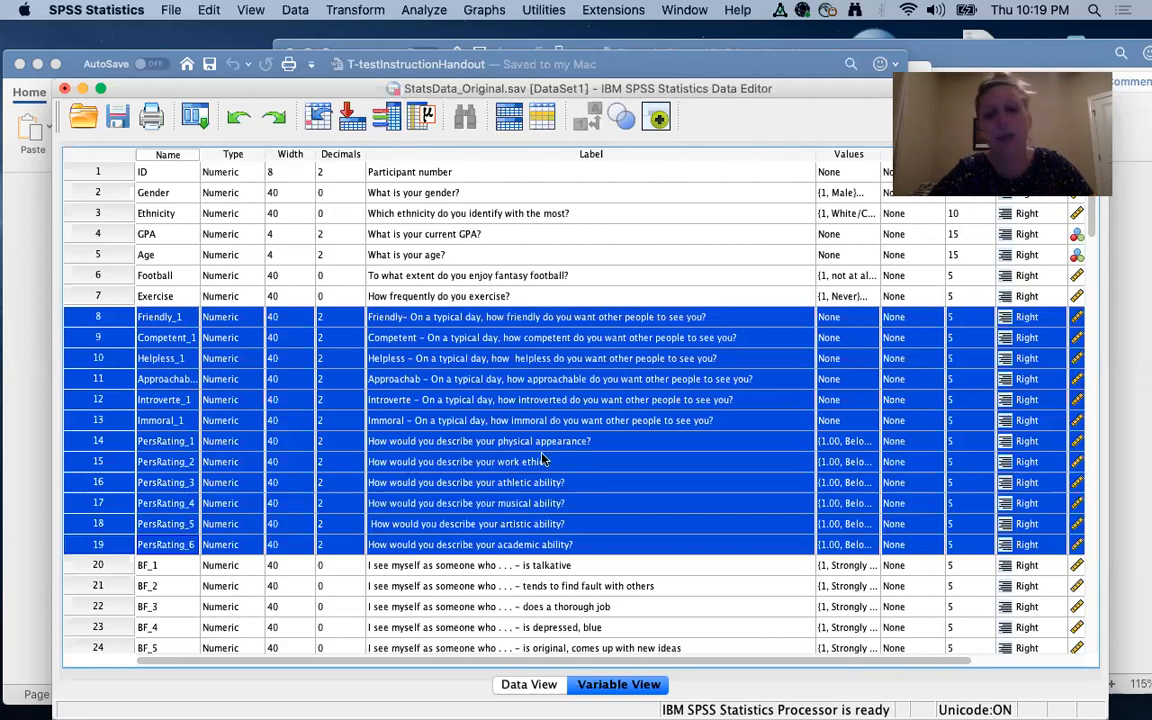
- Widen the Name column to show full variable names and select ExtraversionMean through OpennessMean
{"action": "scroll", "coordinate": [556, 470], "scroll_direction": "down", "scroll_amount": 16}
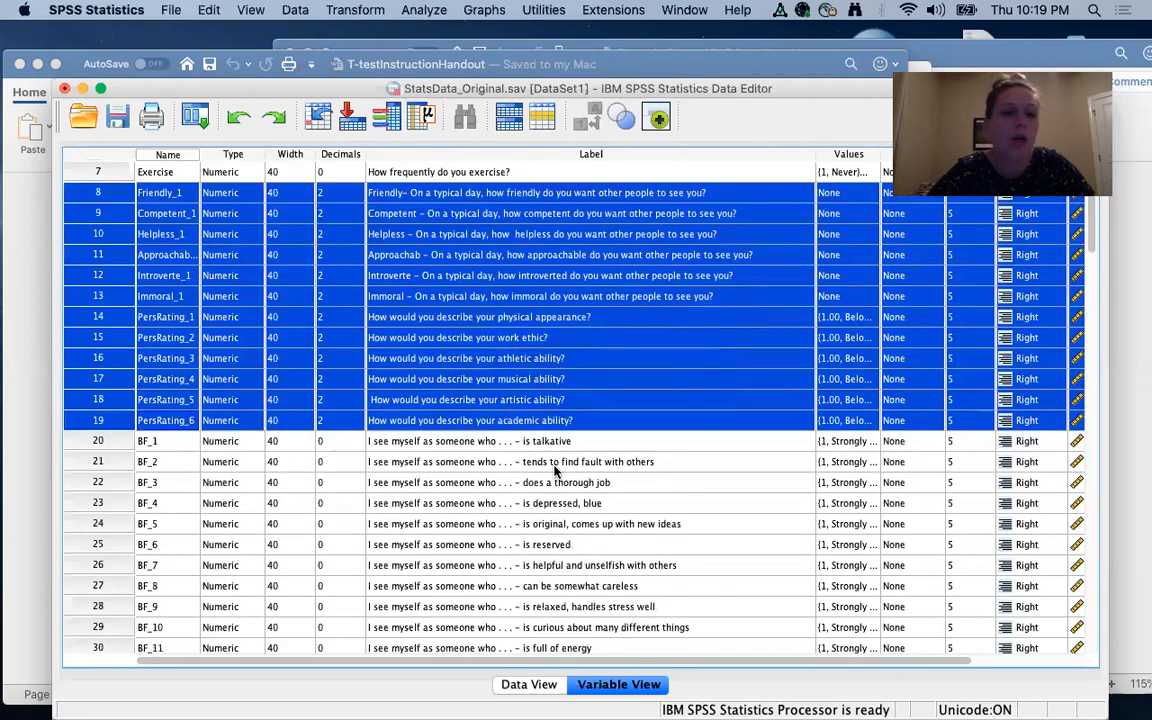
{"action": "scroll", "coordinate": [556, 470], "scroll_direction": "down", "scroll_amount": 15}
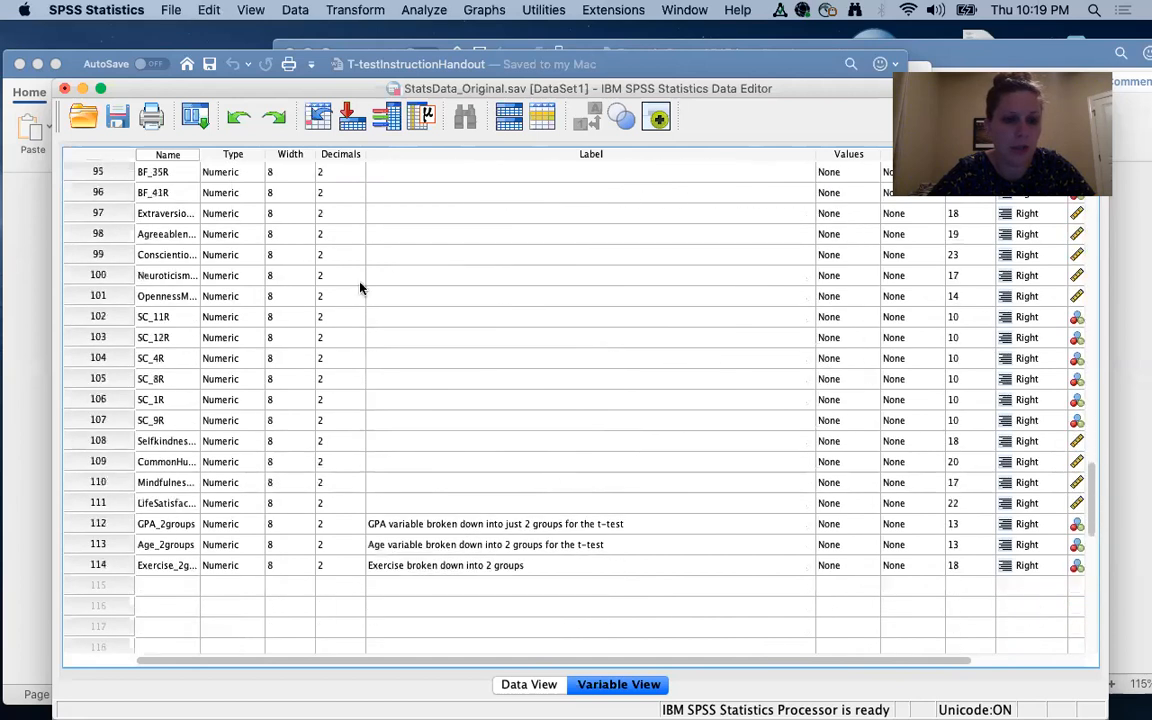
{"action": "left_click_drag", "start_coordinate": [200, 154], "coordinate": [325, 155]}
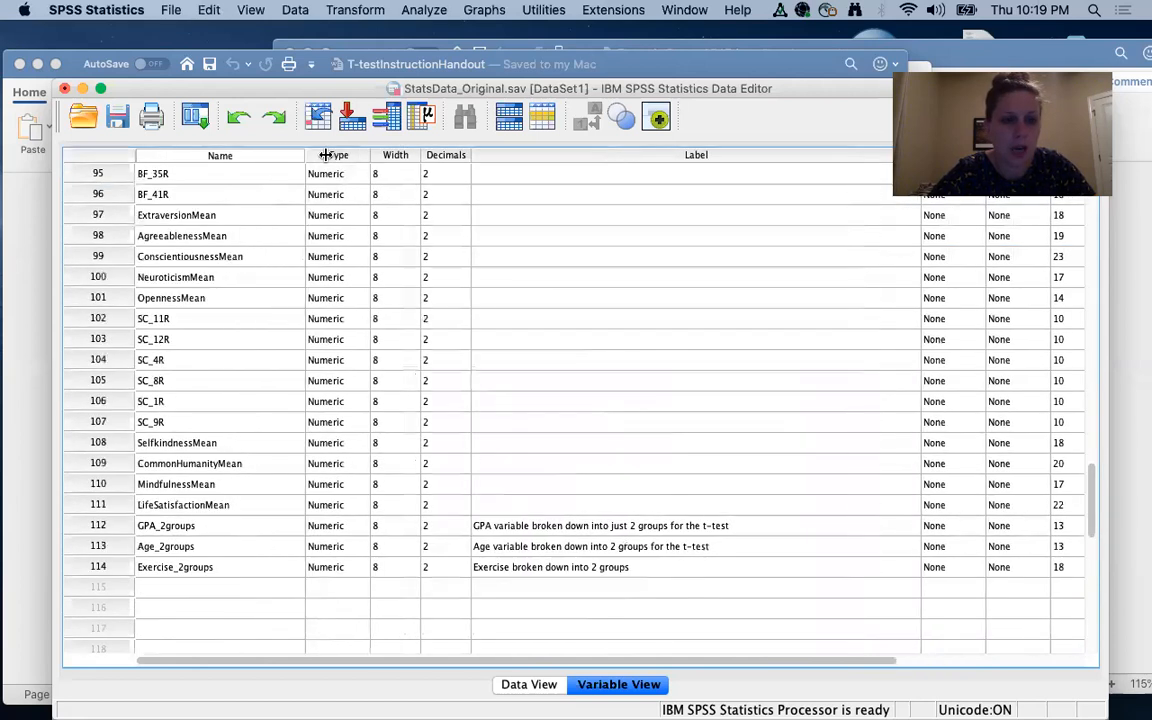
{"action": "left_click", "coordinate": [224, 214]}
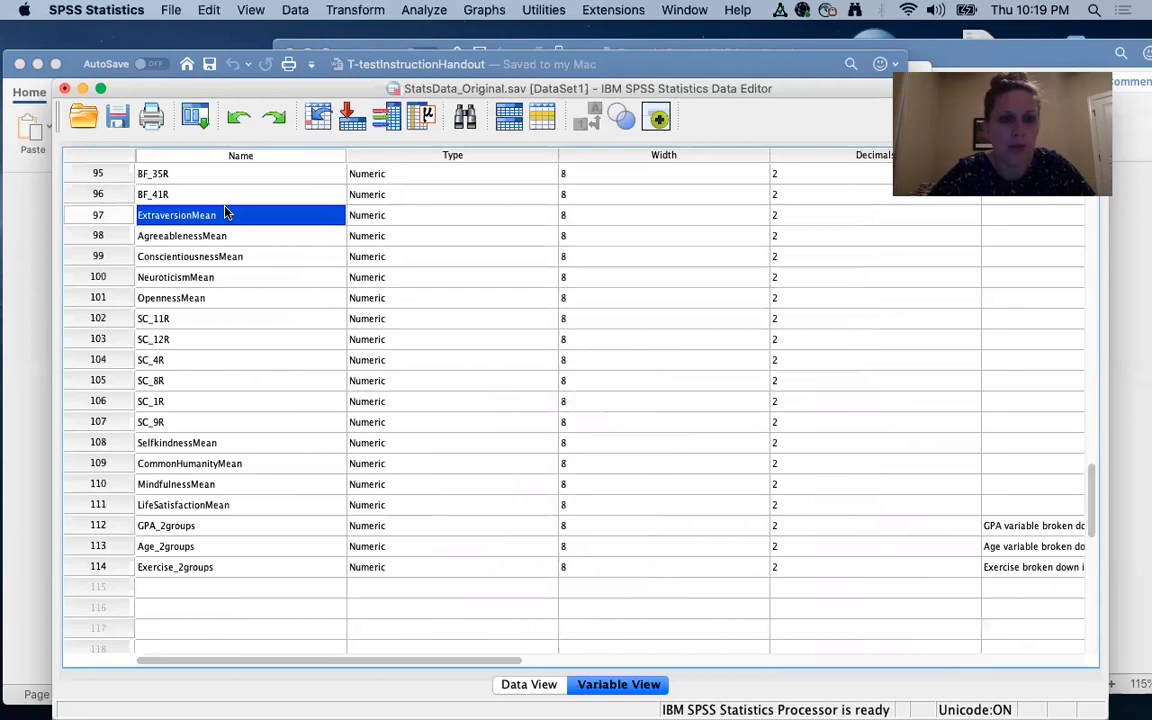
{"action": "left_click", "coordinate": [221, 300]}
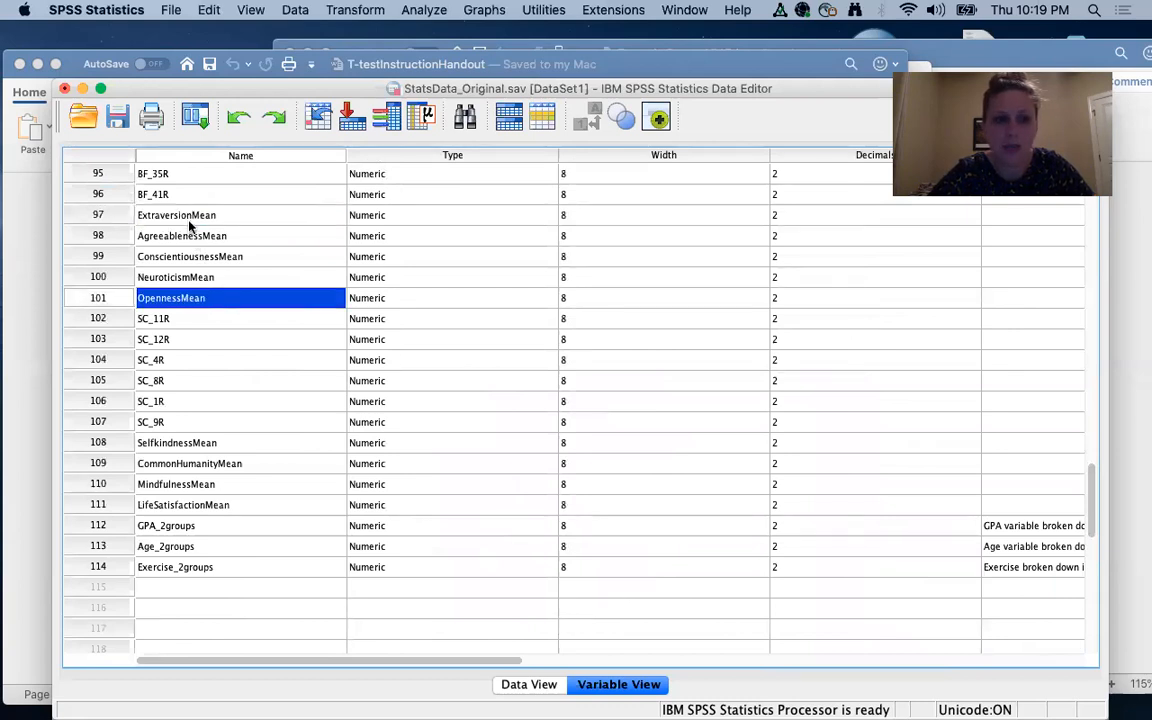
{"action": "left_click", "coordinate": [113, 216]}
{"action": "left_click", "coordinate": [113, 298], "text": "shift"}
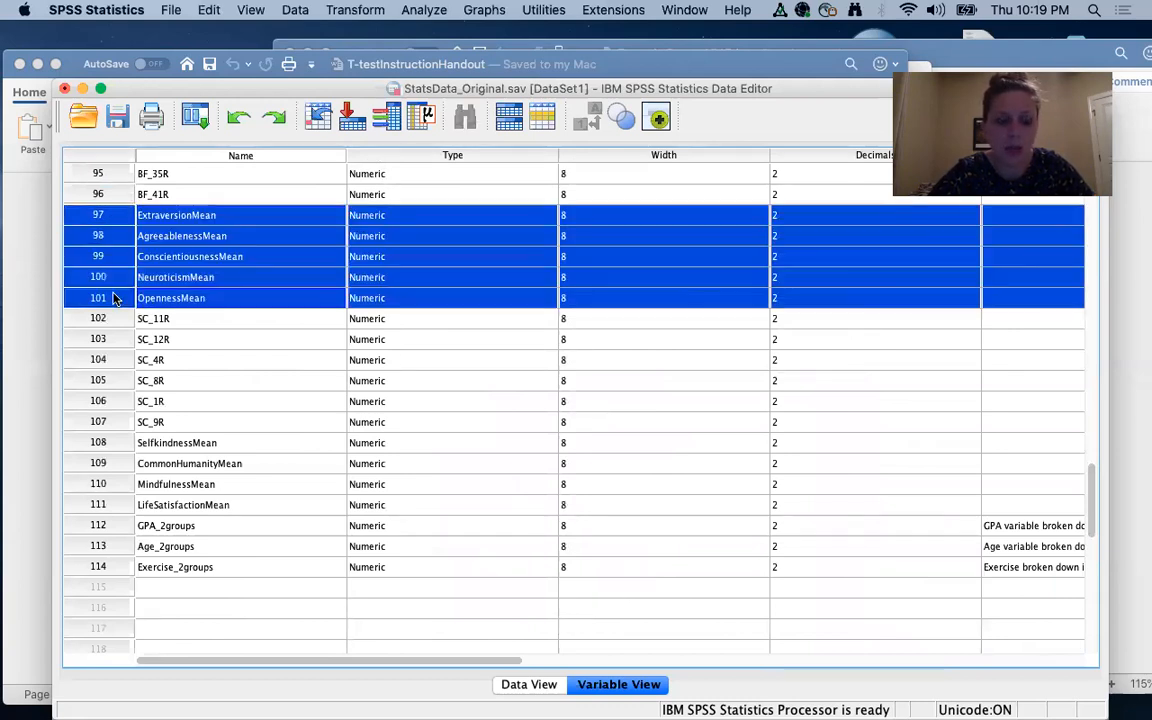
- Highlight candidate dependent variables one at a time: SelfkindnessMean, LifeSatisfactionMean, SelfkindnessMean again, AgreeablenessMean and NeuroticismMean
{"action": "left_click", "coordinate": [113, 440]}
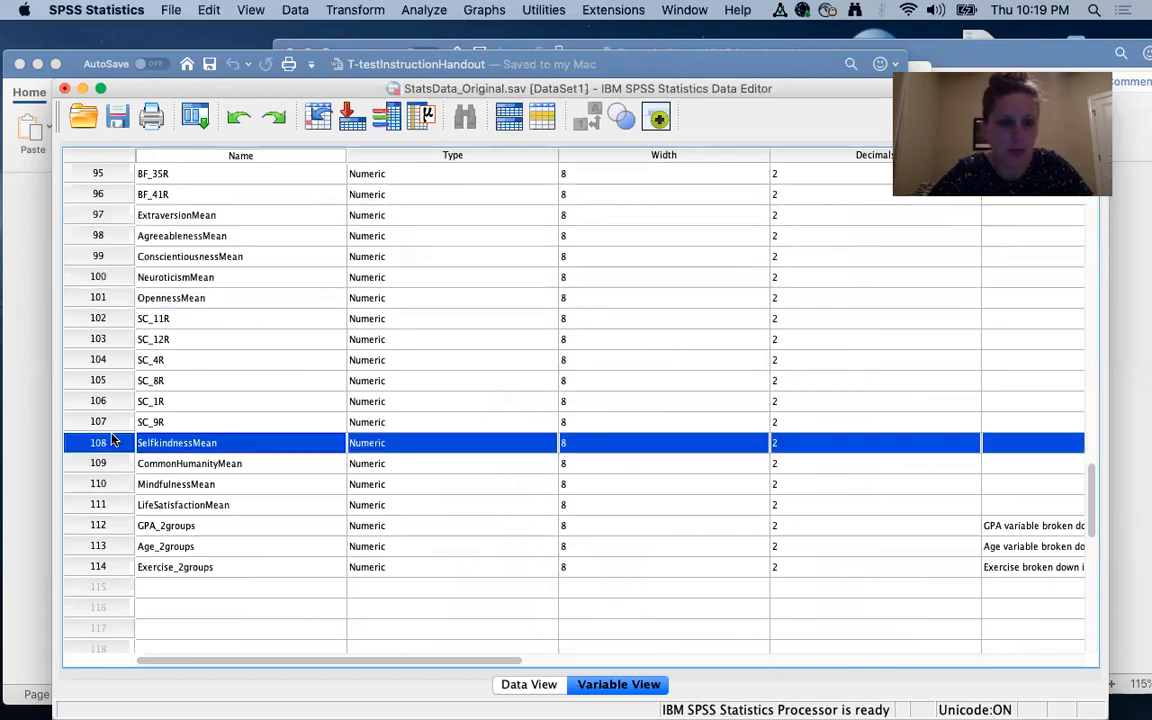
{"action": "left_click", "coordinate": [108, 508]}
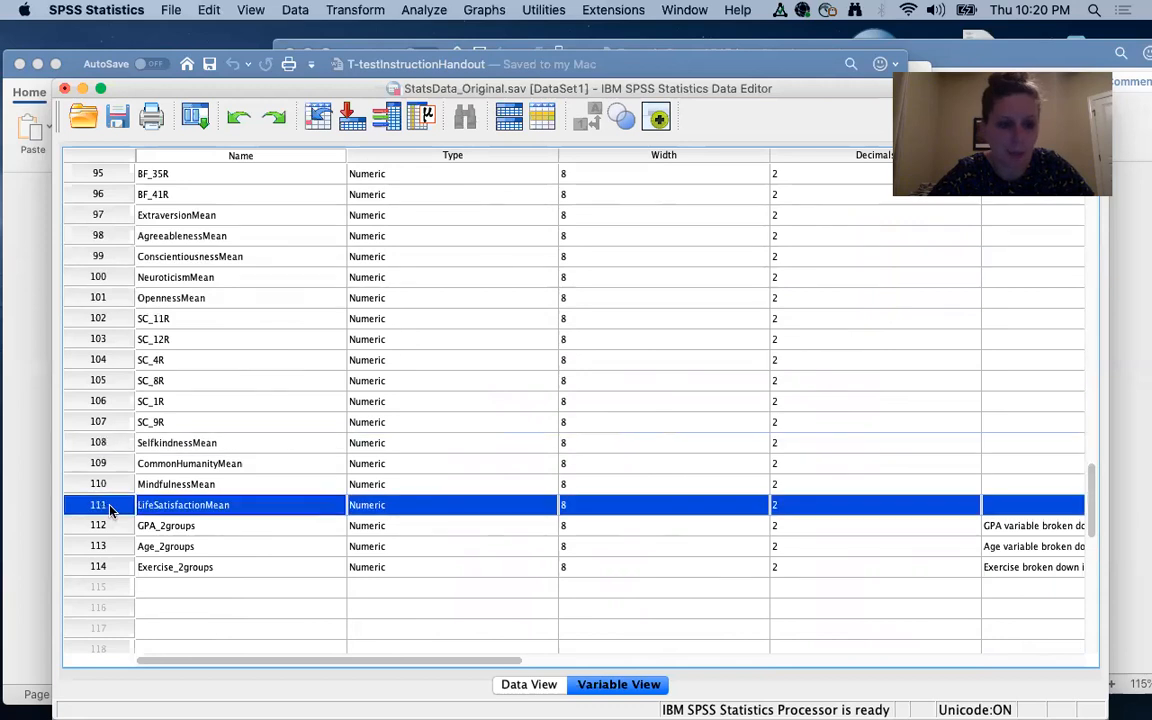
{"action": "left_click", "coordinate": [98, 450]}
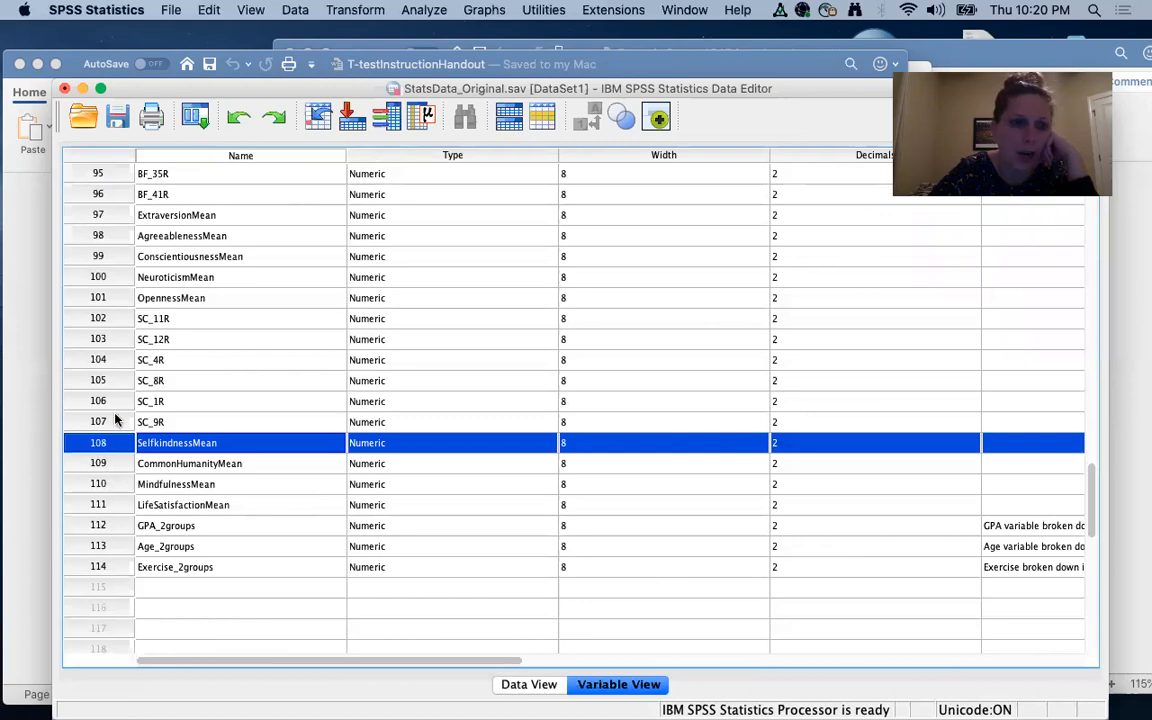
{"action": "left_click", "coordinate": [100, 236]}
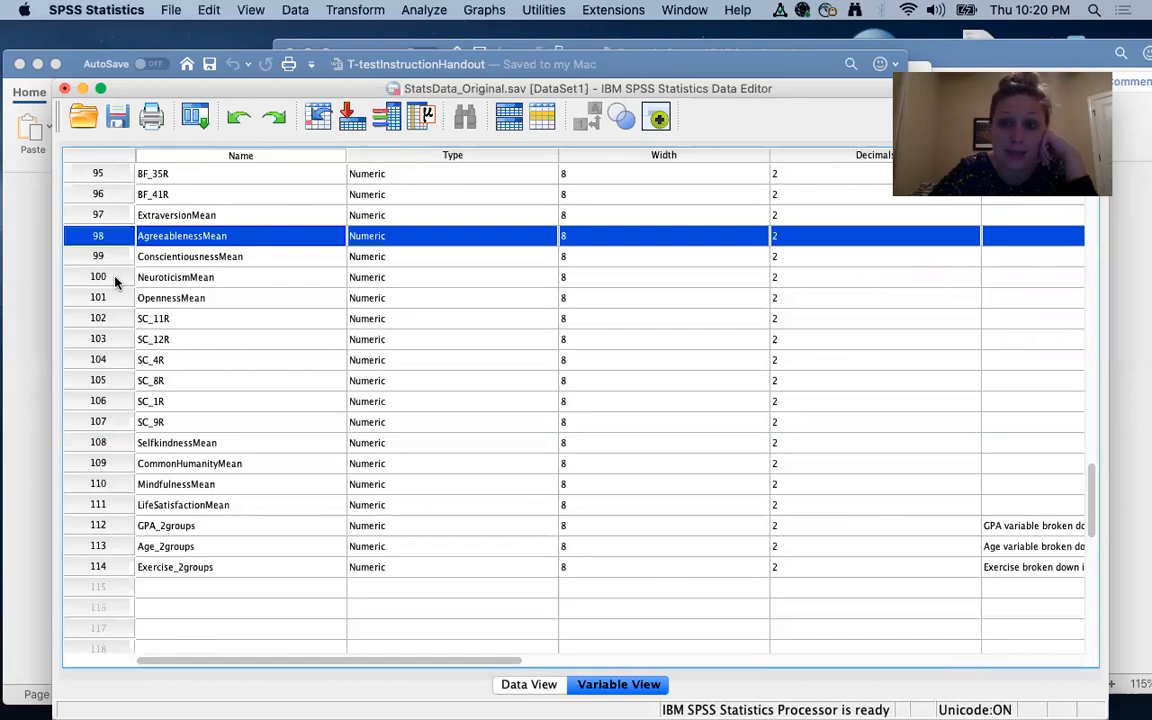
{"action": "left_click", "coordinate": [100, 277]}
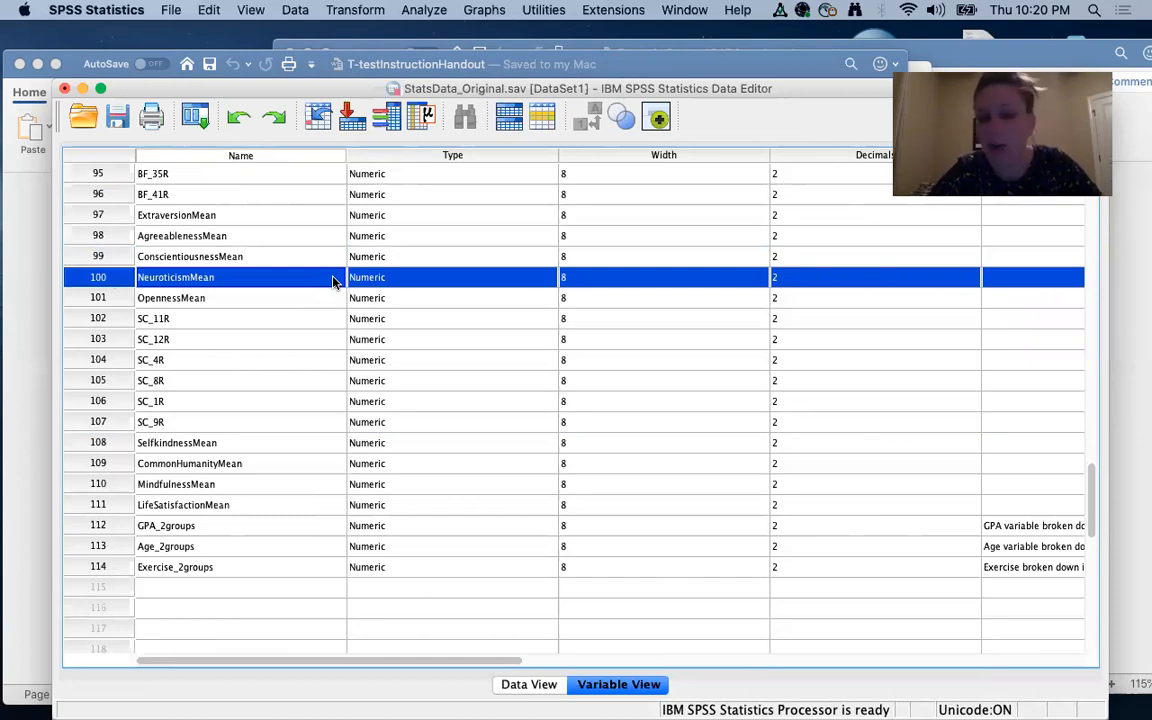
- Examine the labels and value codes of the original BF, SC and LS questionnaire items
{"action": "scroll", "coordinate": [333, 282], "scroll_direction": "up", "scroll_amount": 5}
{"action": "scroll", "coordinate": [300, 280], "scroll_direction": "up", "scroll_amount": 6}
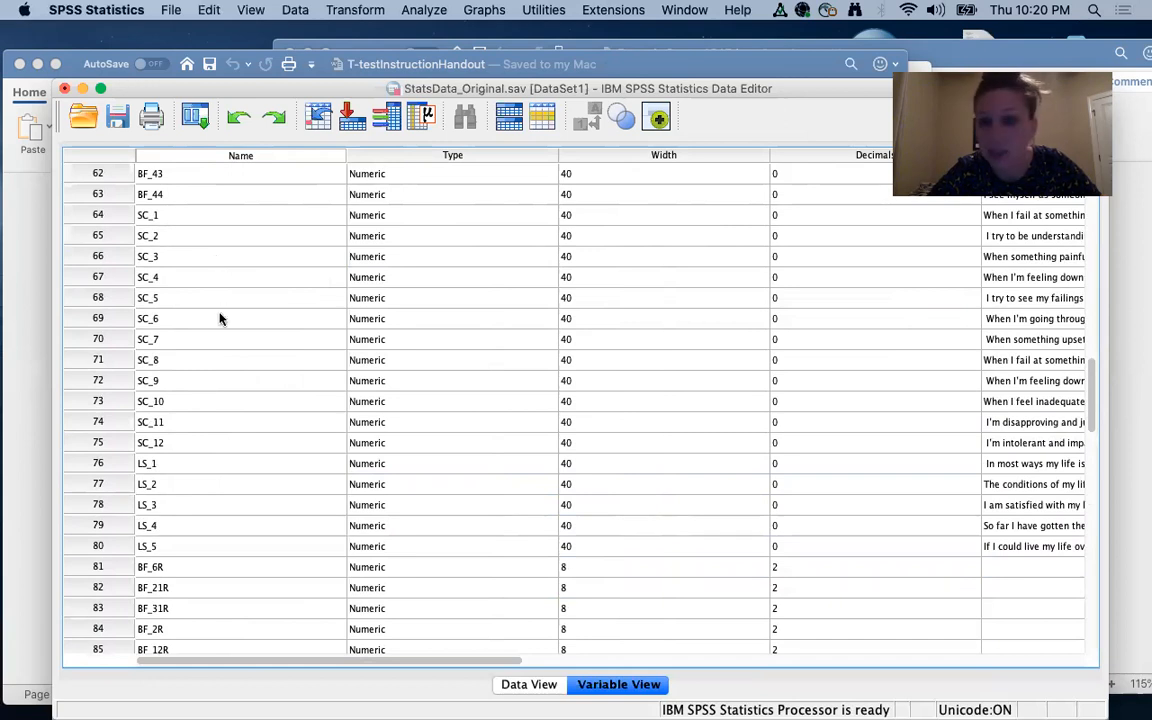
{"action": "scroll", "coordinate": [221, 319], "scroll_direction": "up", "scroll_amount": 1}
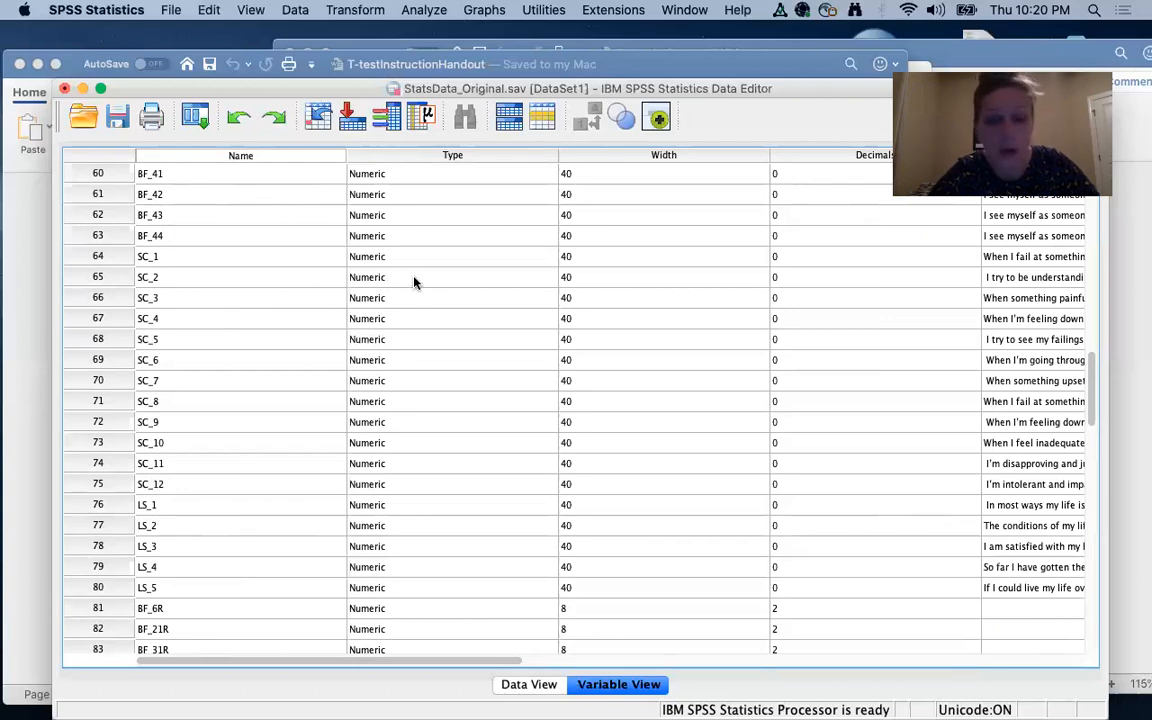
{"action": "scroll", "coordinate": [414, 283], "scroll_direction": "right", "scroll_amount": 10}
{"action": "scroll", "coordinate": [414, 283], "scroll_direction": "up", "scroll_amount": 1}
{"action": "scroll", "coordinate": [414, 283], "scroll_direction": "left", "scroll_amount": 5}
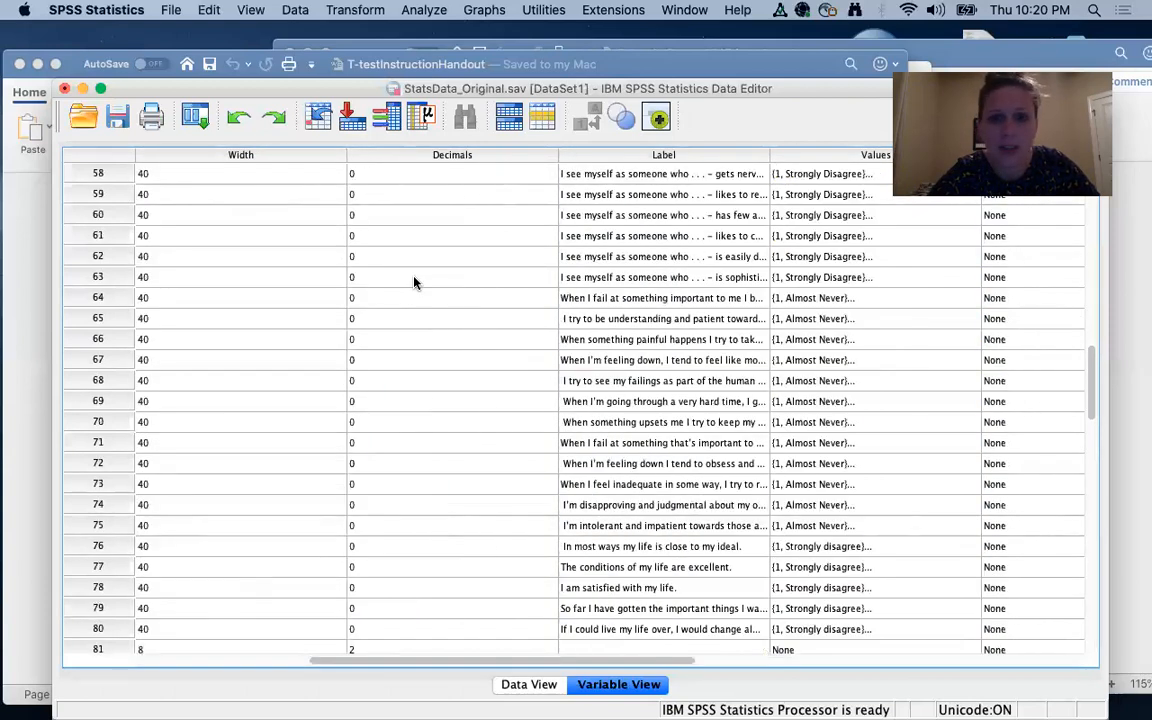
{"action": "scroll", "coordinate": [414, 283], "scroll_direction": "right", "scroll_amount": 4}
{"action": "scroll", "coordinate": [414, 283], "scroll_direction": "up", "scroll_amount": 1}
{"action": "scroll", "coordinate": [414, 283], "scroll_direction": "left", "scroll_amount": 12}
{"action": "scroll", "coordinate": [414, 283], "scroll_direction": "down", "scroll_amount": 2}
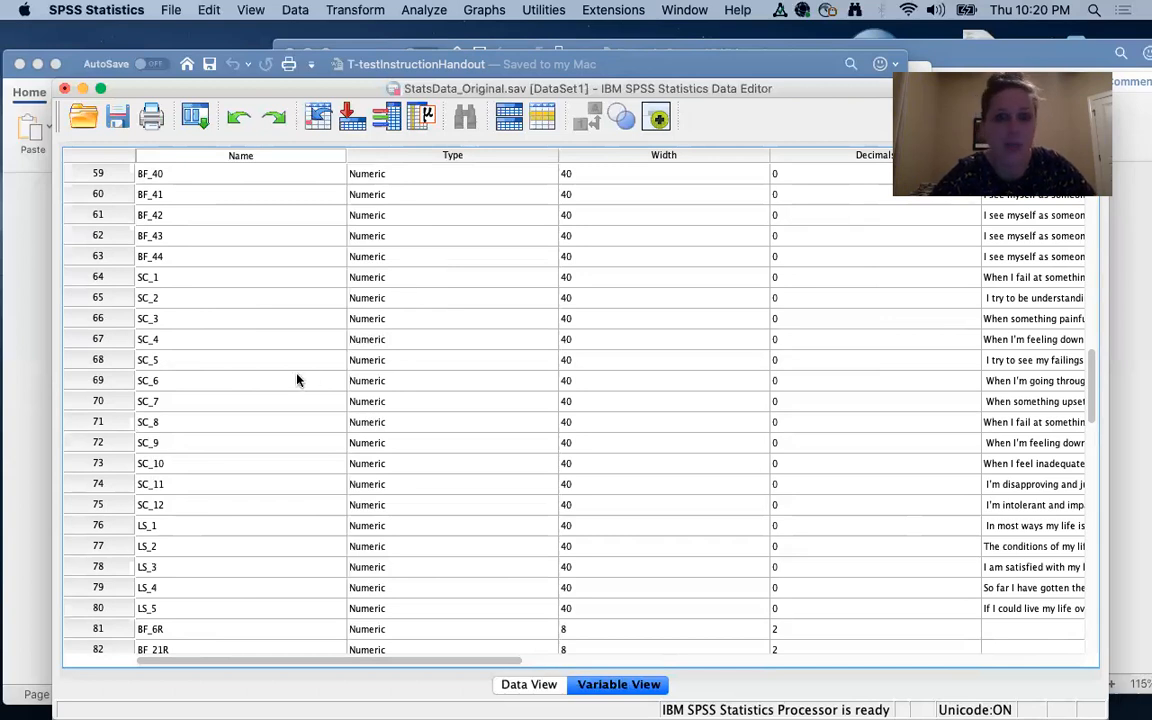
- Compare the computed mean variables with the original items, then review the labels of the dataset's first variables
{"action": "scroll", "coordinate": [297, 380], "scroll_direction": "down", "scroll_amount": 6}
{"action": "scroll", "coordinate": [297, 380], "scroll_direction": "down", "scroll_amount": 2}
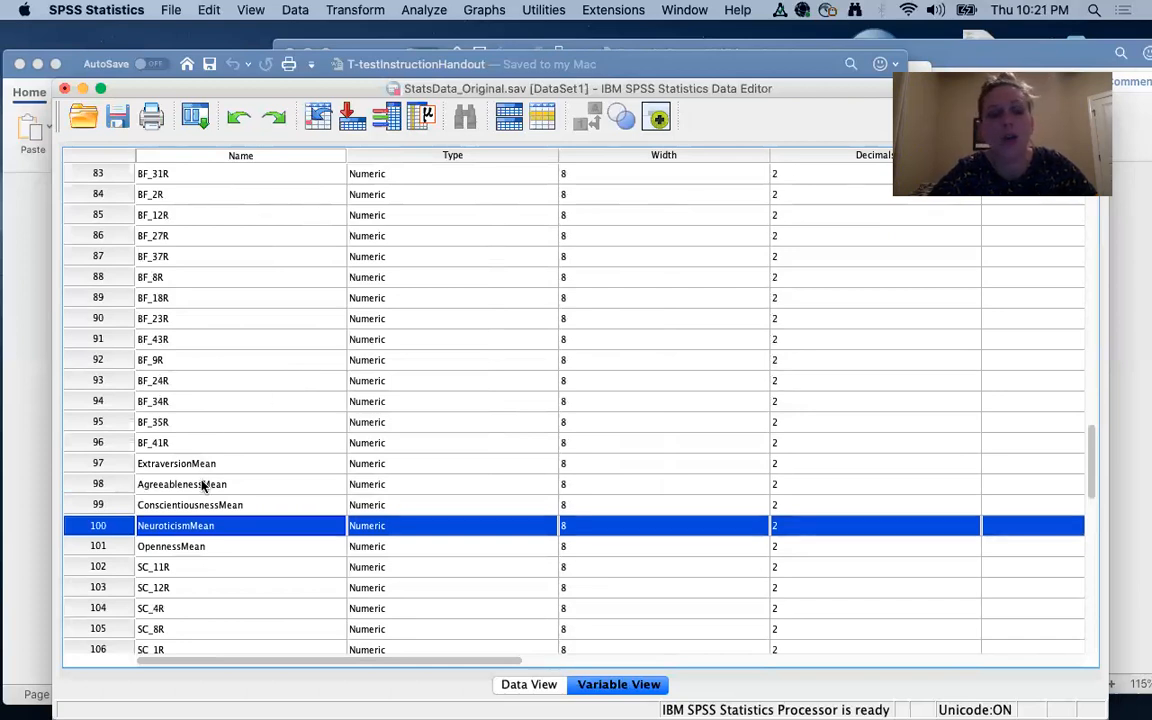
{"action": "scroll", "coordinate": [216, 404], "scroll_direction": "up", "scroll_amount": 6}
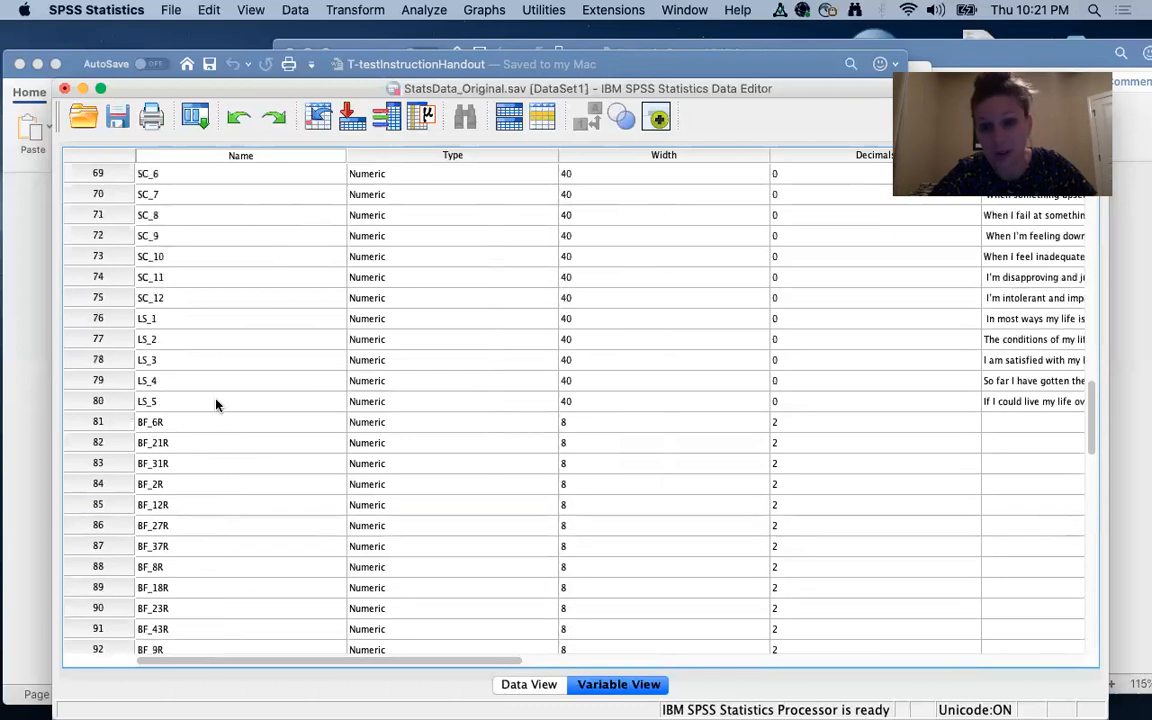
{"action": "scroll", "coordinate": [216, 402], "scroll_direction": "down", "scroll_amount": 8}
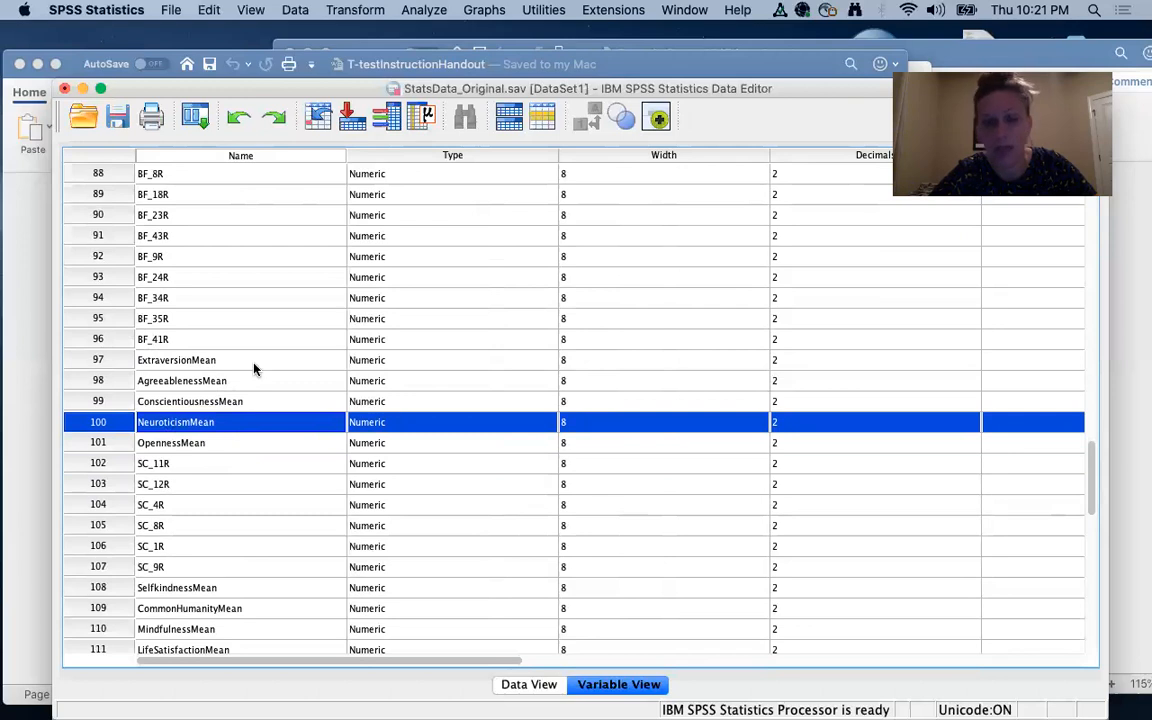
{"action": "scroll", "coordinate": [254, 369], "scroll_direction": "up", "scroll_amount": 10}
{"action": "scroll", "coordinate": [254, 369], "scroll_direction": "up", "scroll_amount": 20}
{"action": "scroll", "coordinate": [254, 369], "scroll_direction": "right", "scroll_amount": 3}
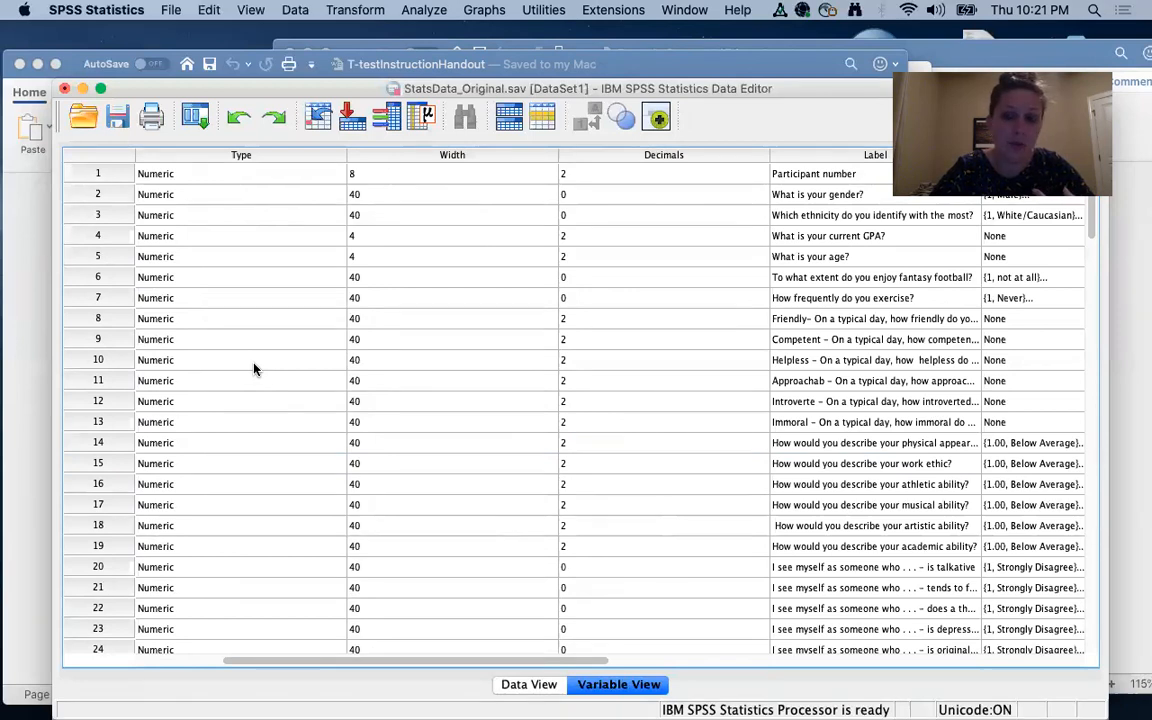
- Select the variables Friendly_1 through PersRating_6 and review their labels as candidate dependent variables
{"action": "scroll", "coordinate": [254, 369], "scroll_direction": "left", "scroll_amount": 3}
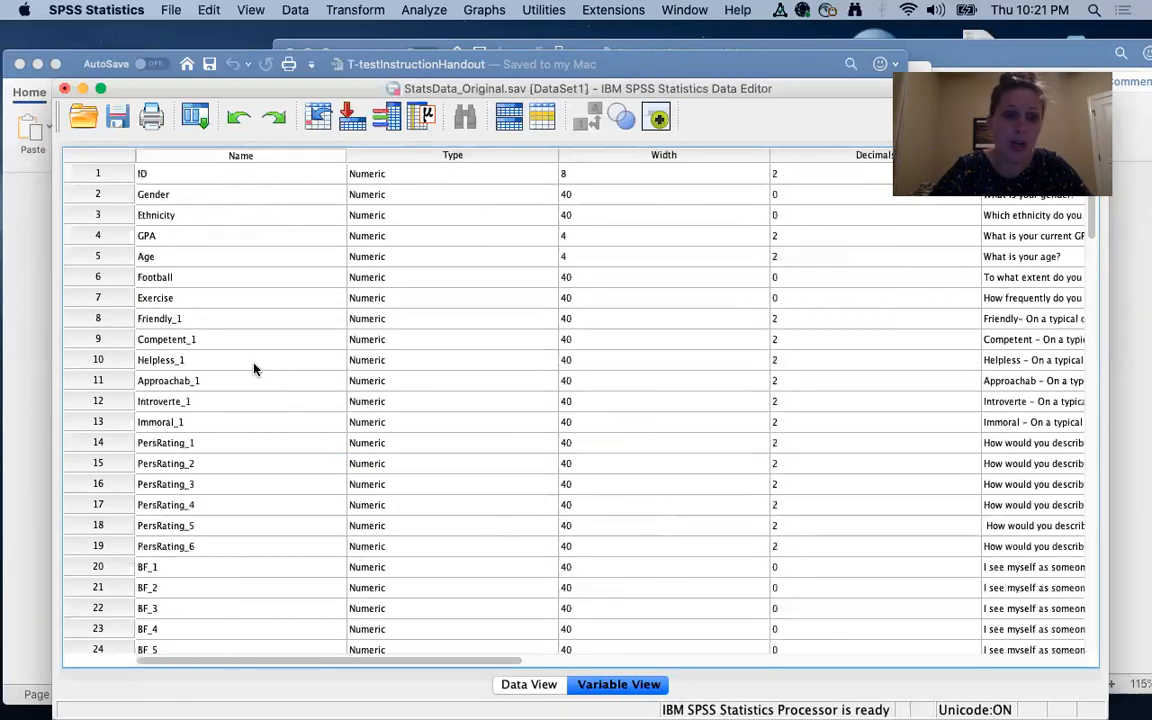
{"action": "left_click", "coordinate": [99, 318]}
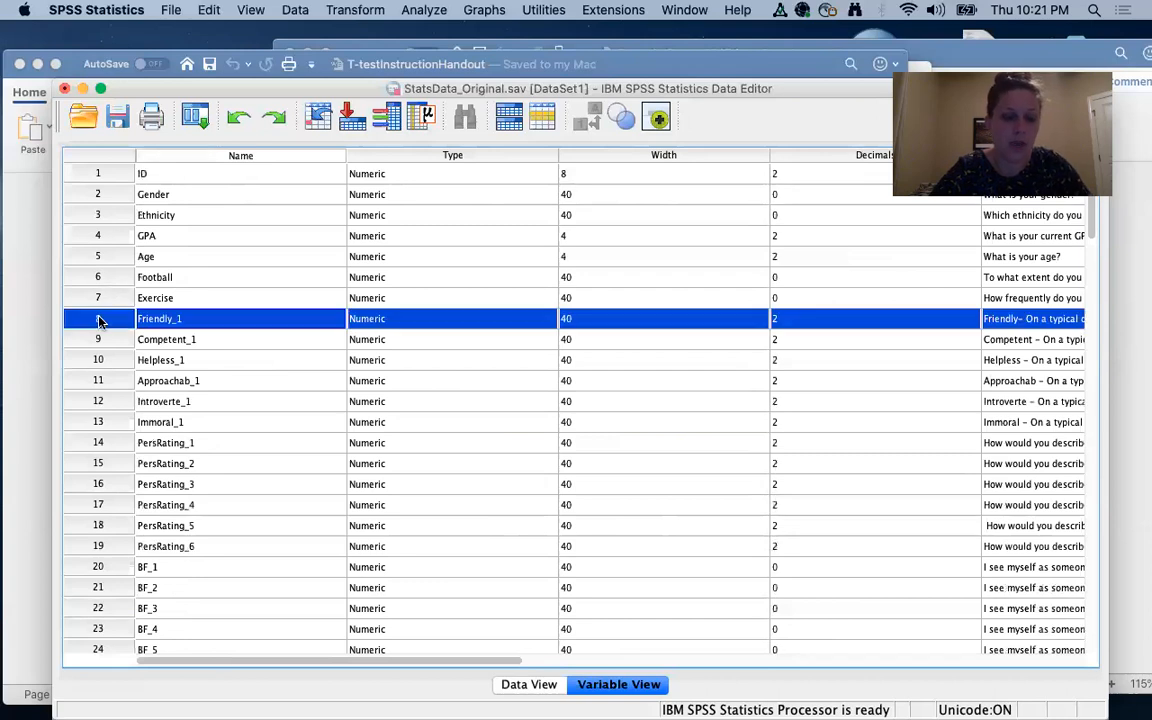
{"action": "left_click", "coordinate": [98, 546], "text": "shift"}
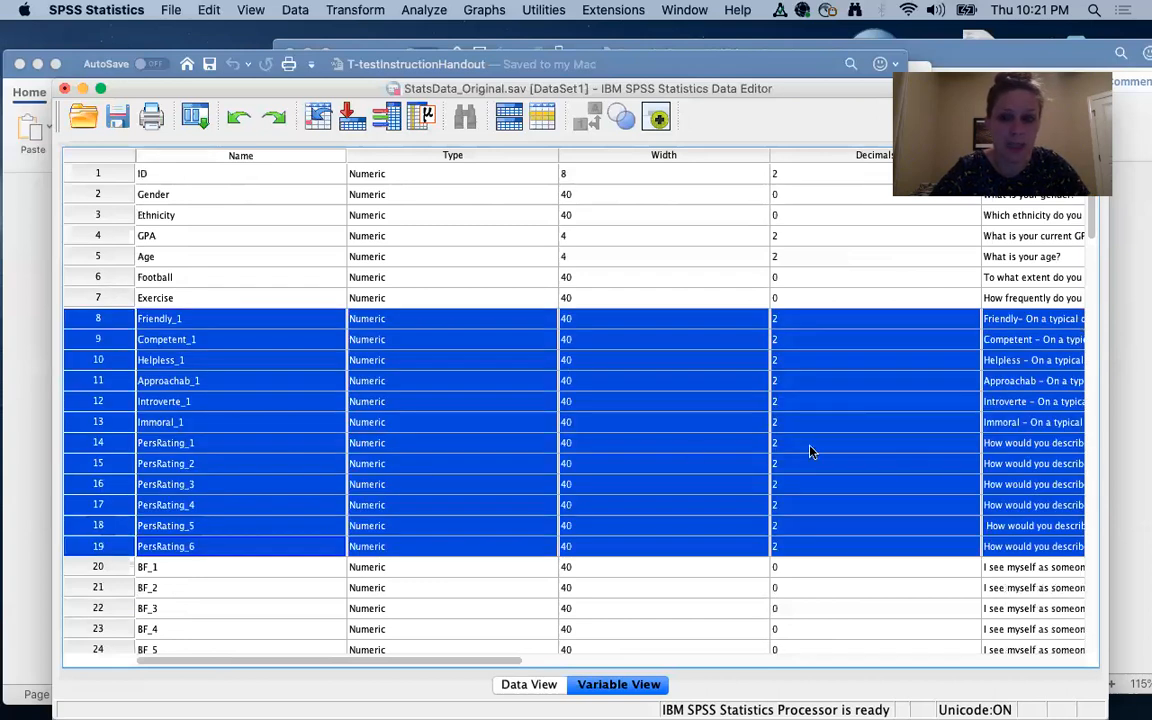
{"action": "scroll", "coordinate": [730, 405], "scroll_direction": "right", "scroll_amount": 5}
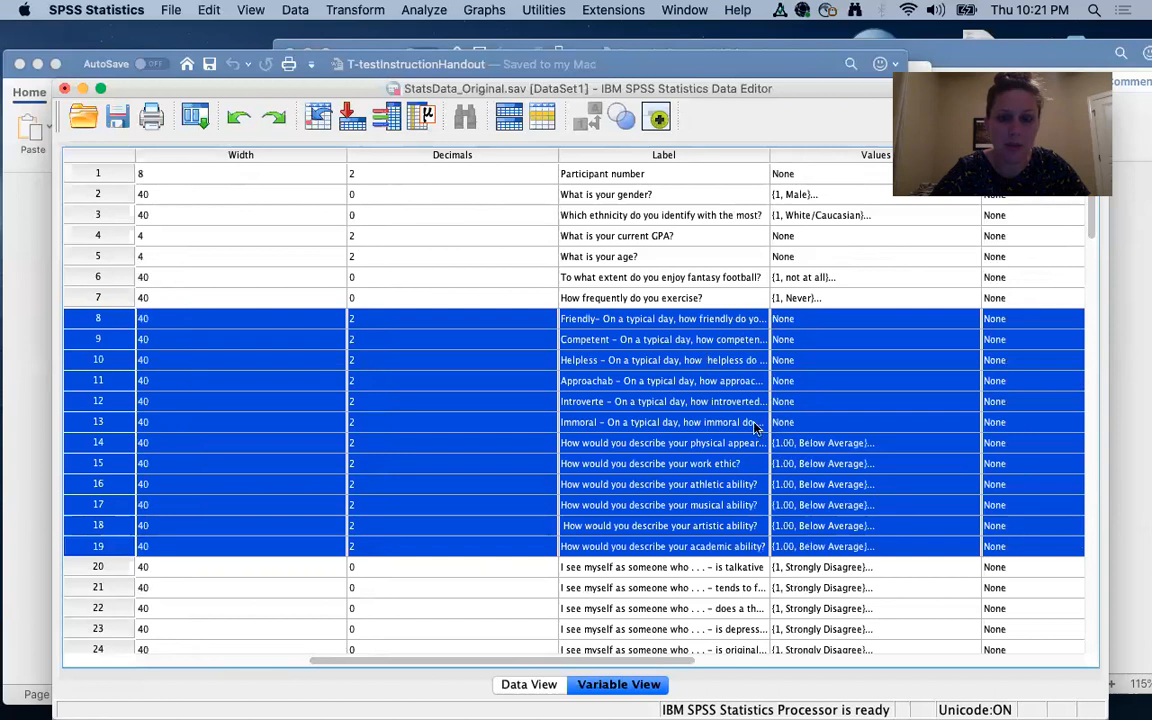
{"action": "left_click", "coordinate": [578, 426]}
- Locate the computed mean variables and highlight ConscientiousnessMean, ExtraversionMean and AgreeablenessMean one at a time
{"action": "scroll", "coordinate": [578, 436], "scroll_direction": "left", "scroll_amount": 5}
{"action": "scroll", "coordinate": [578, 436], "scroll_direction": "down", "scroll_amount": 20}
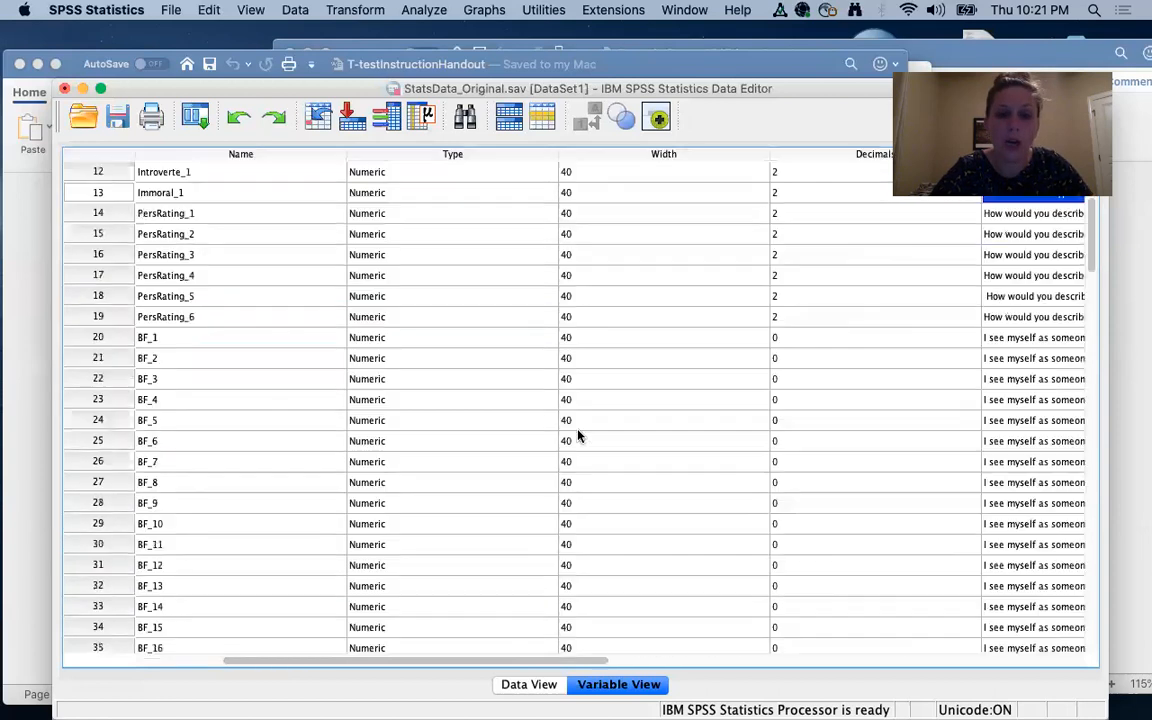
{"action": "scroll", "coordinate": [578, 436], "scroll_direction": "down", "scroll_amount": 3}
{"action": "scroll", "coordinate": [578, 436], "scroll_direction": "right", "scroll_amount": 2}
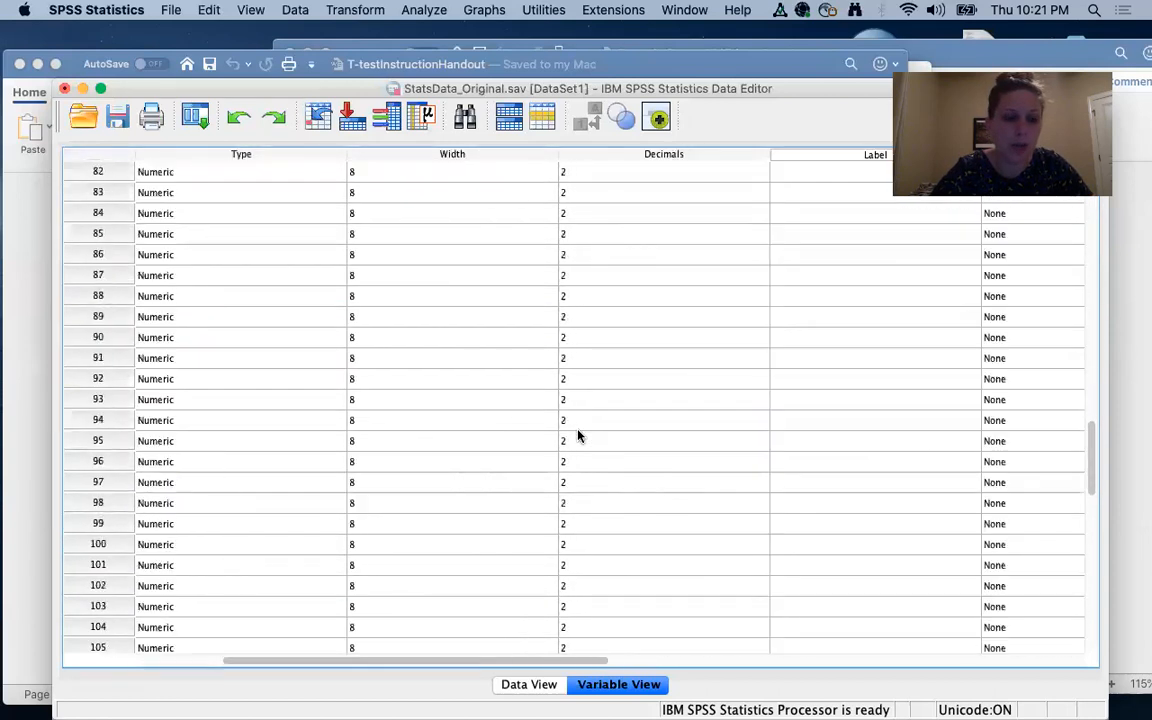
{"action": "scroll", "coordinate": [187, 454], "scroll_direction": "left", "scroll_amount": 2}
{"action": "scroll", "coordinate": [187, 454], "scroll_direction": "down", "scroll_amount": 3}
{"action": "left_click", "coordinate": [115, 461]}
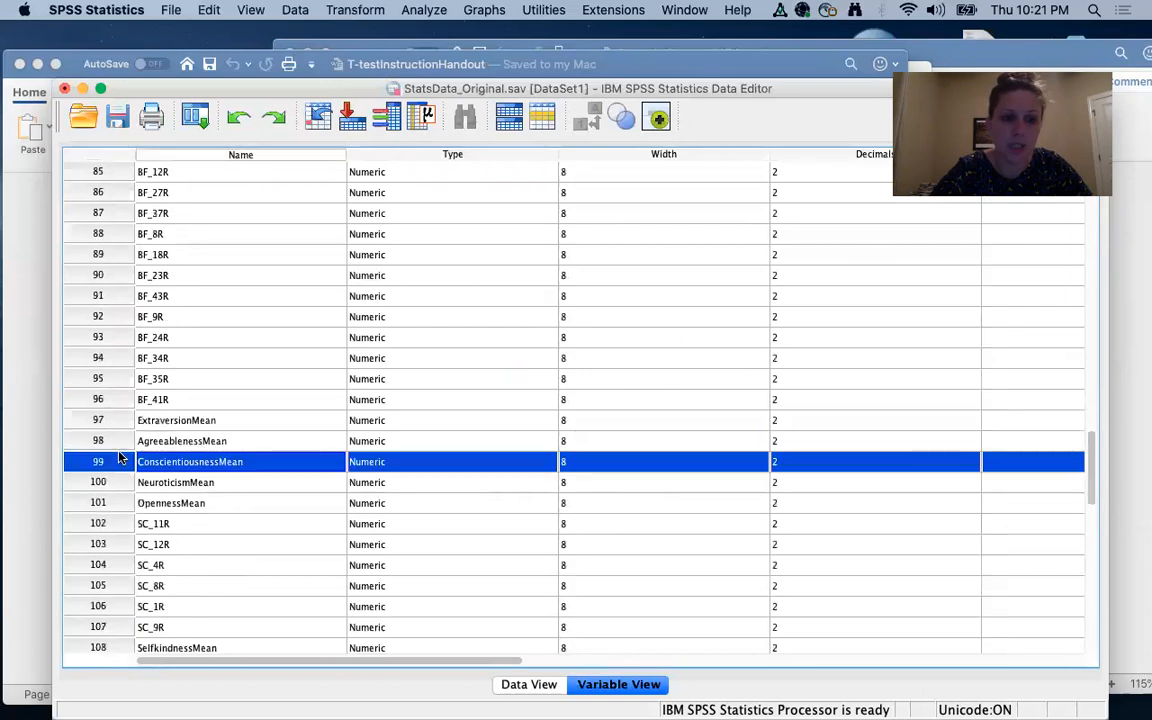
{"action": "left_click", "coordinate": [108, 426]}
{"action": "left_click", "coordinate": [106, 446]}
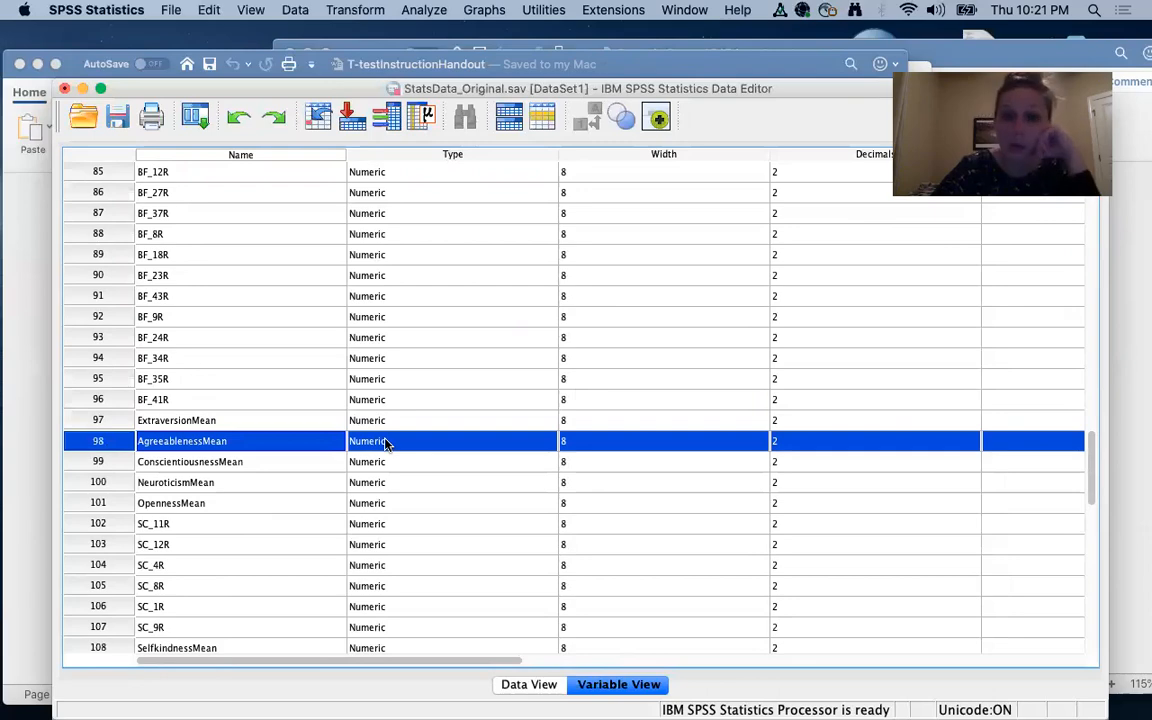
- Switch to the Example Paper_APA7th document in Word and reposition its window so the whole page is in view
{"action": "key", "text": "ctrl+Up"}
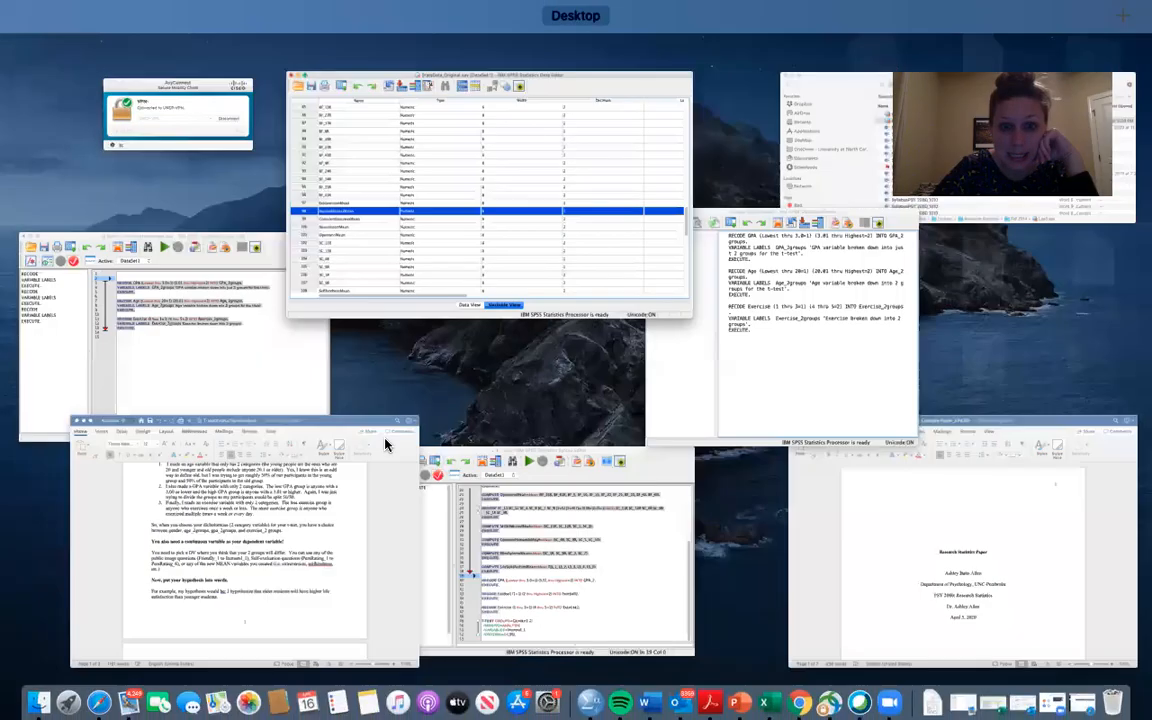
{"action": "left_click", "coordinate": [951, 525]}
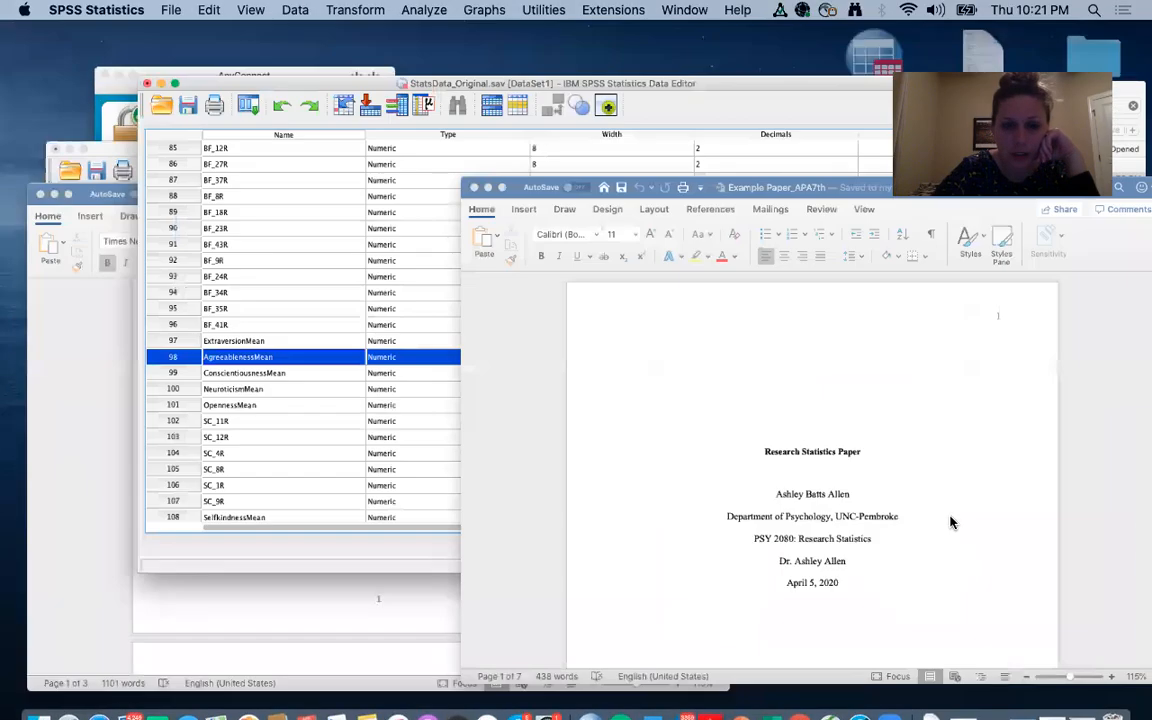
{"action": "left_click", "coordinate": [628, 55]}
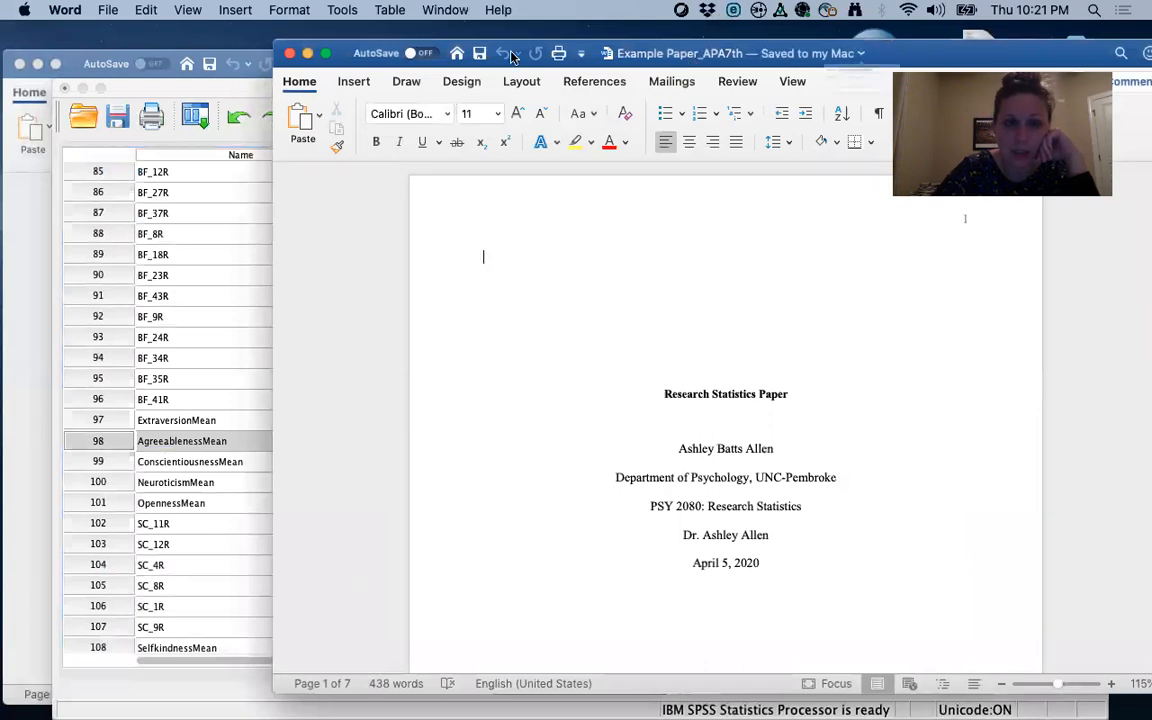
{"action": "left_click", "coordinate": [353, 59]}
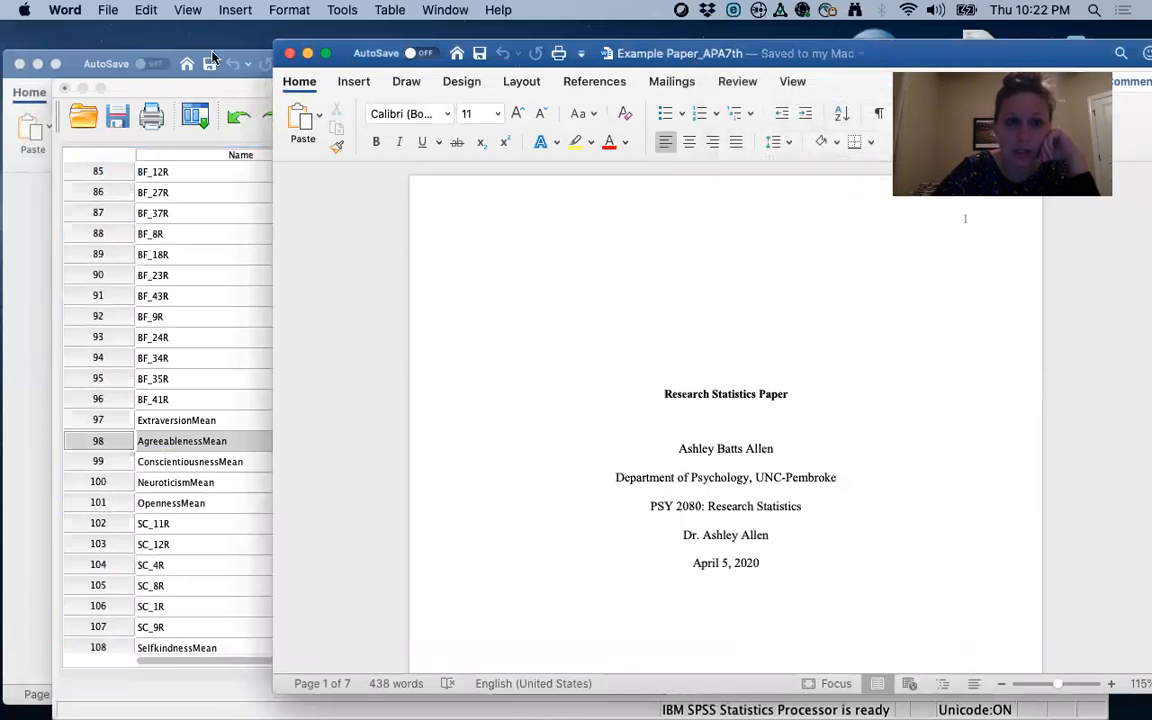
{"action": "left_click", "coordinate": [323, 53]}
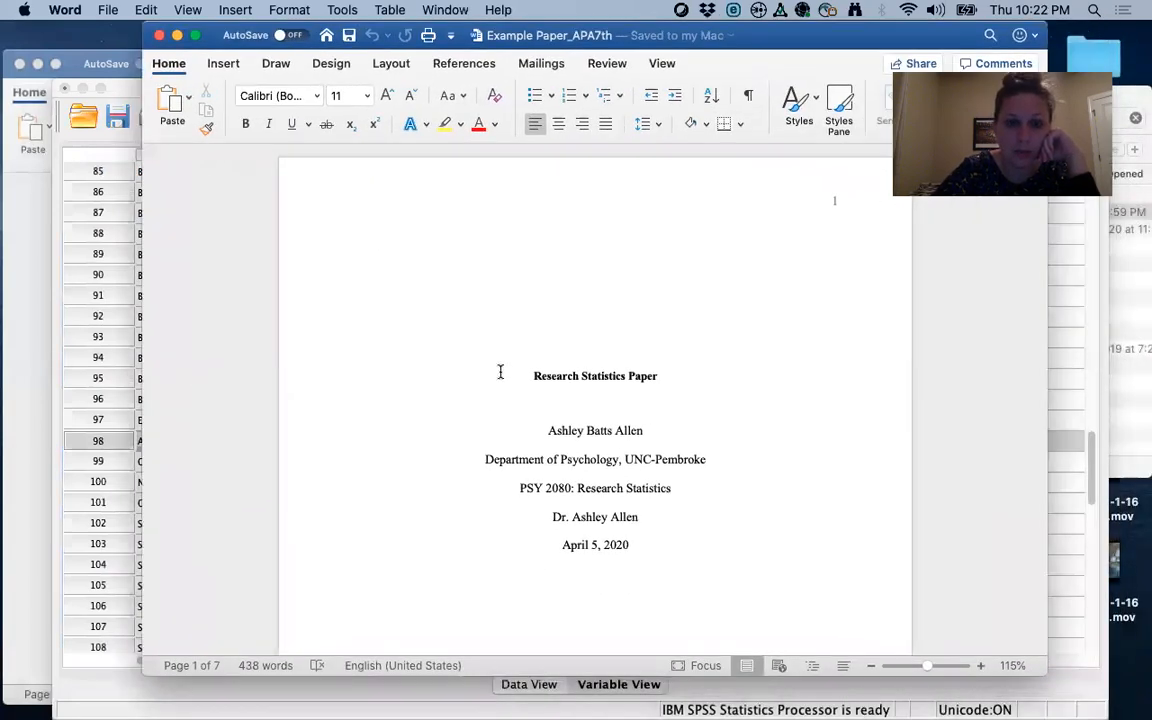
- Replace the placeholder text under Hypotheses with "I hypothesize that older participants will have higher life satisfaction than younger participants."
{"action": "scroll", "coordinate": [500, 372], "scroll_direction": "down", "scroll_amount": 10}
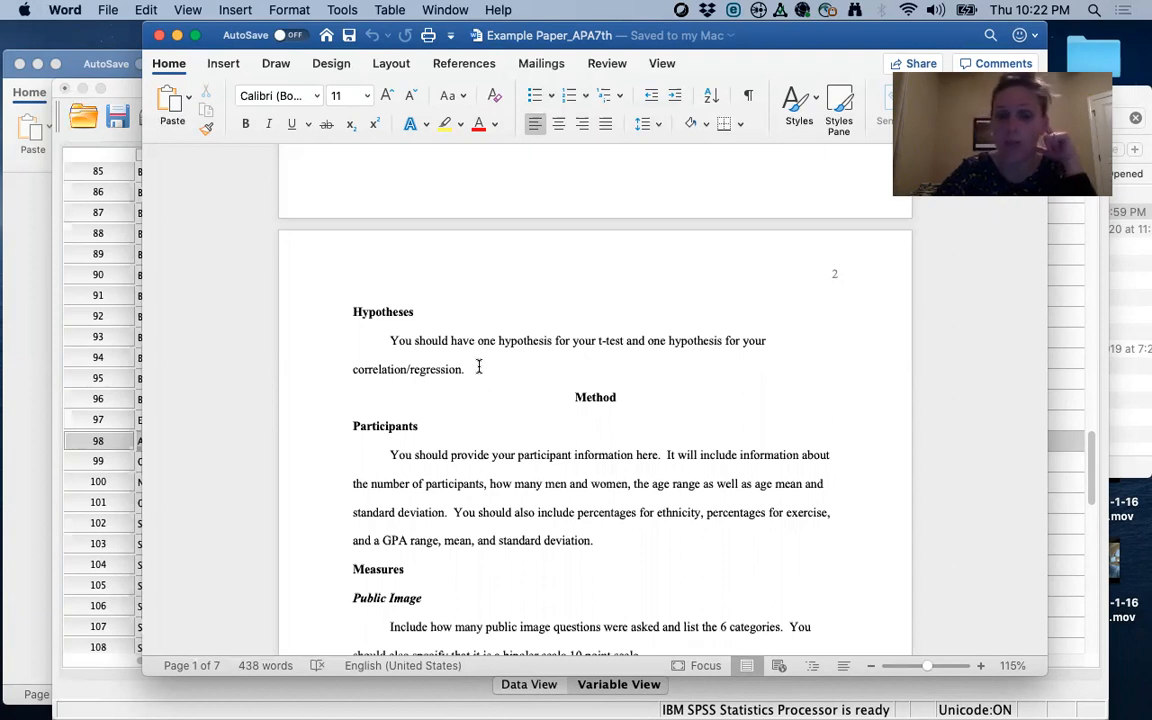
{"action": "left_click_drag", "start_coordinate": [479, 365], "coordinate": [398, 352]}
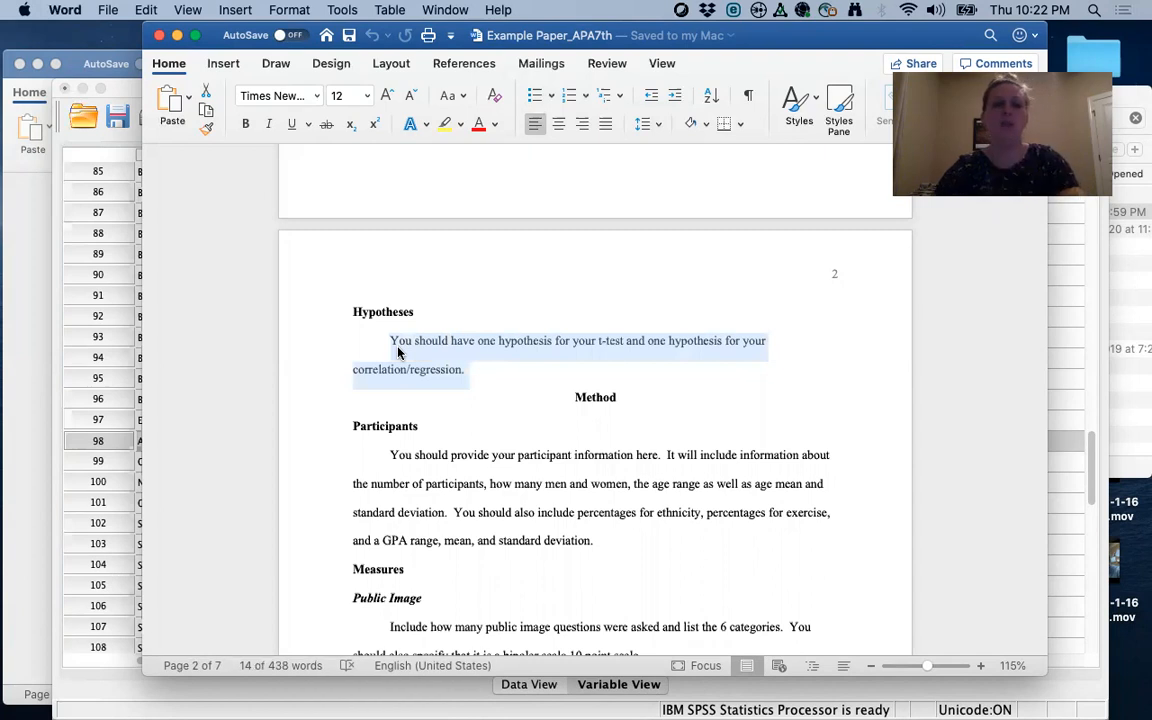
{"action": "type", "text": "I hypothesize that"}
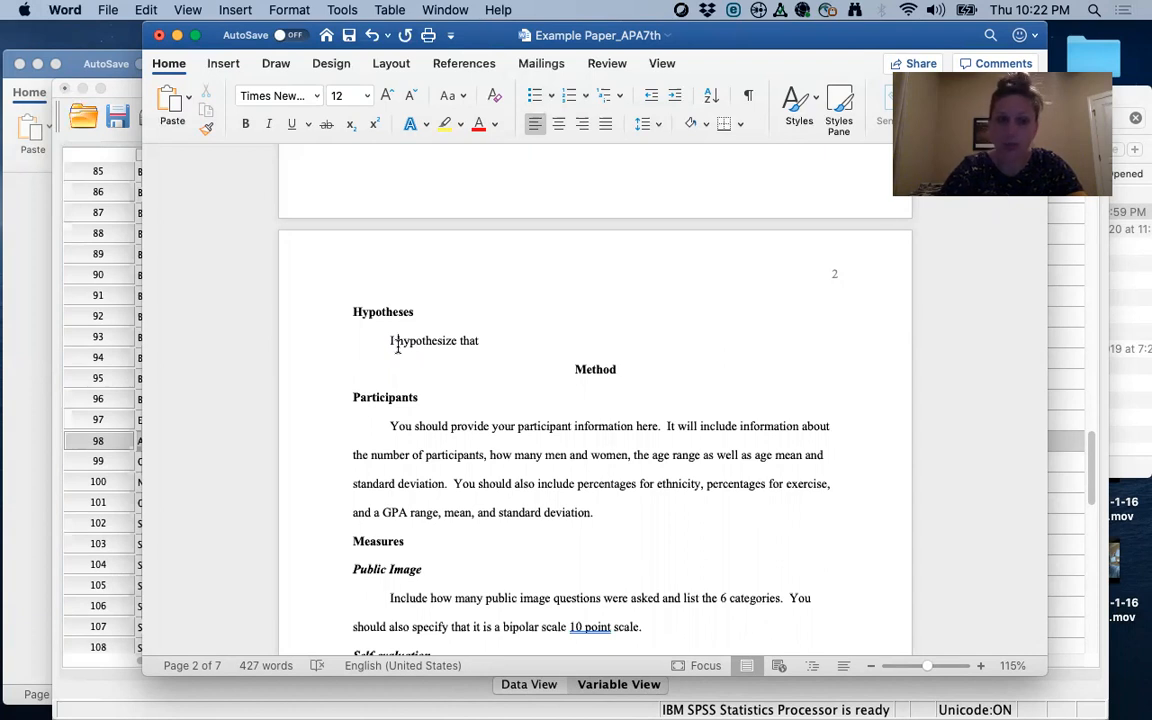
{"action": "left_click", "coordinate": [498, 346]}
{"action": "type", "text": "old"}
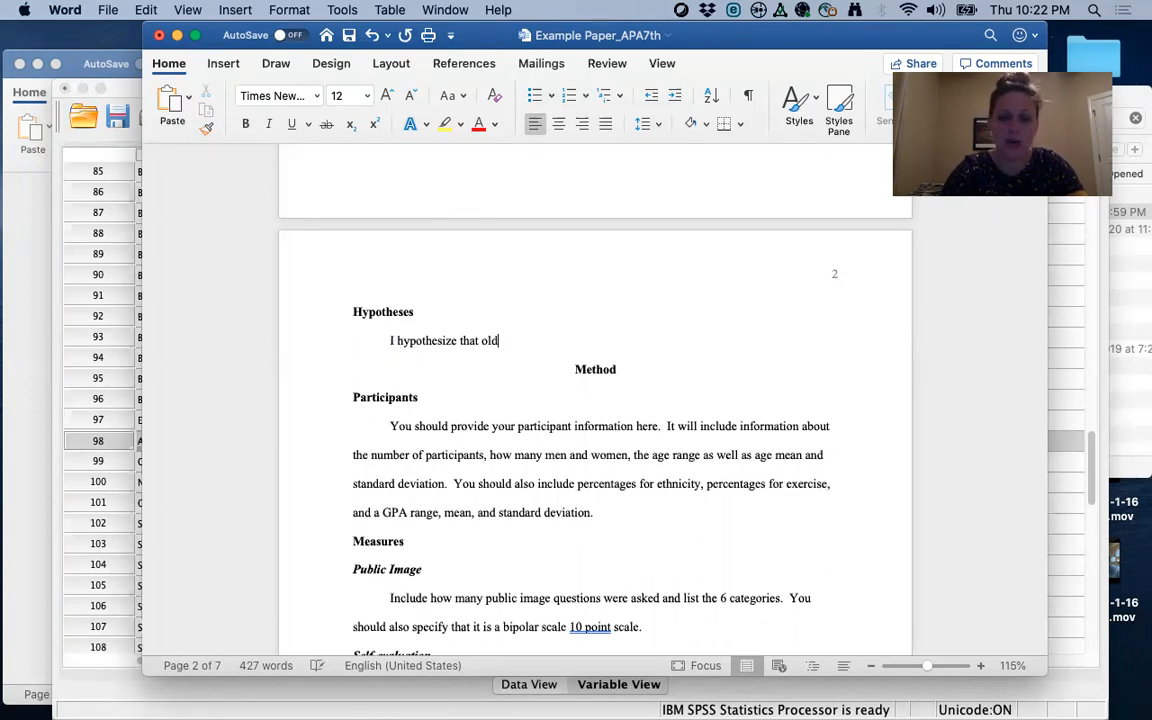
{"action": "type", "text": "er participants will h"}
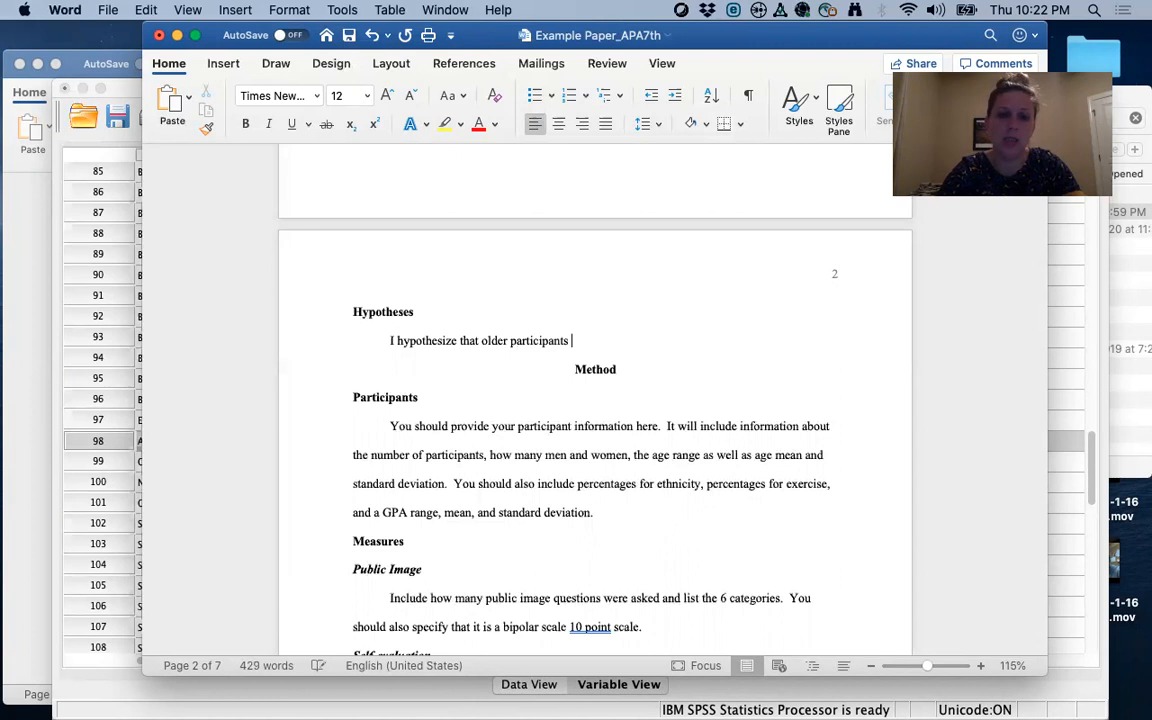
{"action": "type", "text": "high"}
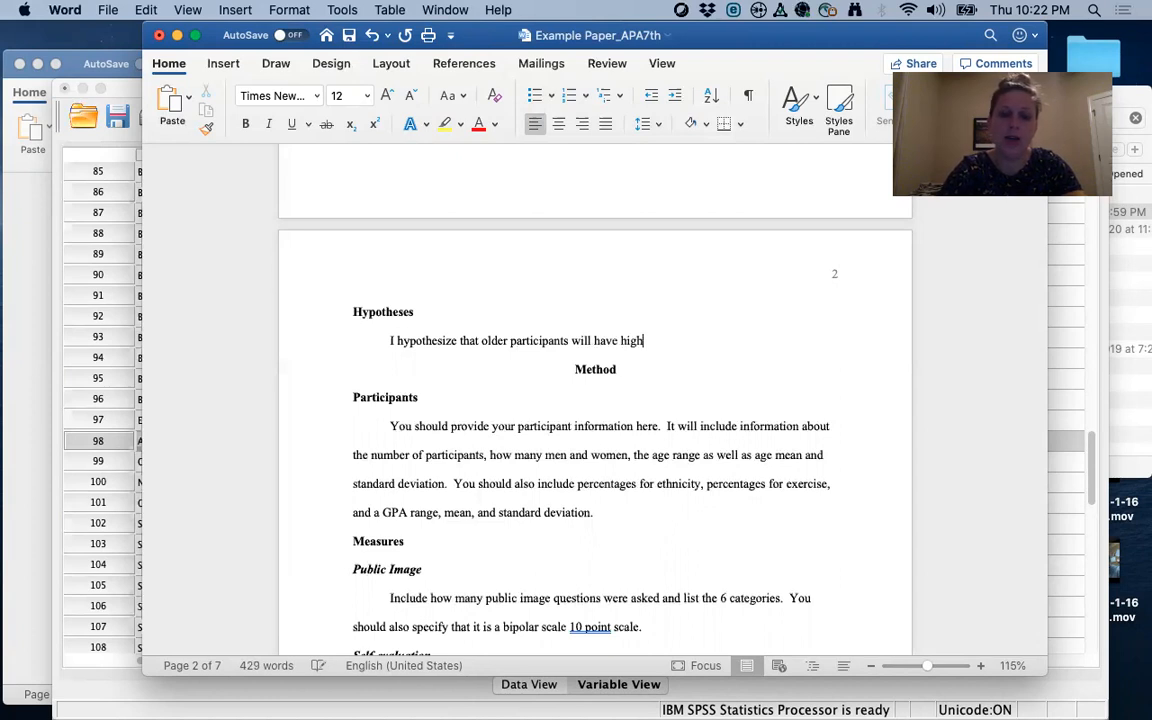
{"action": "type", "text": "er life satisf"}
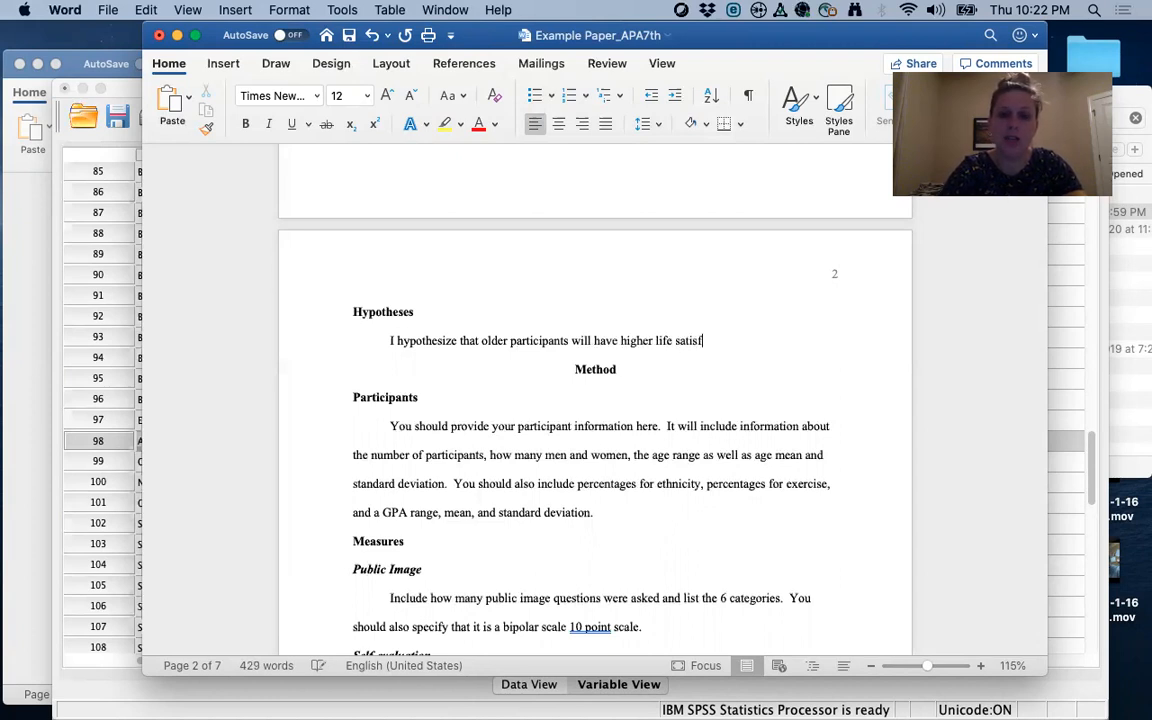
{"action": "type", "text": "action than yo"}
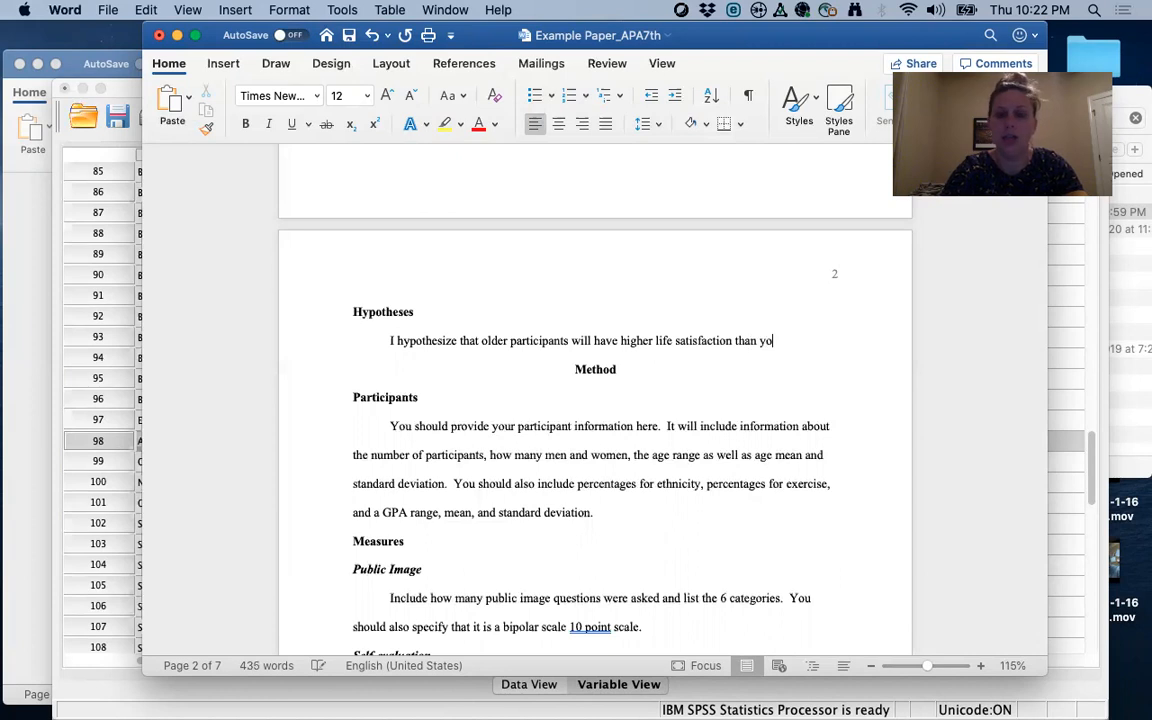
{"action": "type", "text": "unger participants."}
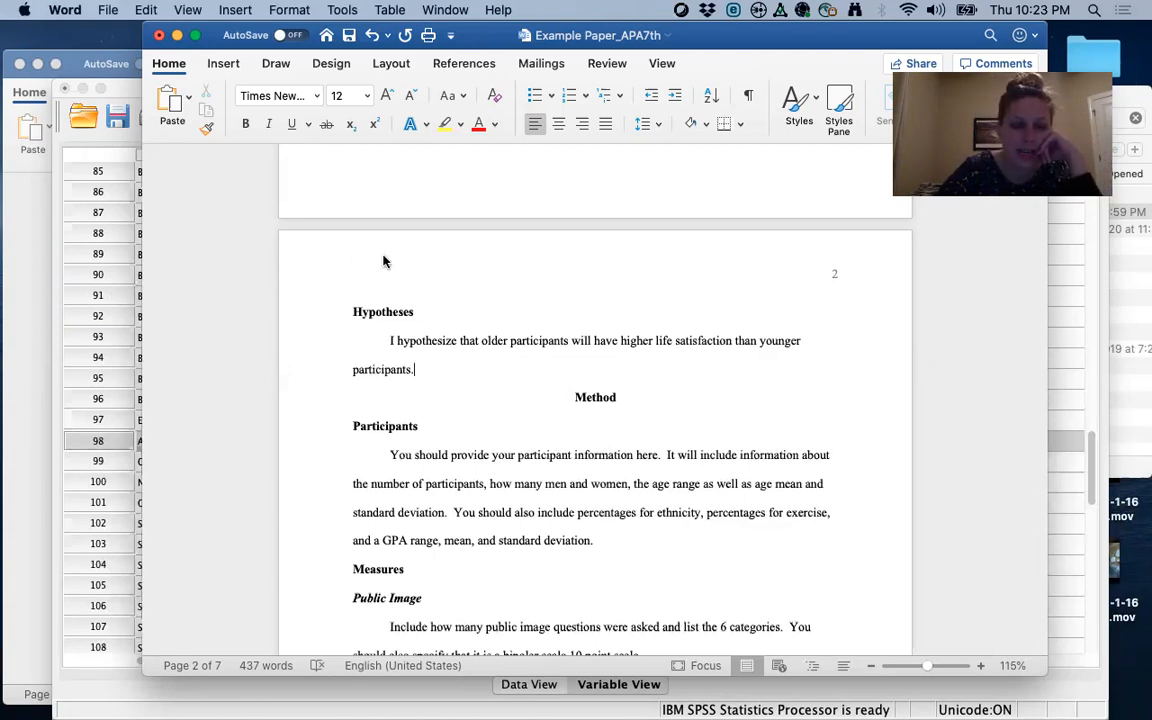
- Switch to the T-testInstructionHandout document and review its sections from variable choice through running the t-test
{"action": "key", "text": "ctrl+Up"}
{"action": "left_click", "coordinate": [231, 244]}
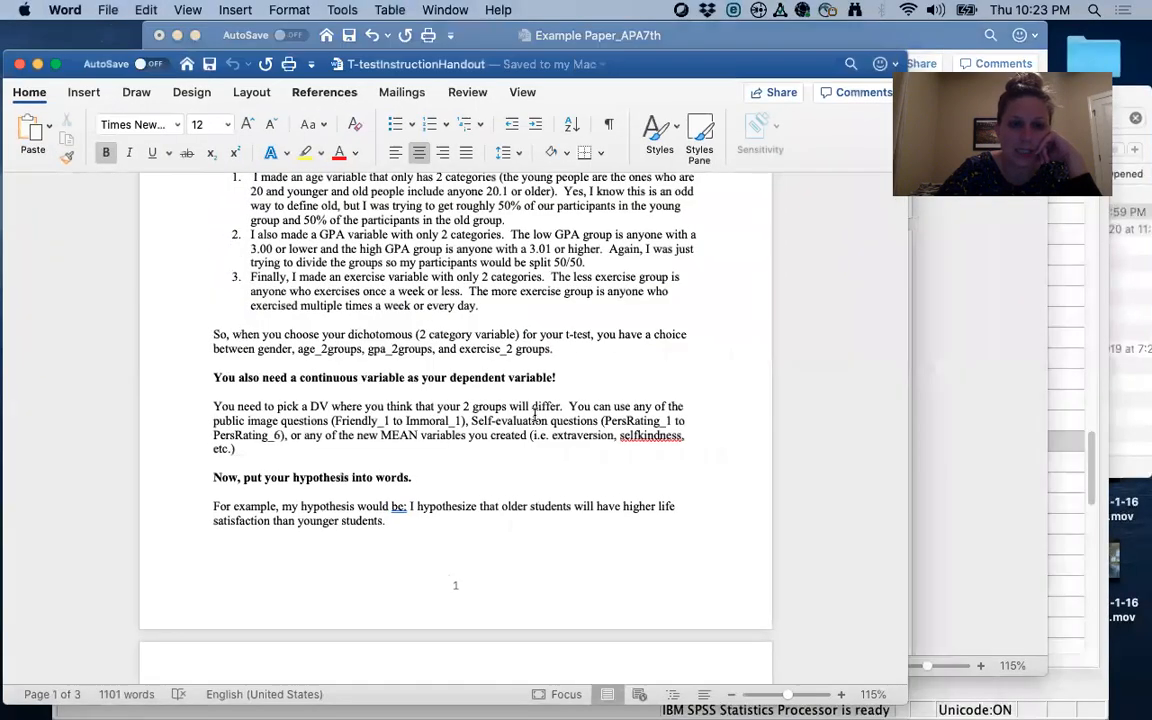
{"action": "scroll", "coordinate": [535, 415], "scroll_direction": "up", "scroll_amount": 3}
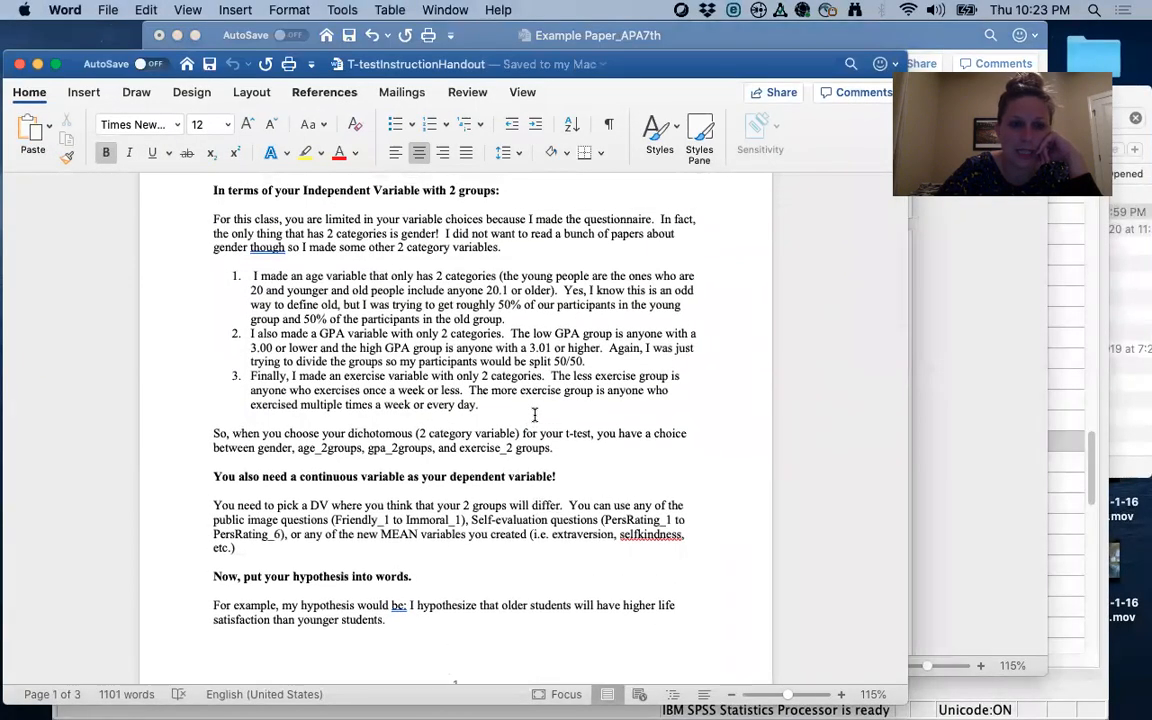
{"action": "scroll", "coordinate": [535, 415], "scroll_direction": "down", "scroll_amount": 3}
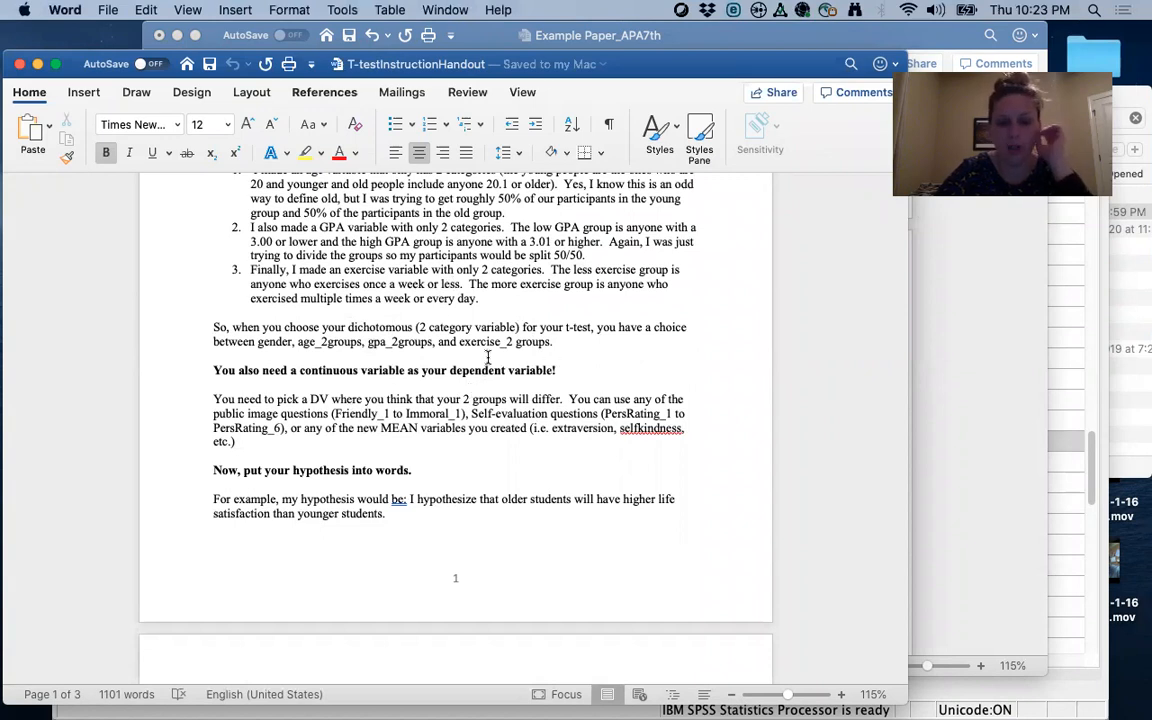
{"action": "scroll", "coordinate": [412, 500], "scroll_direction": "down", "scroll_amount": 3}
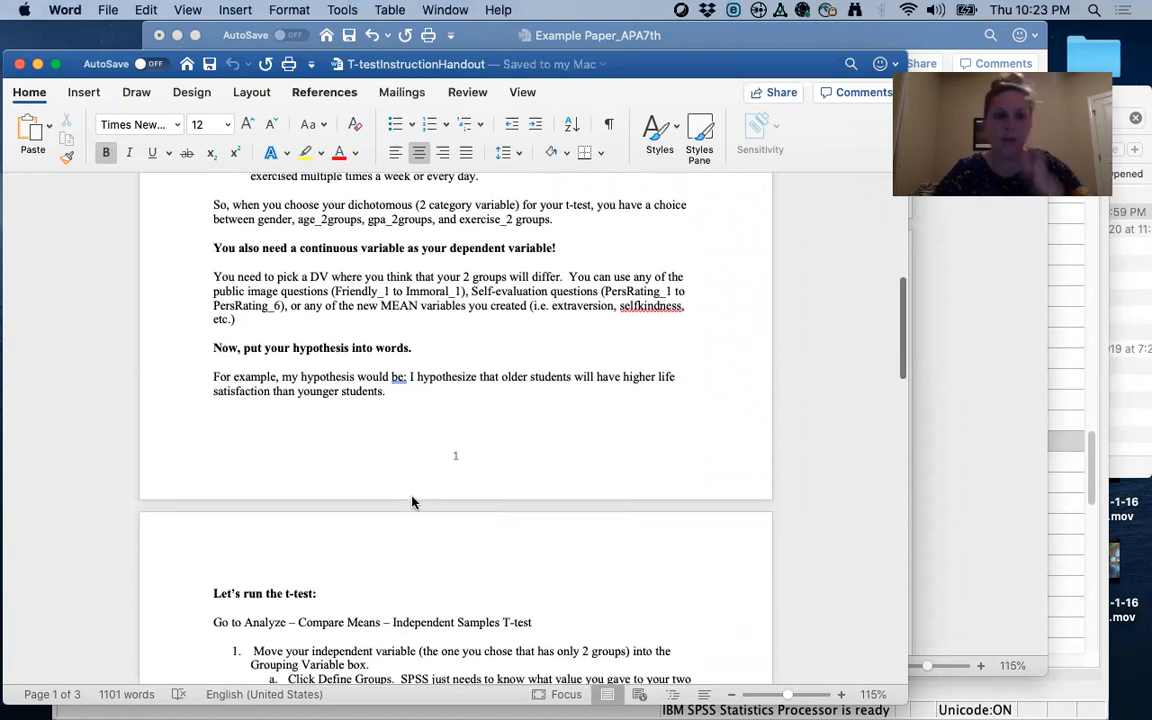
{"action": "scroll", "coordinate": [413, 500], "scroll_direction": "down", "scroll_amount": 1}
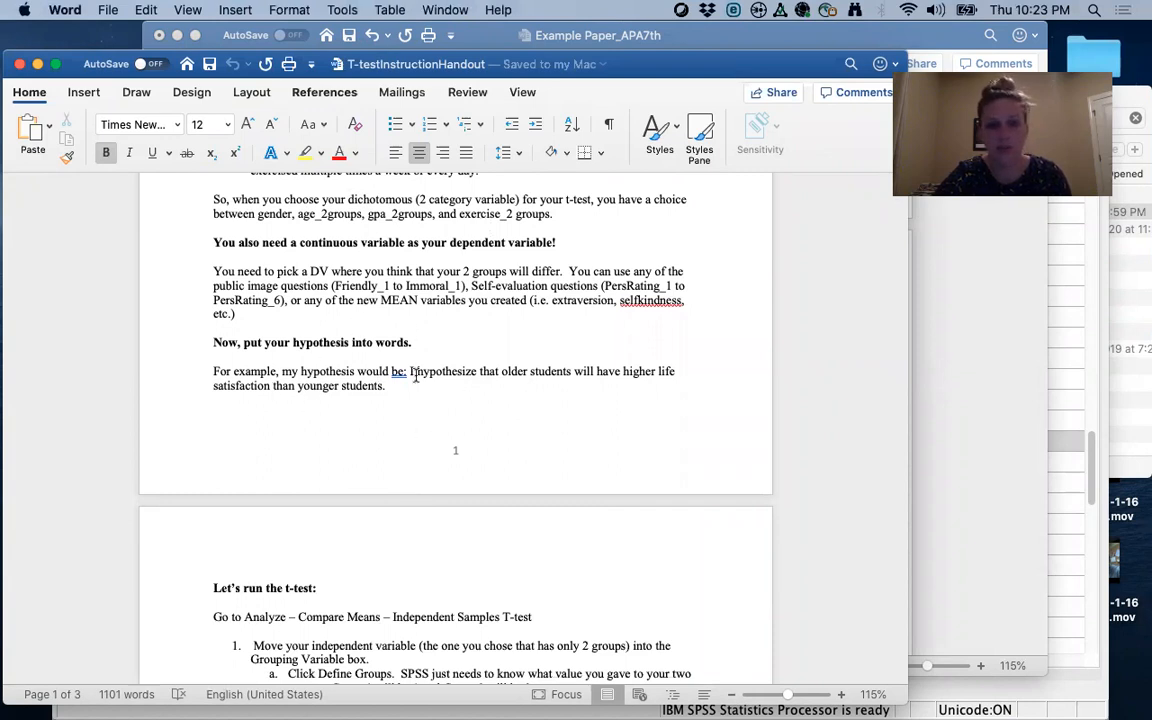
{"action": "scroll", "coordinate": [415, 376], "scroll_direction": "down", "scroll_amount": 8}
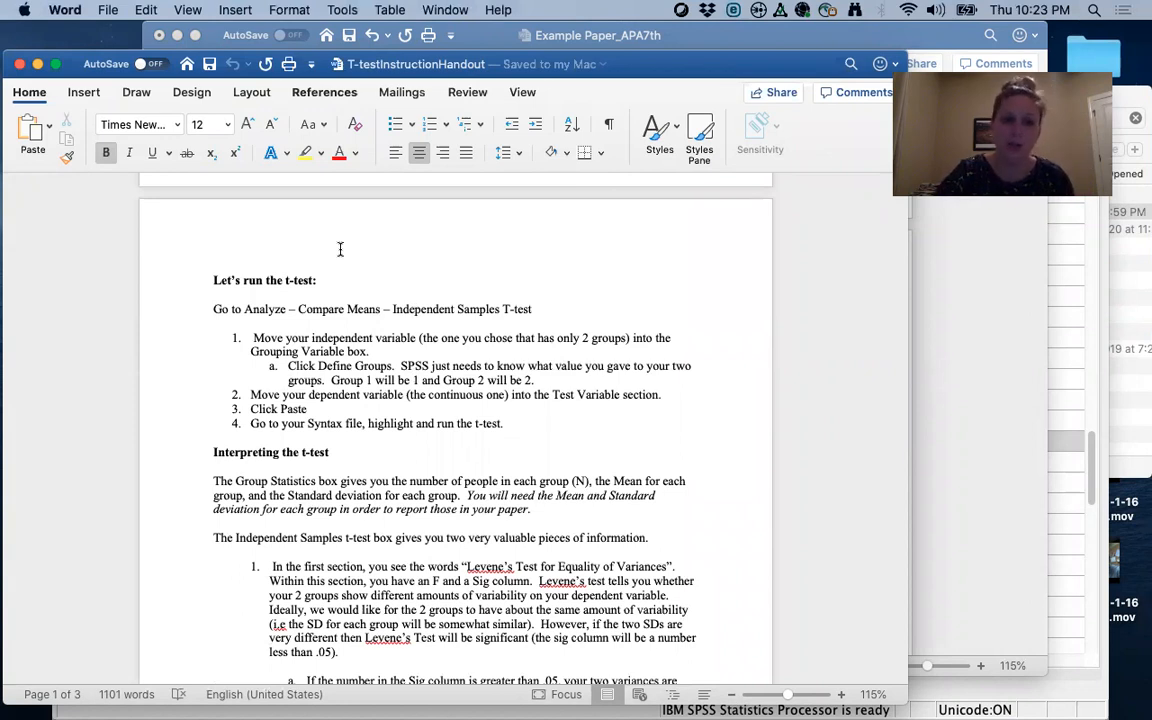
- Switch to the StatsData_Original data editor in SPSS and start an Independent-Samples T Test
{"action": "key", "text": "ctrl+Up"}
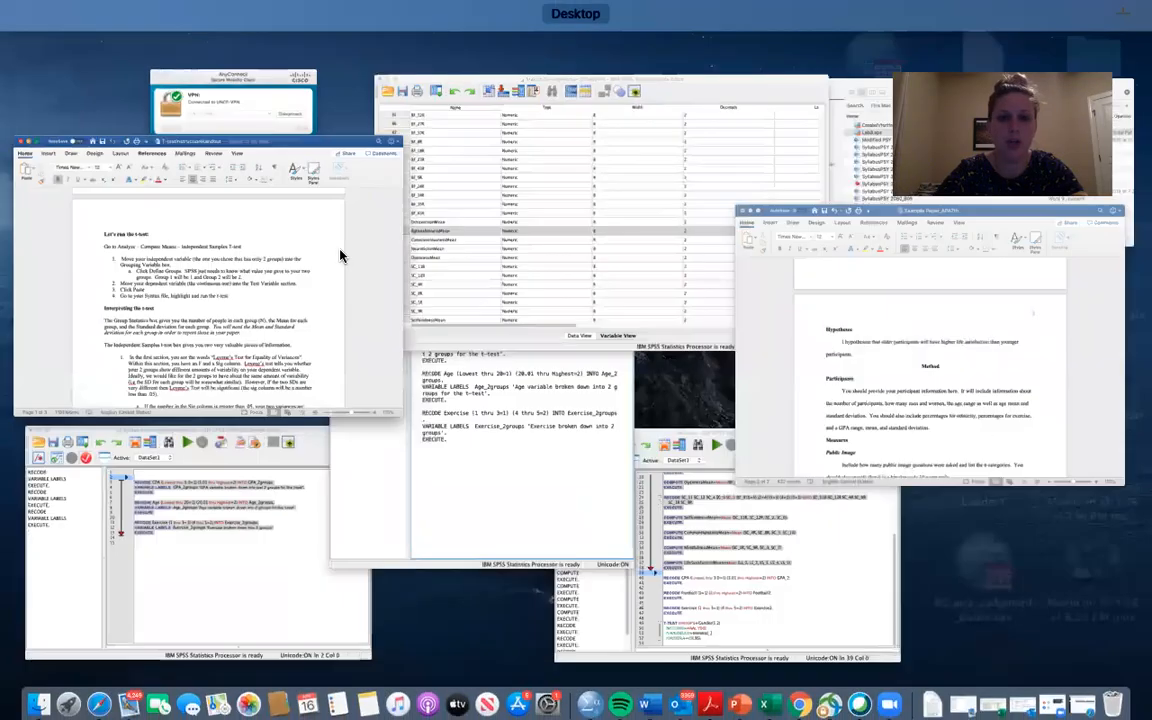
{"action": "left_click", "coordinate": [689, 170]}
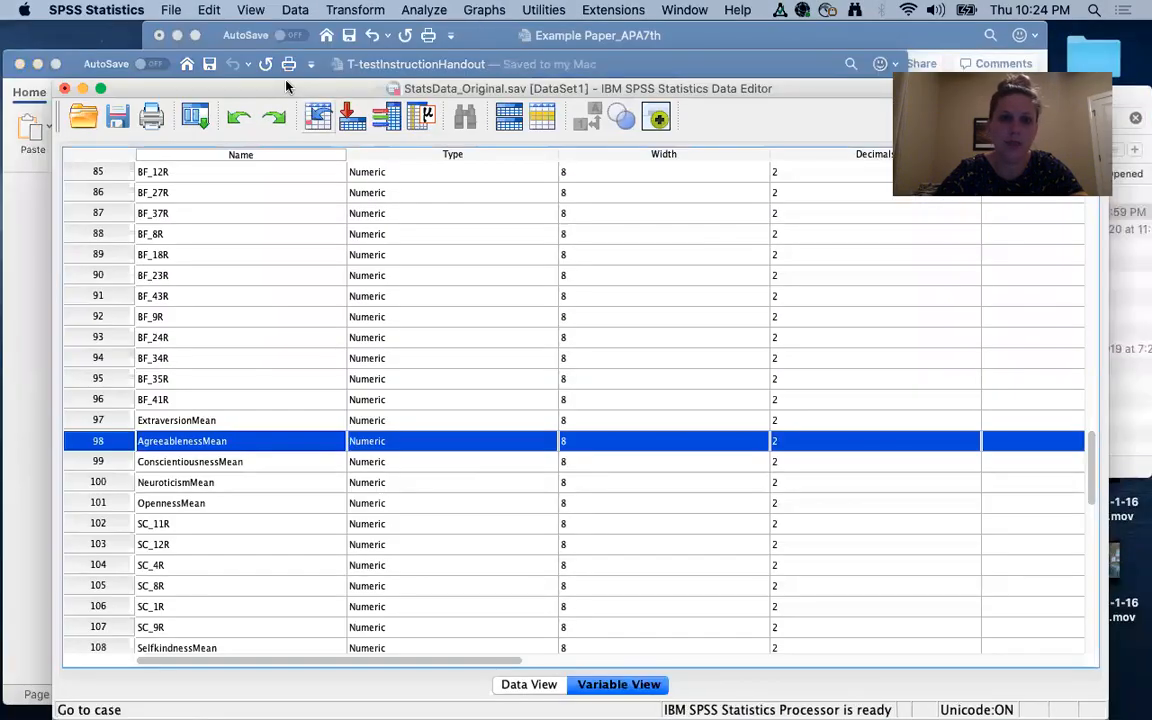
{"action": "left_click", "coordinate": [420, 10]}
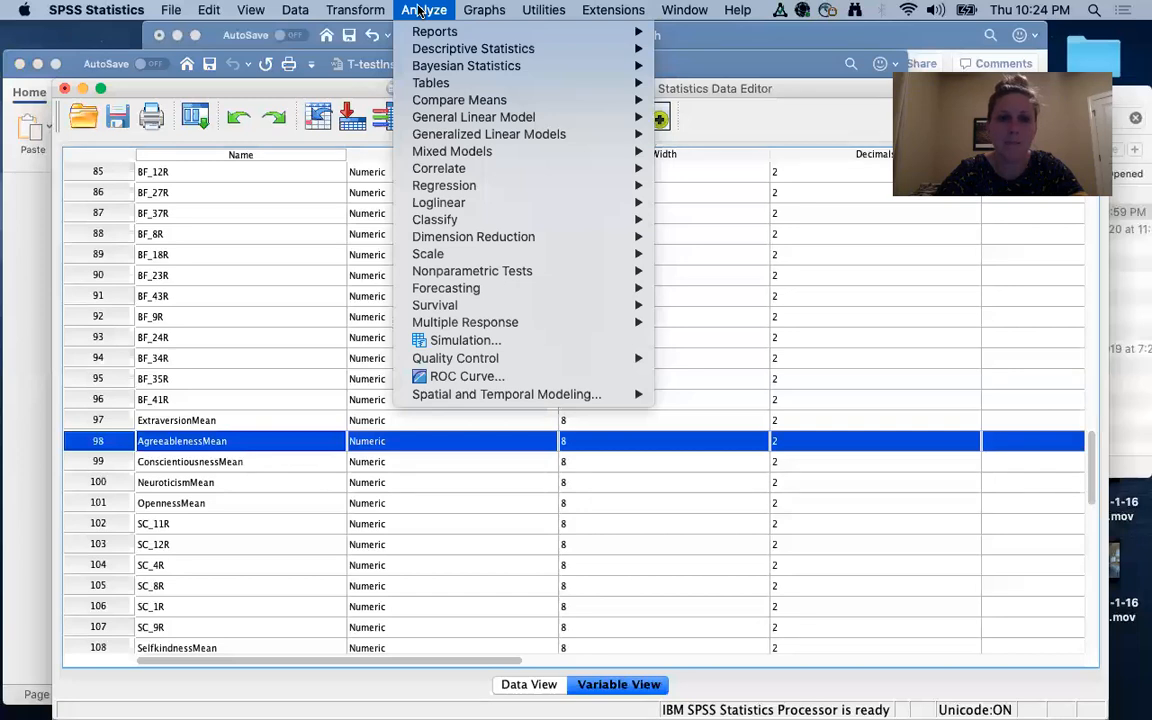
{"action": "mouse_move", "coordinate": [476, 100]}
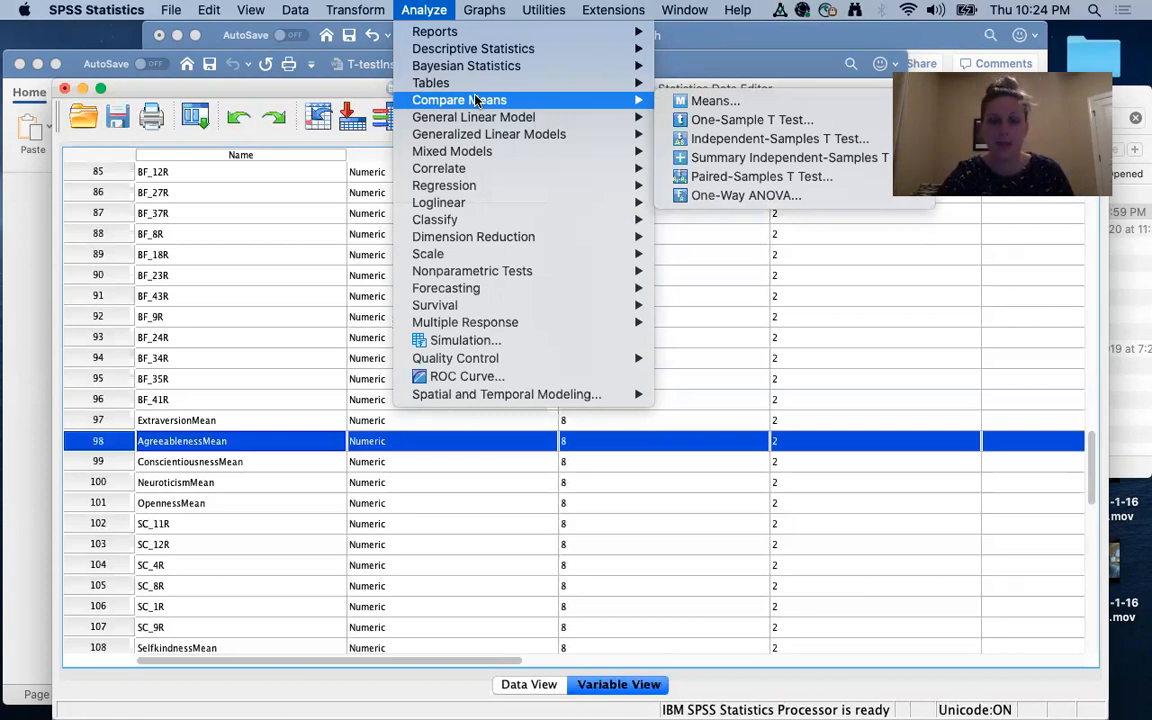
{"action": "left_click", "coordinate": [686, 140]}
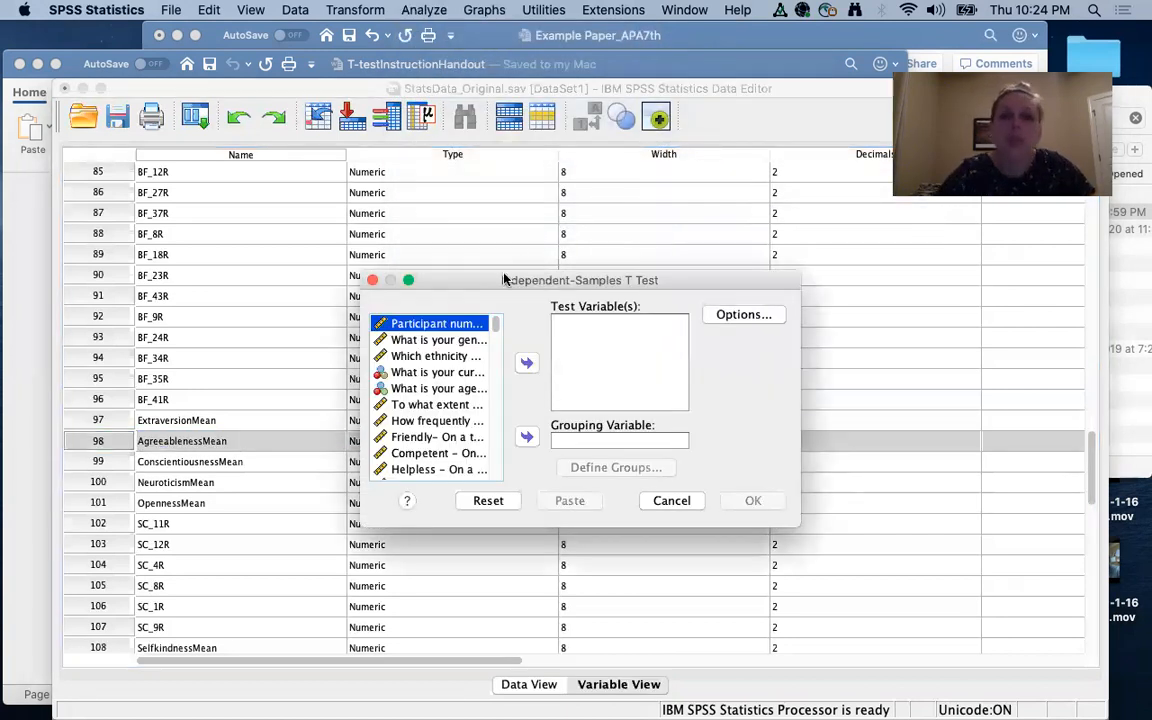
- Move and enlarge the Independent-Samples T Test dialog, and show the variable list by variable names instead of labels
{"action": "left_click_drag", "start_coordinate": [477, 280], "coordinate": [300, 90]}
{"action": "left_click_drag", "start_coordinate": [617, 329], "coordinate": [960, 589]}
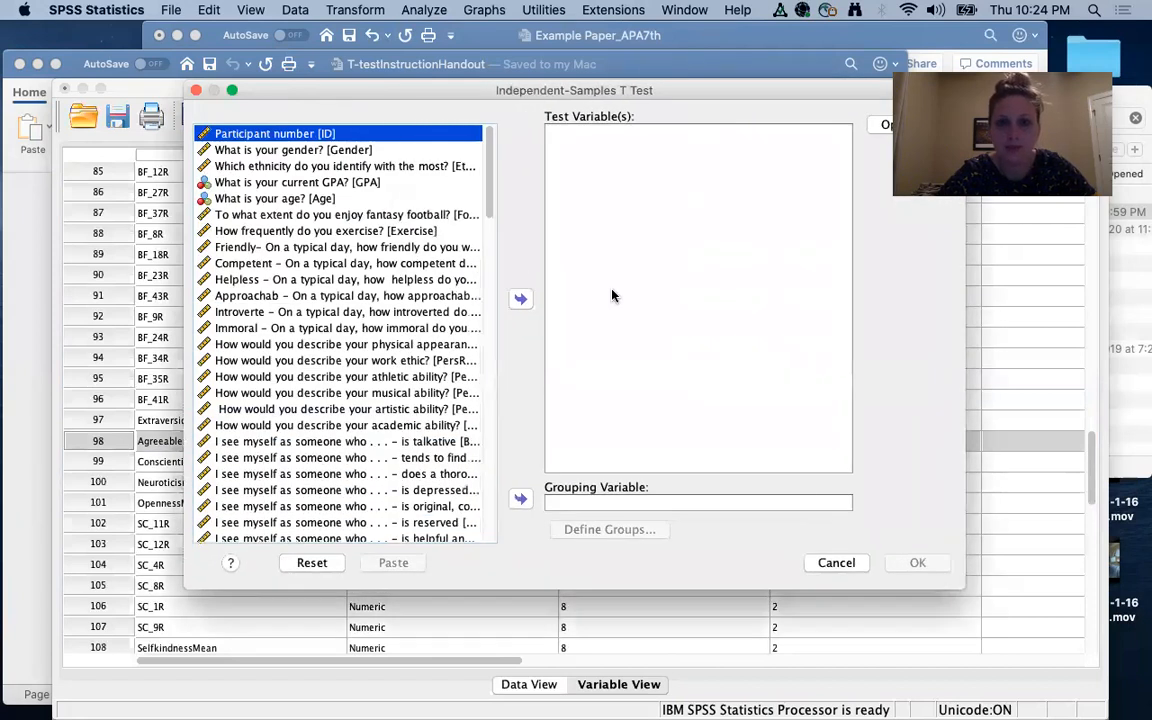
{"action": "right_click", "coordinate": [211, 143]}
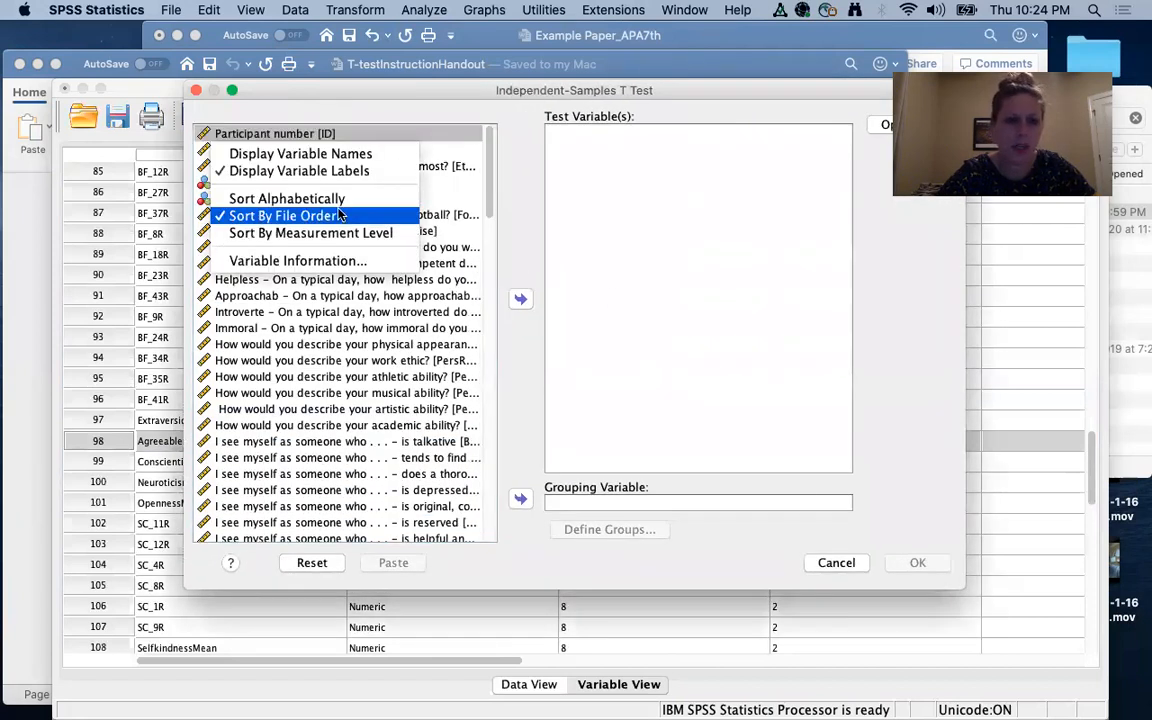
{"action": "left_click", "coordinate": [313, 155]}
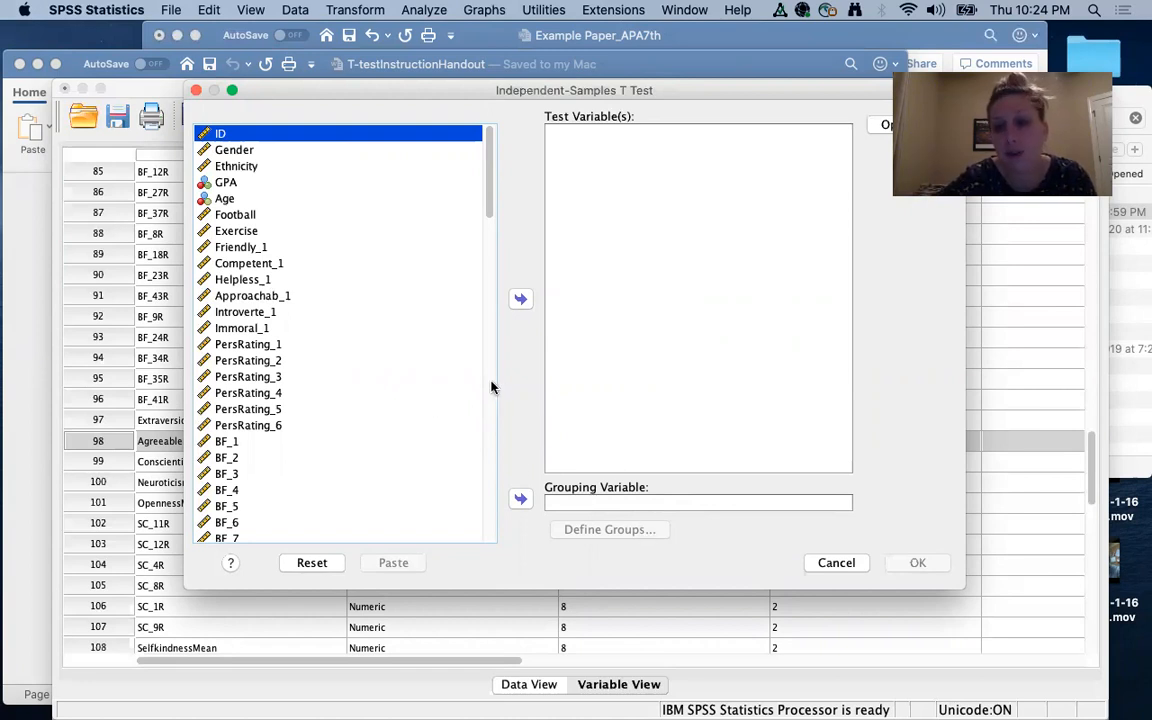
- Assign Age_2groups as the grouping variable of the independent-samples t-test
{"action": "left_click", "coordinate": [226, 153]}
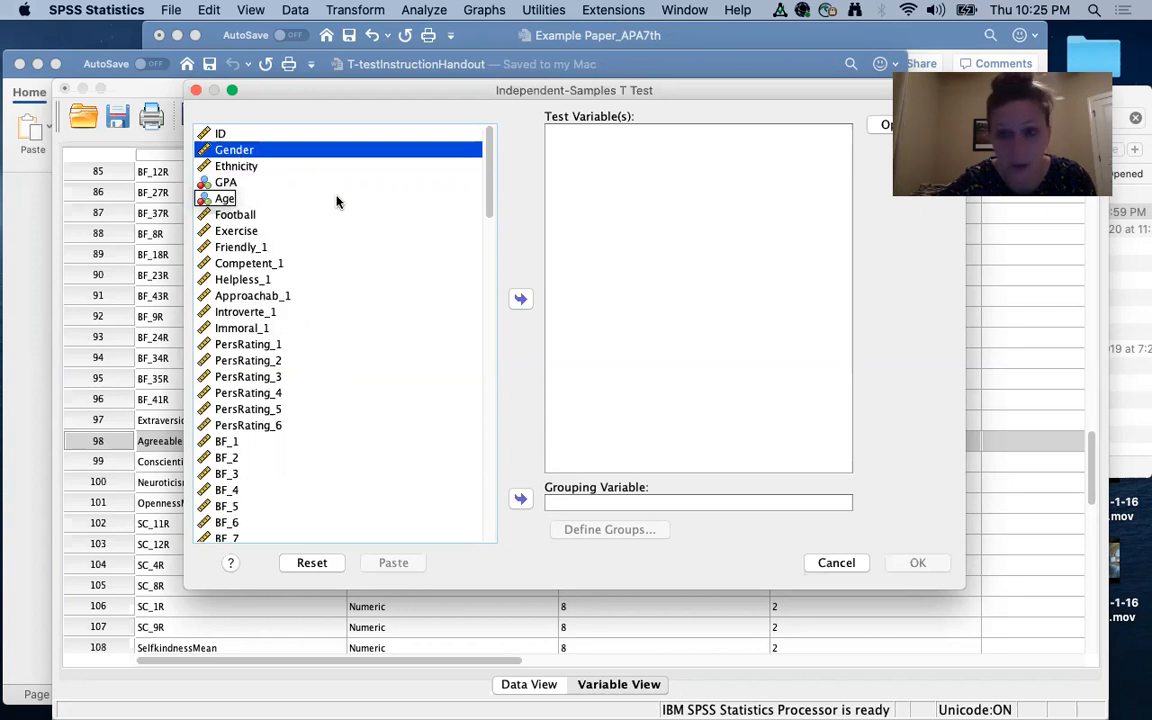
{"action": "scroll", "coordinate": [339, 267], "scroll_direction": "down", "scroll_amount": 15}
{"action": "scroll", "coordinate": [340, 279], "scroll_direction": "down", "scroll_amount": 6}
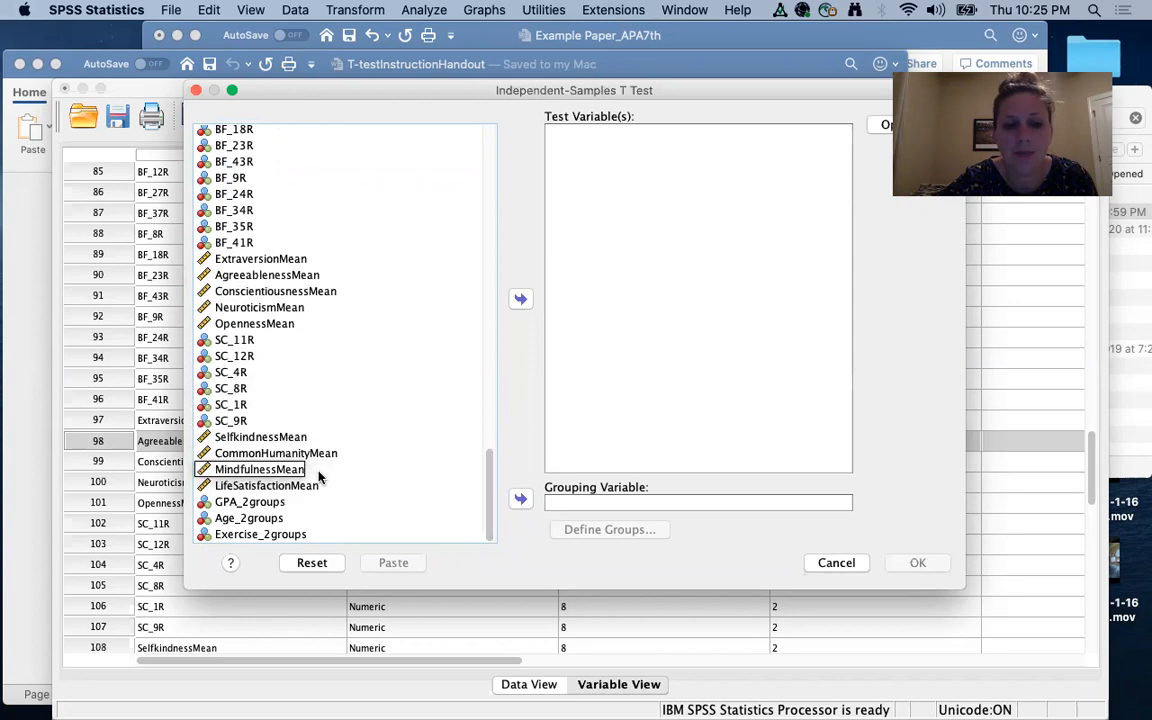
{"action": "left_click", "coordinate": [260, 519]}
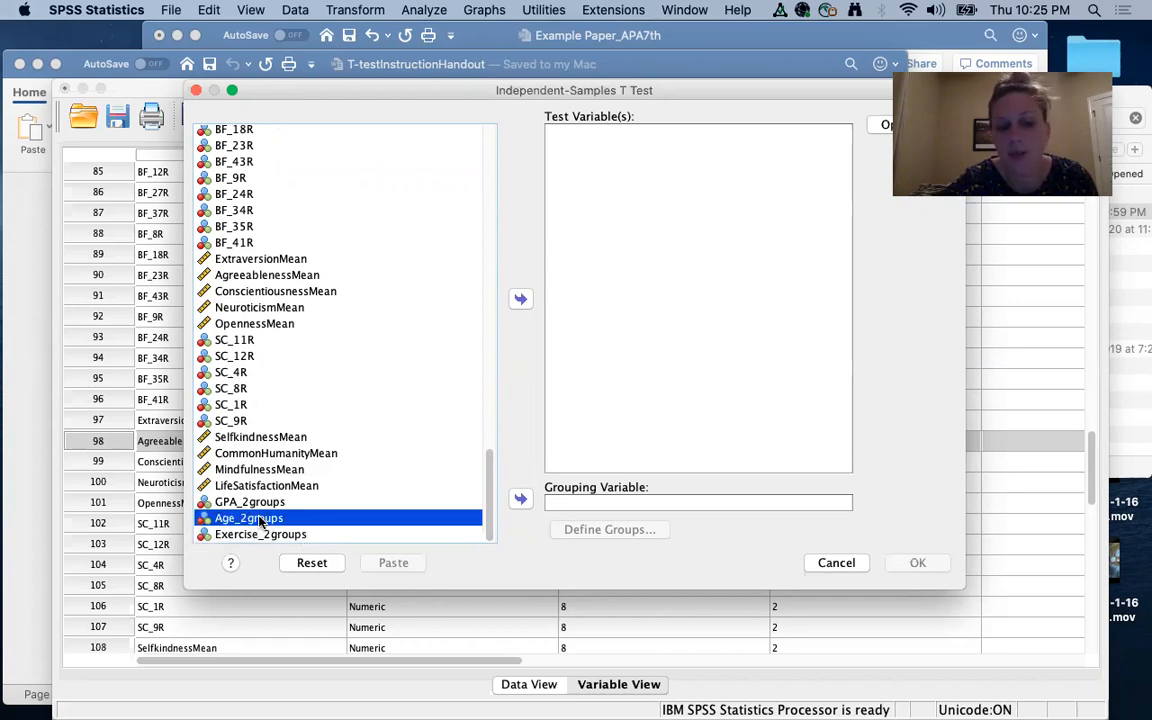
{"action": "left_click", "coordinate": [519, 506]}
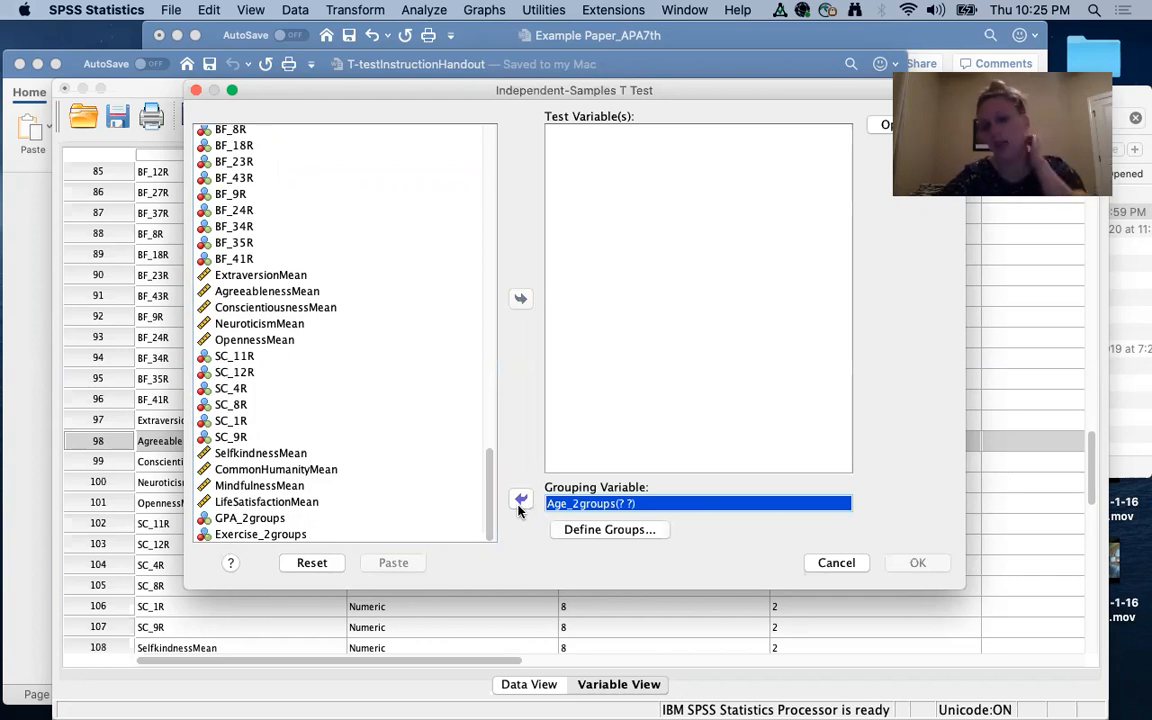
- Define the groups of Age_2groups by specified values, with 1 for Group 1 and 2 for Group 2
{"action": "left_click", "coordinate": [609, 530]}
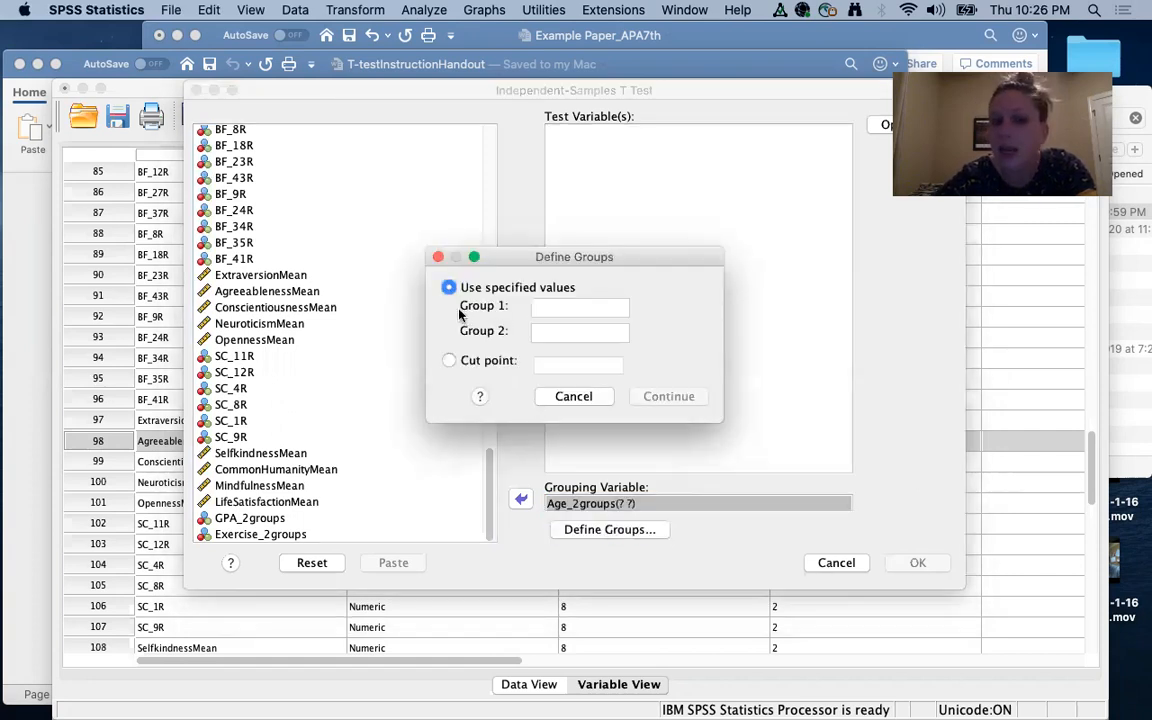
{"action": "left_click", "coordinate": [552, 306]}
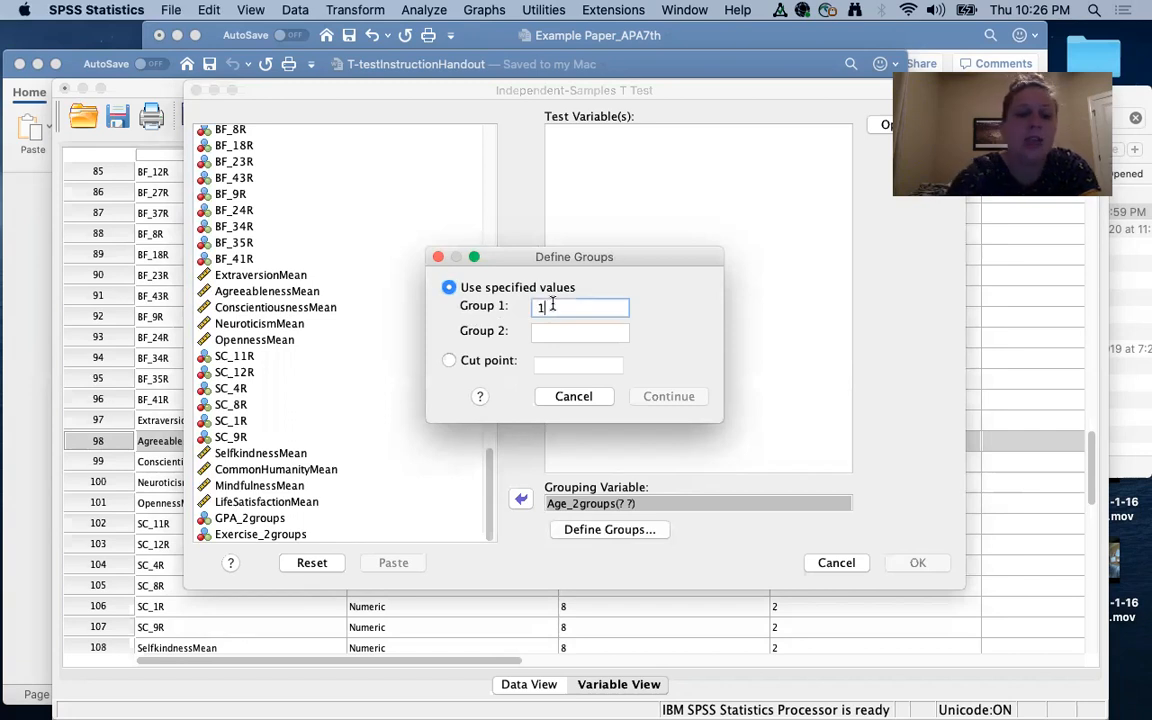
{"action": "left_click", "coordinate": [547, 332]}
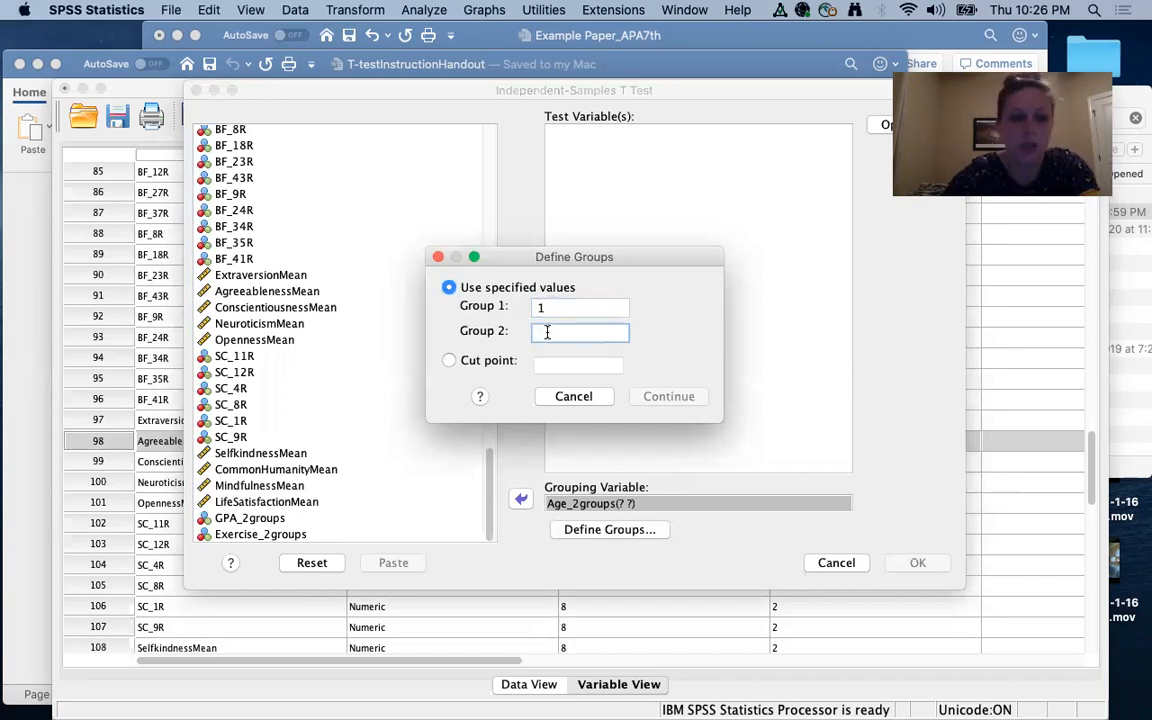
{"action": "type", "text": "2"}
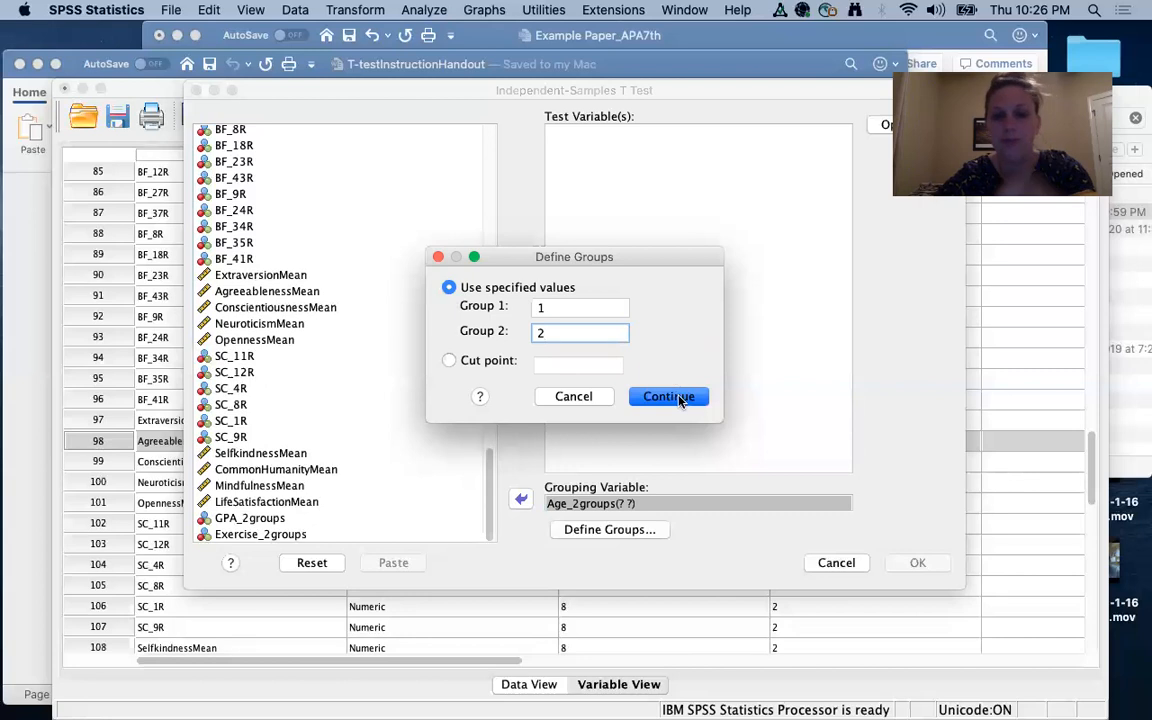
{"action": "left_click", "coordinate": [668, 397]}
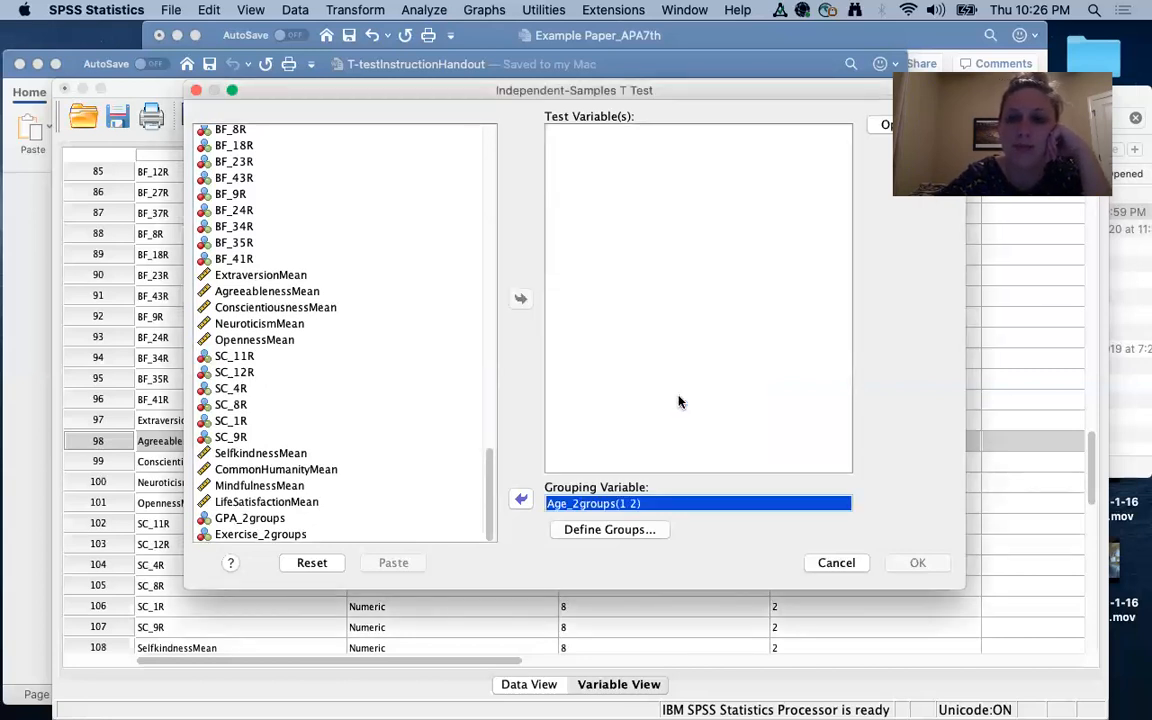
- Look through the variable list, including the computed mean scores and the single-item ratings, for continuous variables suitable as the dependent variable
{"action": "left_click", "coordinate": [474, 373]}
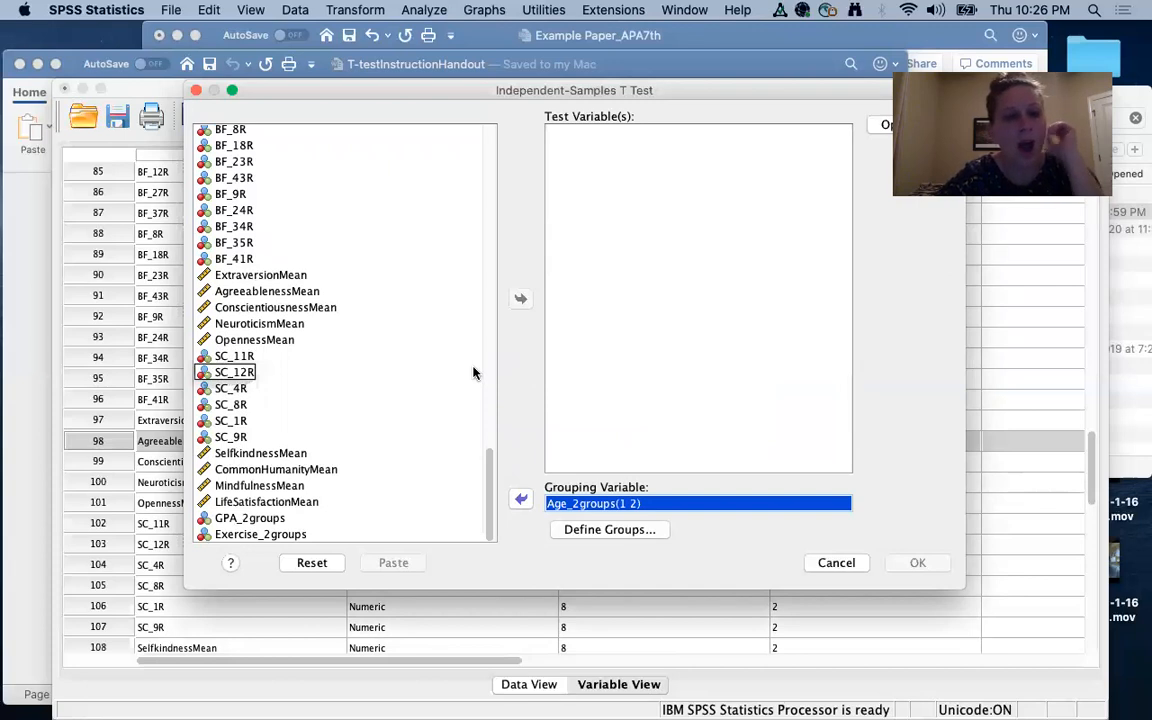
{"action": "left_click", "coordinate": [352, 390]}
{"action": "left_click", "coordinate": [351, 437]}
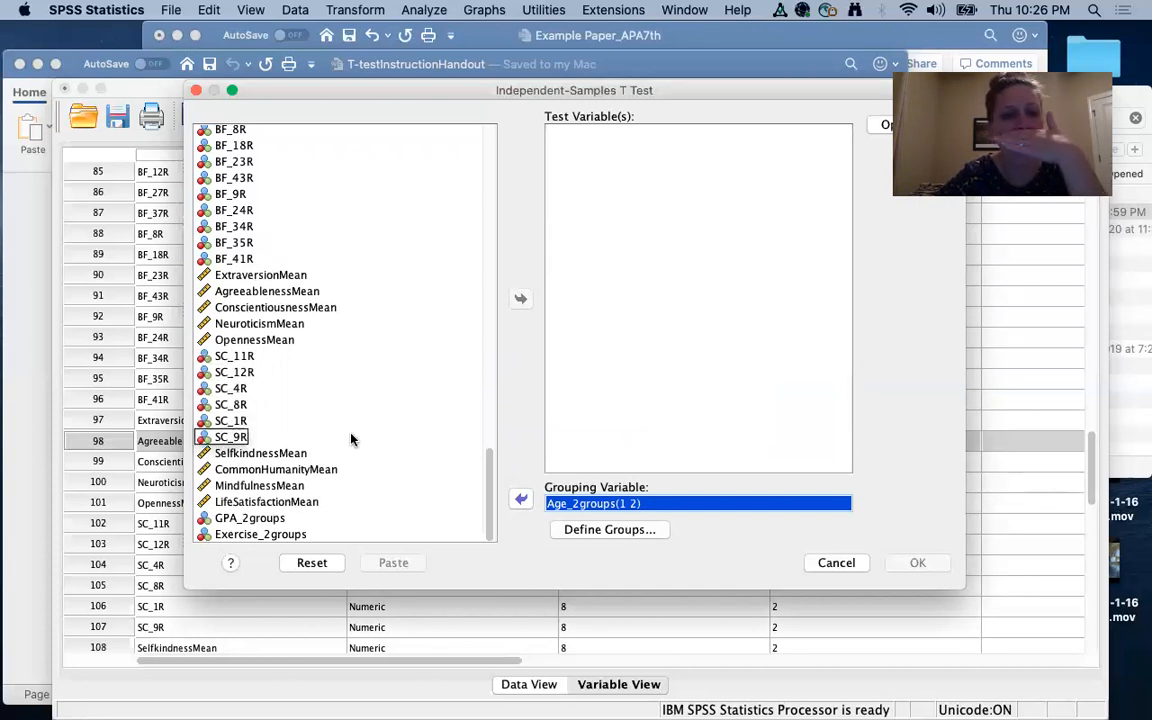
{"action": "left_click", "coordinate": [265, 485]}
{"action": "left_click", "coordinate": [300, 469]}
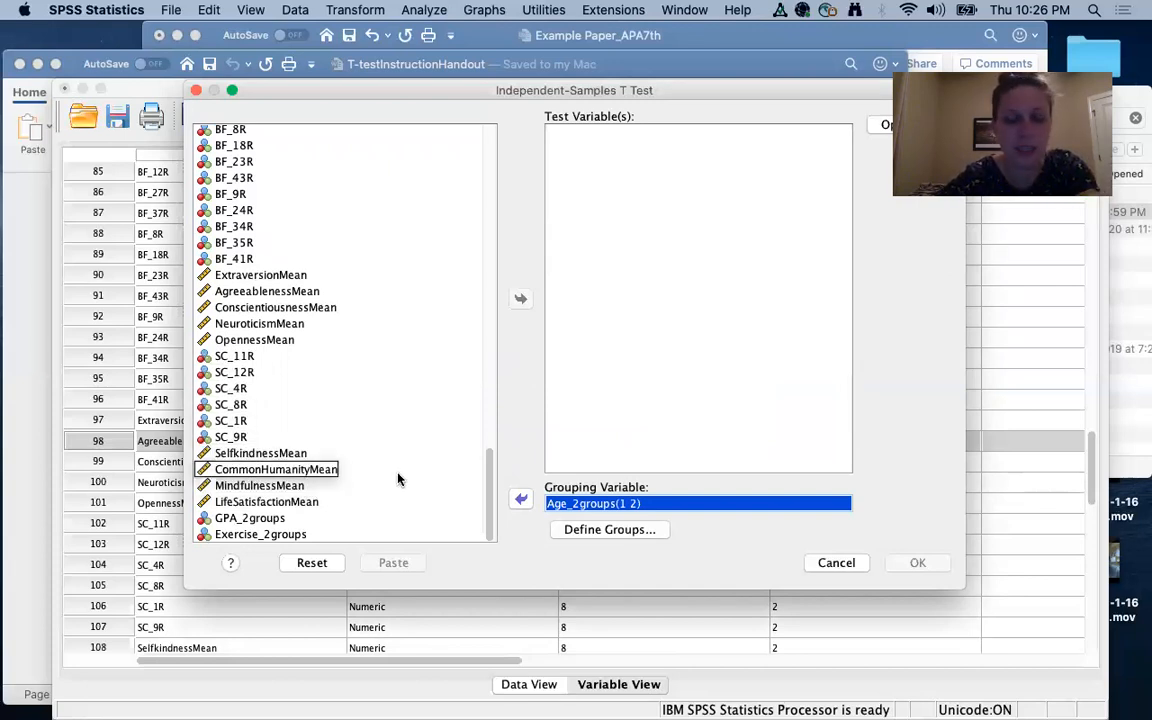
{"action": "left_click", "coordinate": [273, 502]}
{"action": "left_click", "coordinate": [299, 325]}
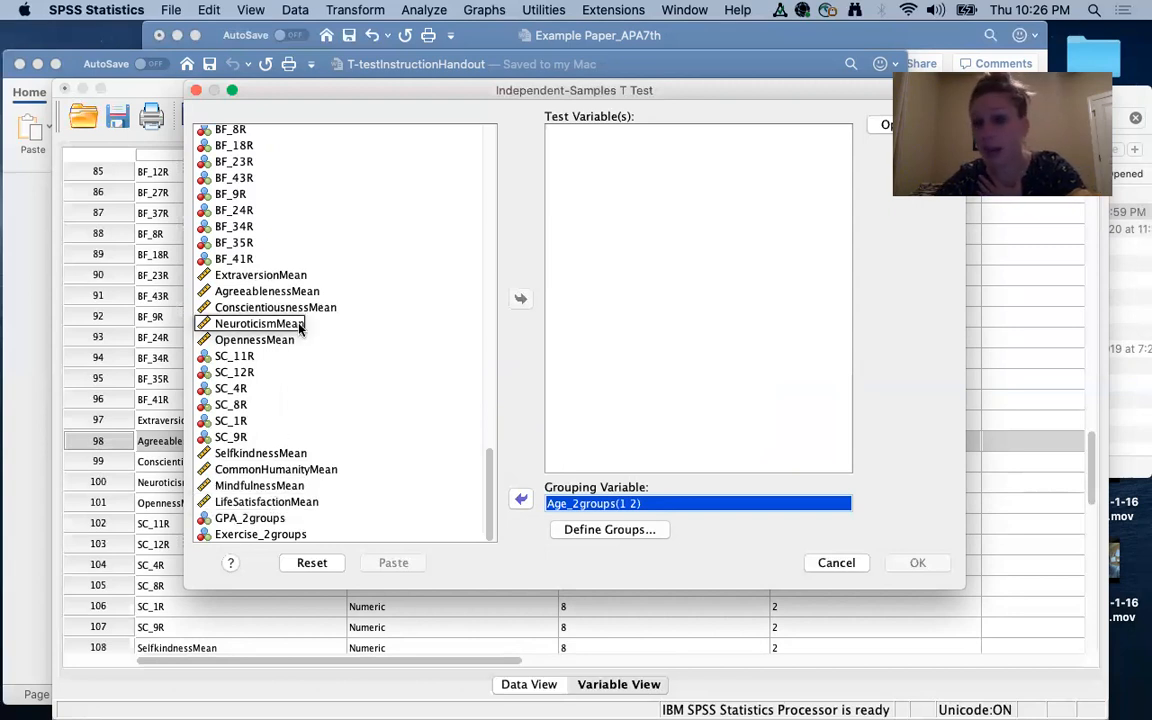
{"action": "left_click", "coordinate": [386, 337]}
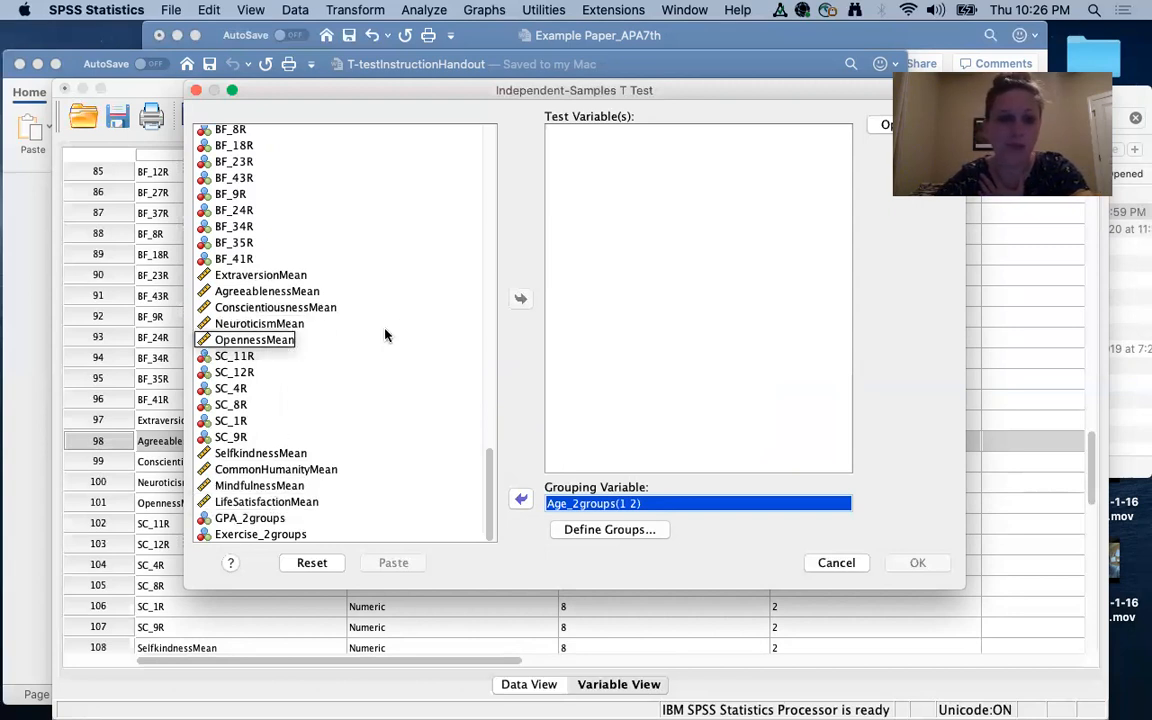
{"action": "scroll", "coordinate": [370, 355], "scroll_direction": "up", "scroll_amount": 2}
{"action": "scroll", "coordinate": [476, 309], "scroll_direction": "up", "scroll_amount": 15}
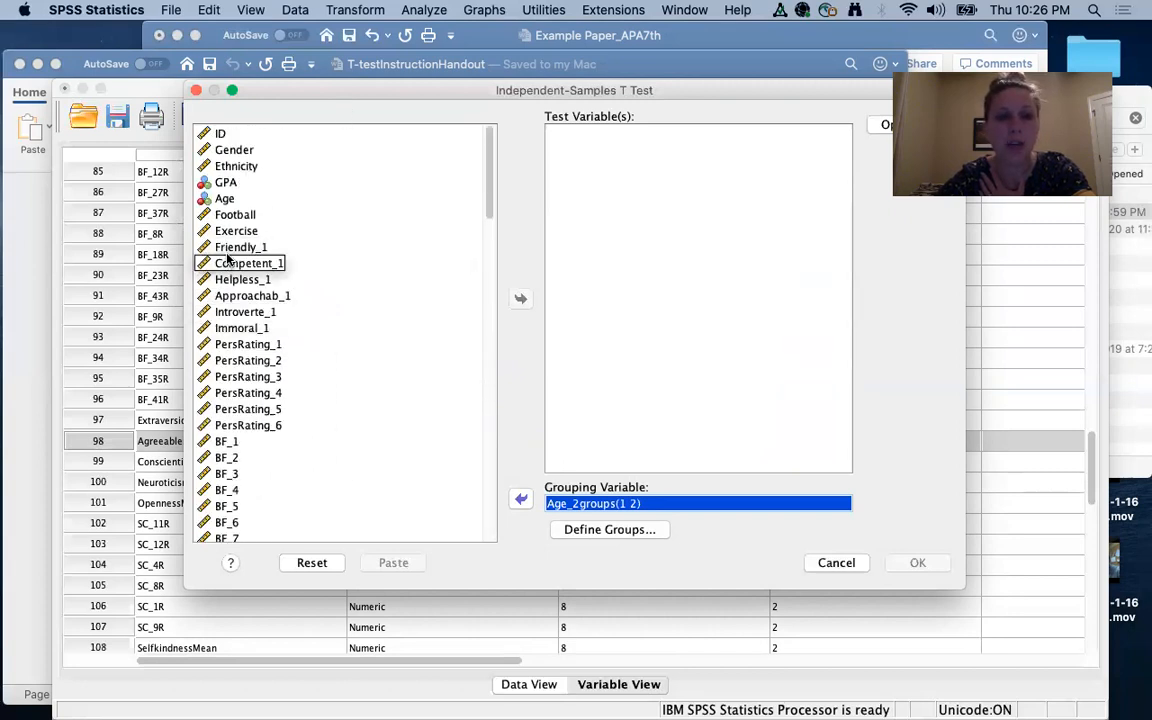
{"action": "left_click", "coordinate": [240, 249]}
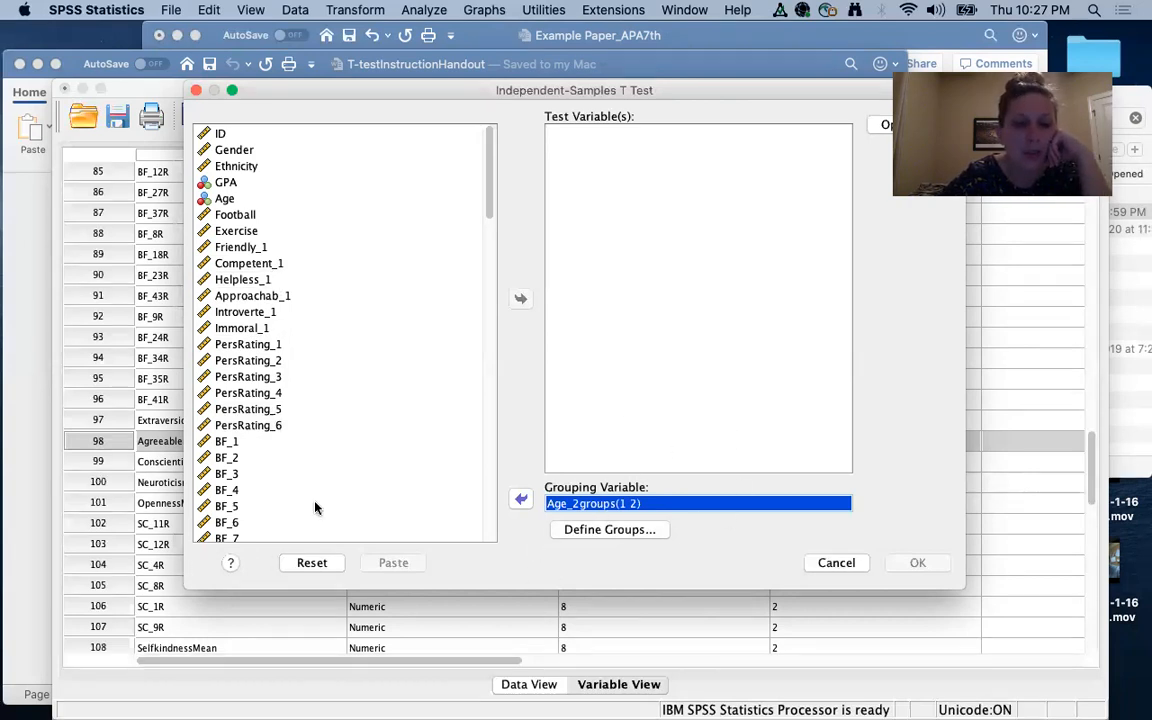
- Add LifeSatisfactionMean as the test variable of the independent-samples t-test
{"action": "scroll", "coordinate": [315, 508], "scroll_direction": "down", "scroll_amount": 20}
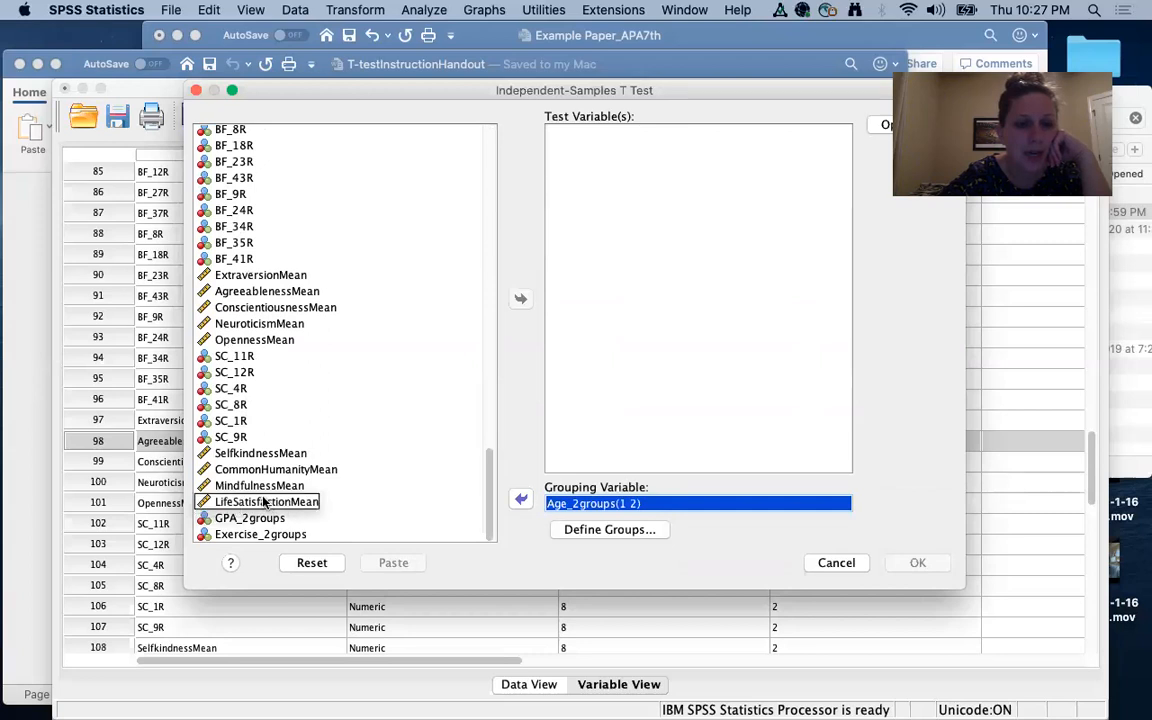
{"action": "left_click", "coordinate": [260, 503]}
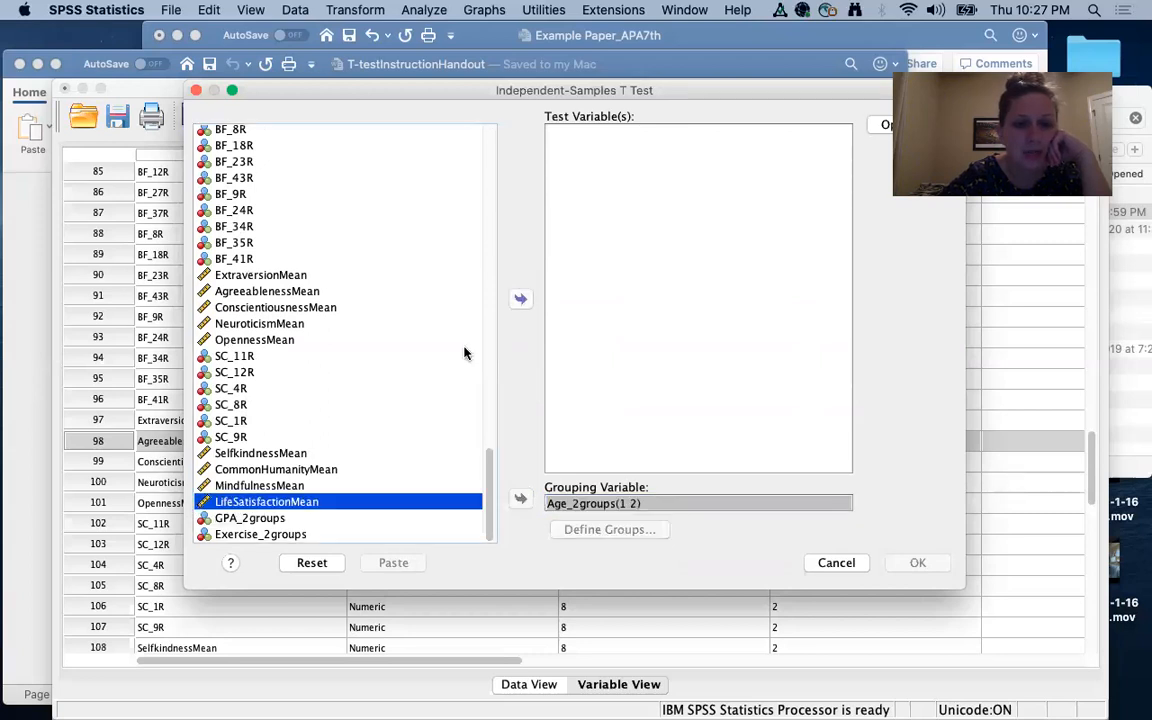
{"action": "left_click", "coordinate": [520, 298]}
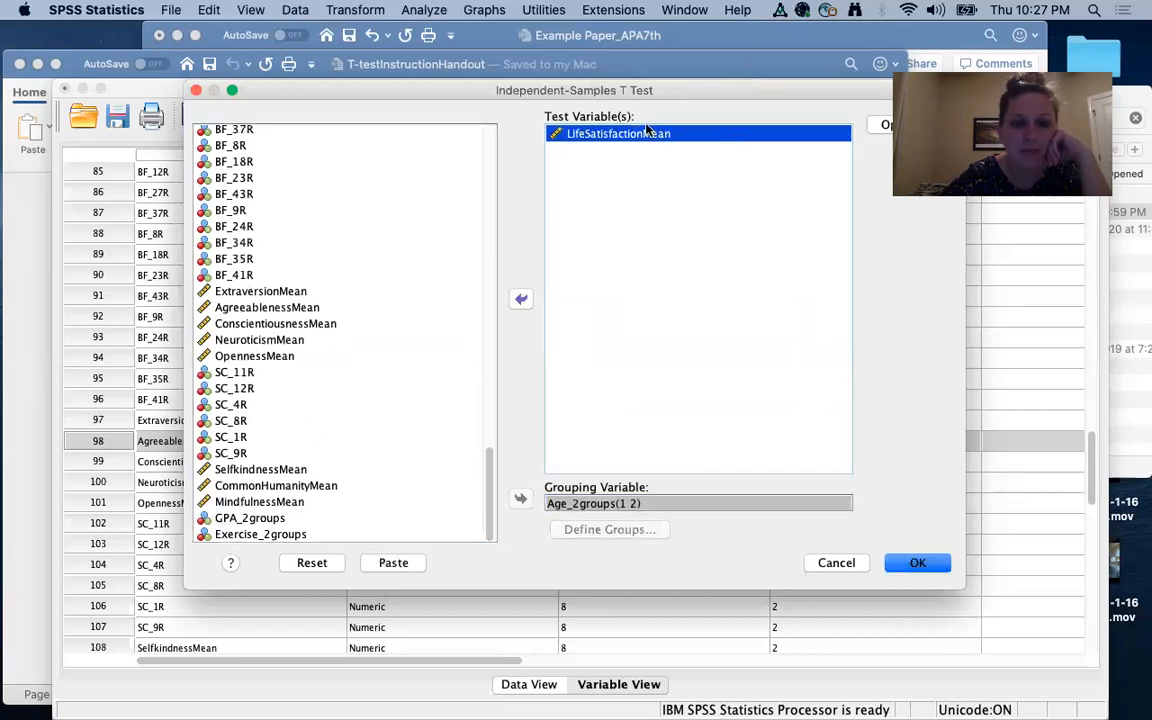
- Check the instructions for running the t-test in T-testInstructionHandout, look over the Lab3.sps syntax, and minimize the Lab3.sps window
{"action": "key", "text": "ctrl+Up"}
{"action": "left_click", "coordinate": [276, 502]}
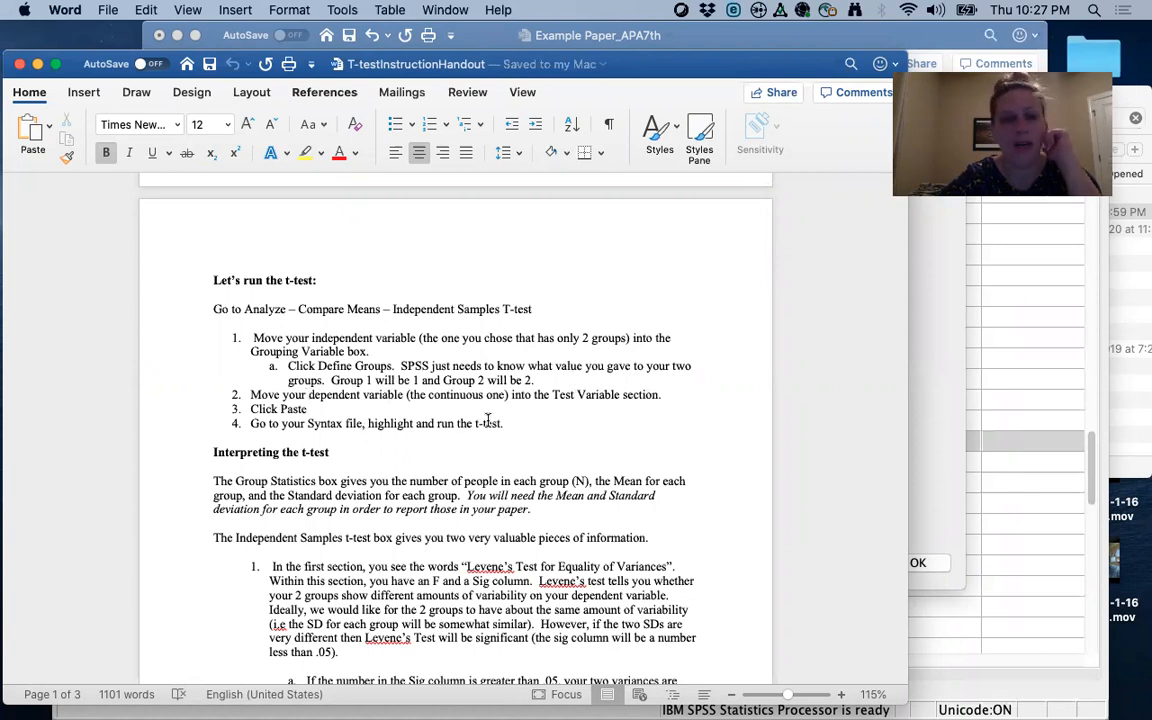
{"action": "key", "text": "ctrl+Up"}
{"action": "key", "text": "ctrl+Up"}
{"action": "key", "text": "ctrl+Up"}
{"action": "left_click", "coordinate": [648, 588]}
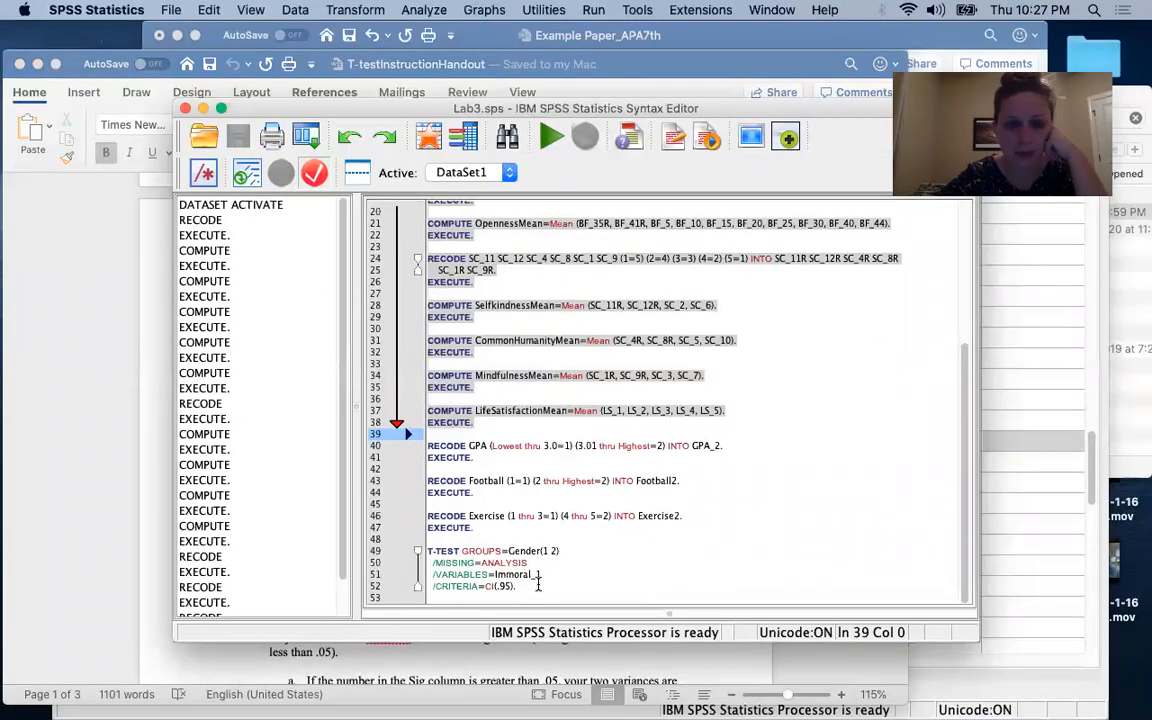
{"action": "scroll", "coordinate": [538, 585], "scroll_direction": "up", "scroll_amount": 10}
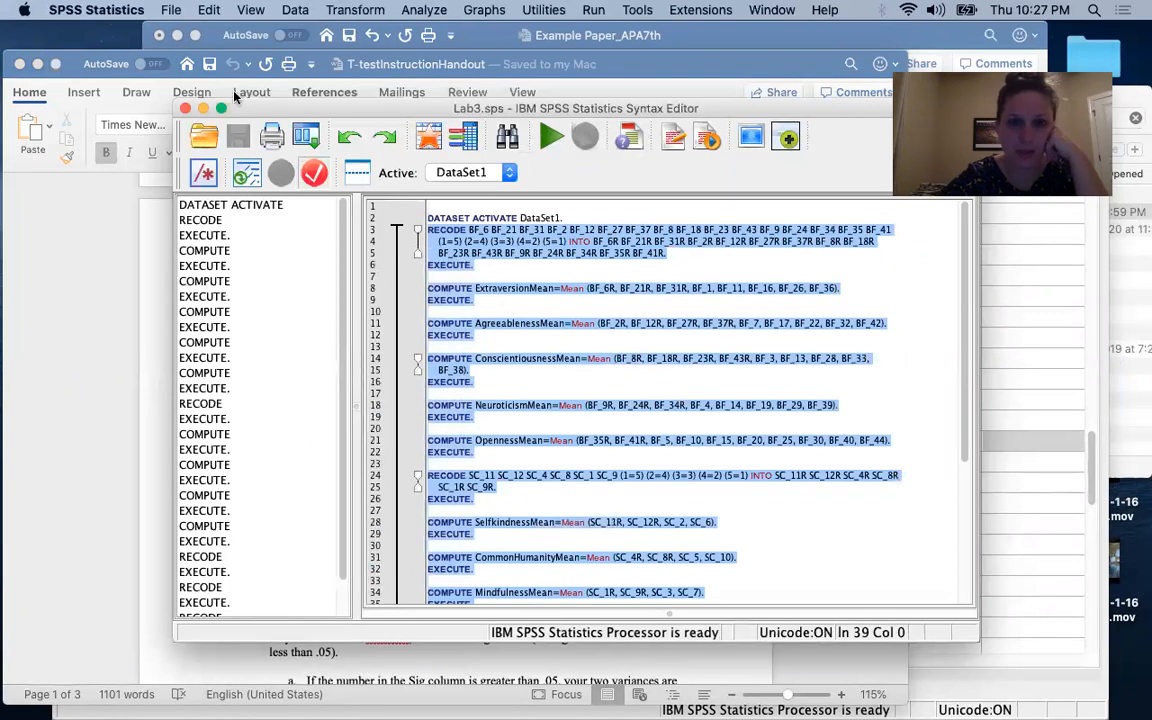
{"action": "left_click", "coordinate": [203, 107]}
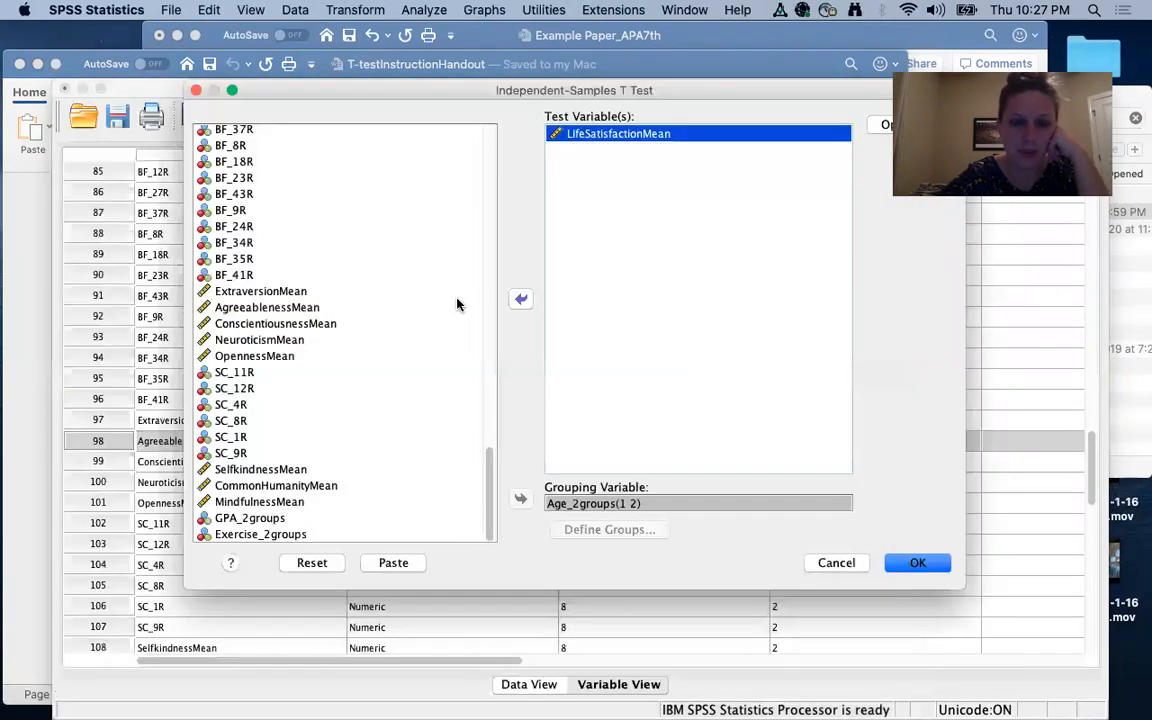
- Paste the t-test as syntax into Syntax_creatingttestgroups.sps and run only the T-TEST command for LifeSatisfactionMean by Age_2groups
{"action": "left_click", "coordinate": [394, 563]}
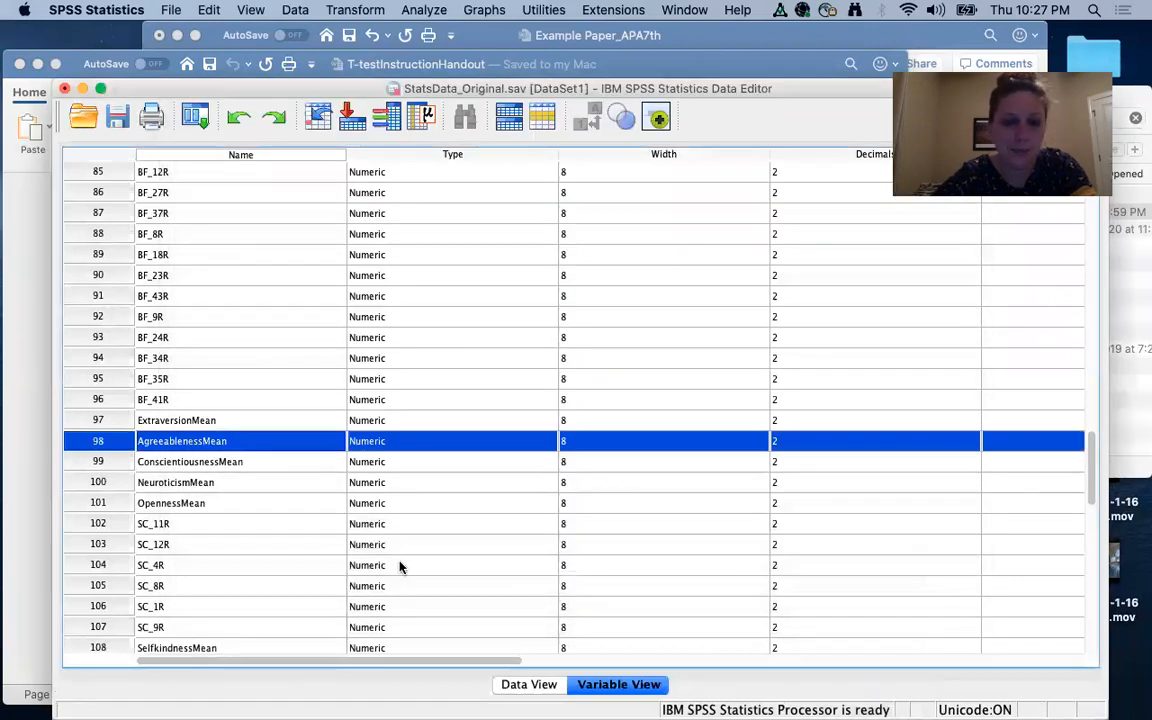
{"action": "key", "text": "ctrl+Up"}
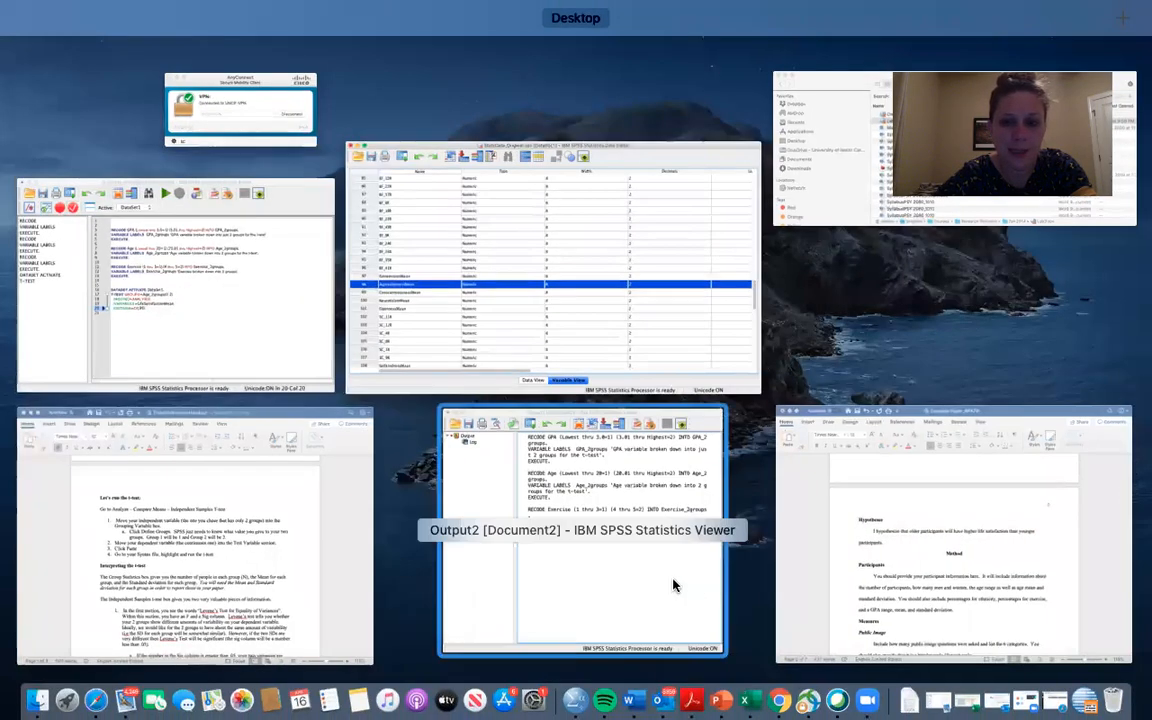
{"action": "left_click", "coordinate": [250, 255]}
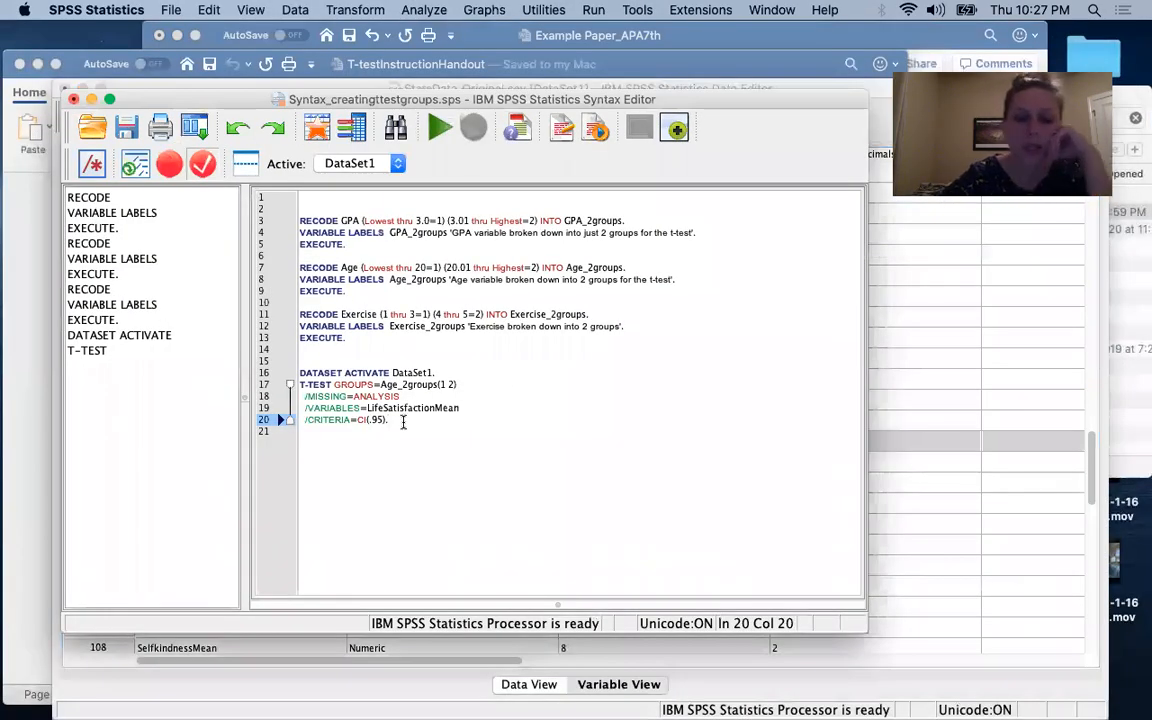
{"action": "left_click_drag", "start_coordinate": [403, 421], "coordinate": [278, 382]}
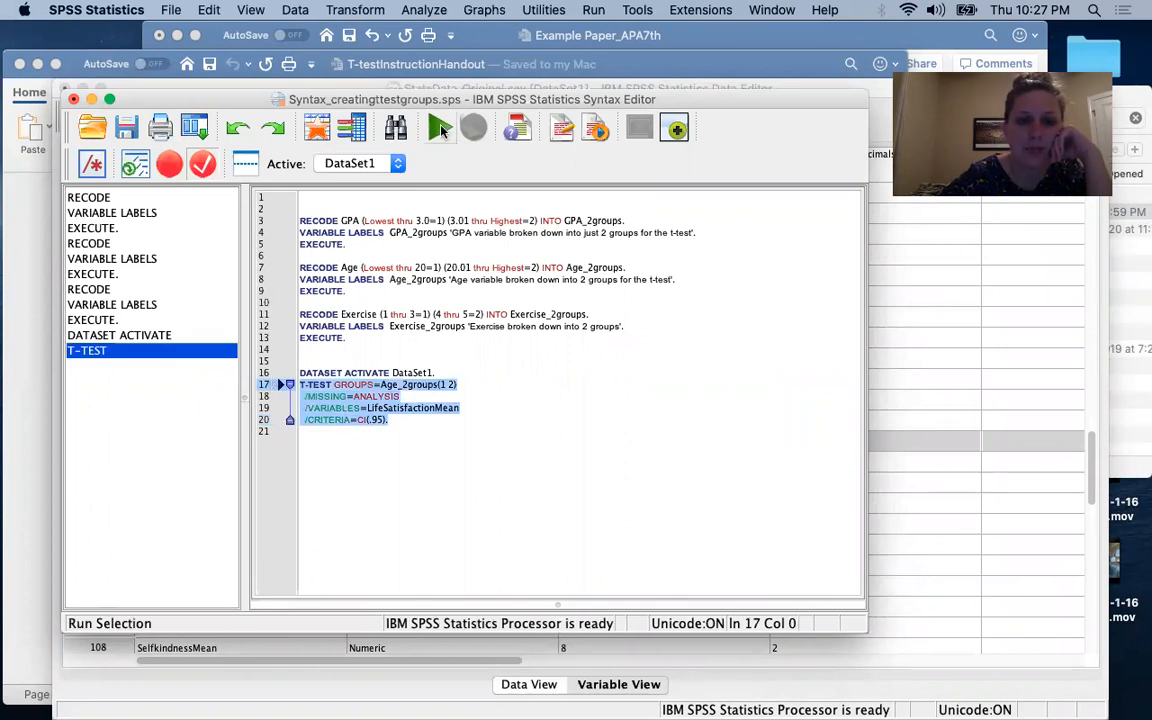
{"action": "left_click", "coordinate": [441, 131]}
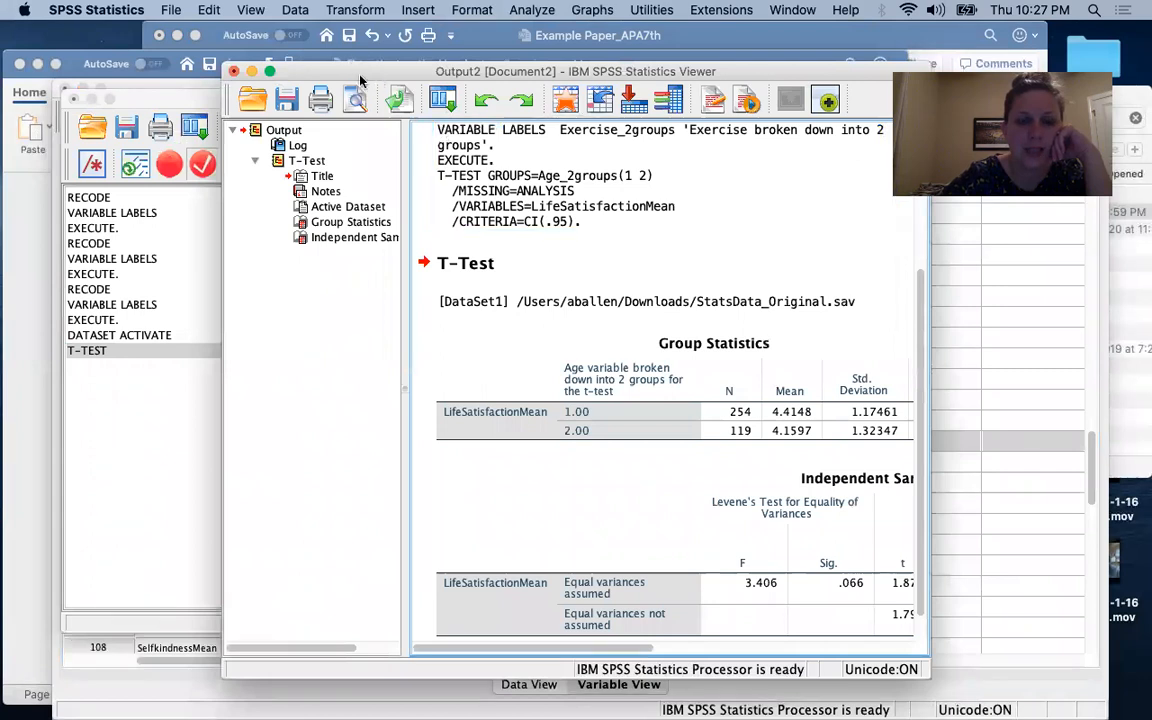
- Move and enlarge the Output2 viewer window, and examine the Group Statistics and Independent Samples Test tables
{"action": "left_click_drag", "start_coordinate": [376, 76], "coordinate": [207, 35]}
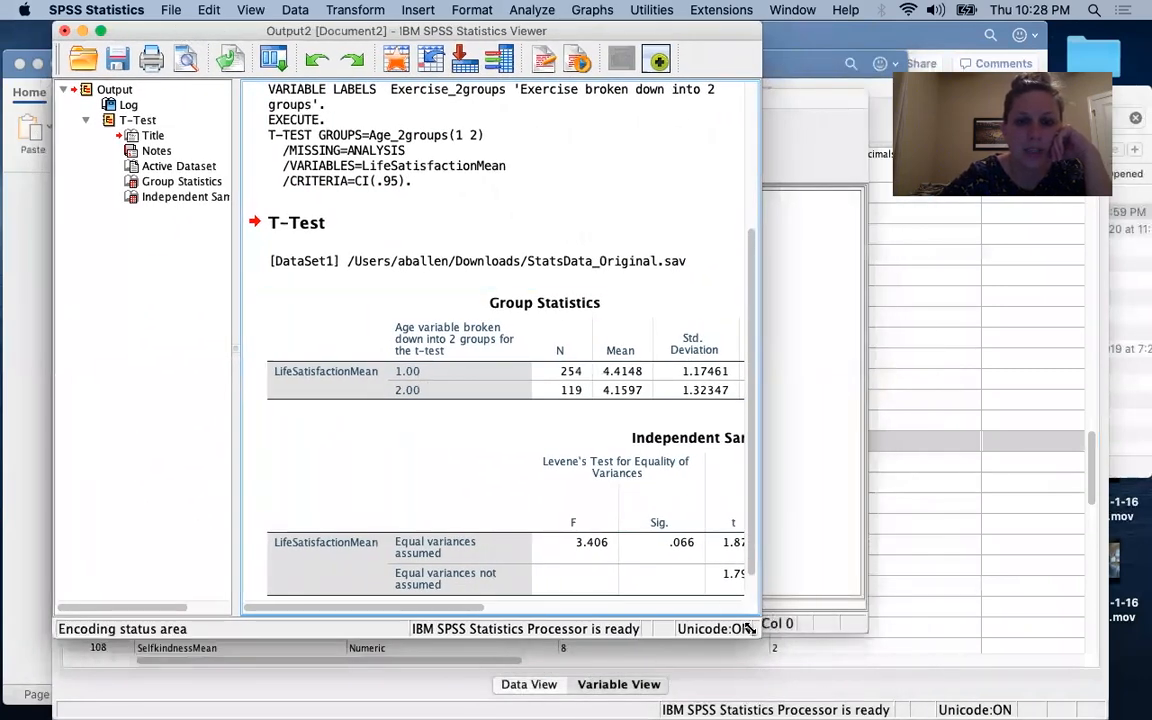
{"action": "left_click_drag", "start_coordinate": [761, 639], "coordinate": [1021, 708]}
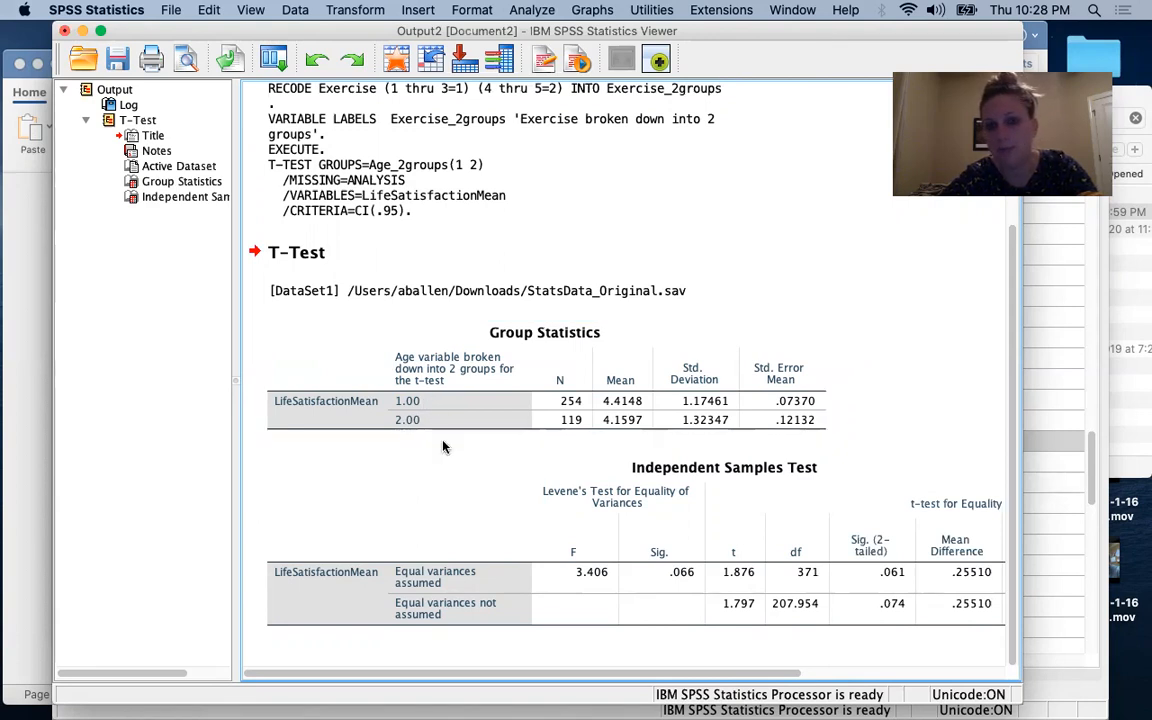
{"action": "left_click", "coordinate": [352, 400]}
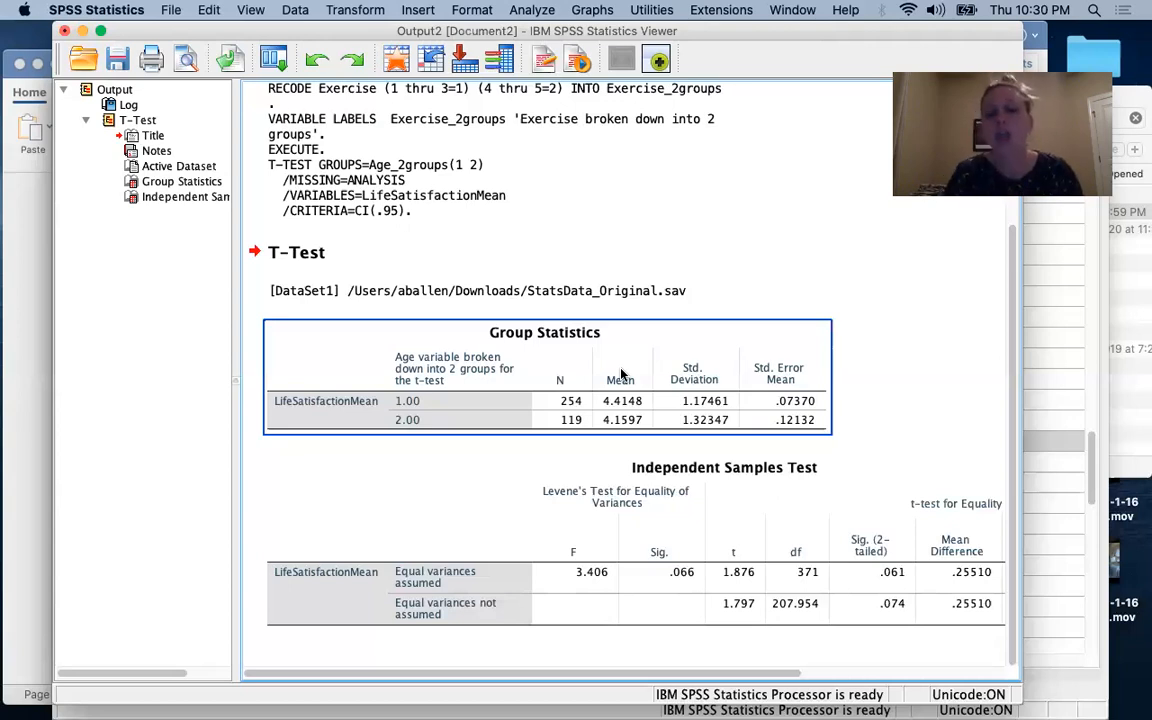
{"action": "left_click", "coordinate": [695, 454]}
{"action": "left_click", "coordinate": [696, 460]}
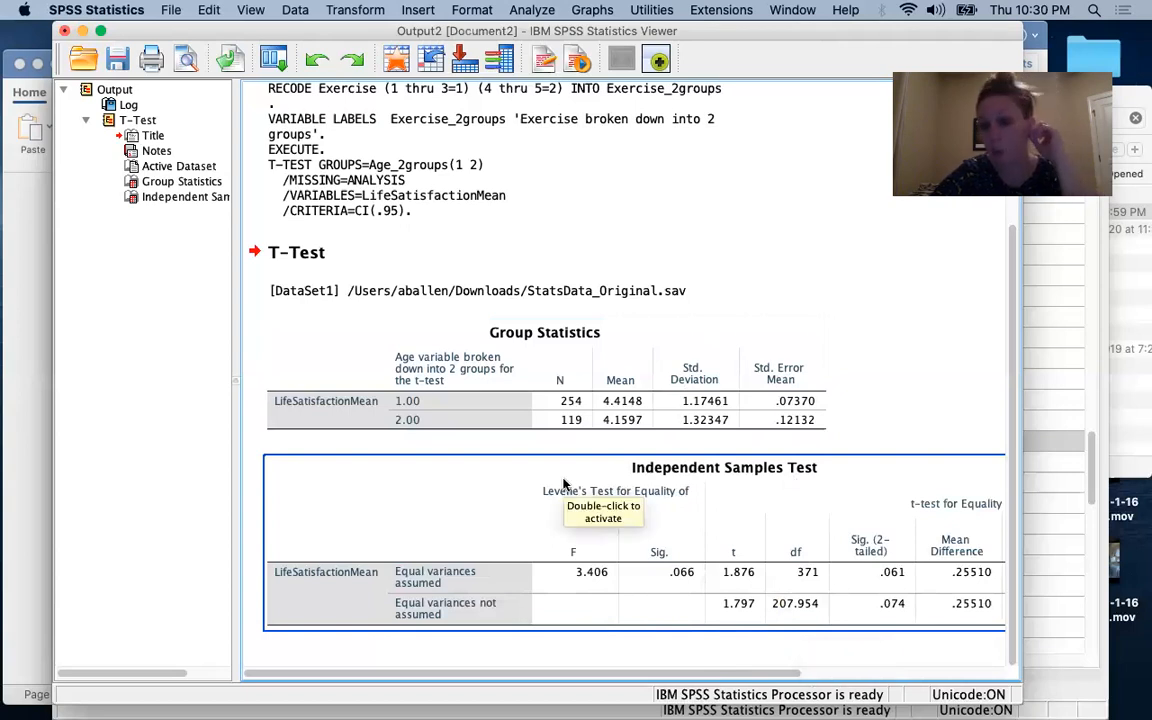
- Read the Interpreting the t-test section of T-testInstructionHandout in Word, and return to the Output2 viewer in SPSS
{"action": "key", "text": "ctrl+Up"}
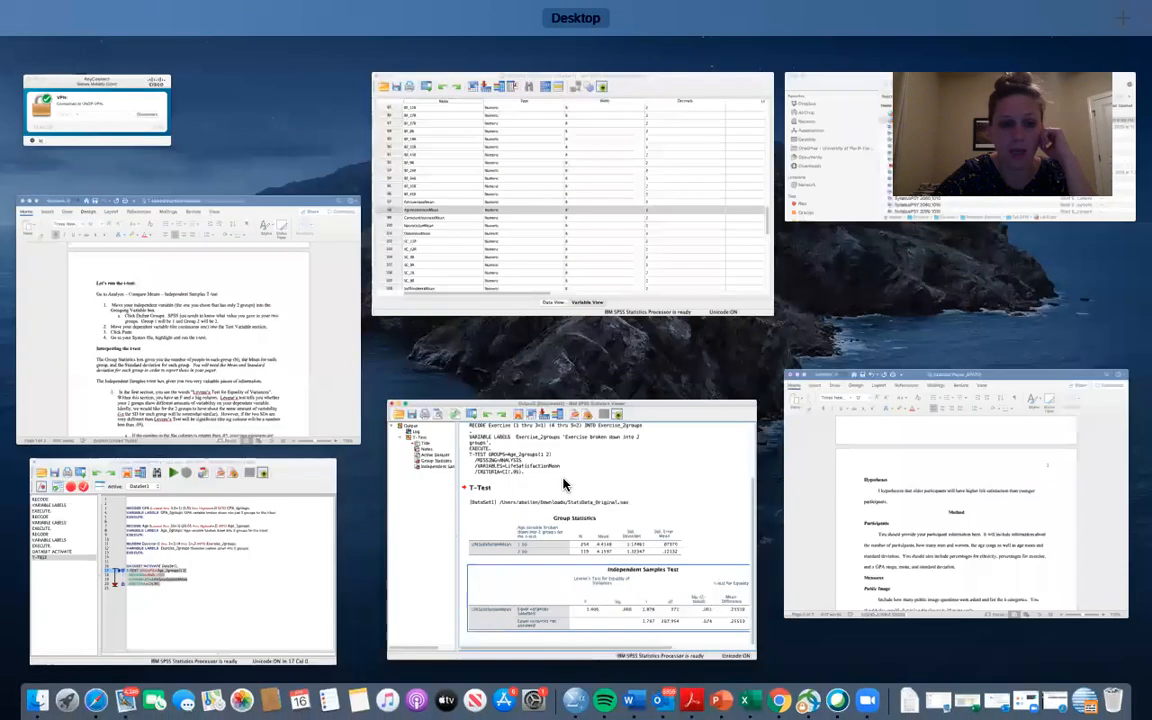
{"action": "left_click", "coordinate": [218, 353]}
{"action": "scroll", "coordinate": [503, 396], "scroll_direction": "down", "scroll_amount": 5}
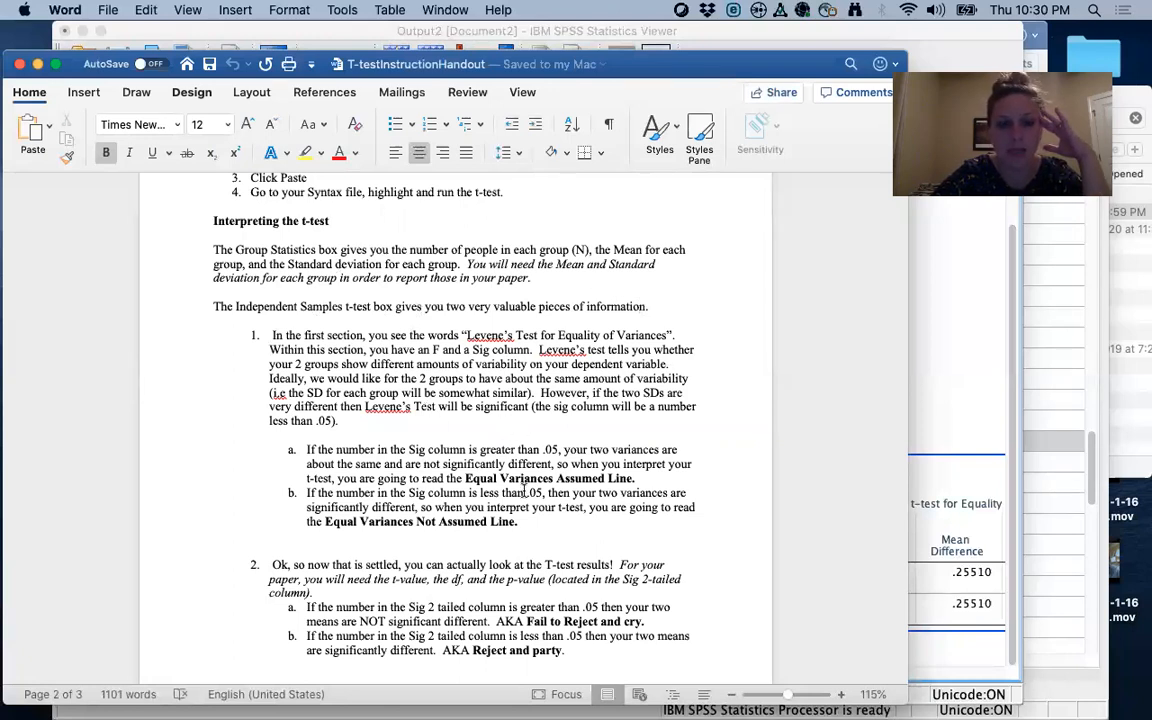
{"action": "left_click", "coordinate": [940, 412]}
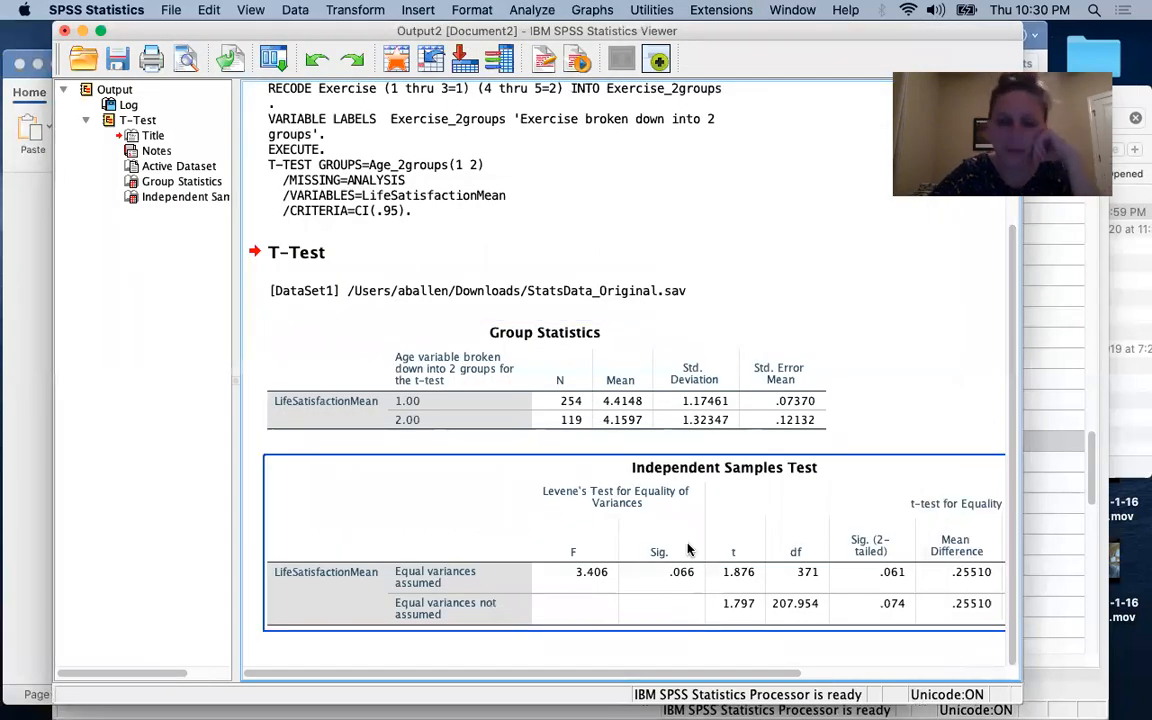
{"action": "mouse_move", "coordinate": [633, 703]}
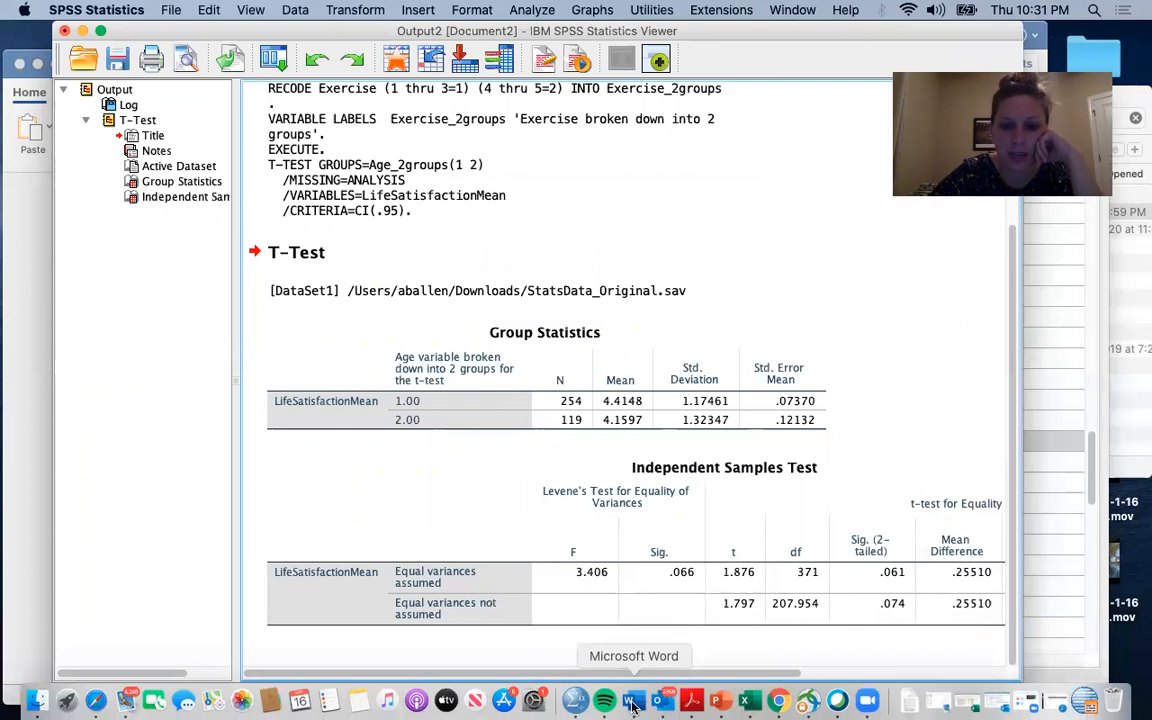
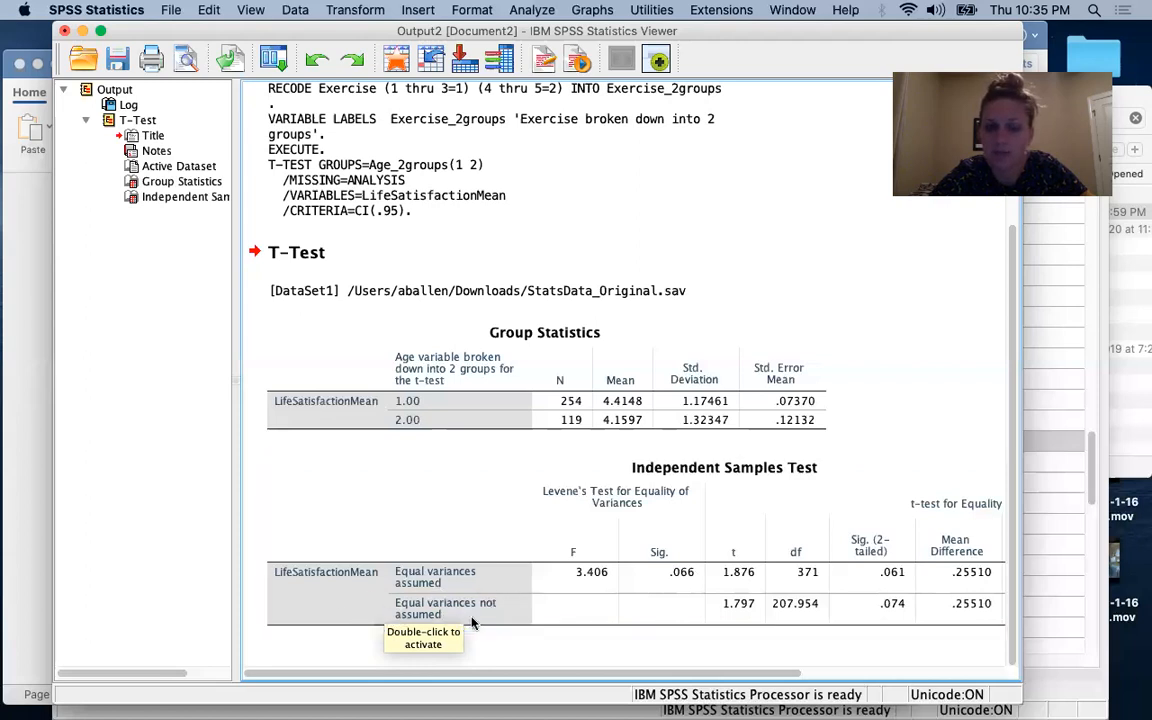
- Examine Levene's test and the equal variances assumed and not assumed rows of the Independent Samples Test table
{"action": "left_click", "coordinate": [465, 647]}
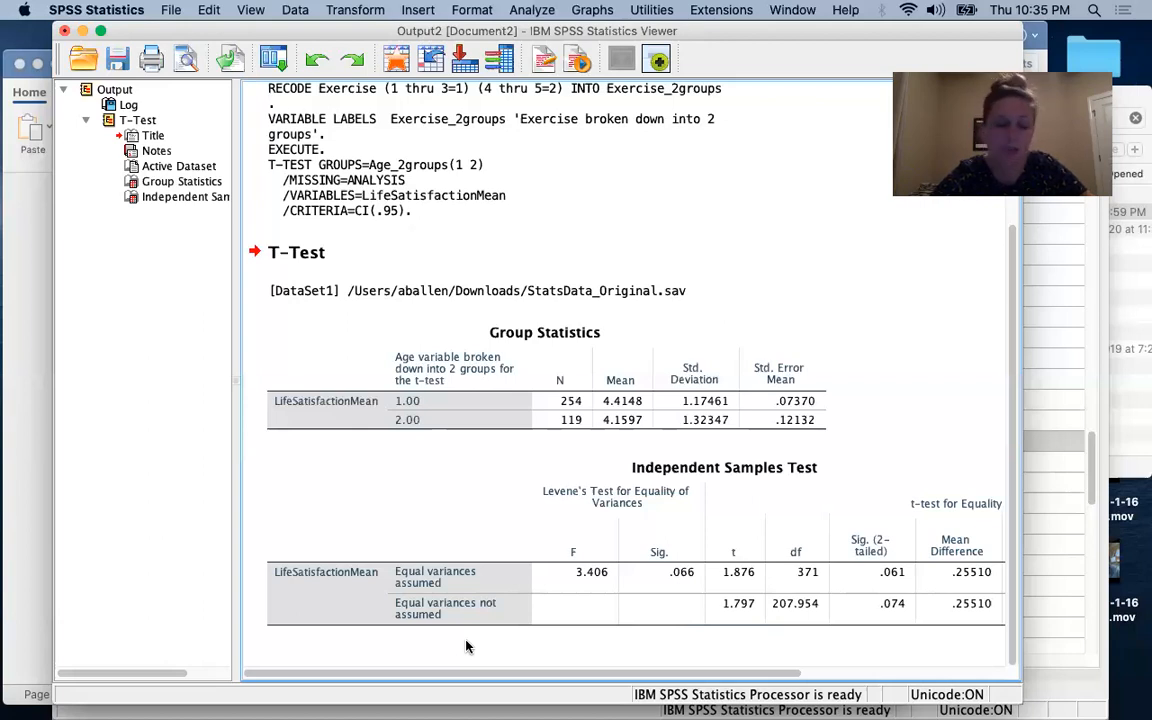
{"action": "left_click", "coordinate": [424, 580]}
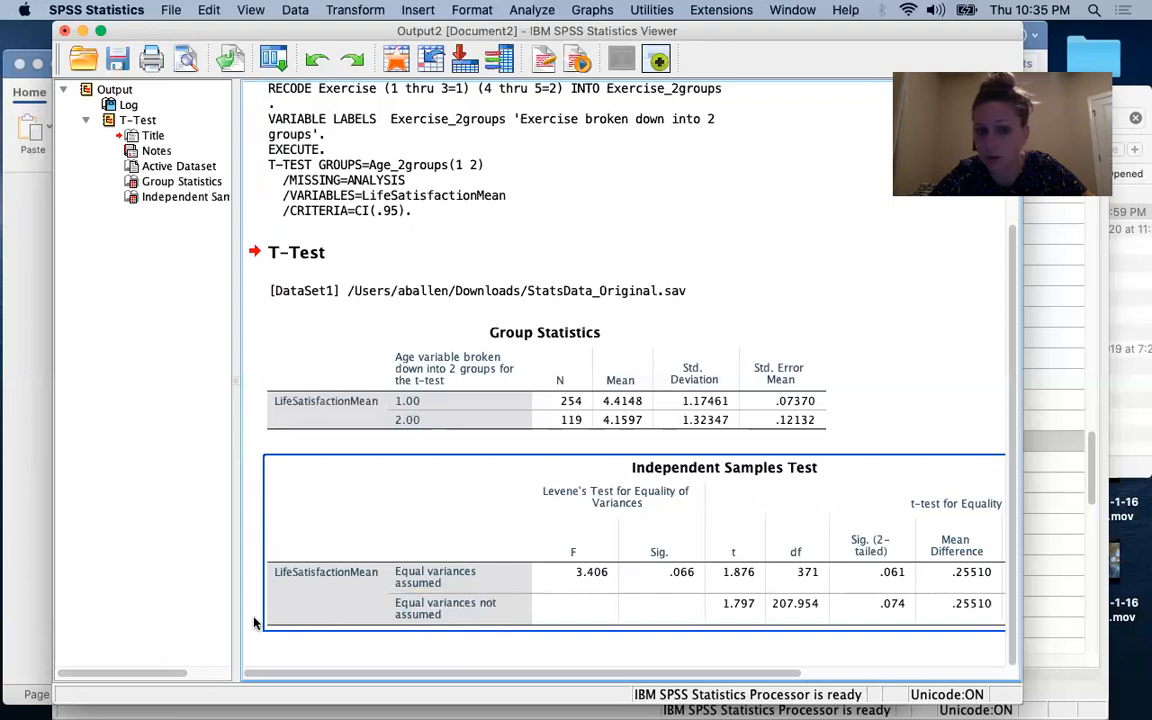
{"action": "left_click", "coordinate": [241, 582]}
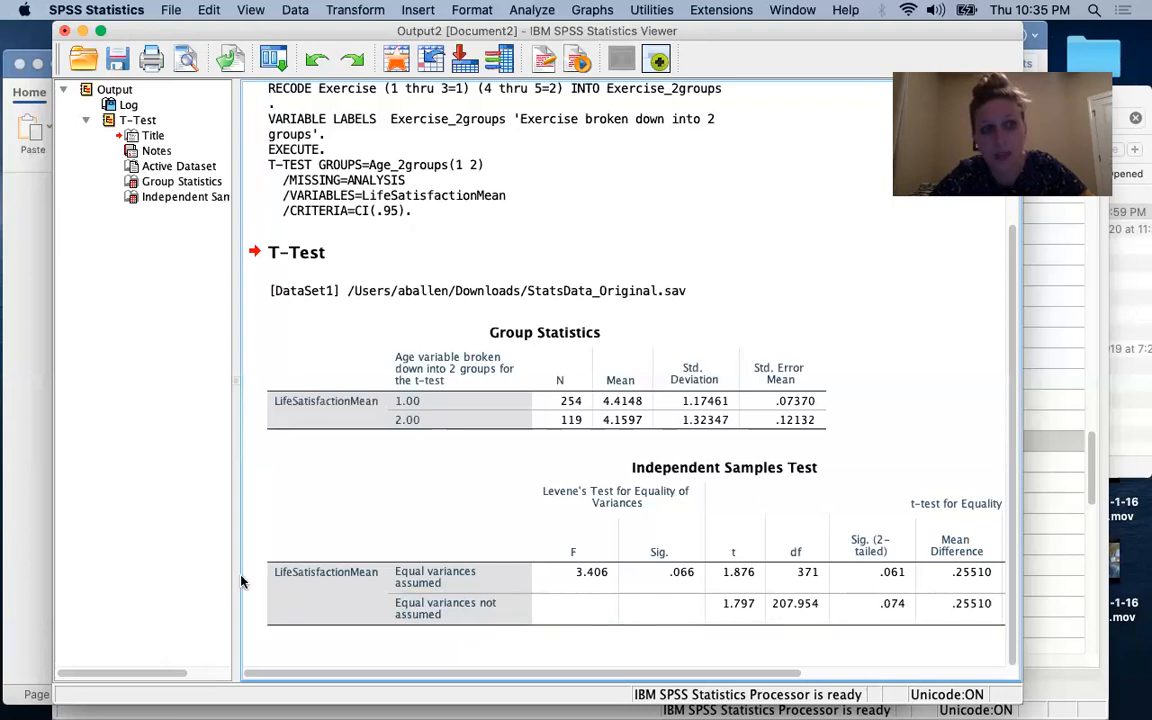
{"action": "left_click", "coordinate": [358, 610]}
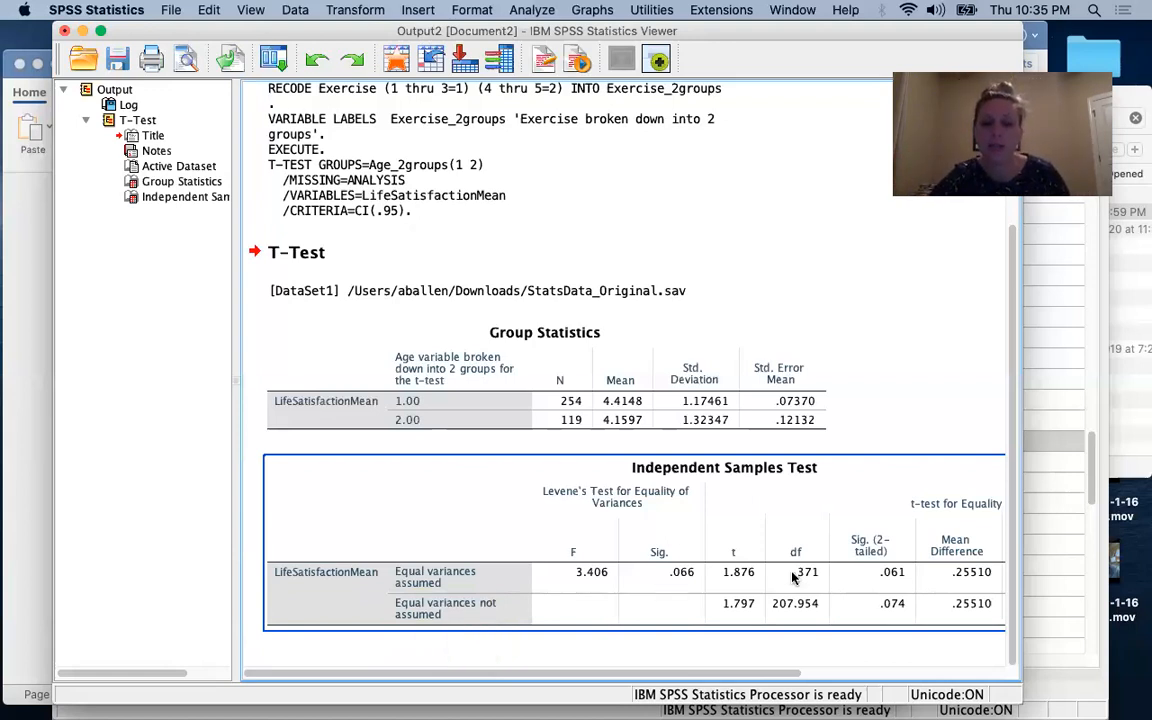
{"action": "scroll", "coordinate": [855, 570], "scroll_direction": "right", "scroll_amount": 5}
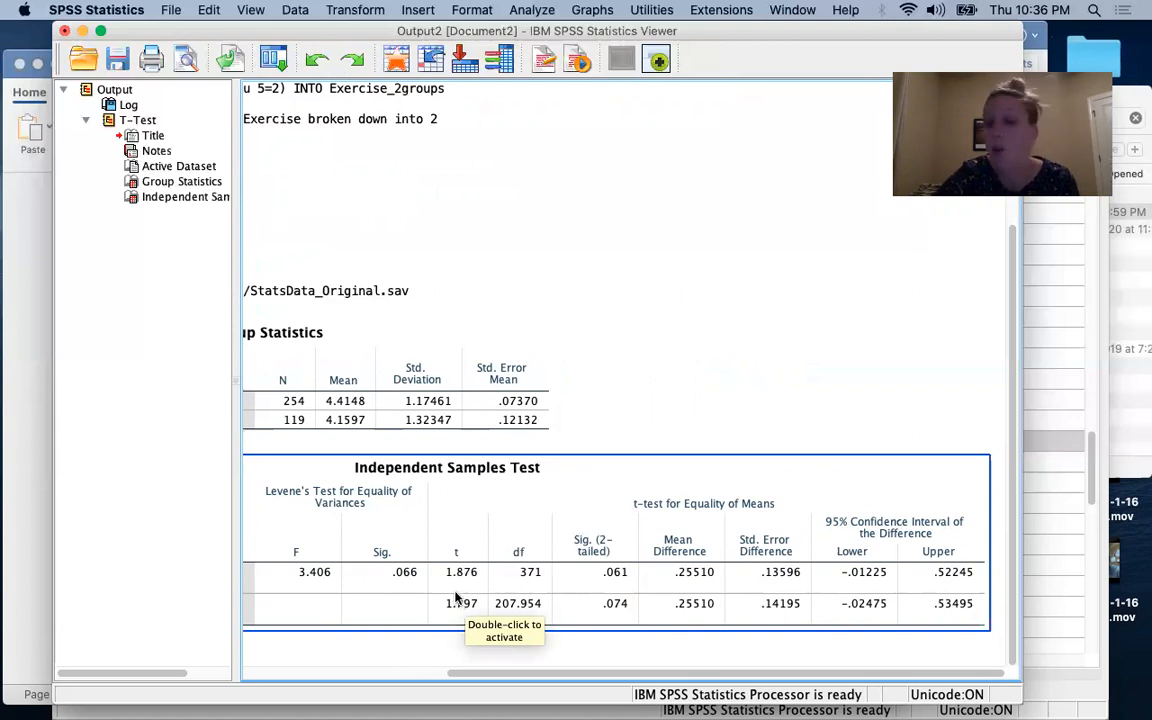
{"action": "scroll", "coordinate": [457, 597], "scroll_direction": "left", "scroll_amount": 6}
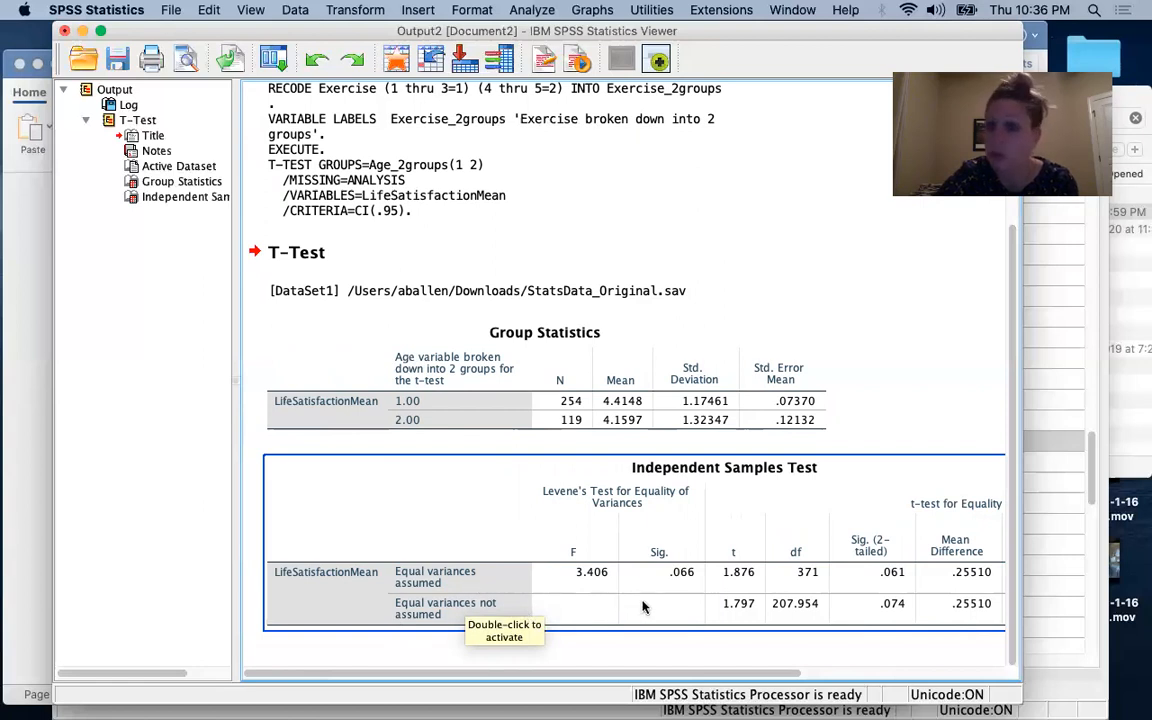
- Examine the t, df and Sig. (2-tailed) columns of the Independent Samples Test table alongside the group means in Group Statistics
{"action": "scroll", "coordinate": [643, 607], "scroll_direction": "right", "scroll_amount": 10}
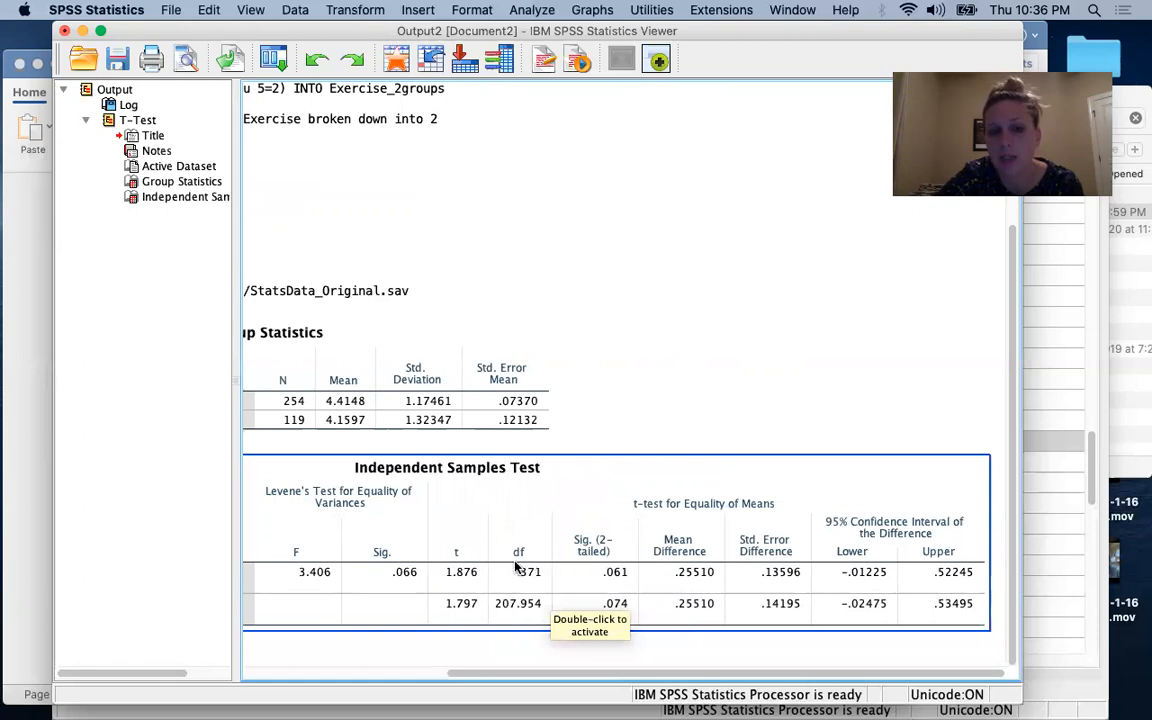
{"action": "scroll", "coordinate": [516, 567], "scroll_direction": "left", "scroll_amount": 2}
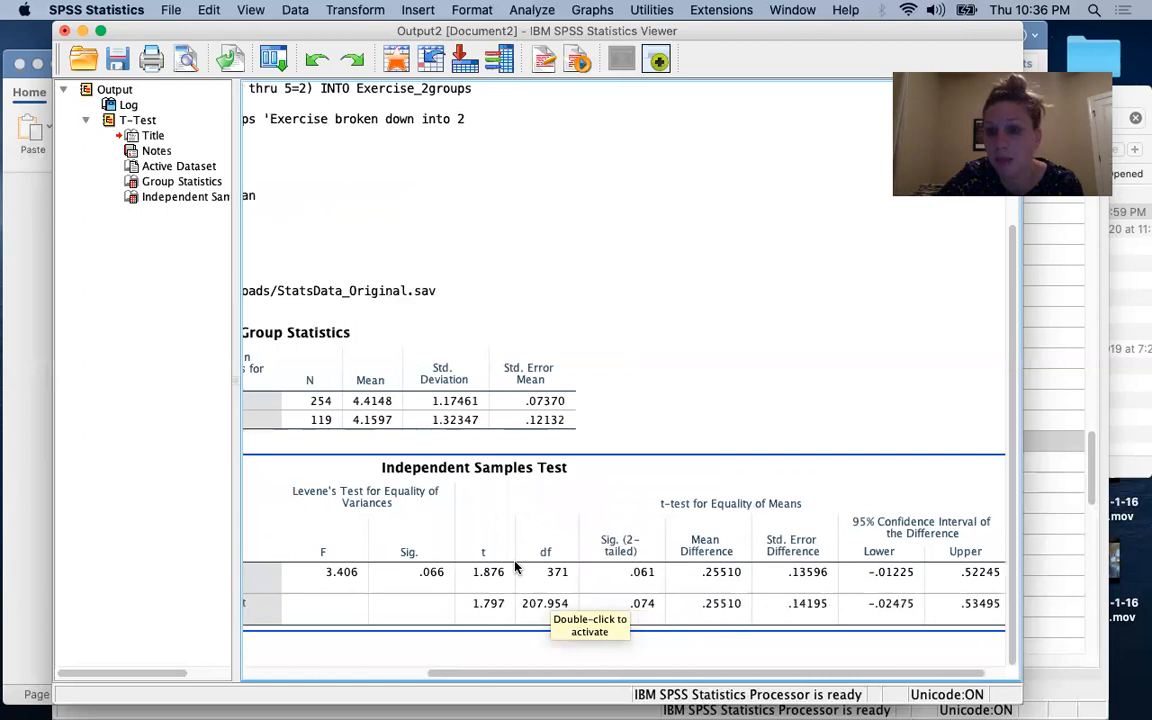
{"action": "scroll", "coordinate": [516, 567], "scroll_direction": "left", "scroll_amount": 2}
{"action": "scroll", "coordinate": [516, 567], "scroll_direction": "right", "scroll_amount": 4}
{"action": "scroll", "coordinate": [516, 567], "scroll_direction": "left", "scroll_amount": 2}
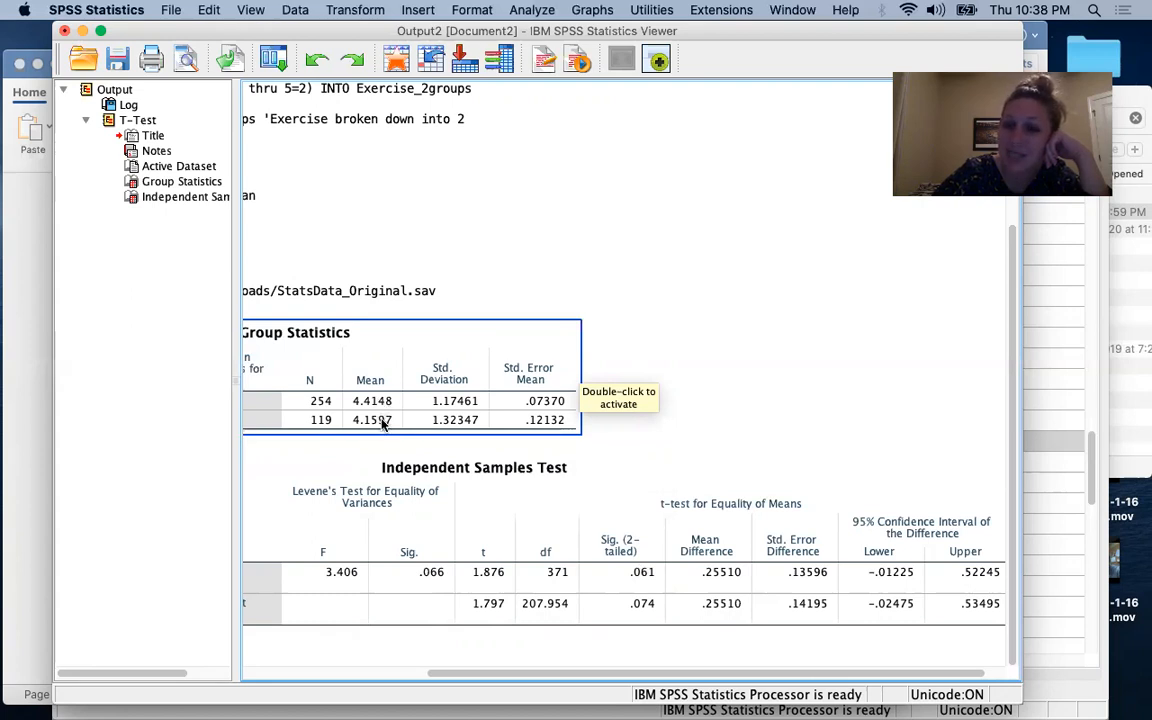
{"action": "left_click", "coordinate": [686, 497]}
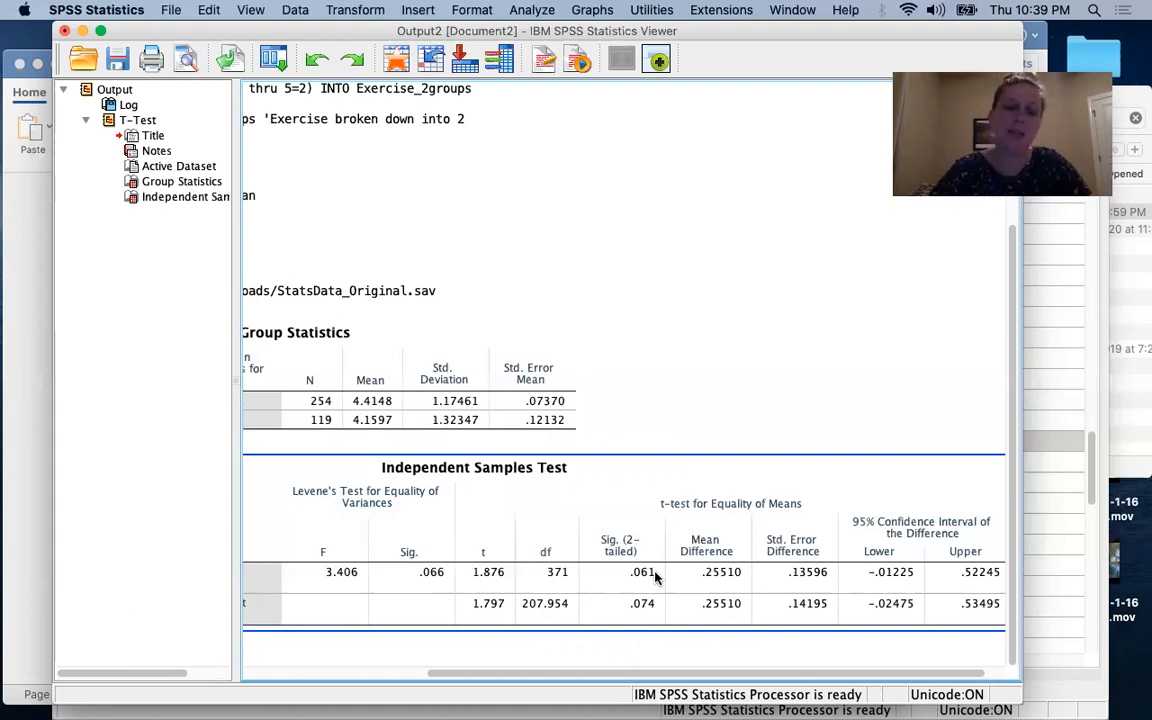
{"action": "scroll", "coordinate": [655, 576], "scroll_direction": "left", "scroll_amount": 4}
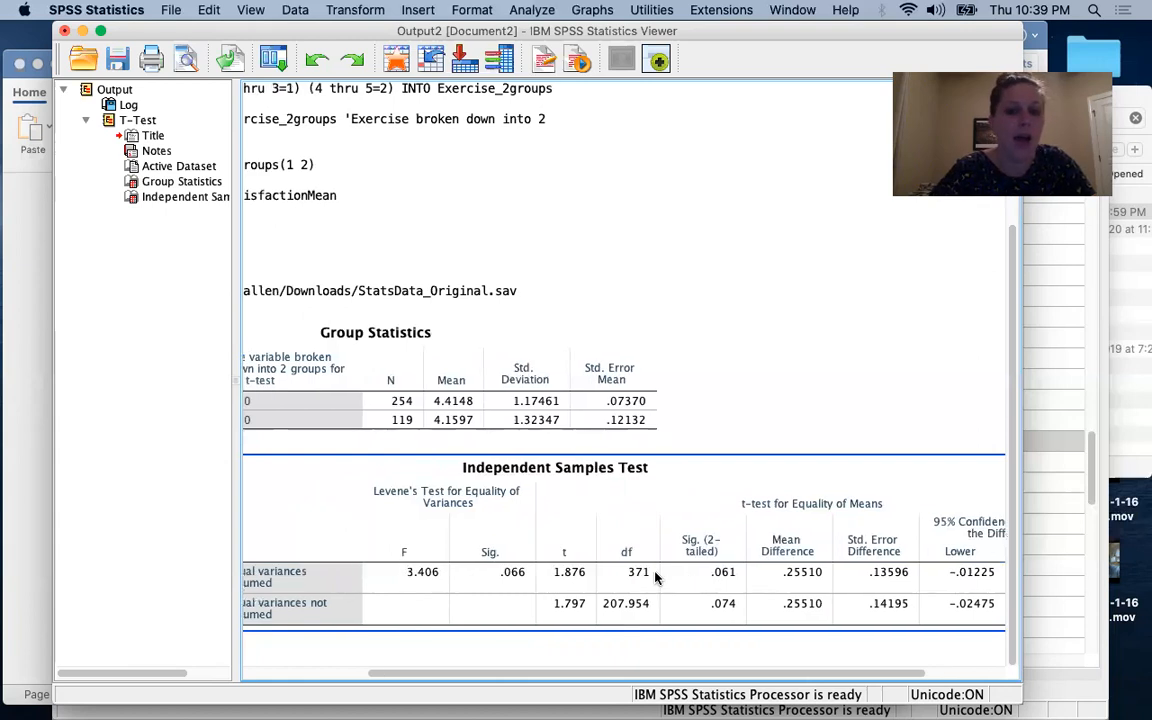
{"action": "scroll", "coordinate": [655, 576], "scroll_direction": "left", "scroll_amount": 3}
{"action": "scroll", "coordinate": [655, 575], "scroll_direction": "left", "scroll_amount": 3}
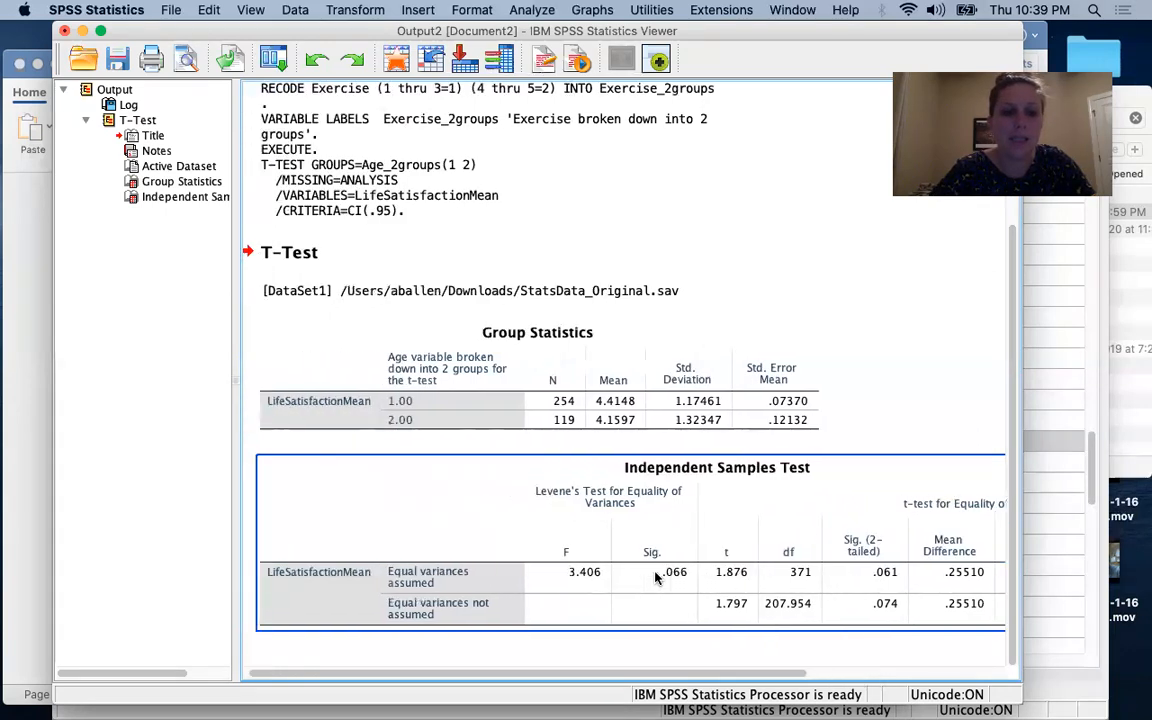
- Switch to T-testInstructionHandout in Word and read the rules for interpreting Levene's test and the Sig. 2-tailed value
{"action": "left_click", "coordinate": [40, 287]}
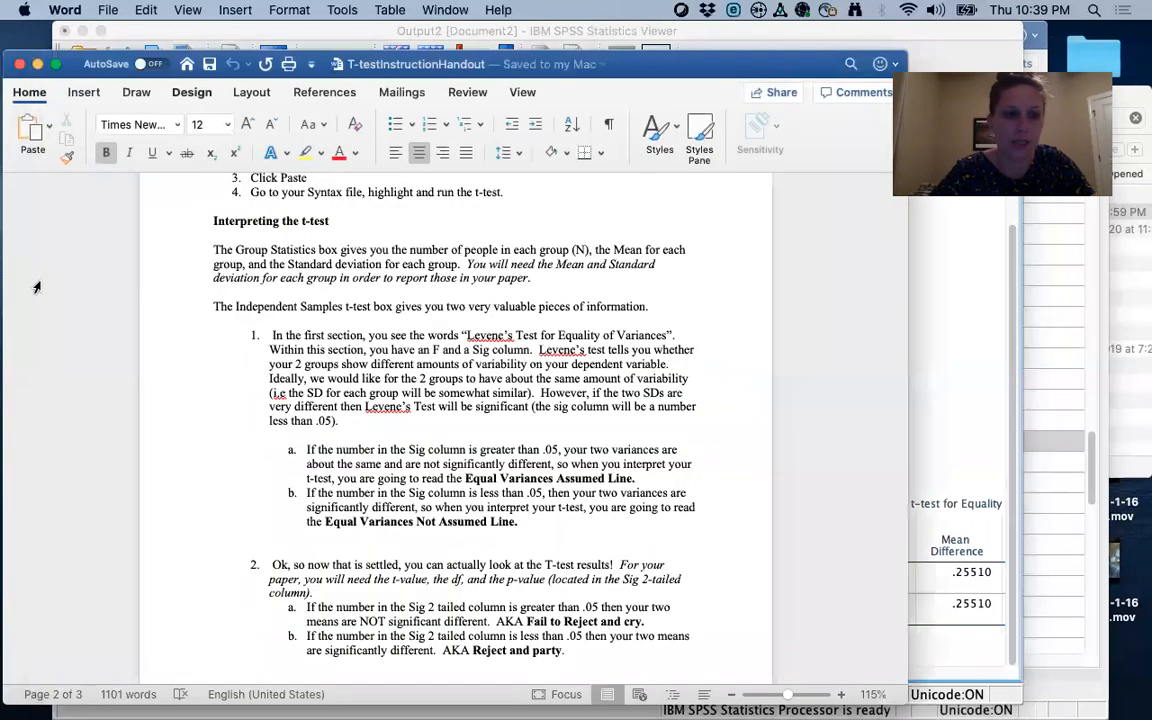
{"action": "scroll", "coordinate": [469, 449], "scroll_direction": "down", "scroll_amount": 3}
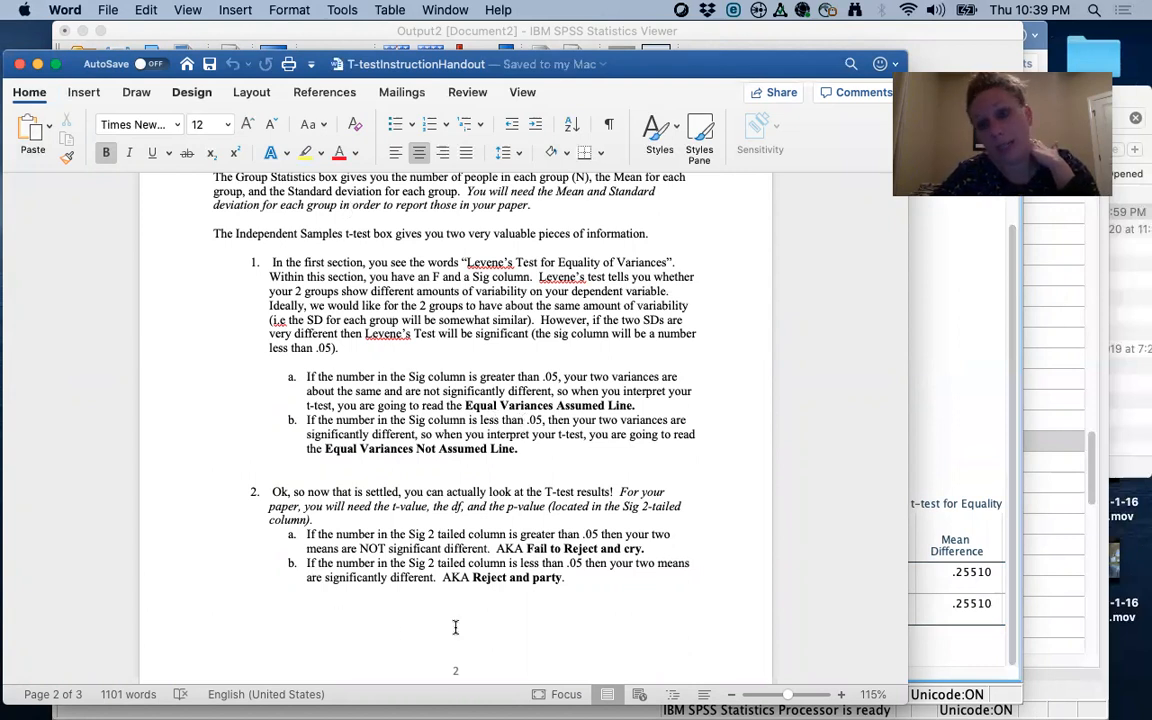
{"action": "scroll", "coordinate": [392, 583], "scroll_direction": "down", "scroll_amount": 5}
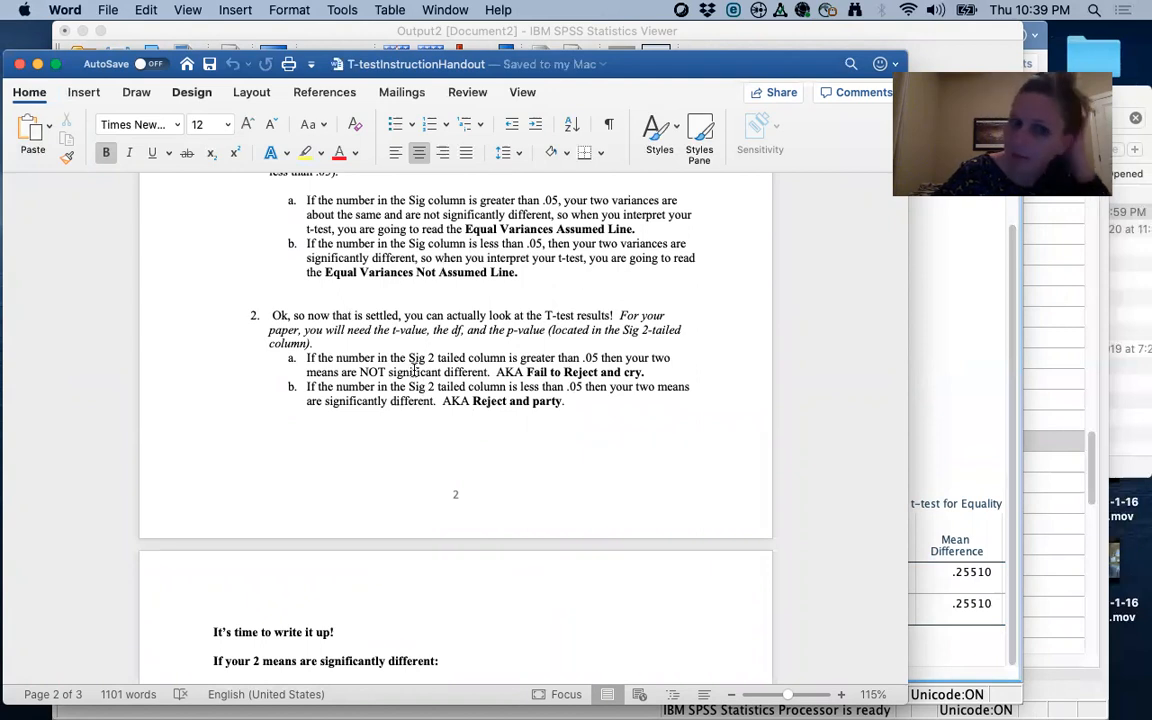
{"action": "scroll", "coordinate": [413, 368], "scroll_direction": "down", "scroll_amount": 3}
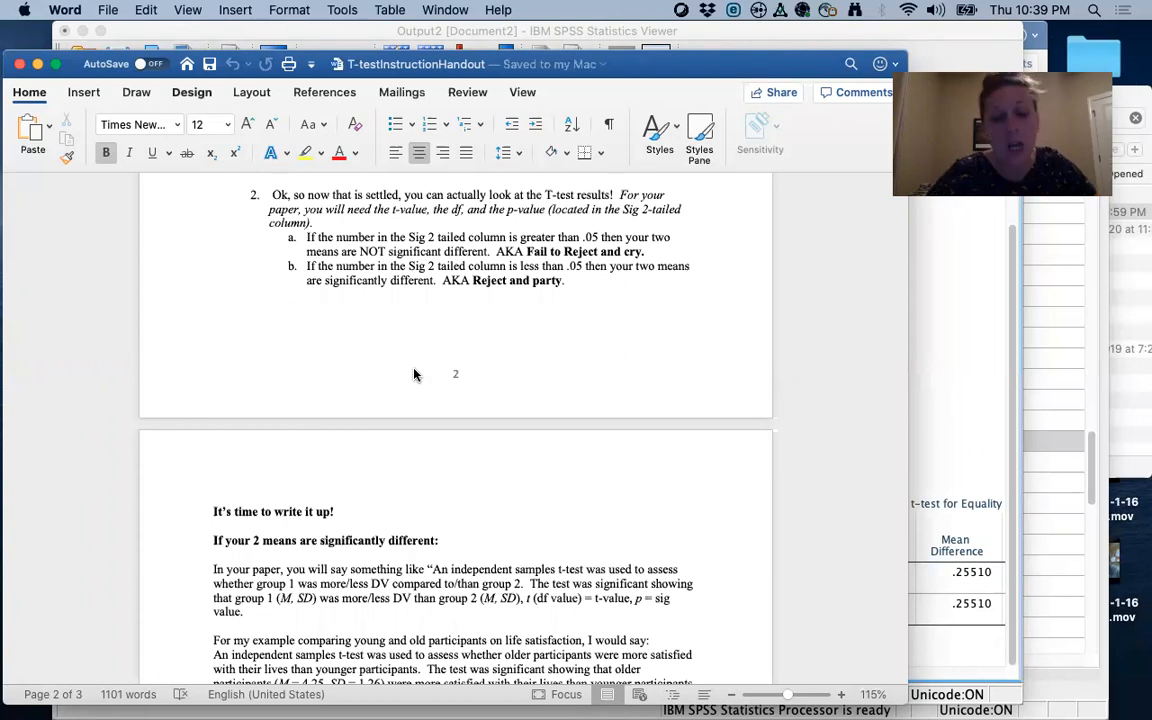
- Narrow the T-testInstructionHandout window to uncover part of the SPSS output, and bring up the "It's time to write it up!" section
{"action": "left_click_drag", "start_coordinate": [906, 701], "coordinate": [606, 697]}
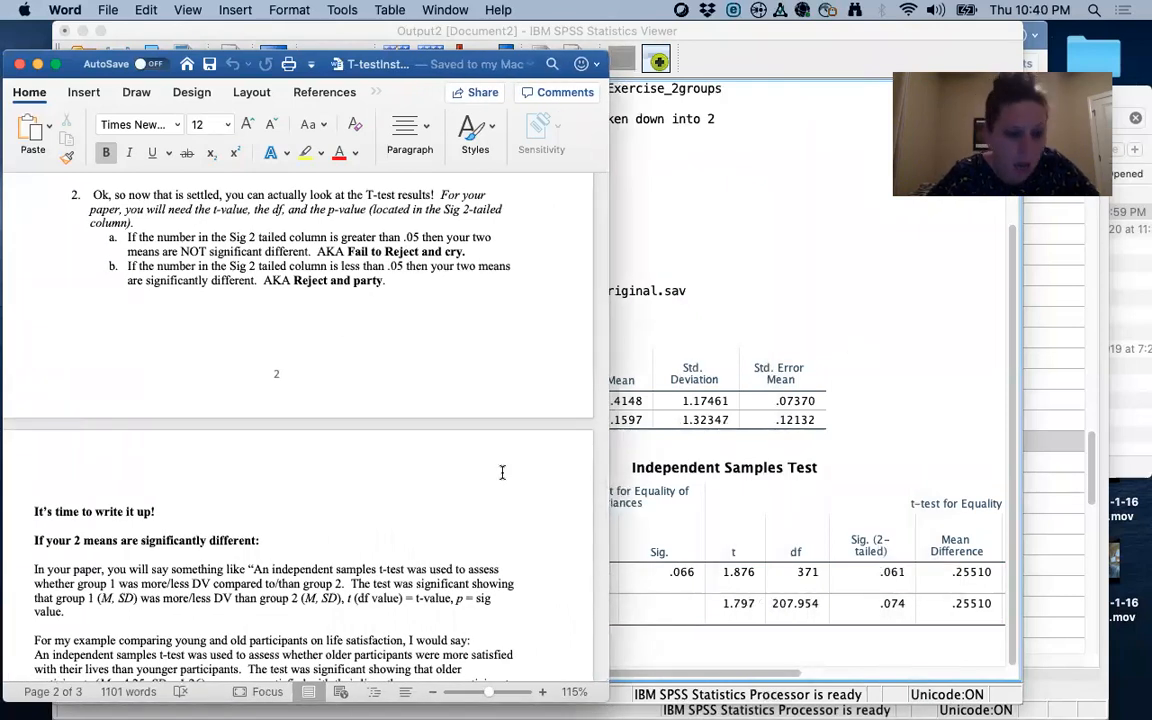
{"action": "scroll", "coordinate": [502, 472], "scroll_direction": "down", "scroll_amount": 3}
{"action": "scroll", "coordinate": [502, 472], "scroll_direction": "down", "scroll_amount": 5}
{"action": "scroll", "coordinate": [502, 472], "scroll_direction": "down", "scroll_amount": 2}
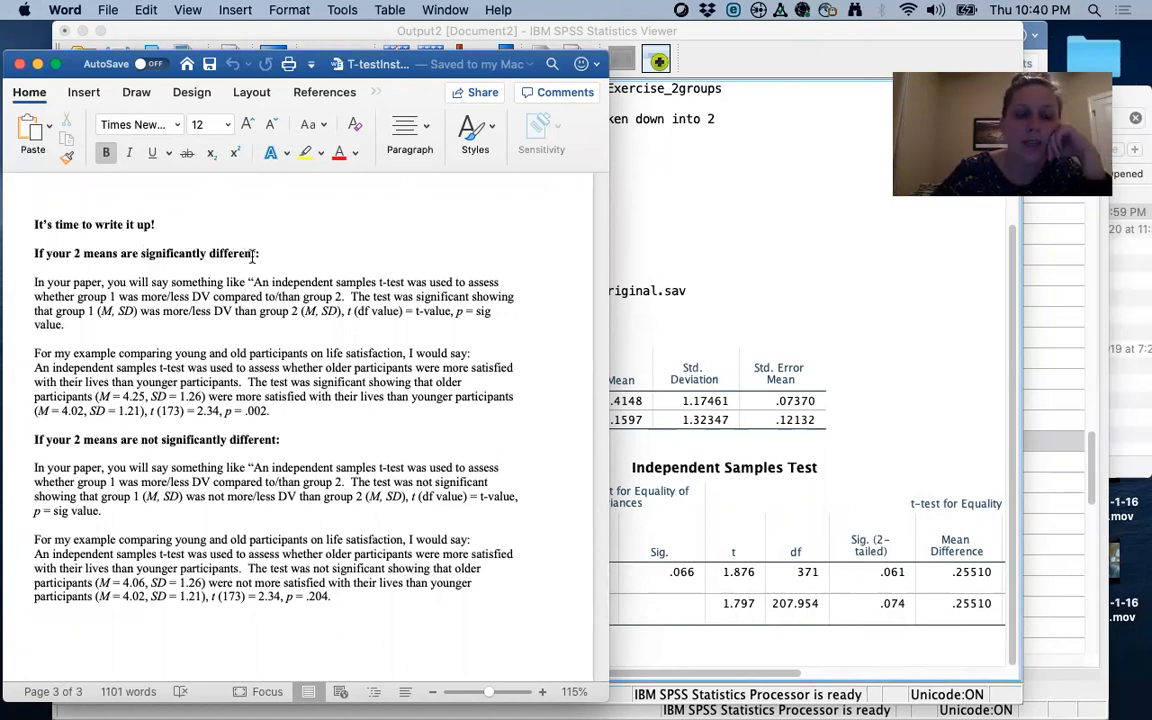
- Compare the SPSS t-test output with the handout's write-up templates for significantly and not significantly different means
{"action": "left_click", "coordinate": [715, 498]}
{"action": "scroll", "coordinate": [905, 511], "scroll_direction": "right", "scroll_amount": 5}
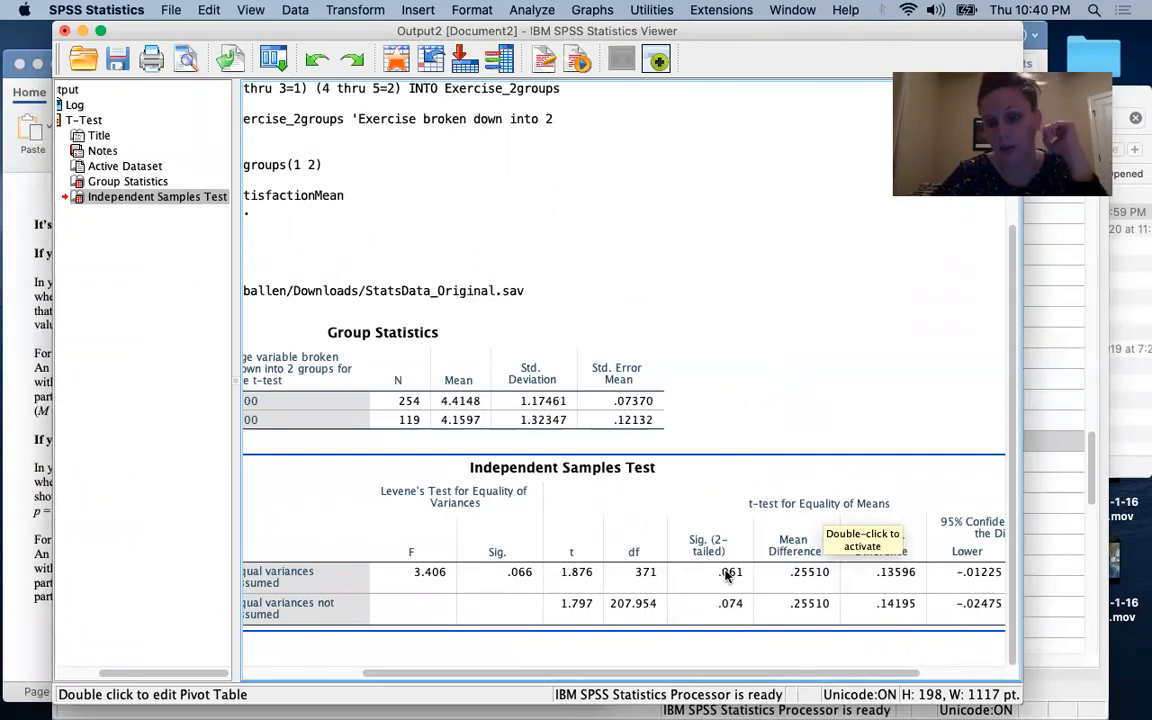
{"action": "left_click", "coordinate": [33, 297]}
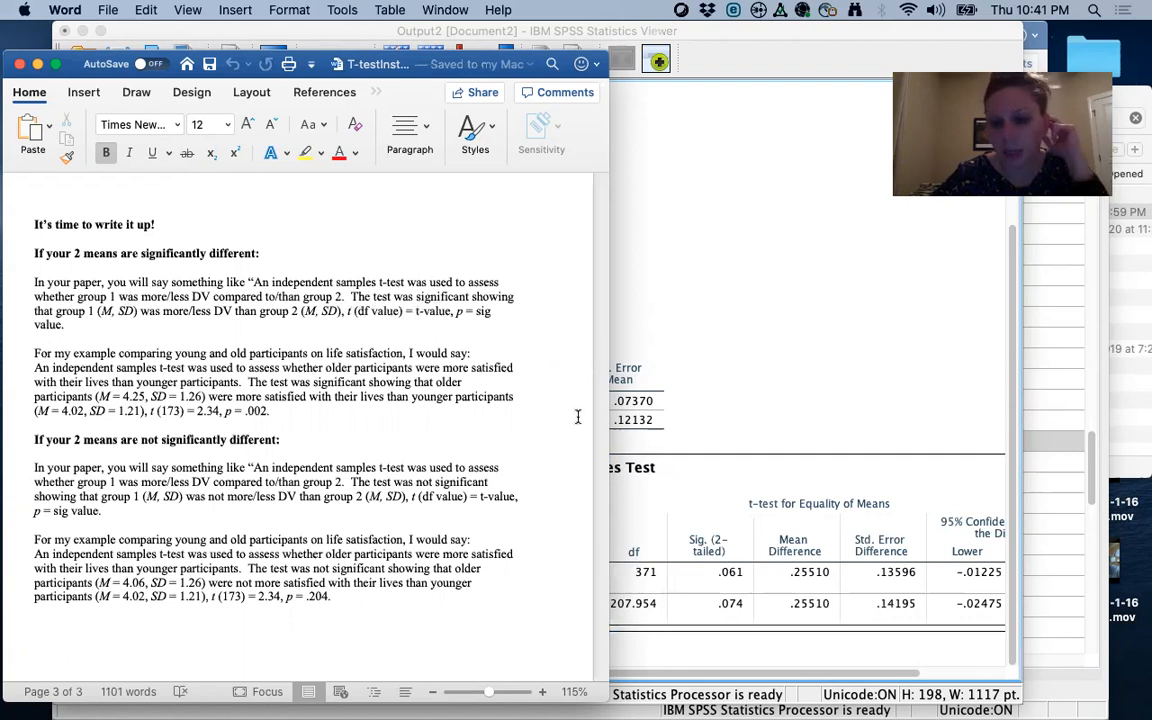
{"action": "left_click", "coordinate": [669, 465]}
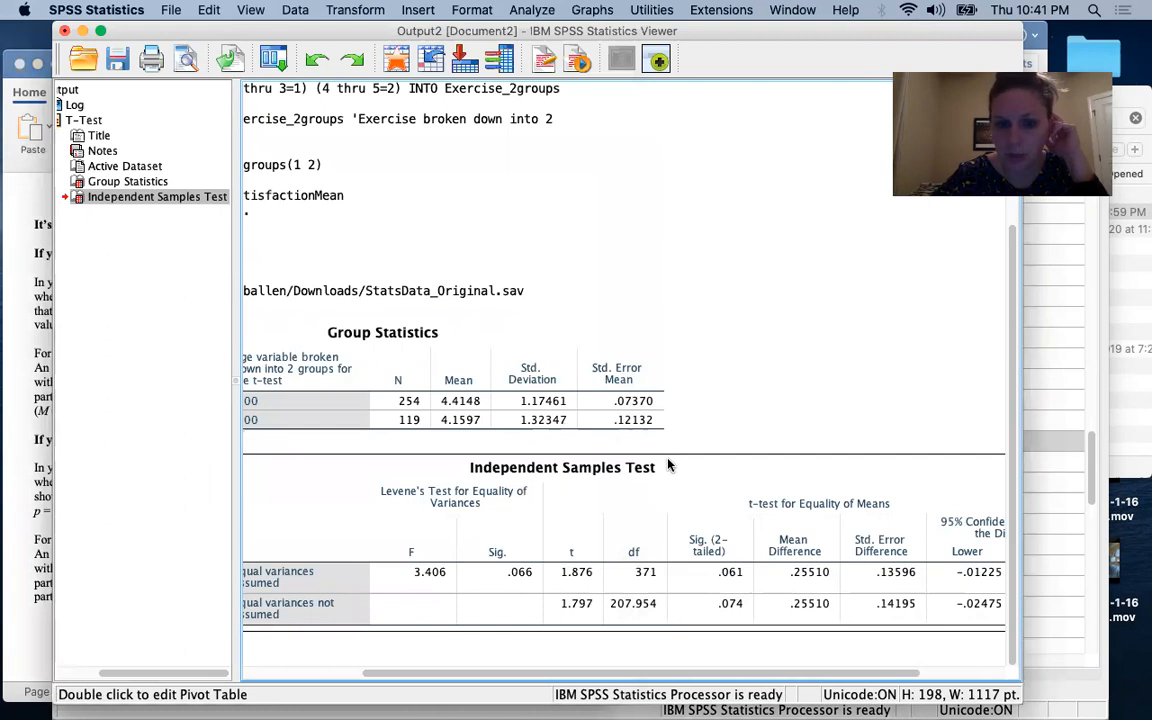
{"action": "left_click", "coordinate": [20, 255]}
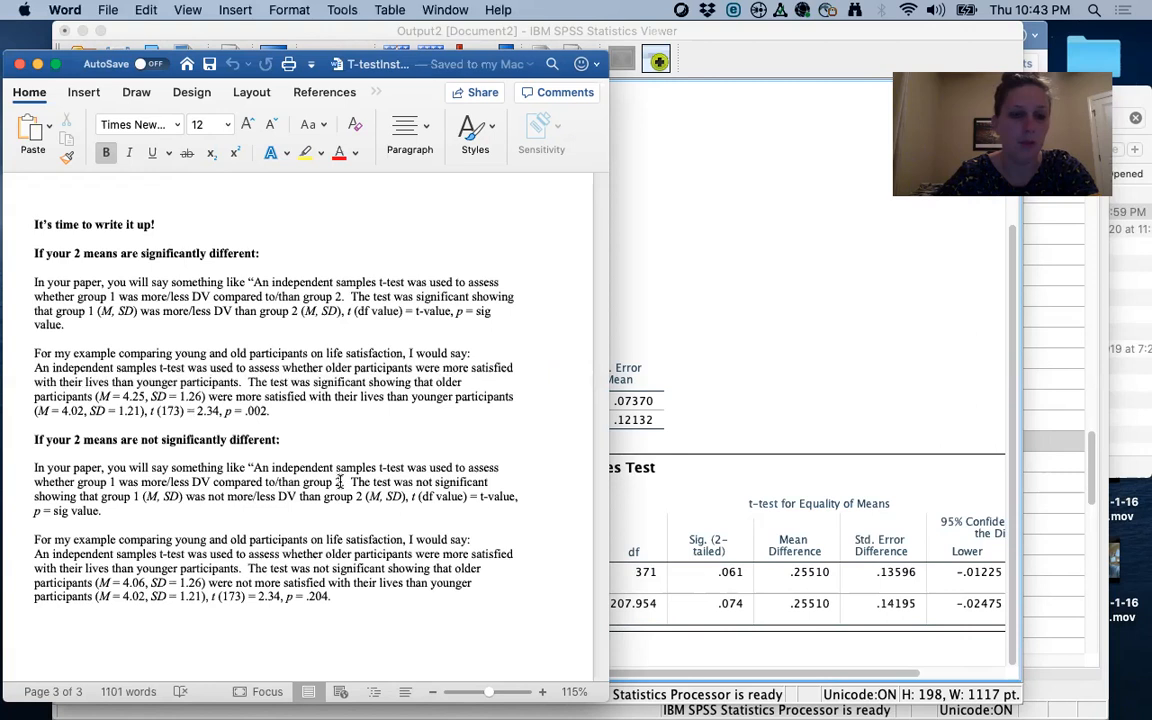
{"action": "left_click", "coordinate": [802, 447]}
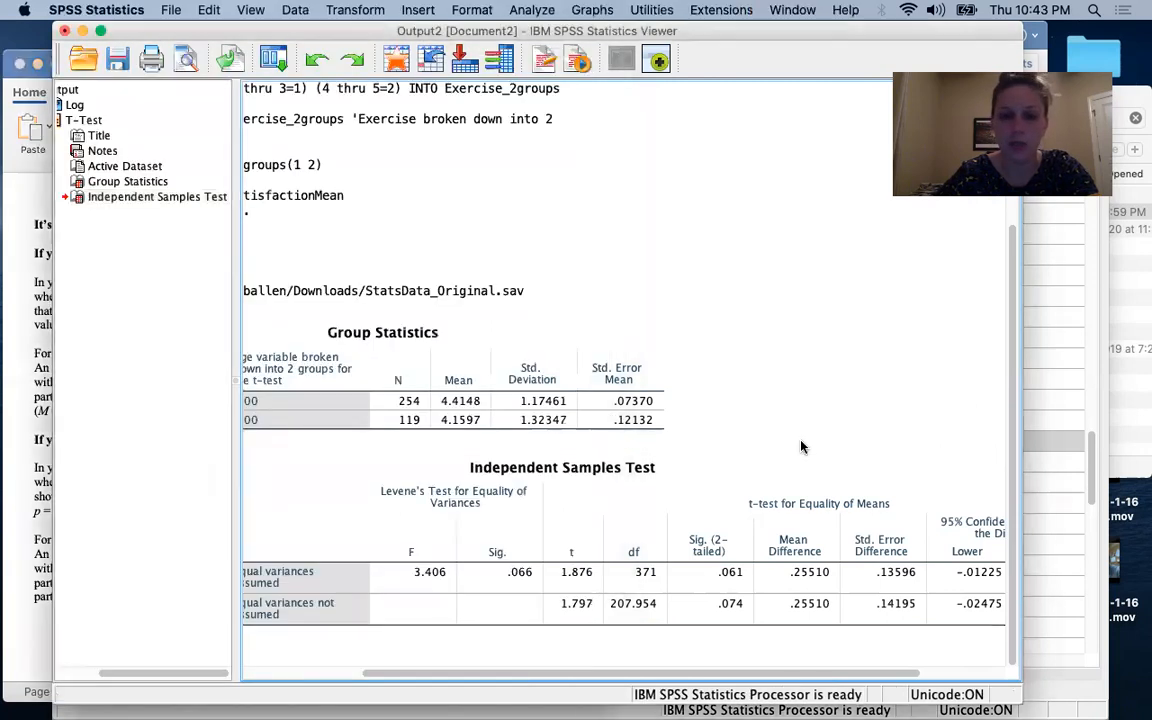
- Switch to Example Paper_APA7th in Word, start an indented non-bold paragraph under the Independent Samples t-test heading in Results, and narrow the window
{"action": "key", "text": "ctrl+Up"}
{"action": "left_click", "coordinate": [918, 500]}
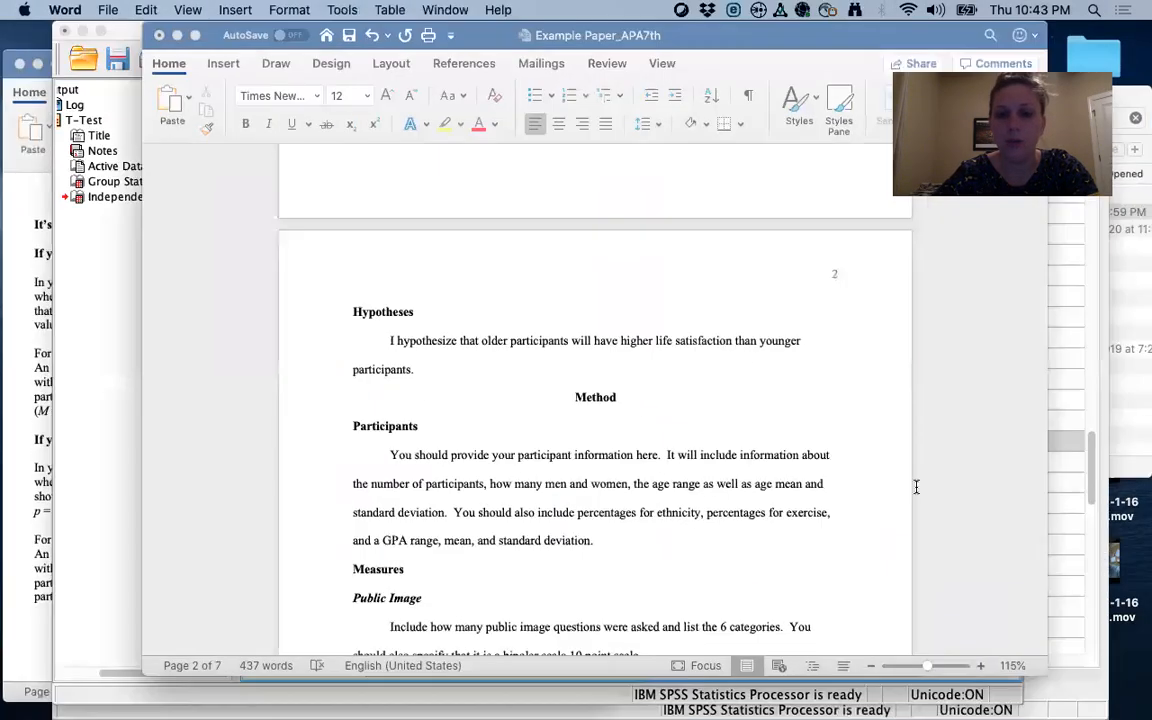
{"action": "scroll", "coordinate": [759, 507], "scroll_direction": "down", "scroll_amount": 15}
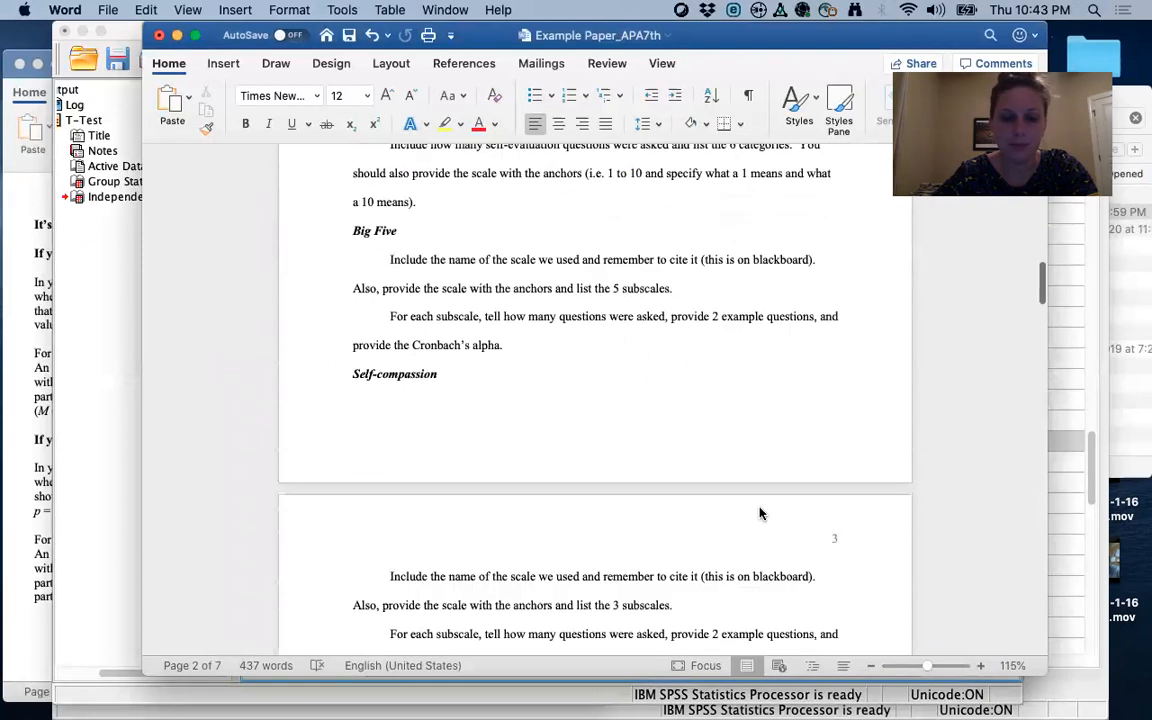
{"action": "scroll", "coordinate": [759, 507], "scroll_direction": "down", "scroll_amount": 5}
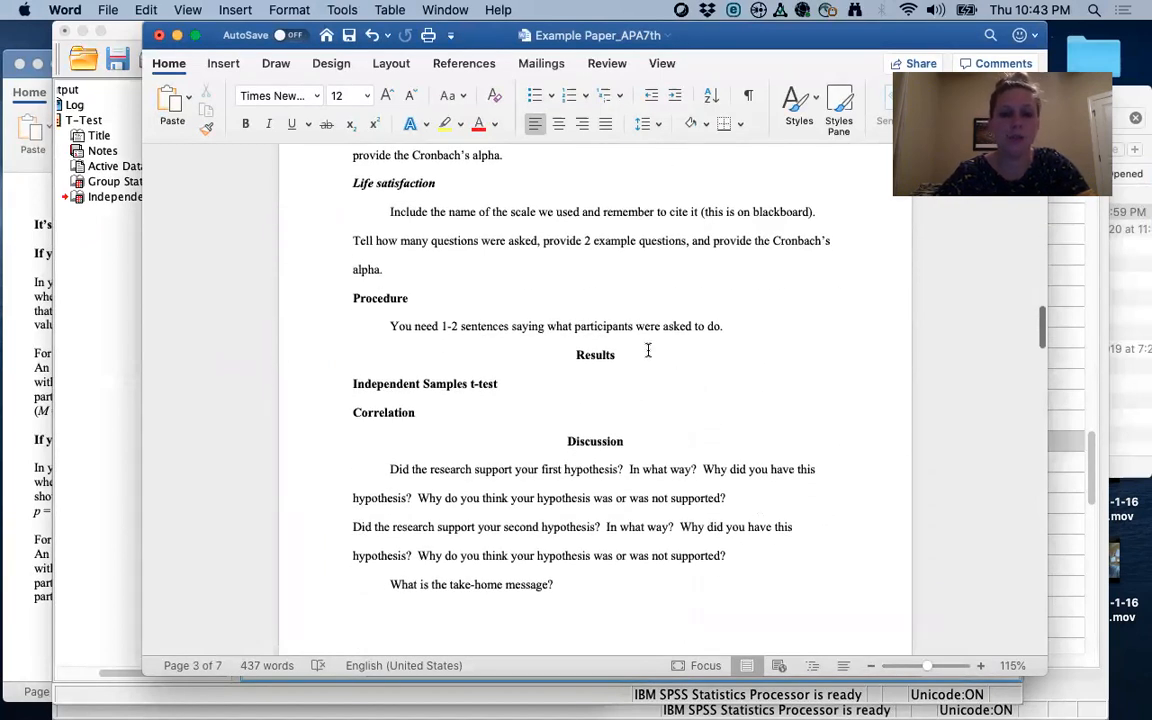
{"action": "left_click", "coordinate": [500, 388]}
{"action": "key", "text": "Return"}
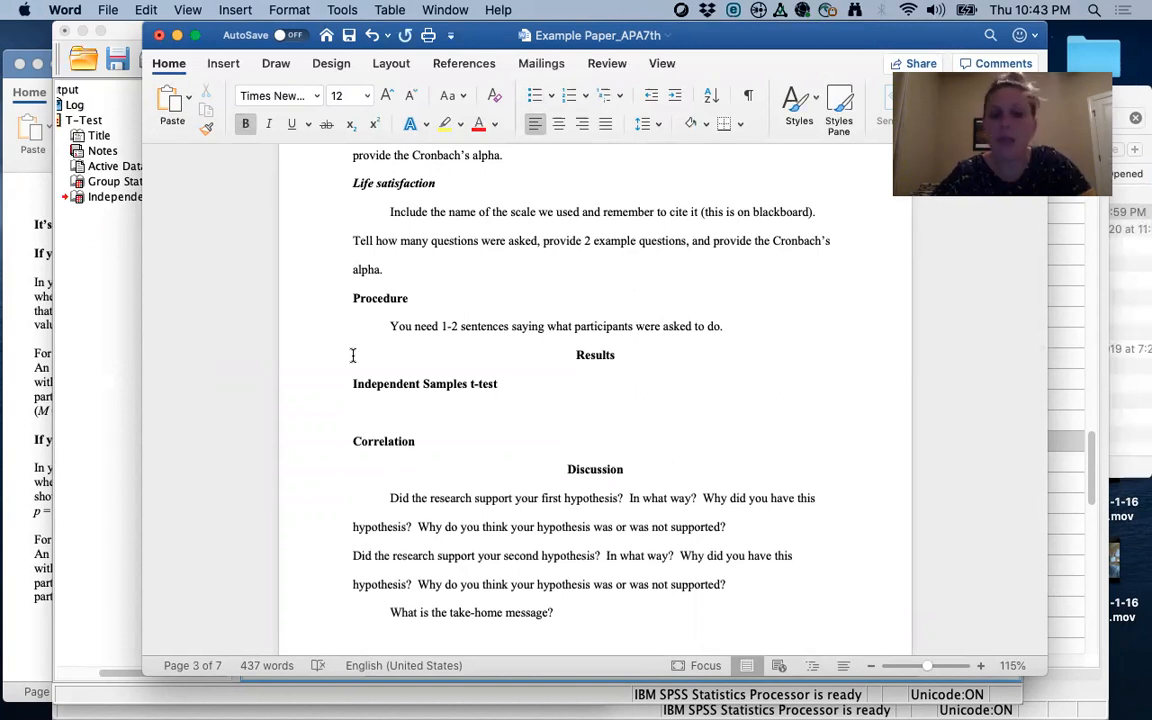
{"action": "left_click", "coordinate": [247, 127]}
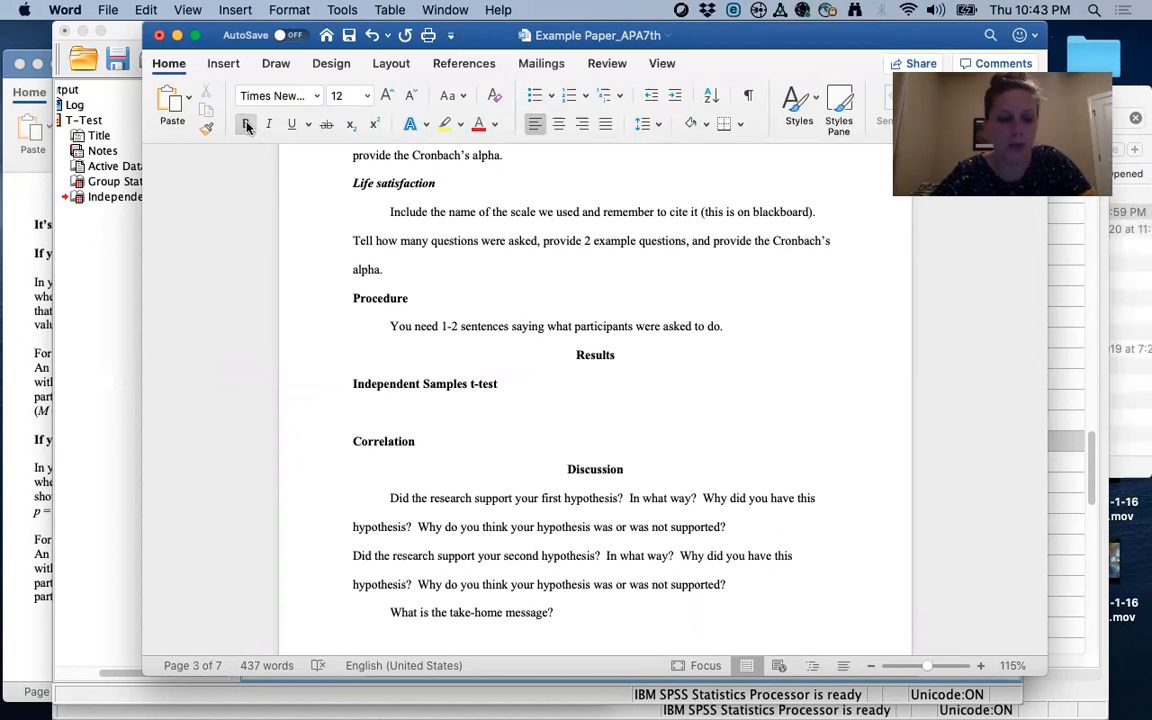
{"action": "key", "text": "Tab"}
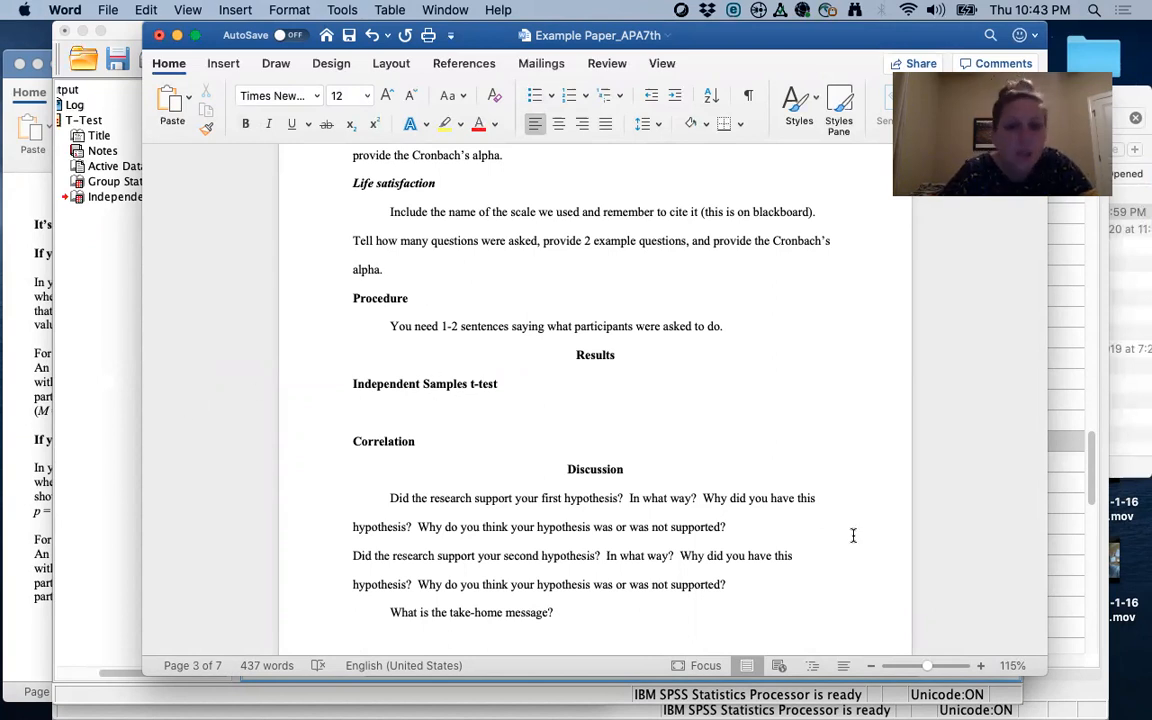
{"action": "left_click_drag", "start_coordinate": [1045, 673], "coordinate": [788, 664]}
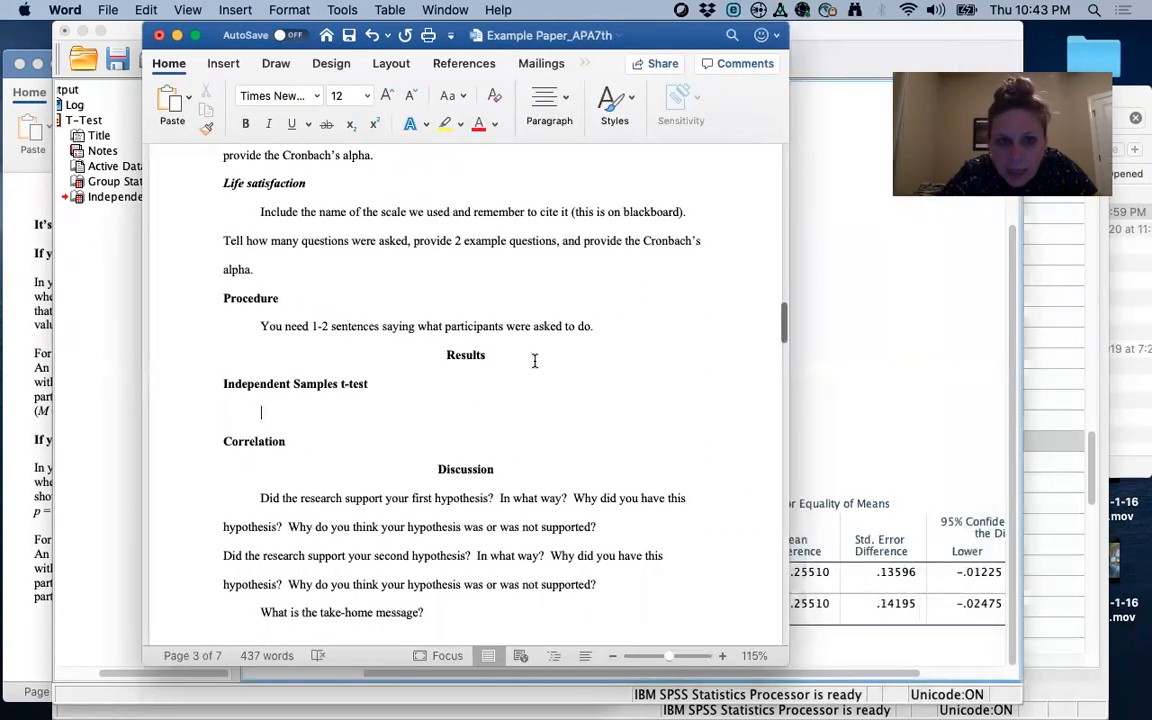
- Place the Example Paper_APA7th window beside the T-test handout, with the write-up templates showing, and return to the empty Independent Samples t-test paragraph
{"action": "left_click_drag", "start_coordinate": [213, 37], "coordinate": [576, 44]}
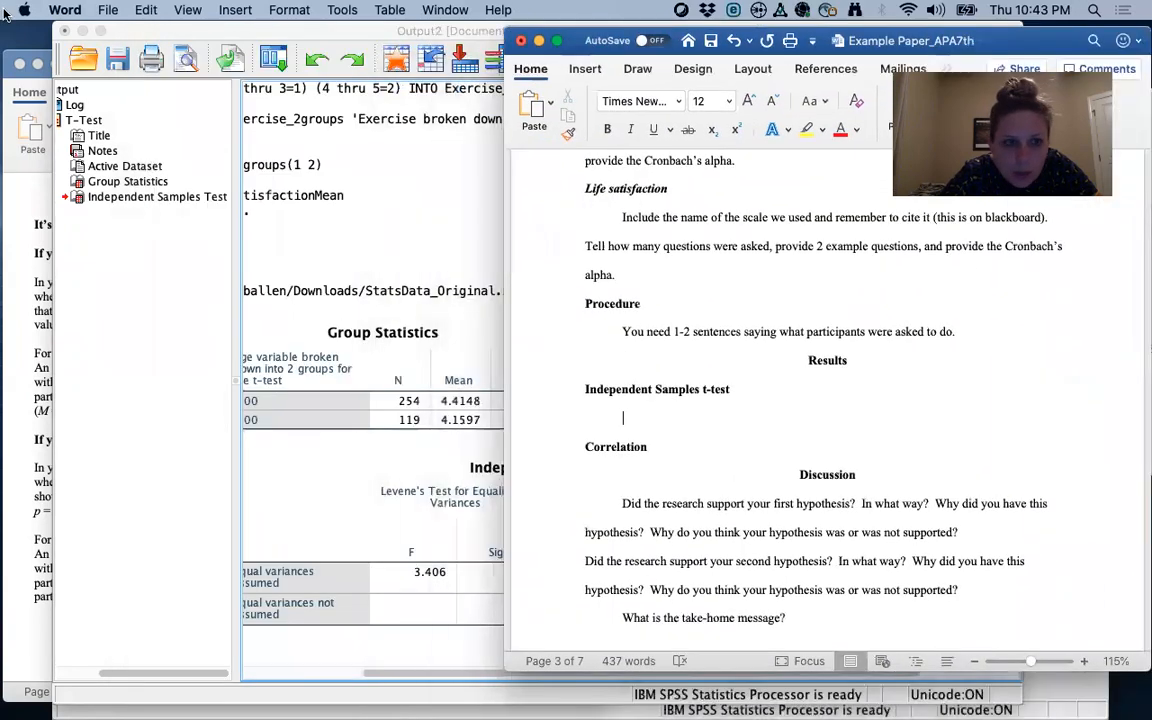
{"action": "left_click", "coordinate": [8, 192]}
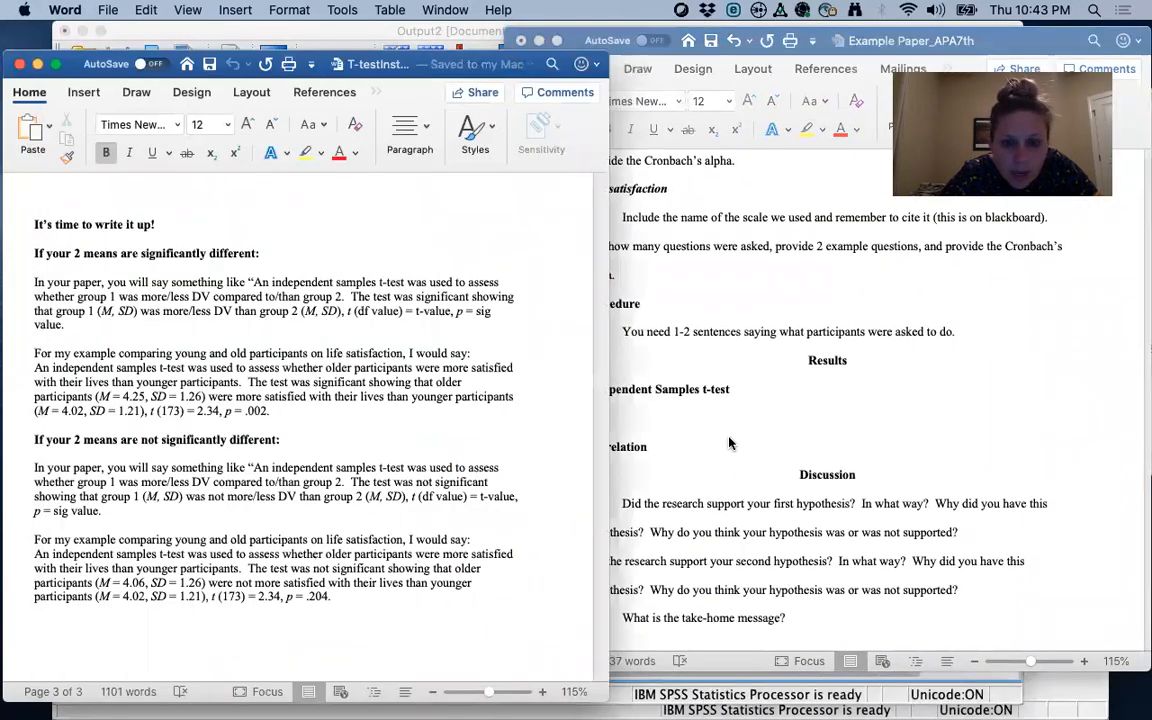
{"action": "left_click", "coordinate": [660, 425]}
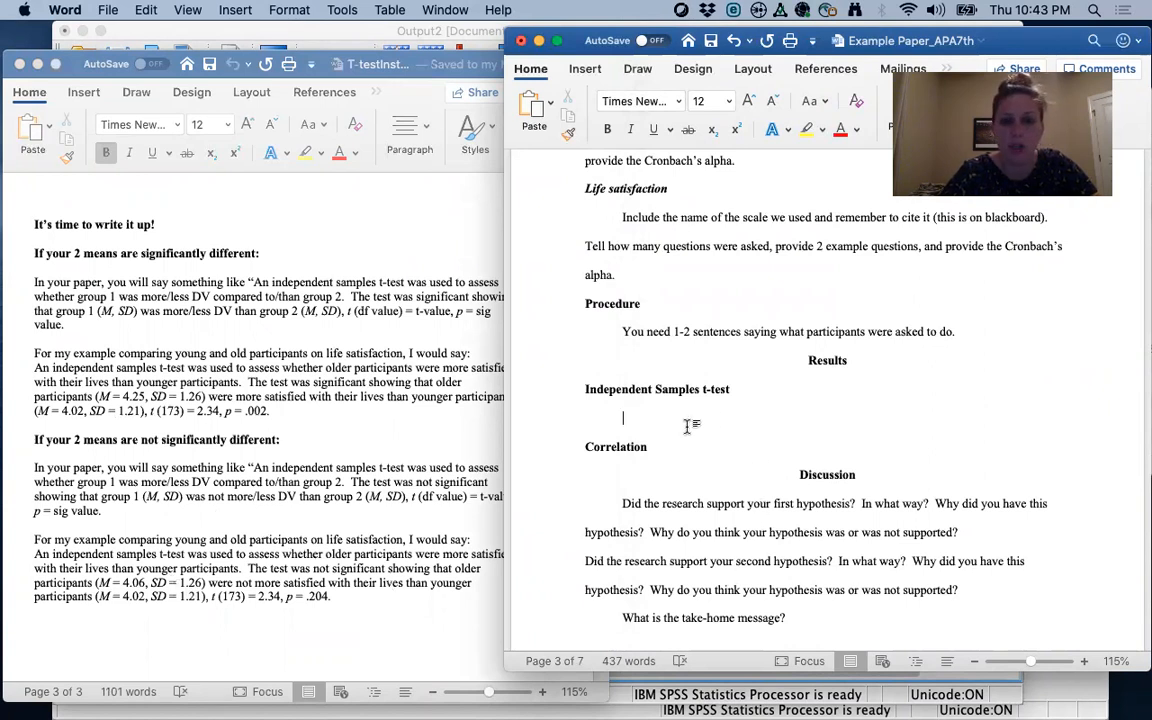
- Write "An independent samples t-test was used to assess whether older participants were more satisfied with their lives than younger participants." under Independent Samples t-test
{"action": "type", "text": "An indep"}
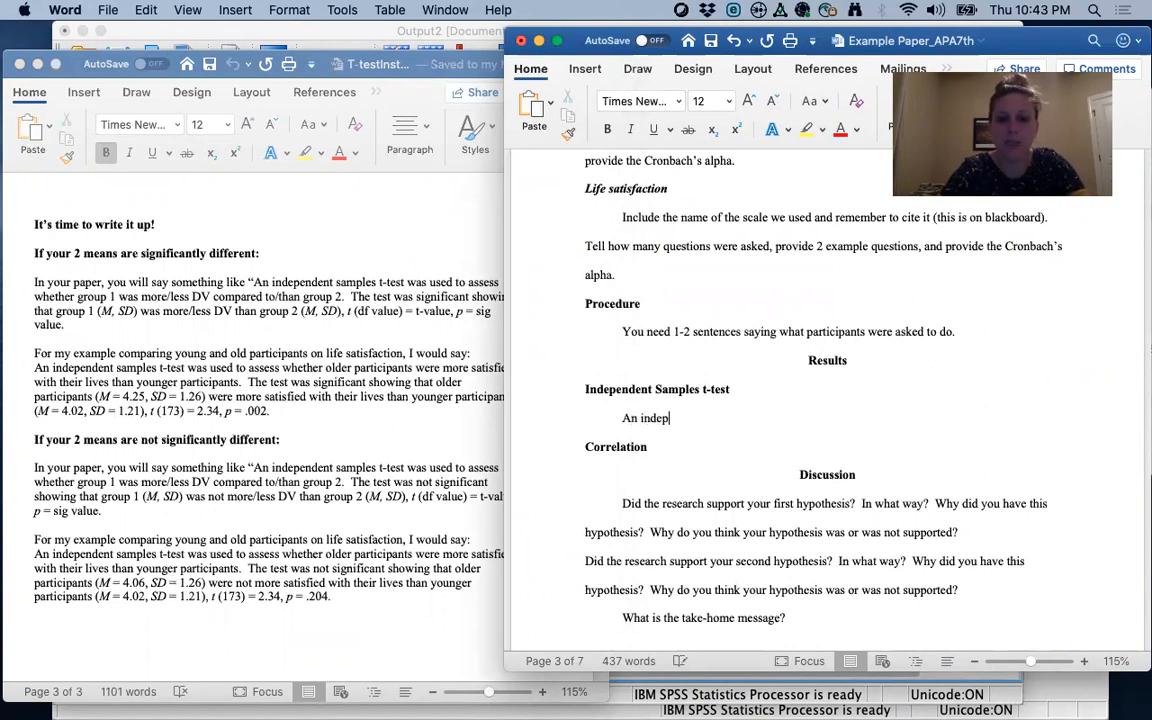
{"action": "type", "text": "endent sampels"}
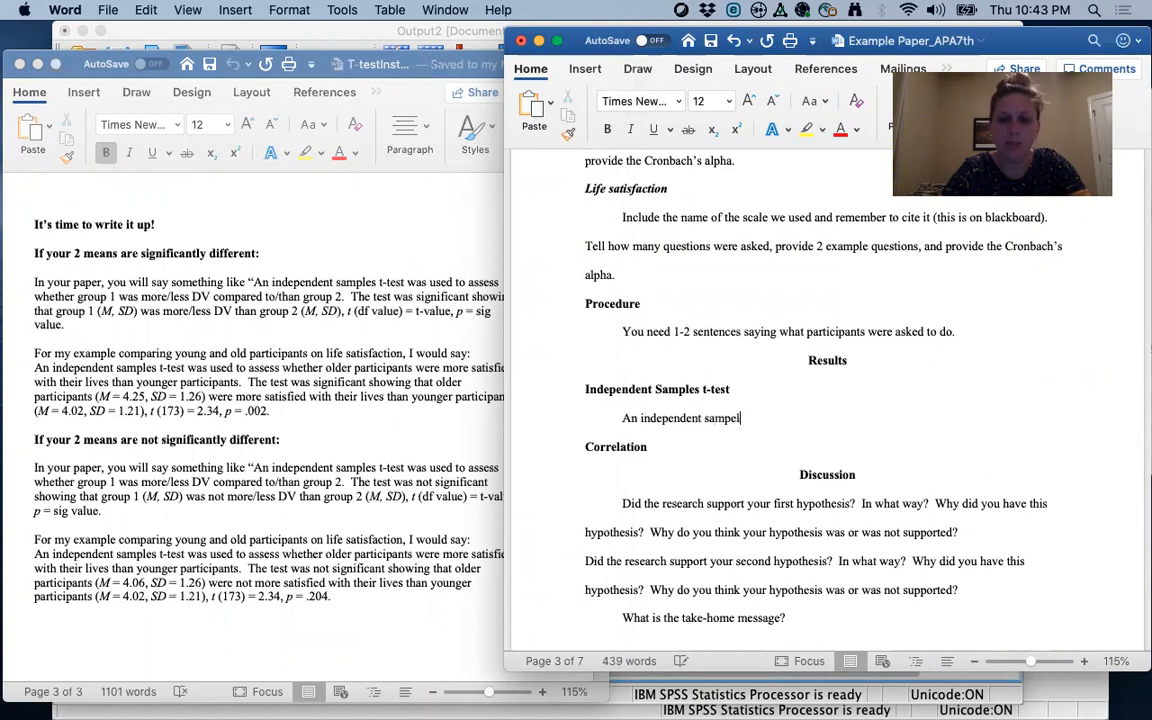
{"action": "key", "text": "BackSpace"}
{"action": "type", "text": "les t-test "}
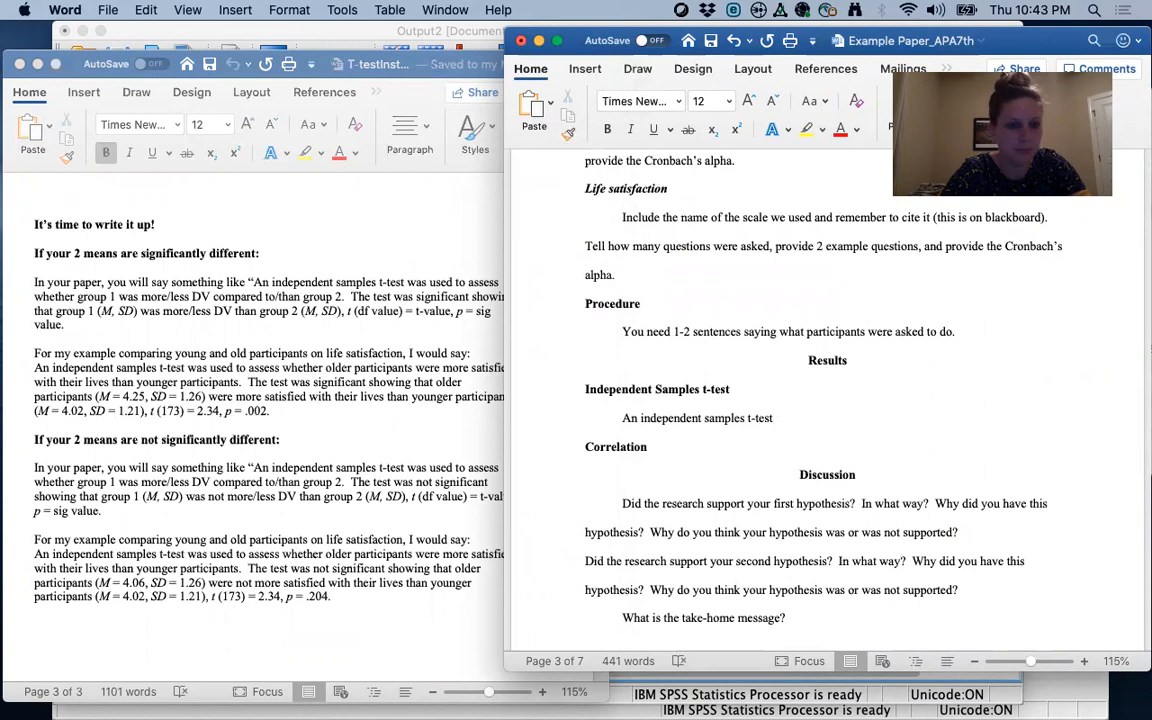
{"action": "type", "text": "was used to "}
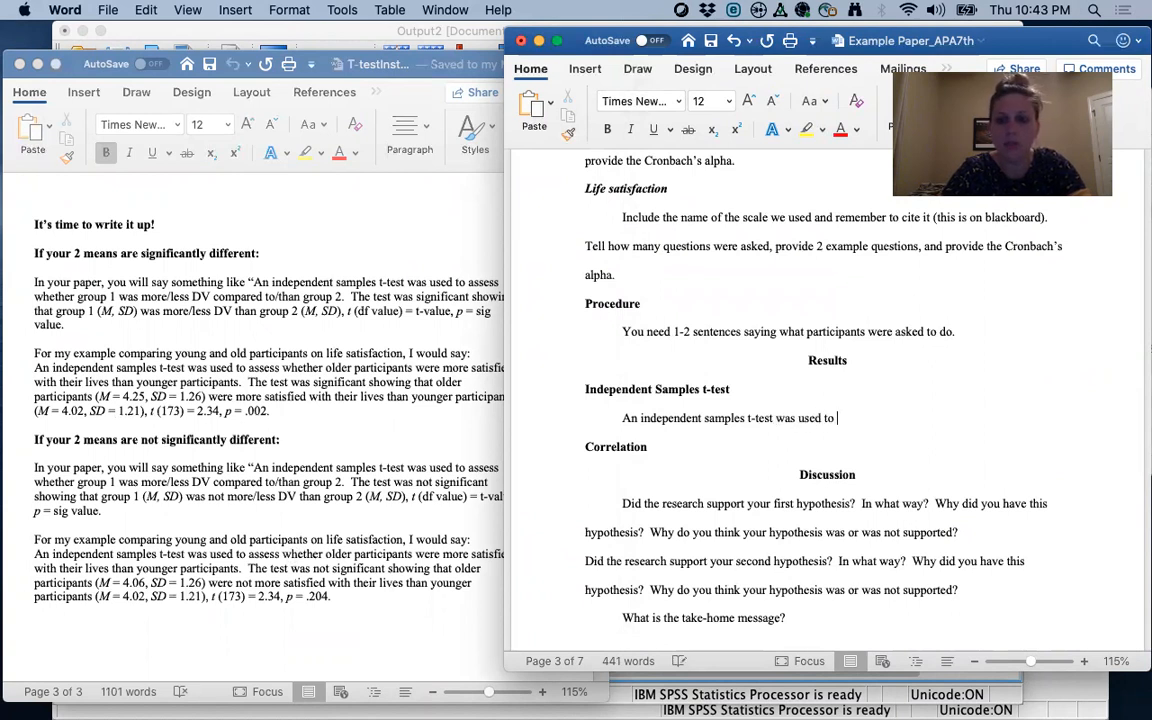
{"action": "type", "text": "assess whether older participants were more satisfied w"}
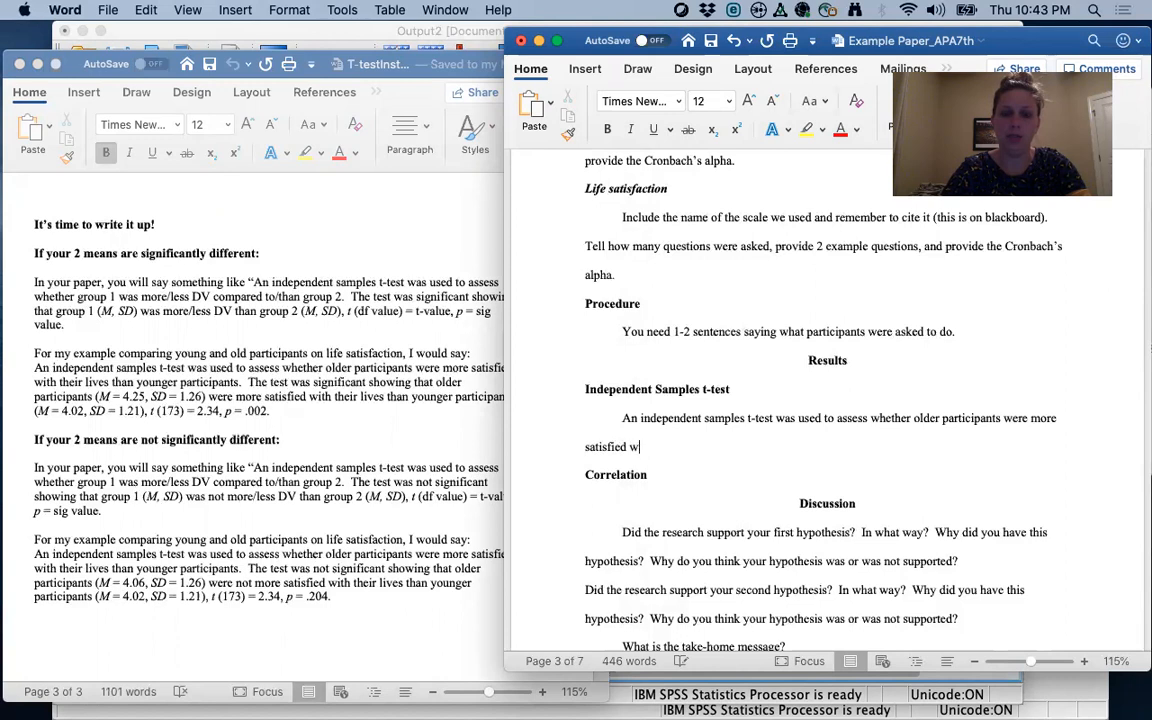
{"action": "type", "text": "ith their lives "}
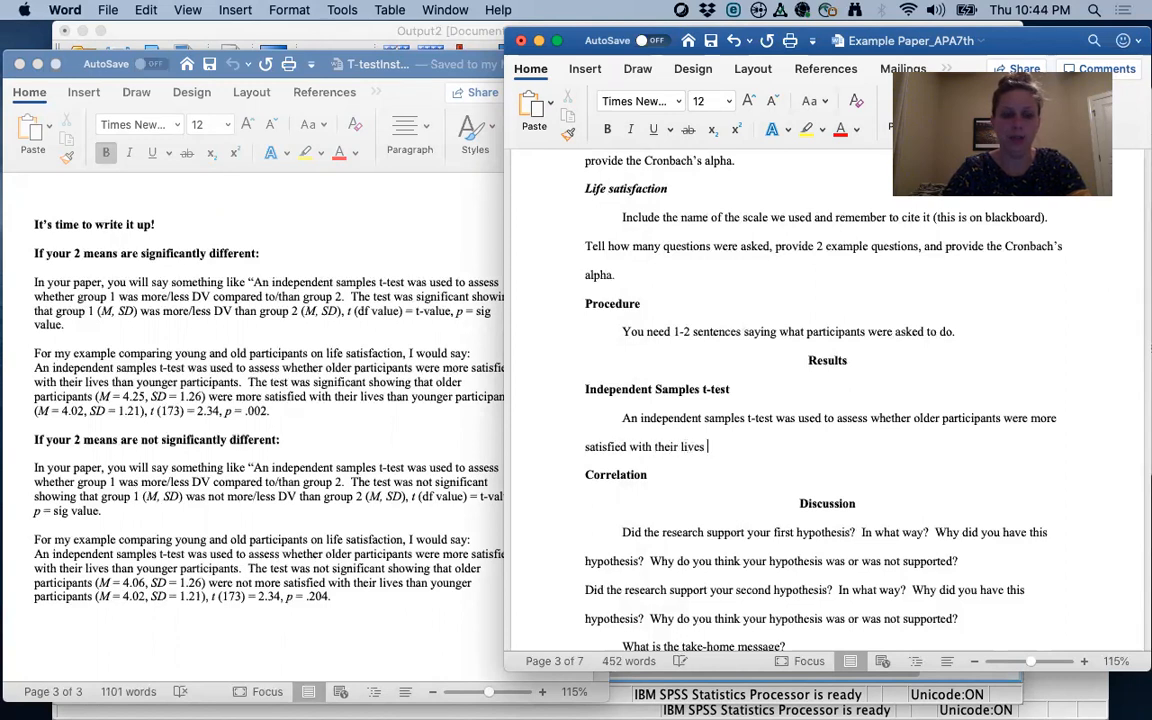
{"action": "type", "text": "than younger participants."}
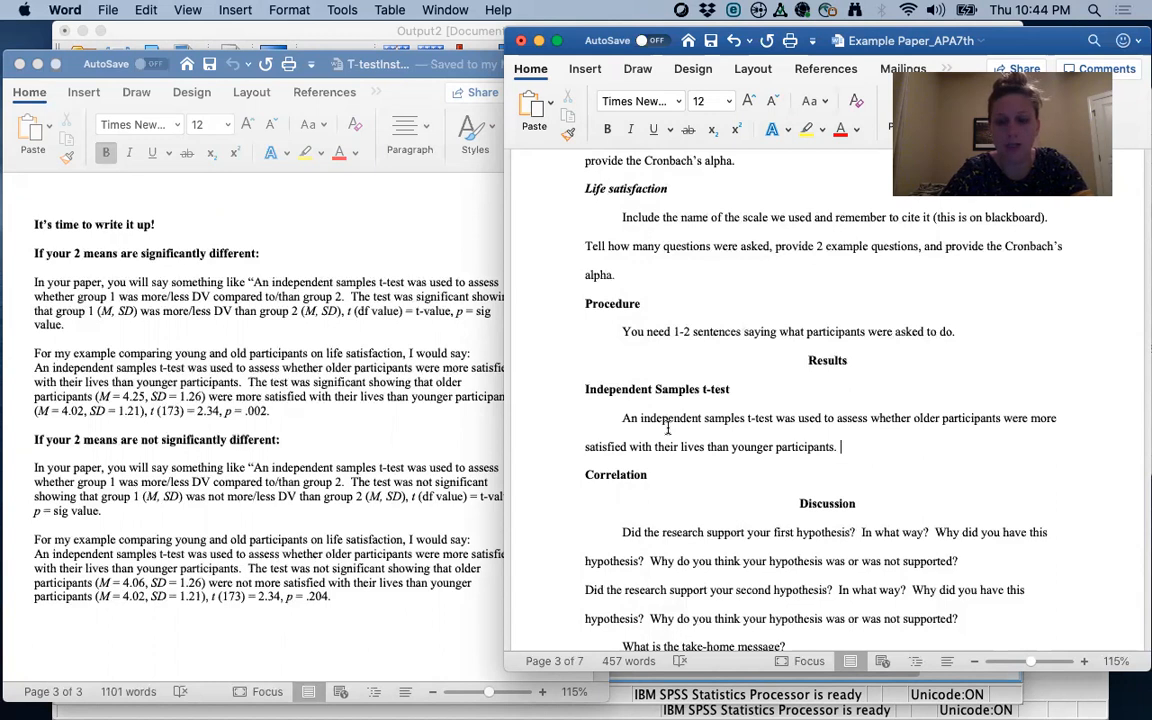
- Begin the second sentence of the paragraph with "The test was not significant showing that older participants"
{"action": "type", "text": "The test "}
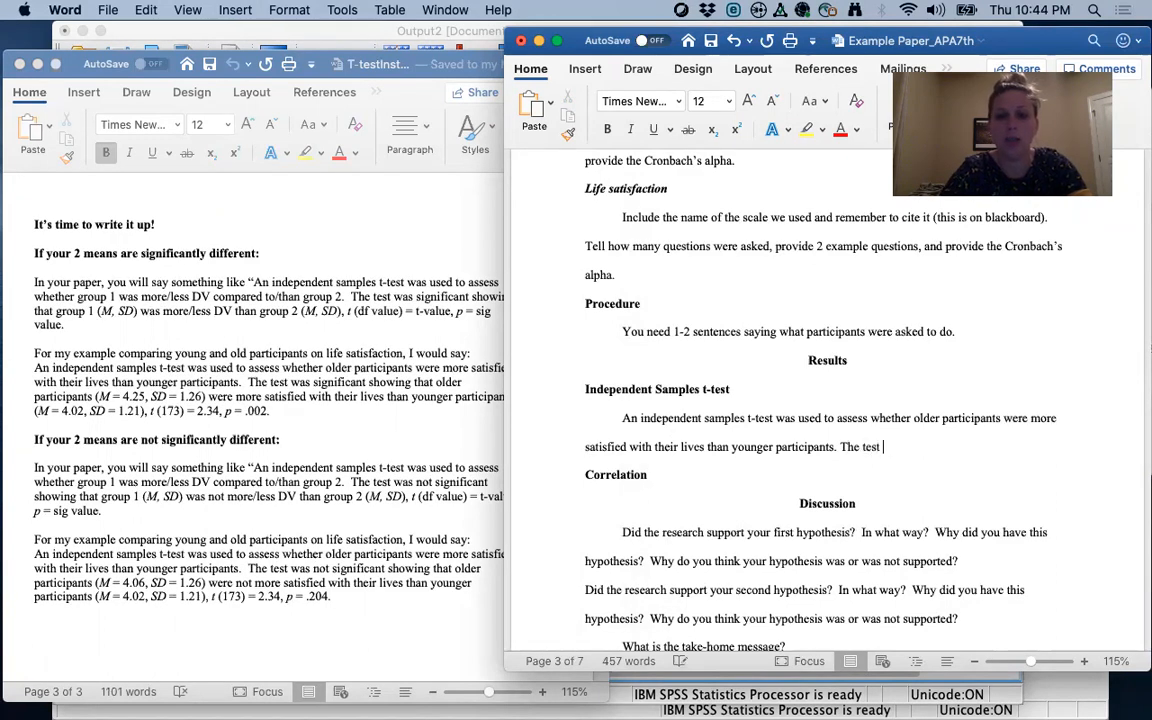
{"action": "type", "text": "was not significant showing that o"}
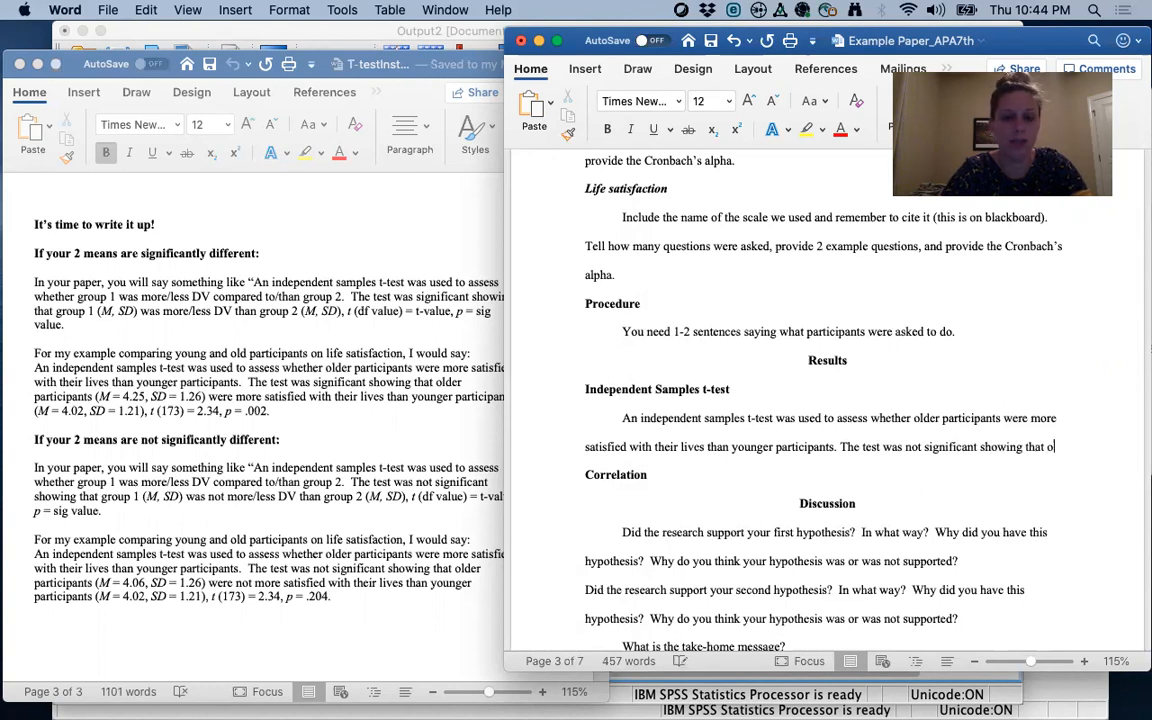
{"action": "type", "text": "lder participants"}
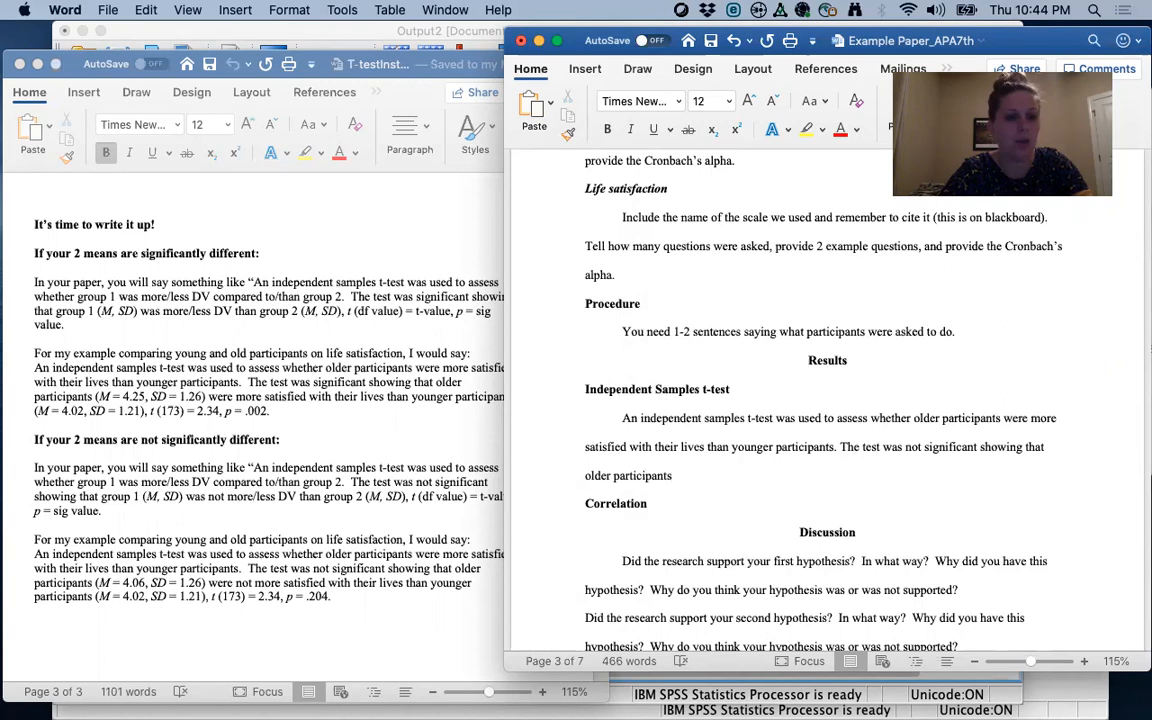
- Look up the older group's mean and standard deviation in the SPSS Group Statistics table and add "(M = 4.16, SD = 1.32)" after "older participants"
{"action": "key", "text": "ctrl+Up"}
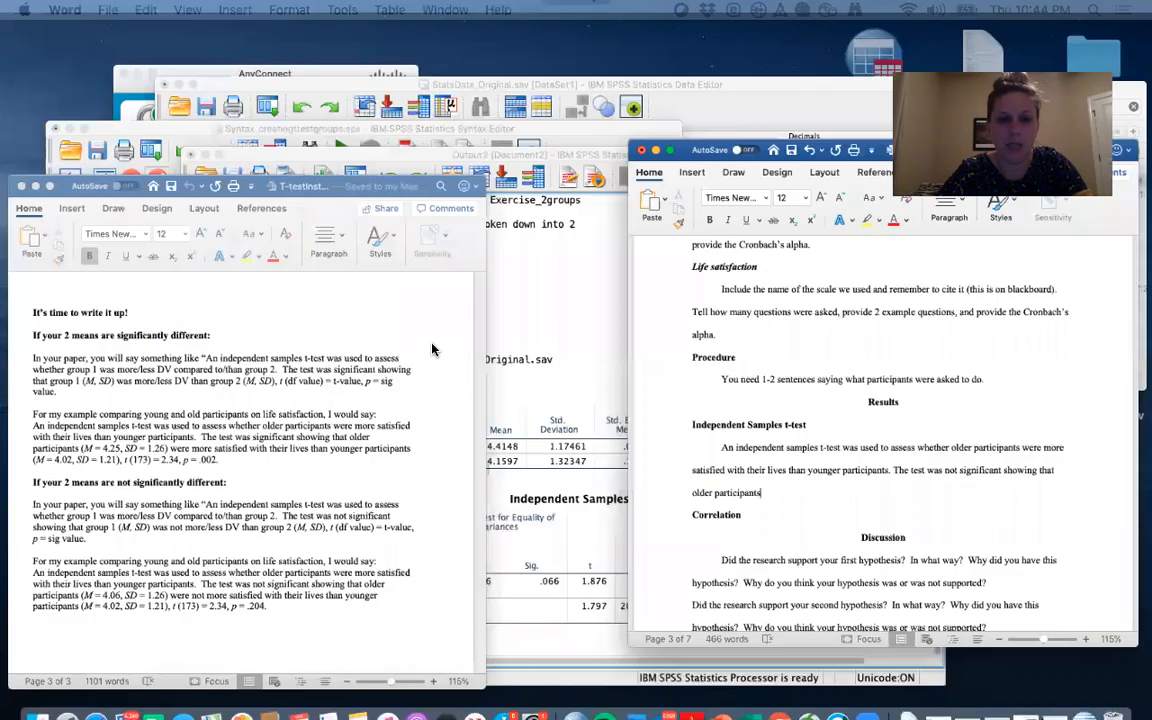
{"action": "left_click", "coordinate": [610, 420]}
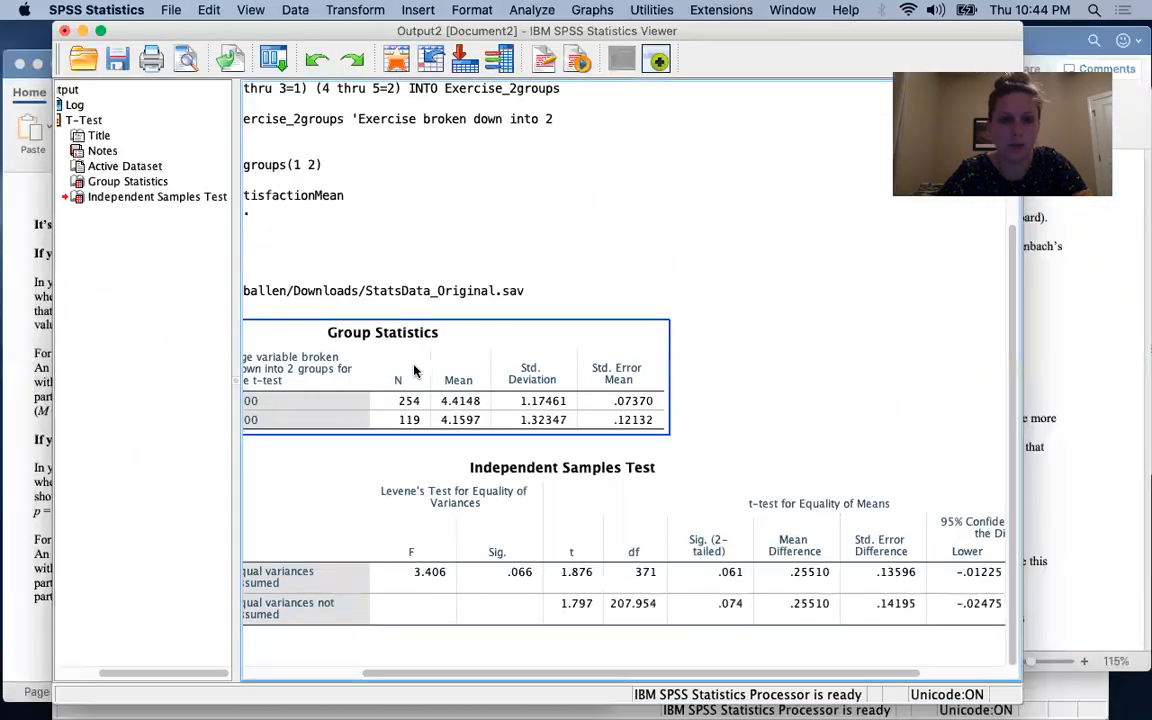
{"action": "scroll", "coordinate": [416, 370], "scroll_direction": "left", "scroll_amount": 5}
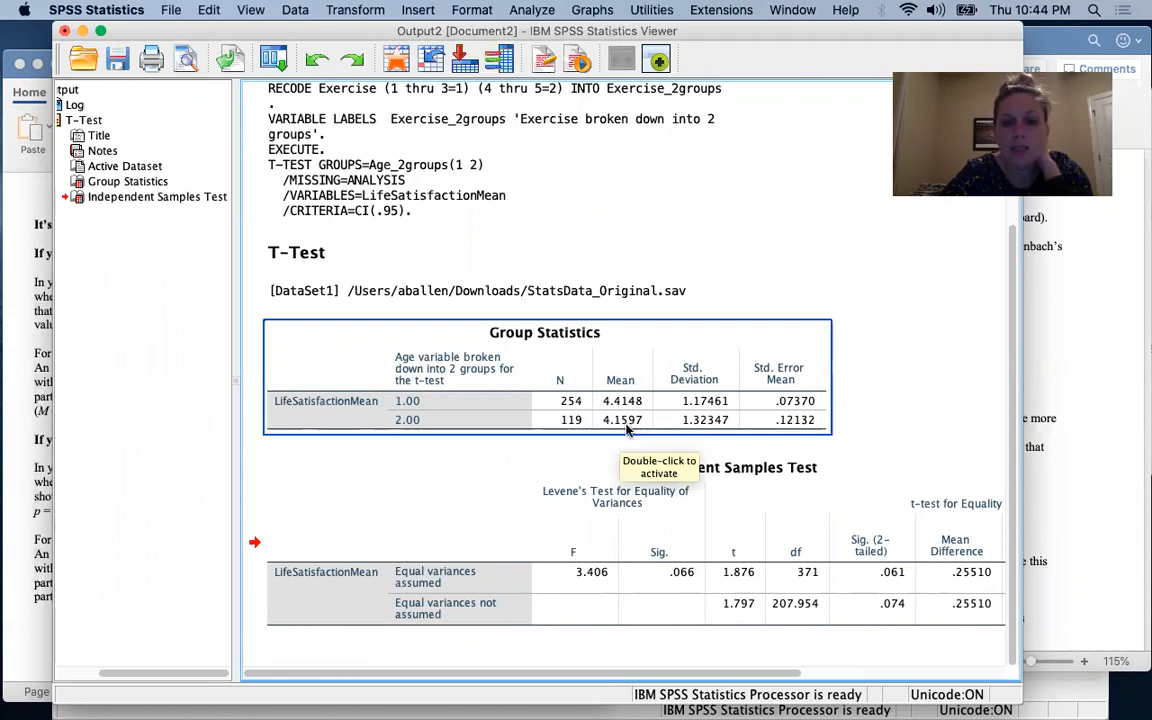
{"action": "left_click", "coordinate": [850, 460]}
{"action": "key", "text": "super+Tab"}
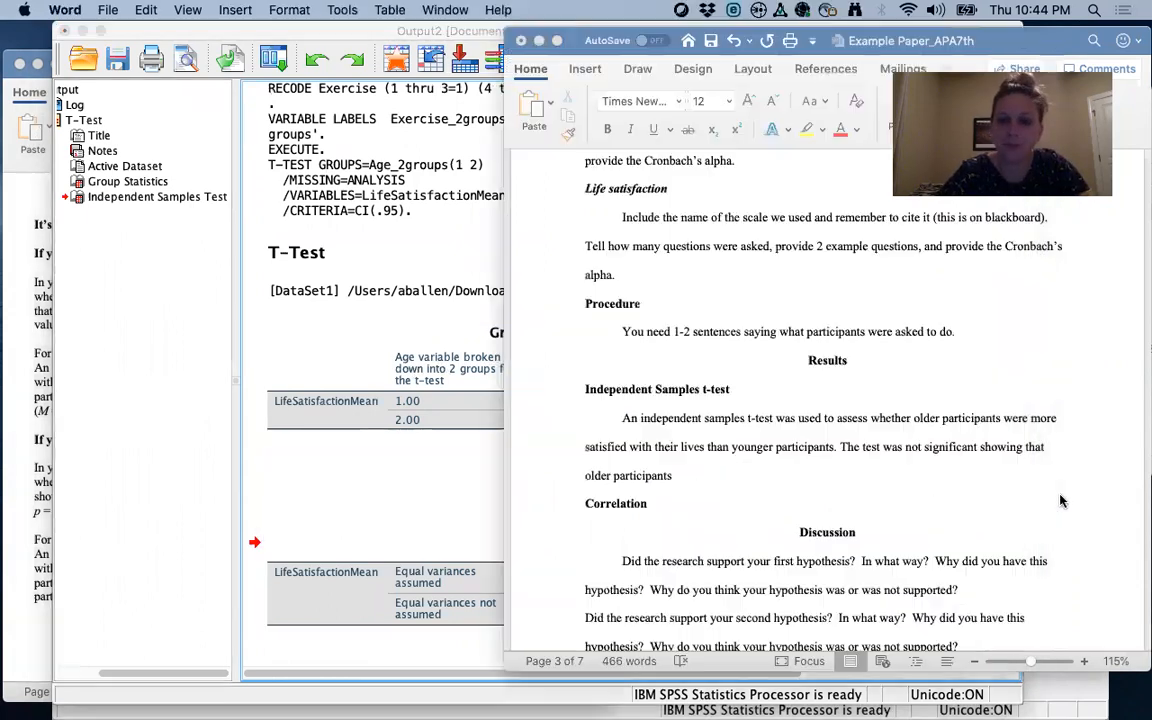
{"action": "type", "text": "(M"}
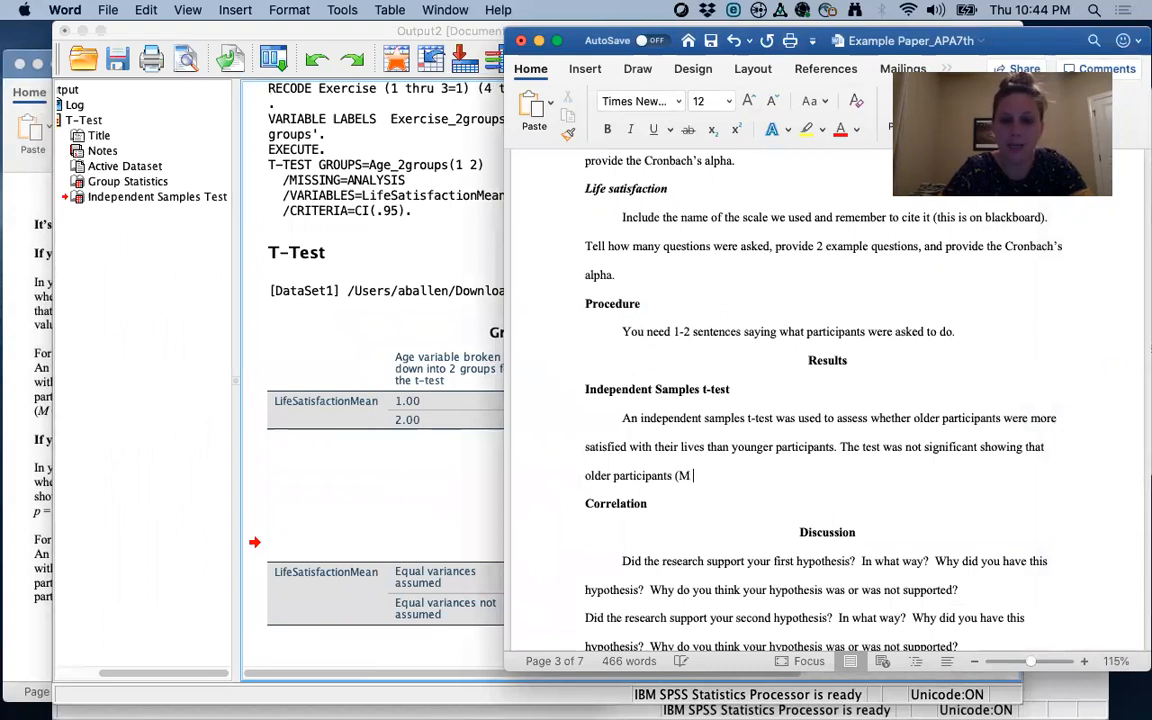
{"action": "type", "text": " = 4.16, SD ="}
{"action": "left_click", "coordinate": [412, 411]}
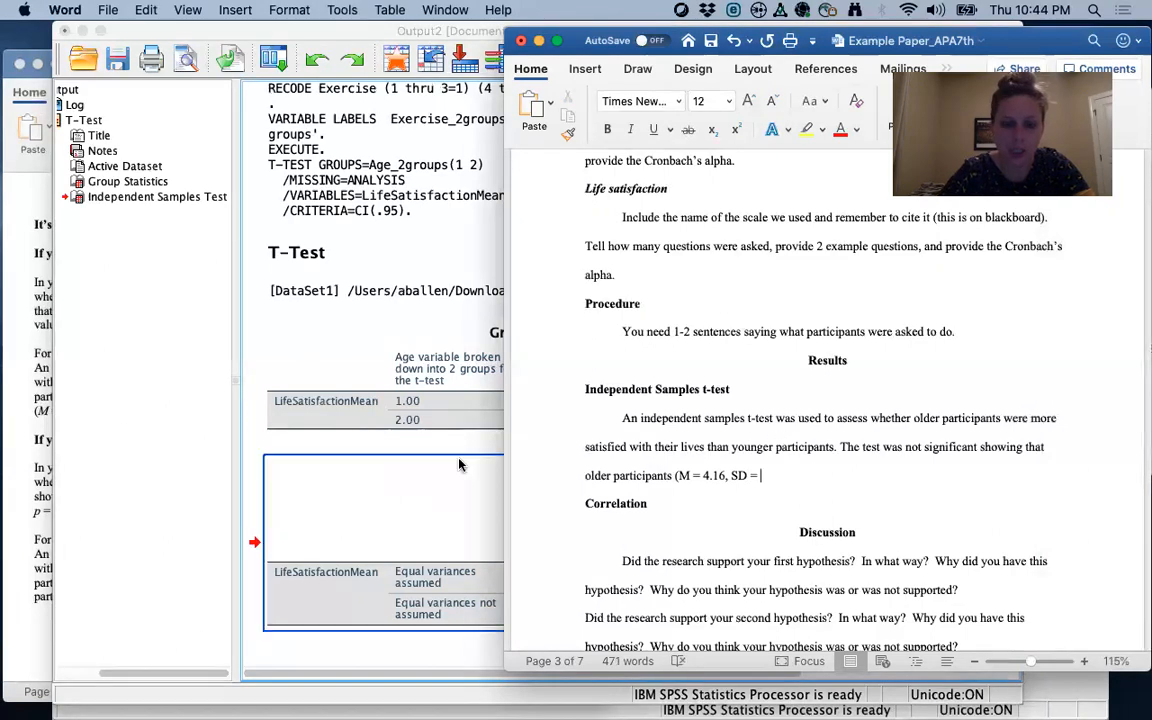
{"action": "left_click", "coordinate": [924, 437]}
{"action": "left_click", "coordinate": [1083, 500]}
{"action": "type", "text": "1.32)"}
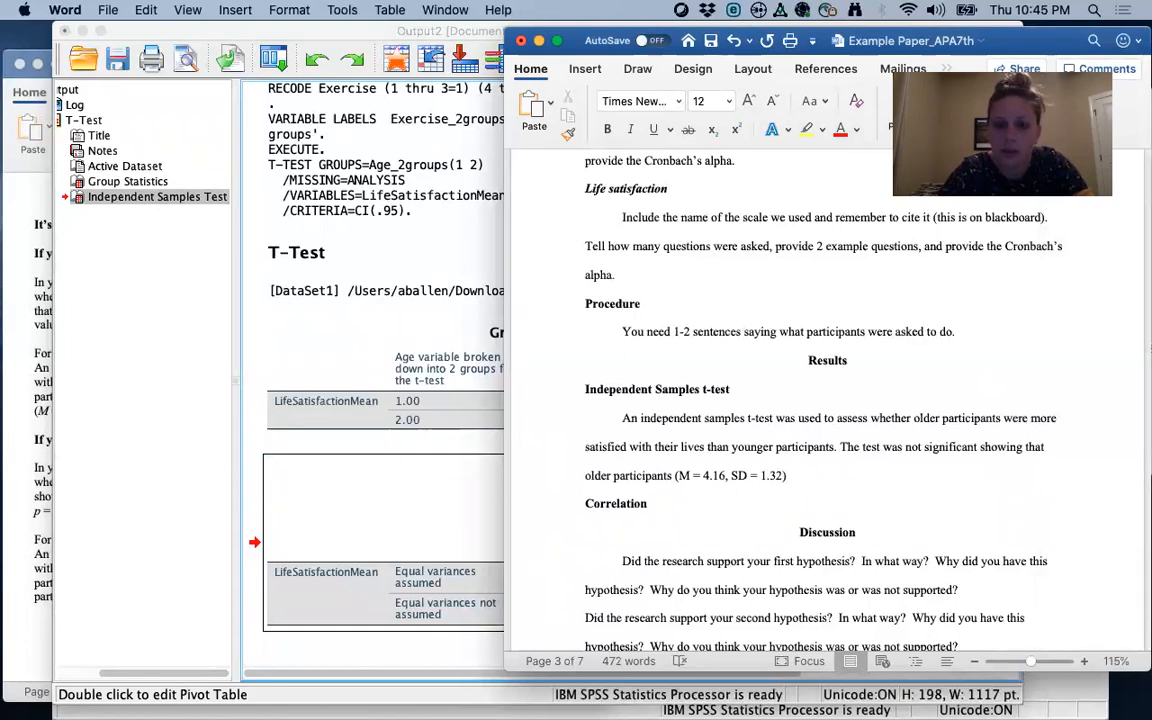
- Continue the sentence with "were not more satisfied with their lives than younger participants"
{"action": "type", "text": " were not more "}
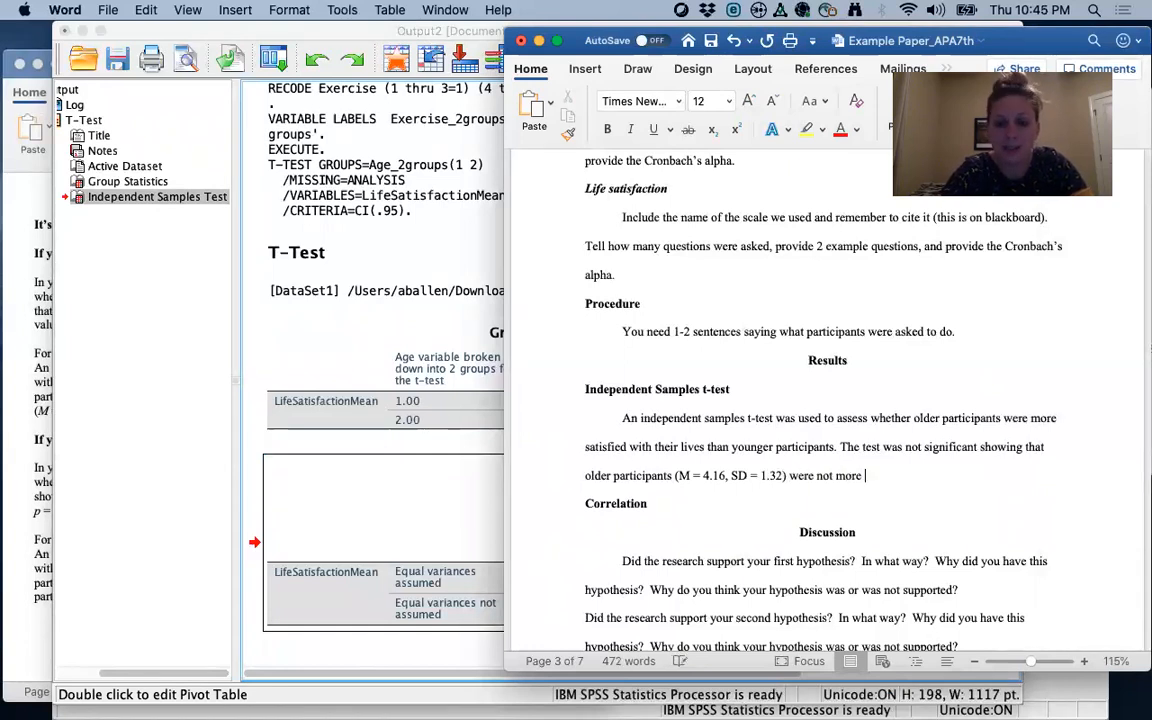
{"action": "type", "text": "satisfied with hte"}
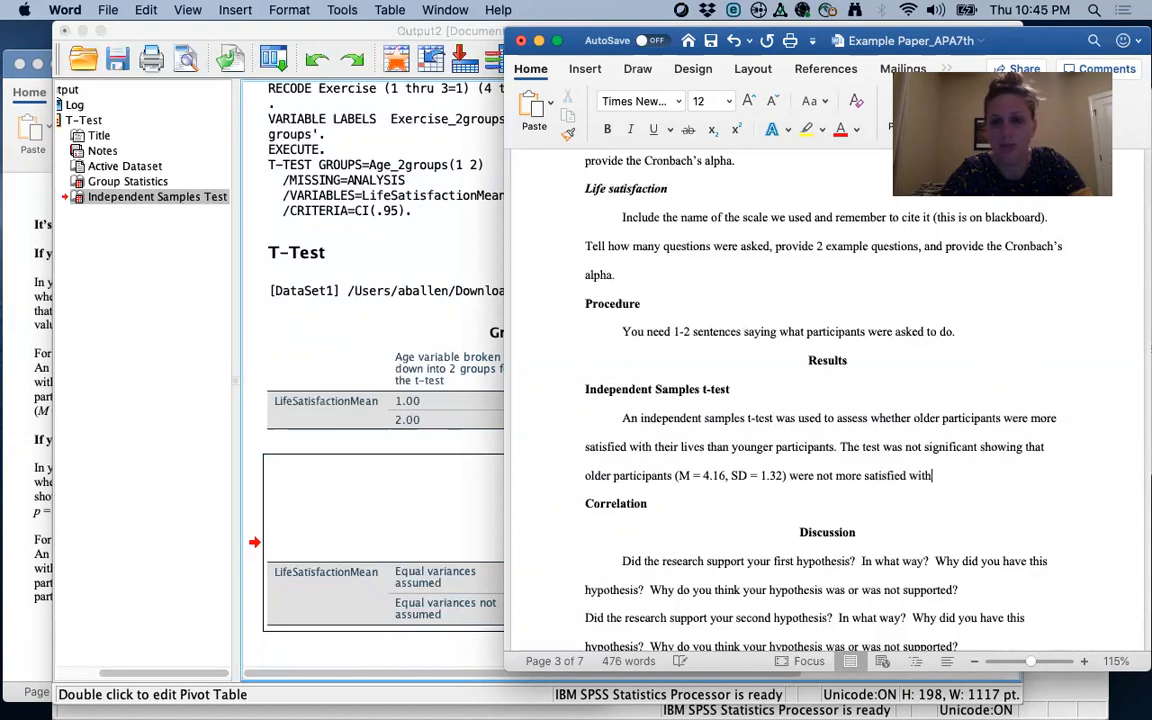
{"action": "key", "text": "BackSpace"}
{"action": "key", "text": "BackSpace"}
{"action": "key", "text": "BackSpace"}
{"action": "type", "text": "their lives than y"}
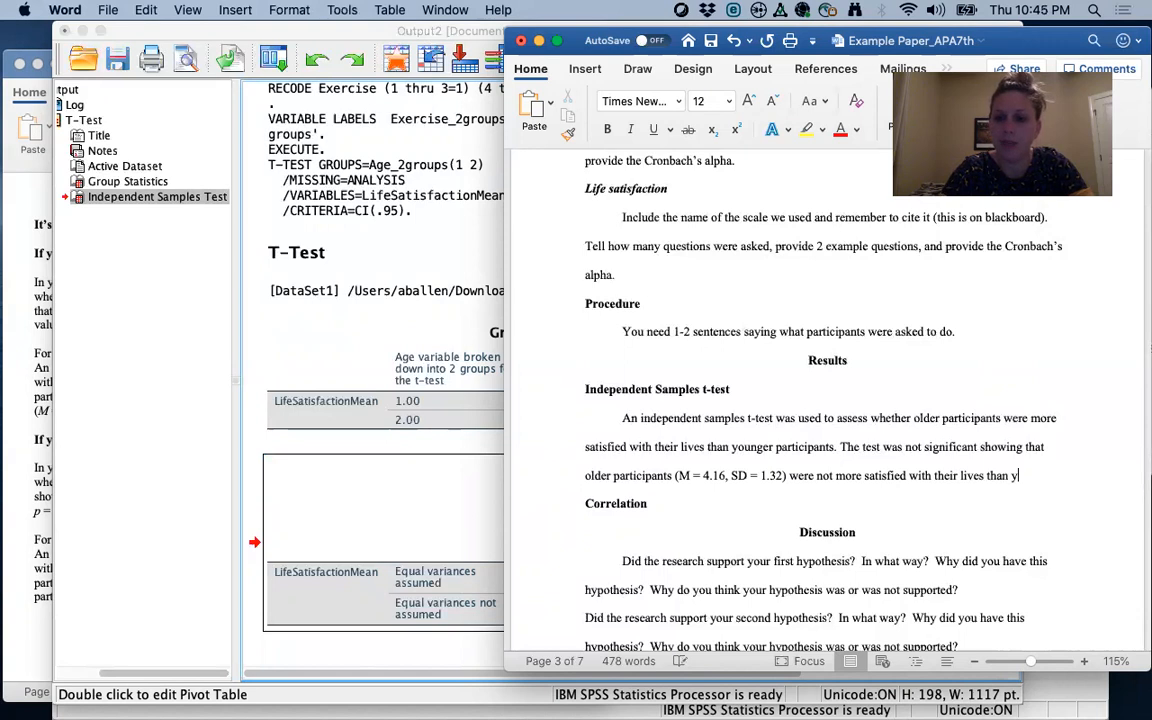
{"action": "type", "text": "ounger participants "}
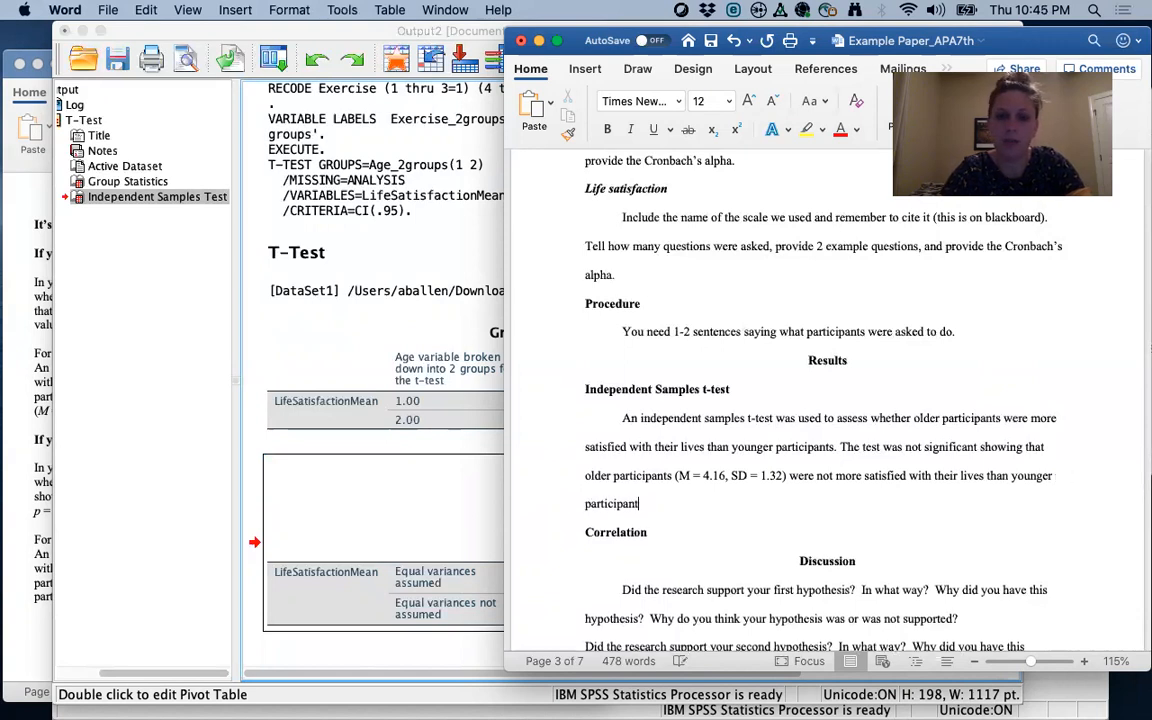
- Add the younger group's statistics from the SPSS output as "(M = 4.41, SD =1.17), t (", dismissing the GoogleSoftwareUpdate.bundle alert
{"action": "type", "text": "(M"}
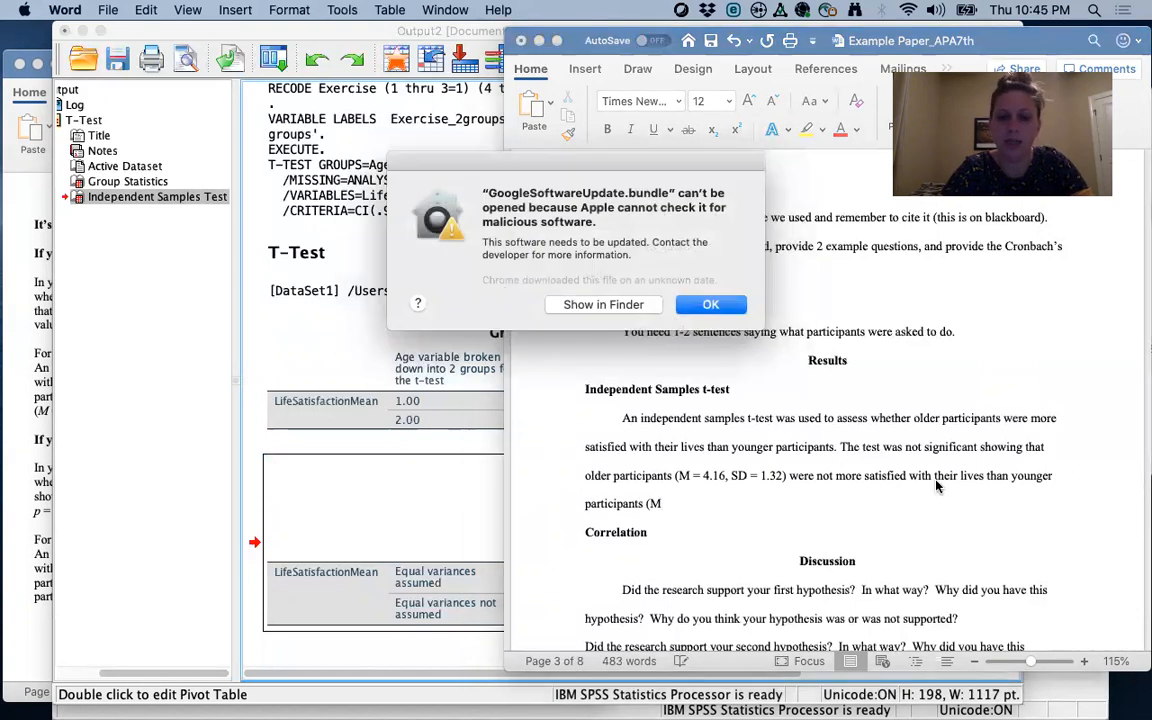
{"action": "key", "text": "Return"}
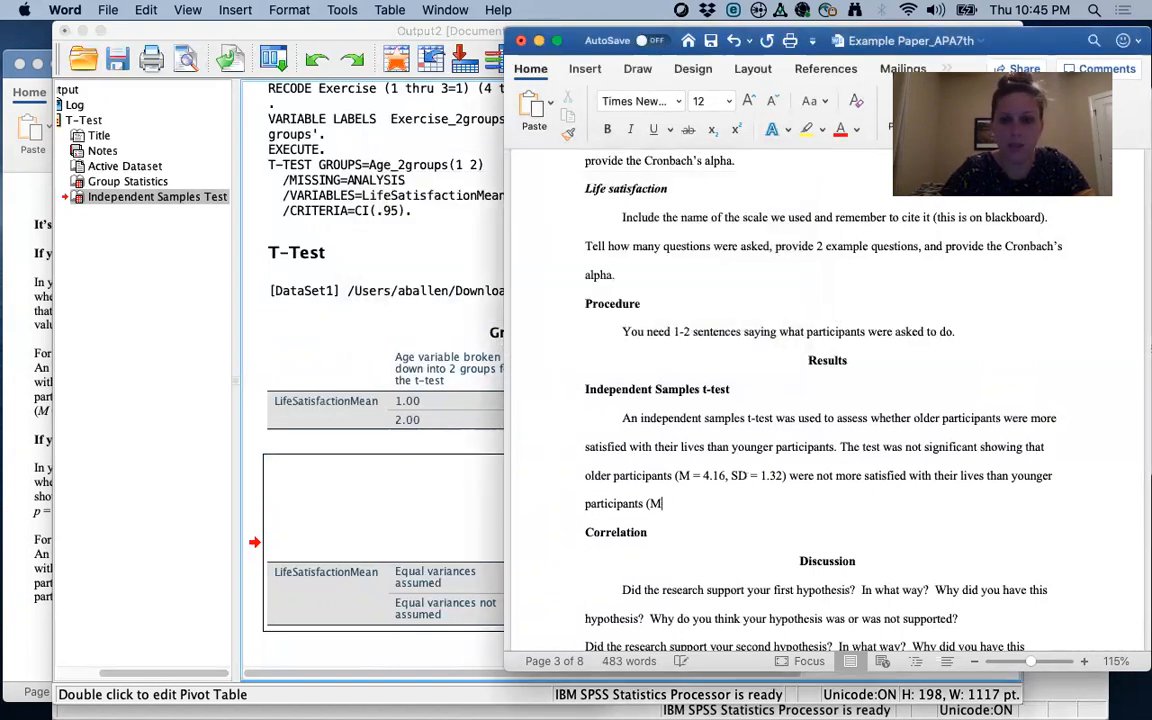
{"action": "left_click", "coordinate": [426, 431]}
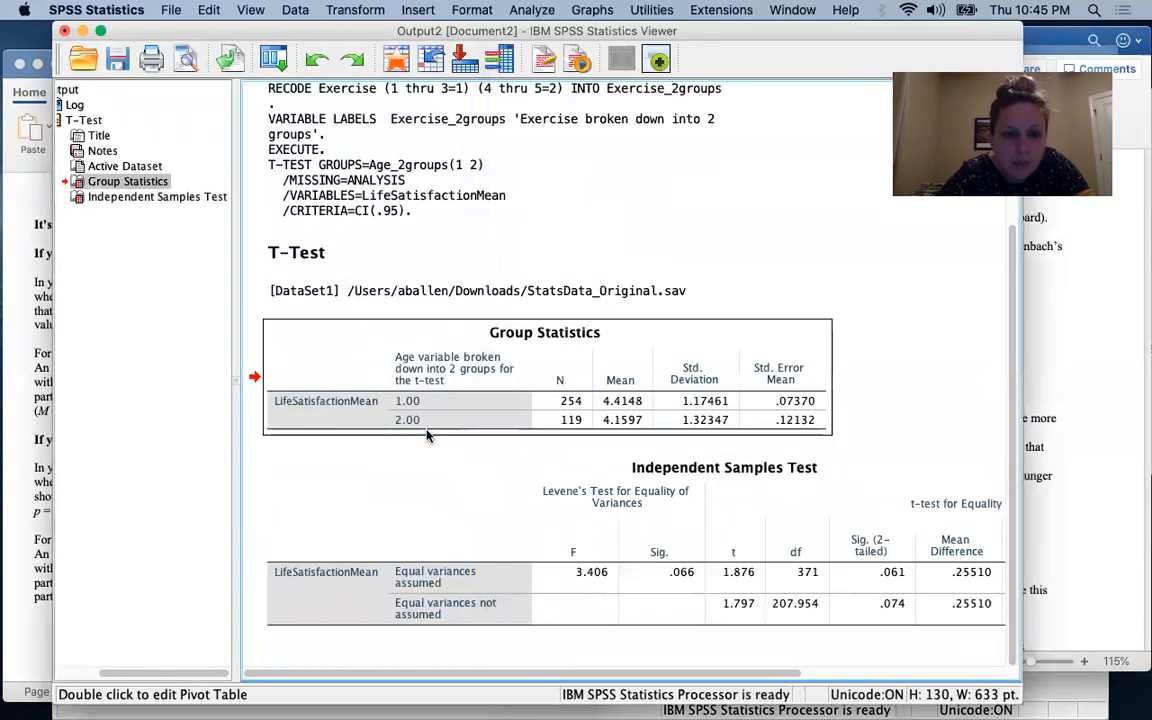
{"action": "left_click", "coordinate": [1135, 506]}
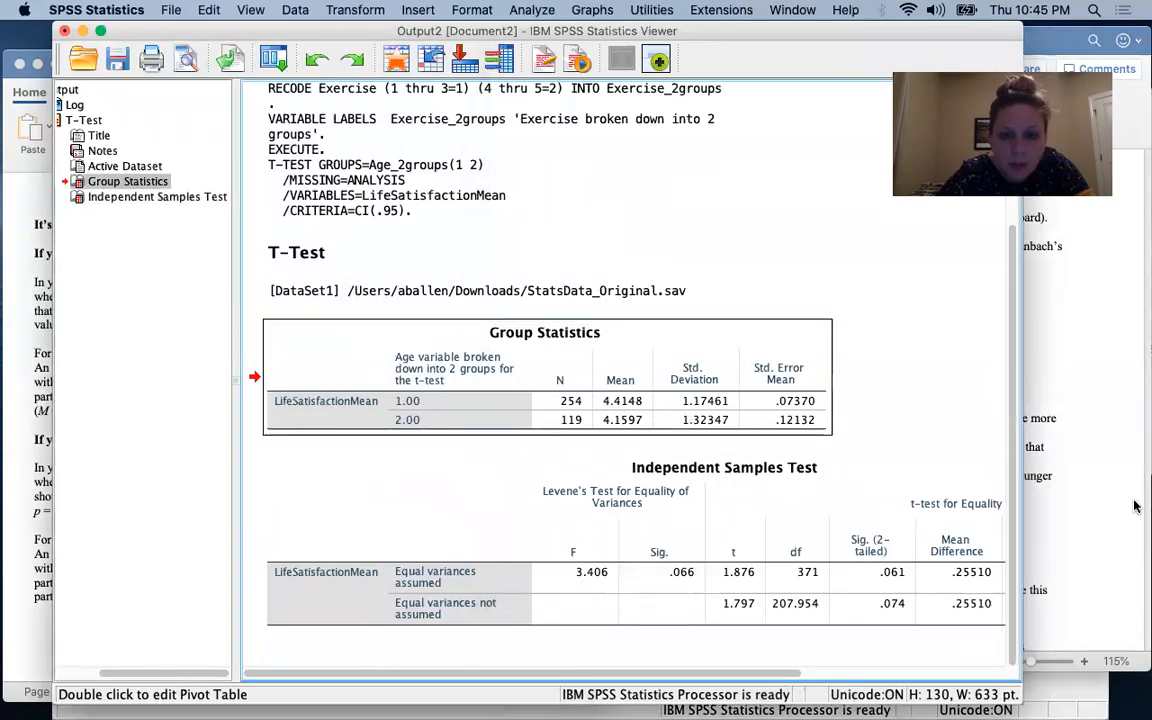
{"action": "left_click", "coordinate": [1103, 512]}
{"action": "type", "text": "= 4.1"}
{"action": "key", "text": "BackSpace"}
{"action": "type", "text": ".41, SD ="}
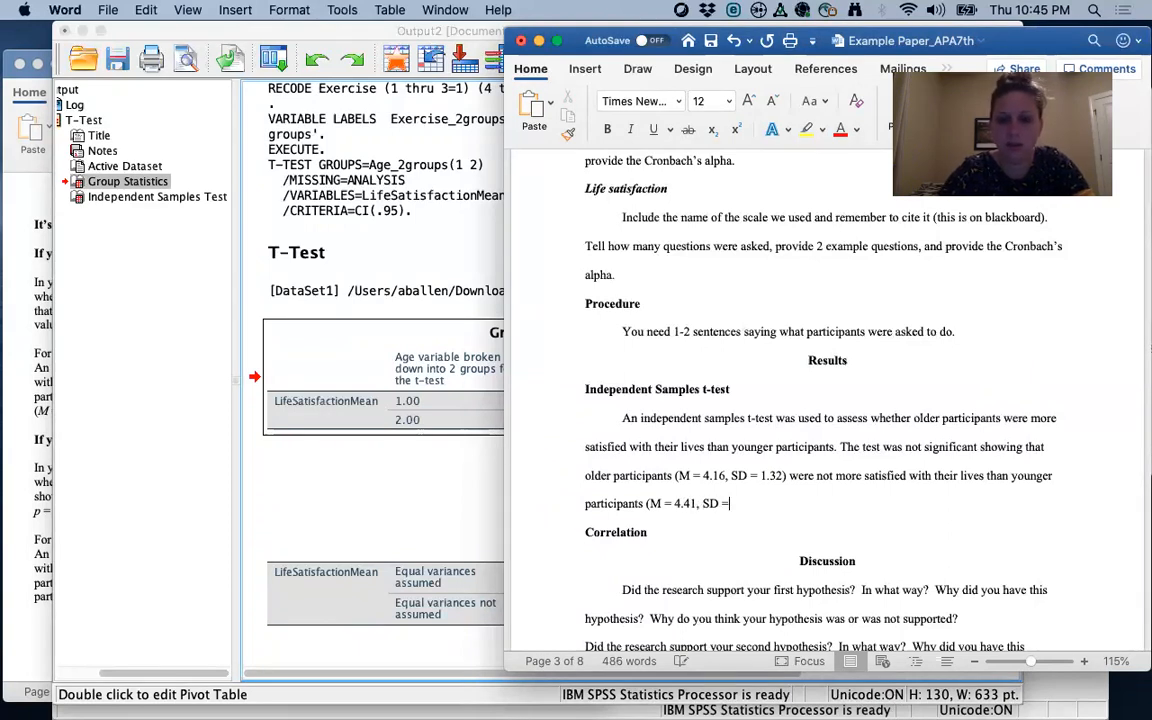
{"action": "left_click", "coordinate": [435, 502]}
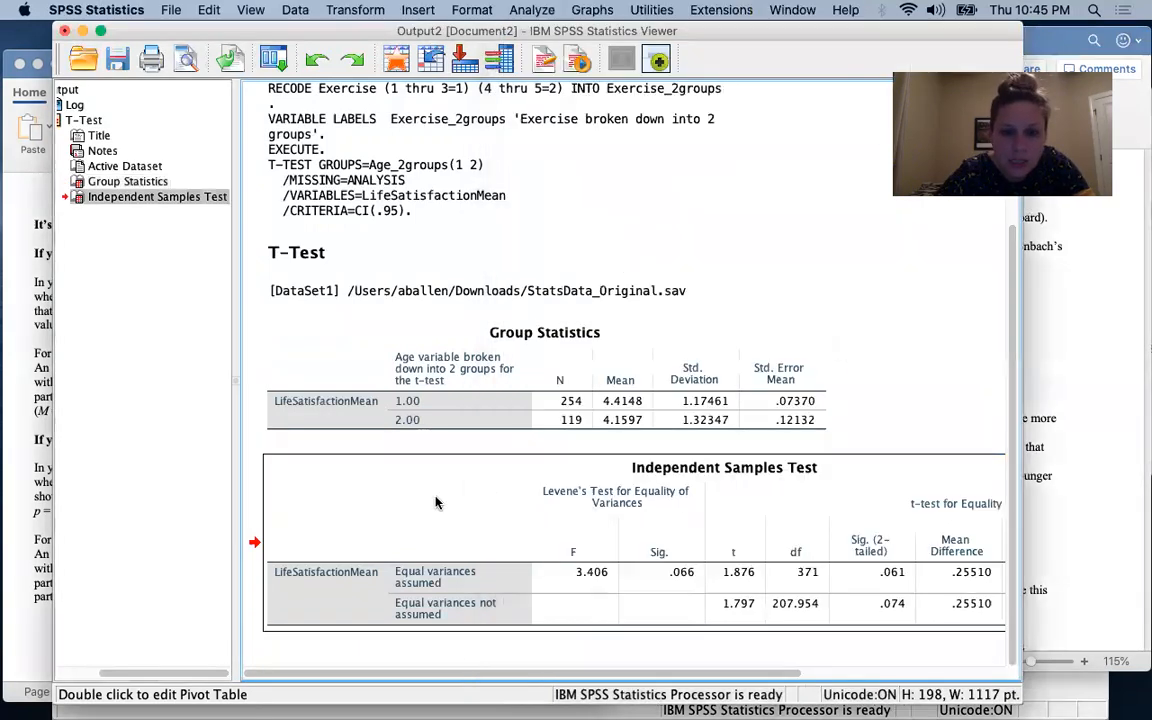
{"action": "left_click", "coordinate": [1060, 488]}
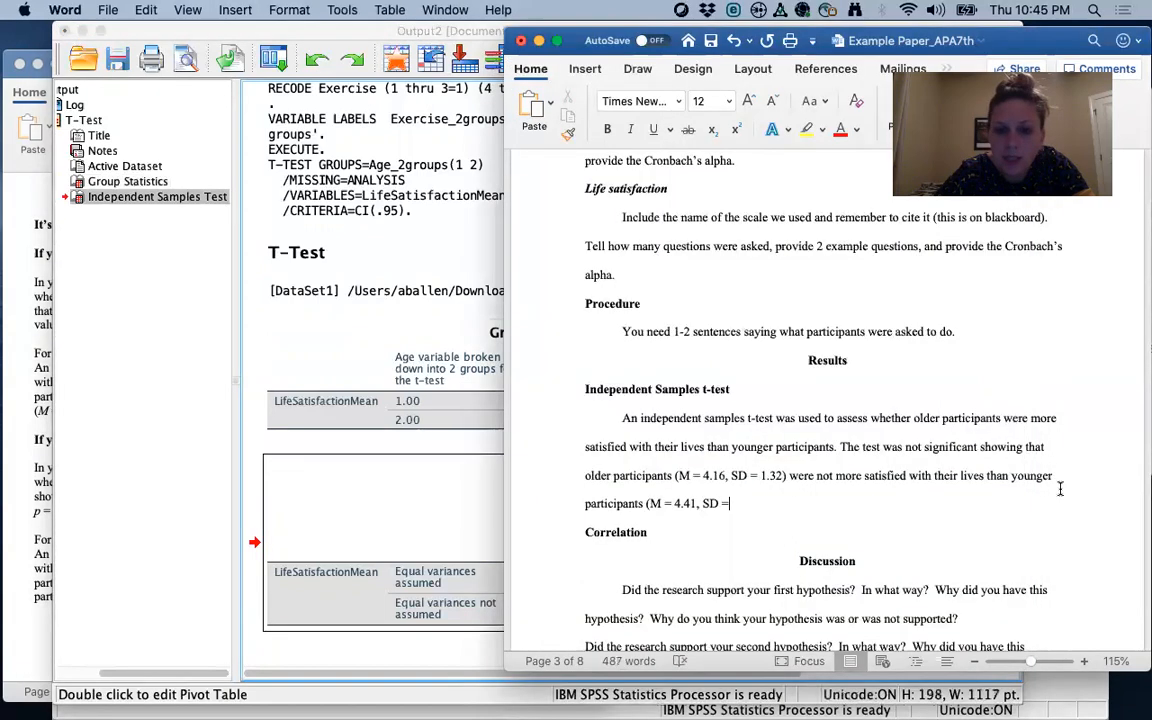
{"action": "type", "text": "1.17), t ("}
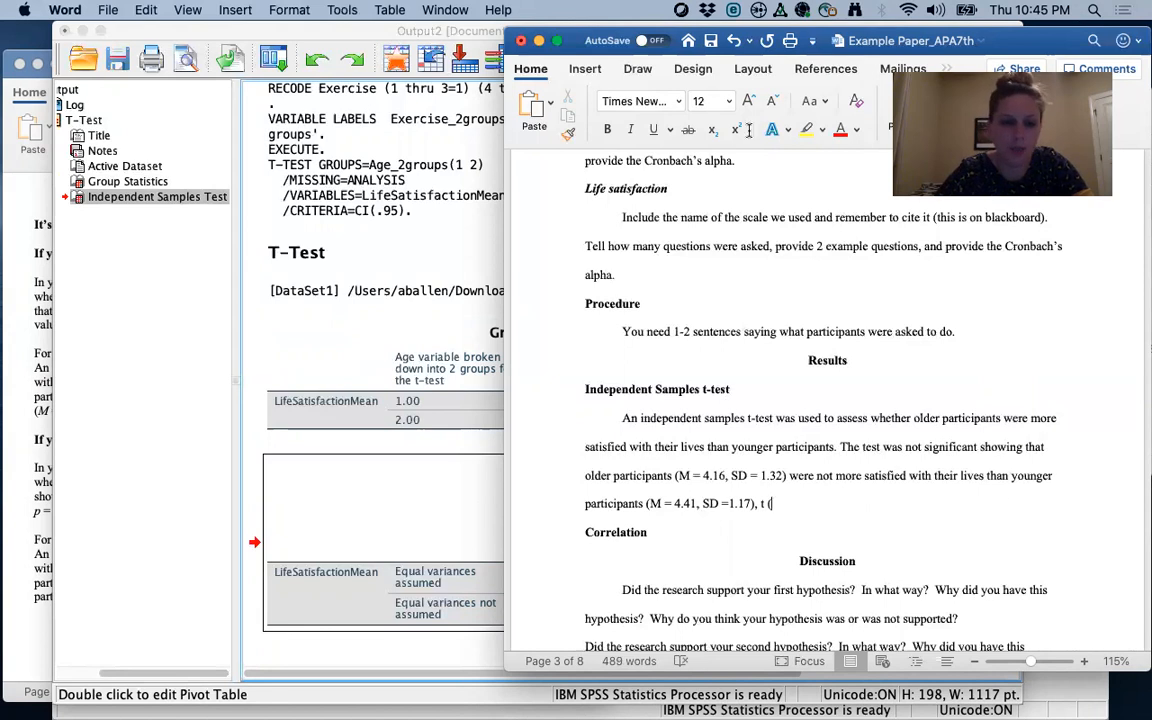
- Look up the degrees of freedom for equal variances assumed in the SPSS output and add "371) =" after "t (" in the Word paper
{"action": "left_click", "coordinate": [405, 432]}
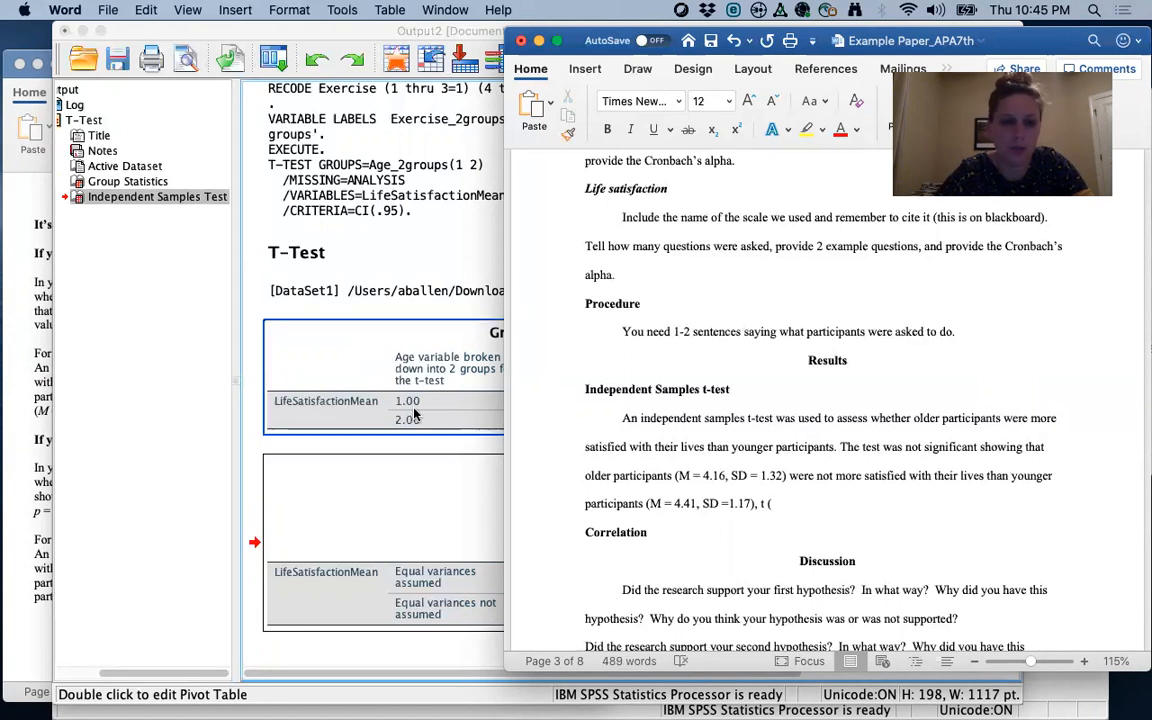
{"action": "left_click", "coordinate": [404, 449]}
{"action": "scroll", "coordinate": [748, 502], "scroll_direction": "right", "scroll_amount": 3}
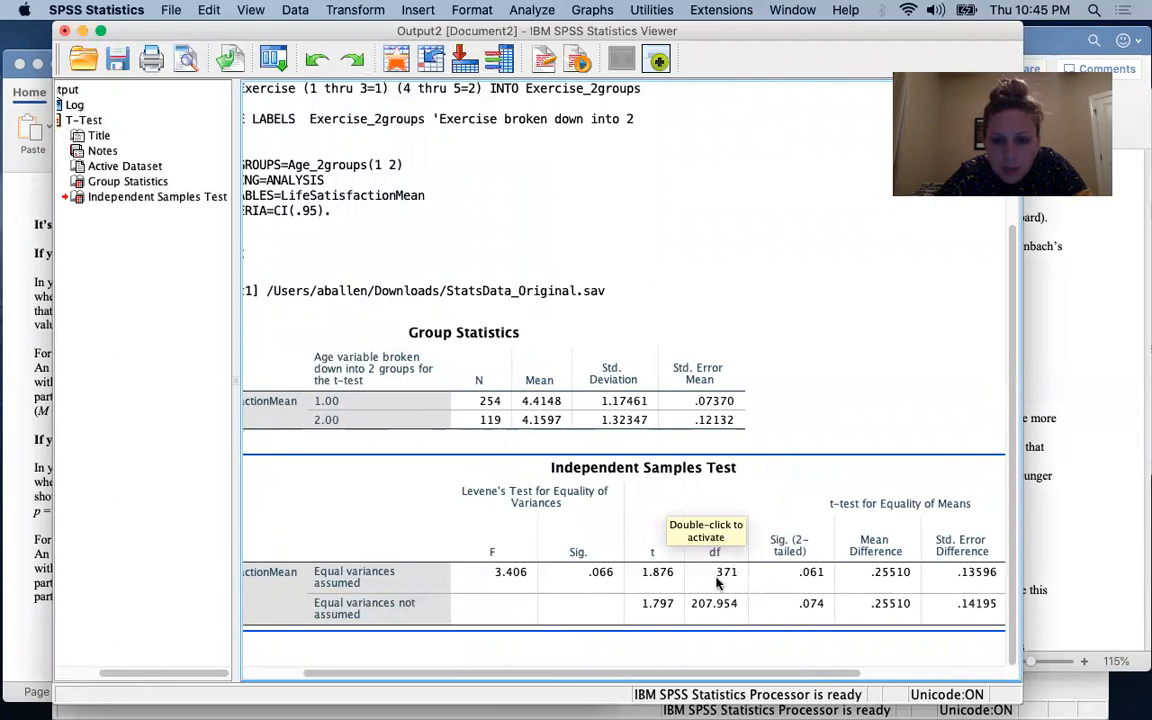
{"action": "left_click", "coordinate": [1050, 536]}
{"action": "type", "text": "371) ="}
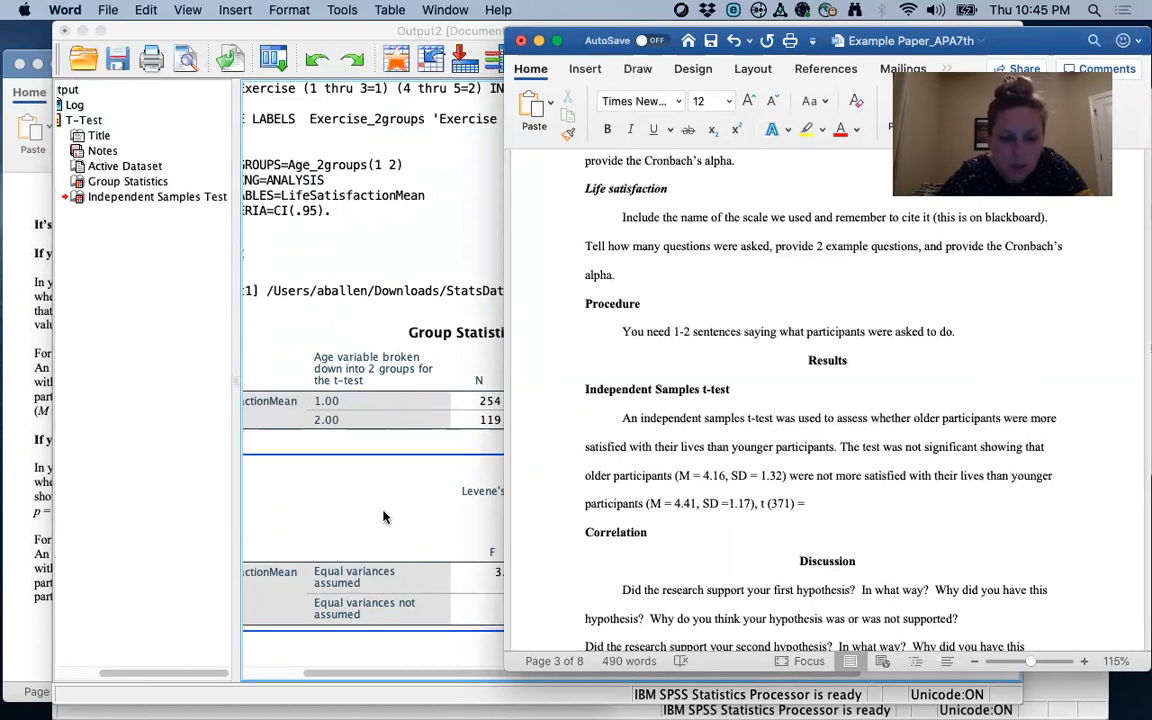
- Complete the sentence with the t value and two-tailed significance from the SPSS output as "1.88, p = .061."
{"action": "left_click", "coordinate": [346, 458]}
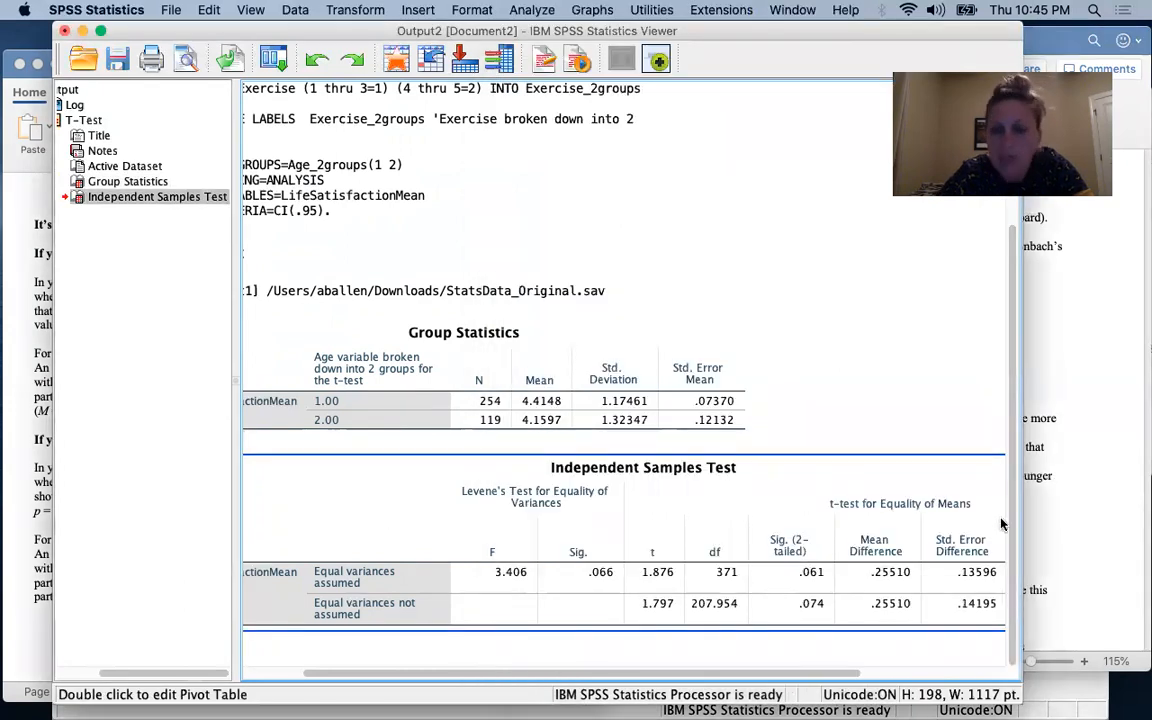
{"action": "left_click", "coordinate": [1063, 513]}
{"action": "type", "text": "1."}
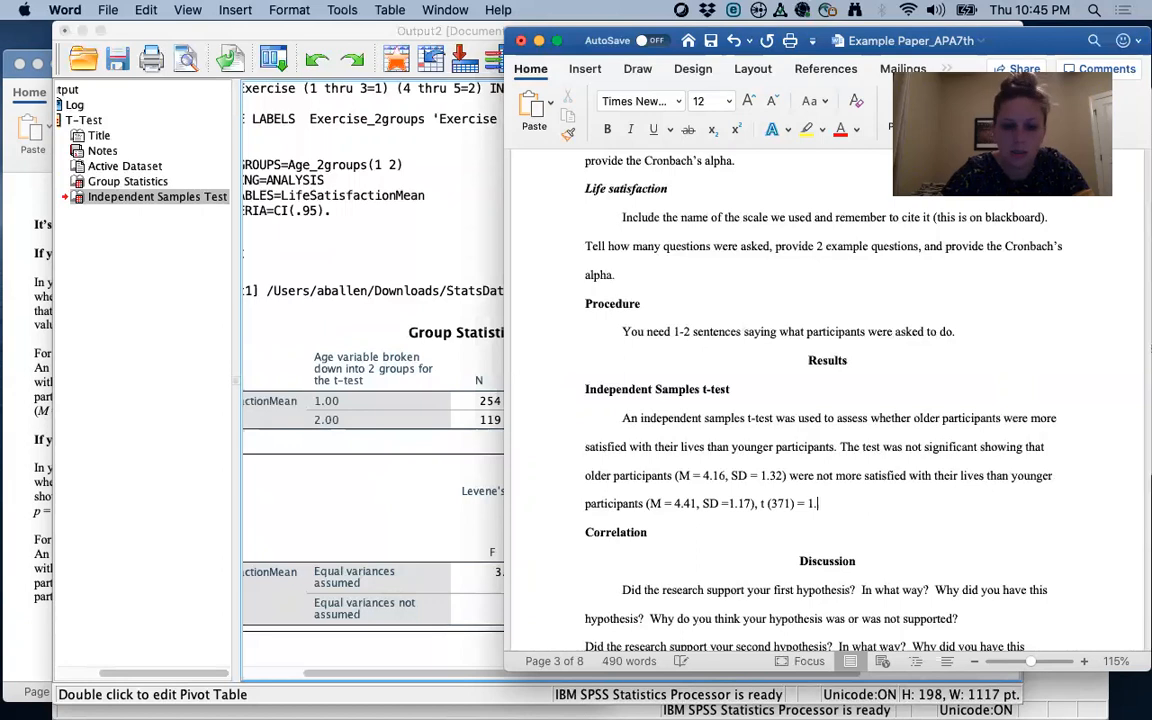
{"action": "type", "text": "88, p ="}
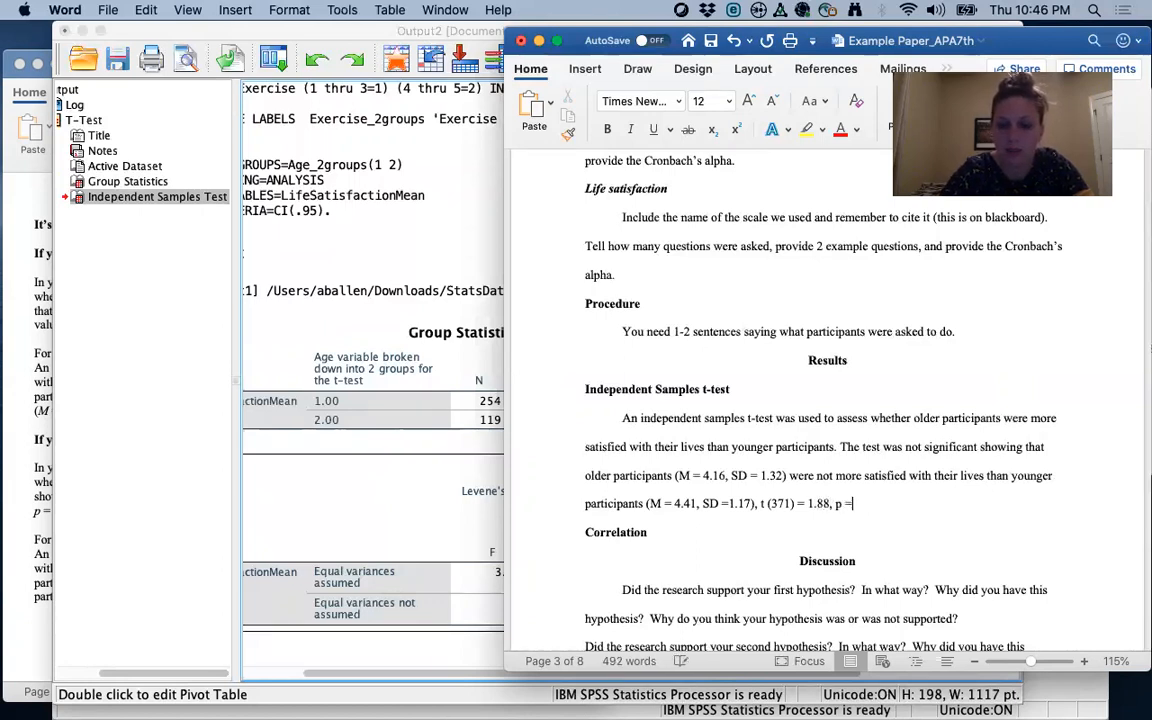
{"action": "left_click", "coordinate": [349, 504]}
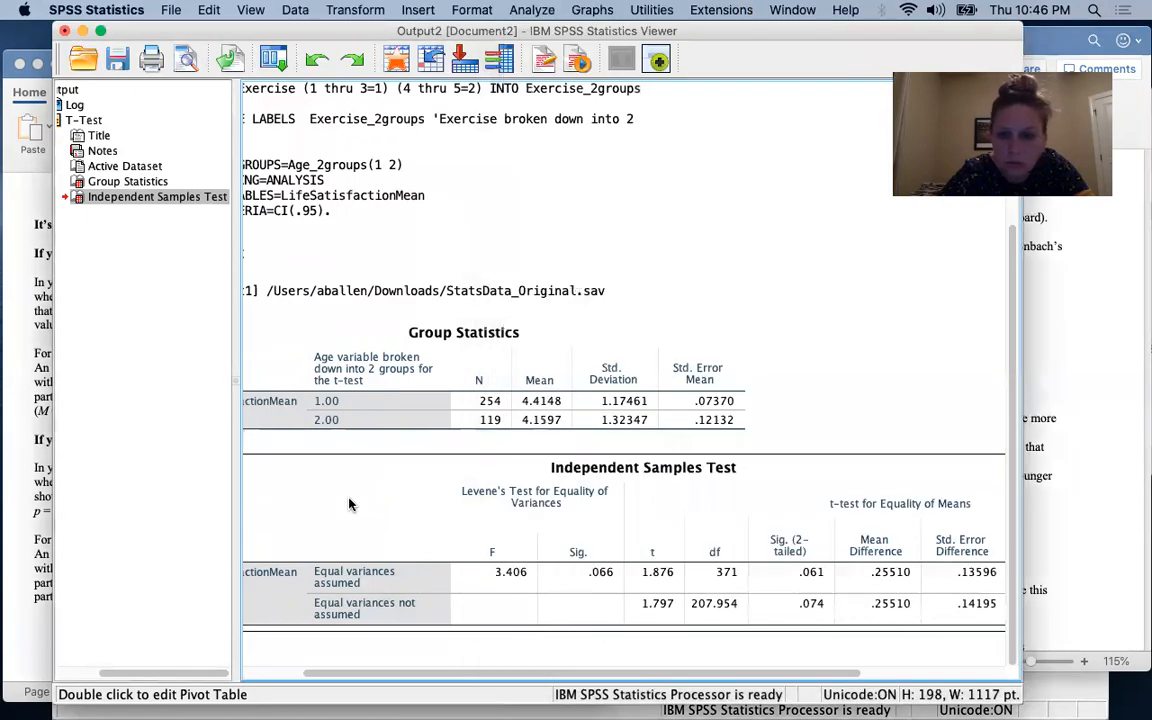
{"action": "left_click", "coordinate": [1067, 428]}
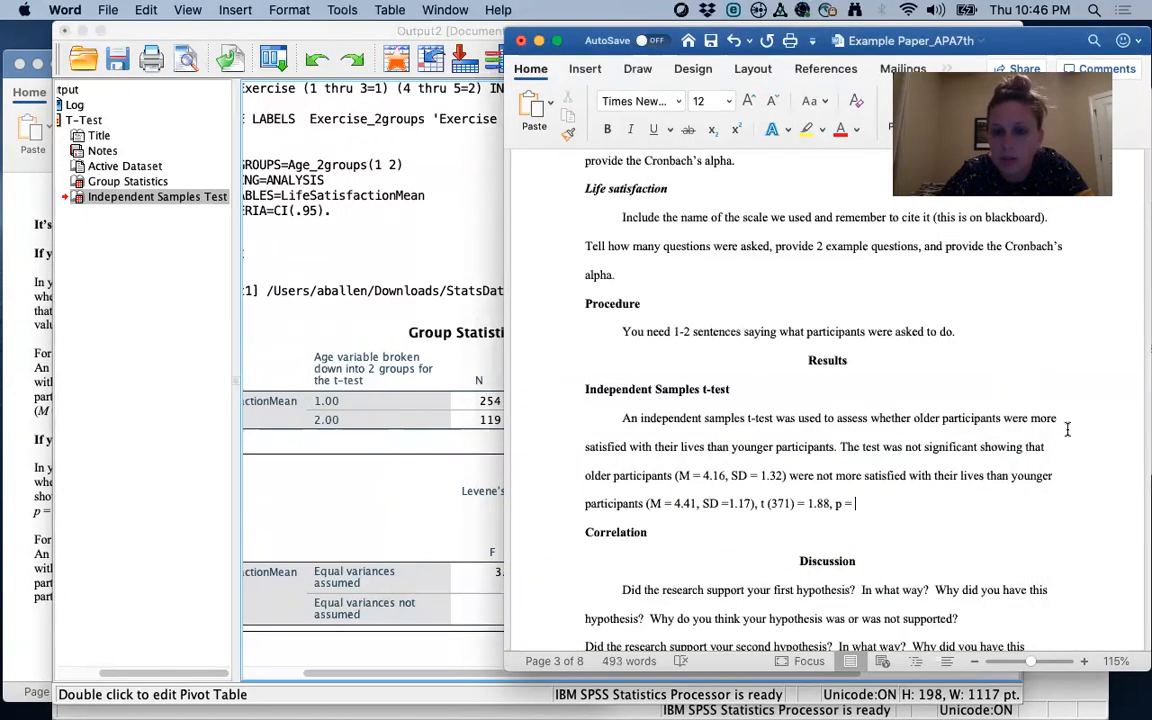
{"action": "type", "text": ".061."}
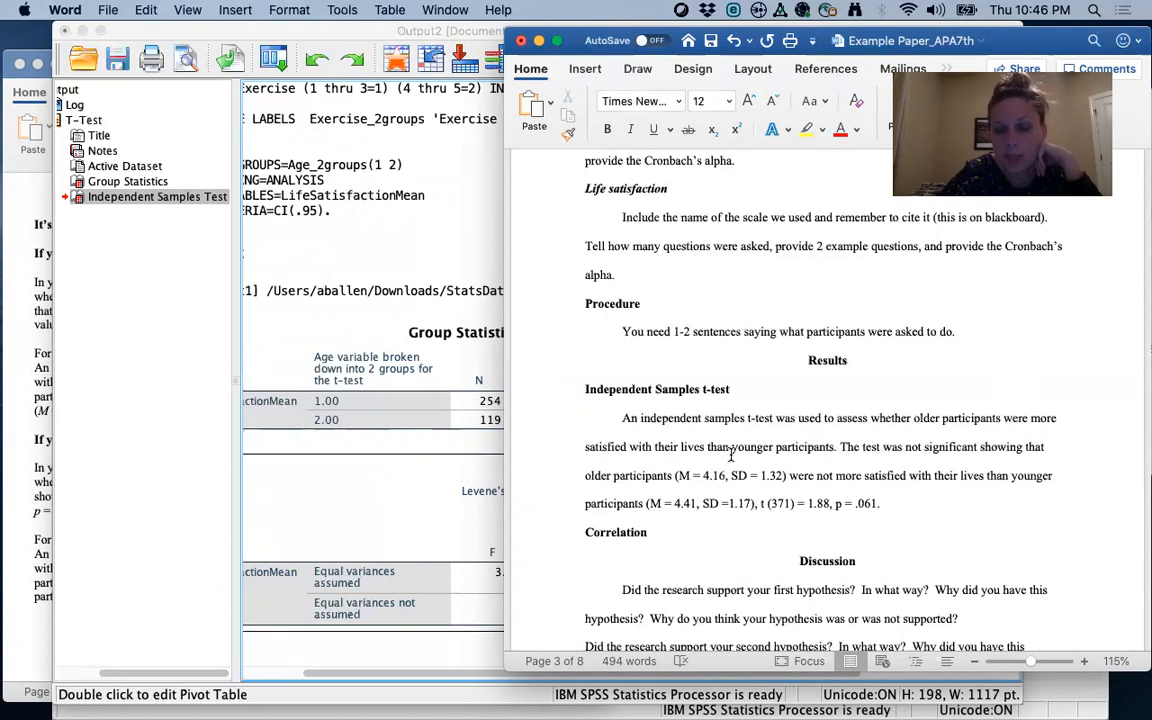
- Italicize the M and SD symbols in the parentheses for both the older and the younger participants
{"action": "double_click", "coordinate": [686, 476]}
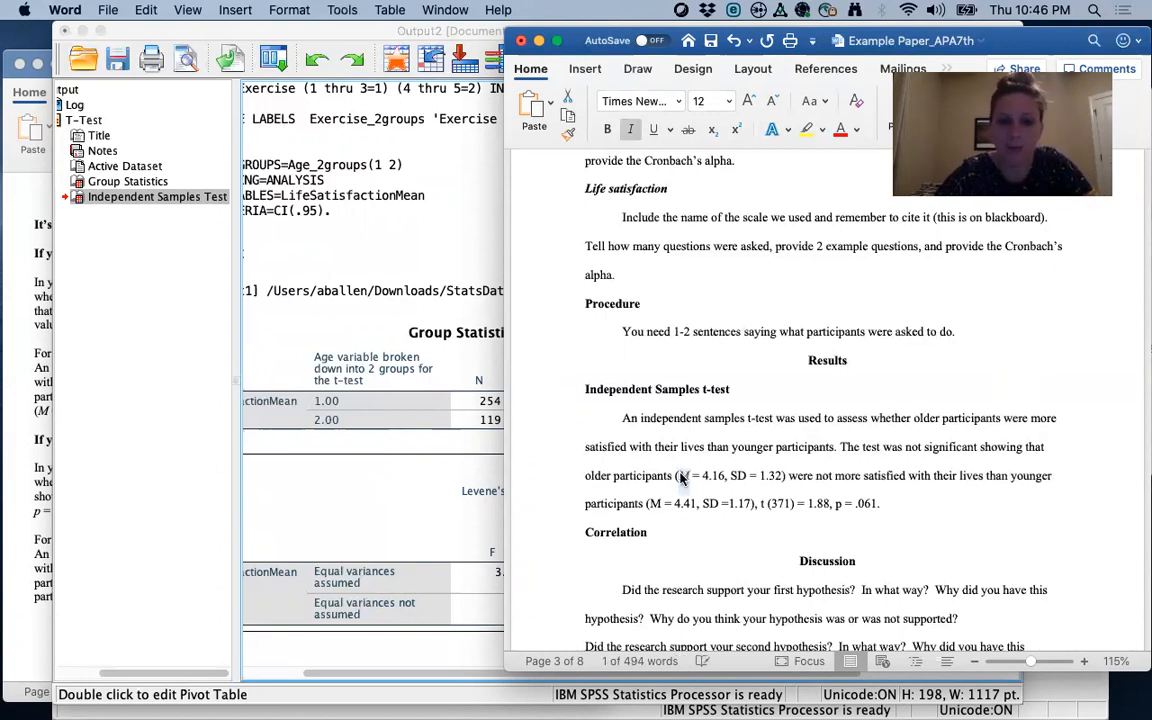
{"action": "double_click", "coordinate": [737, 476]}
{"action": "key", "text": "super+i"}
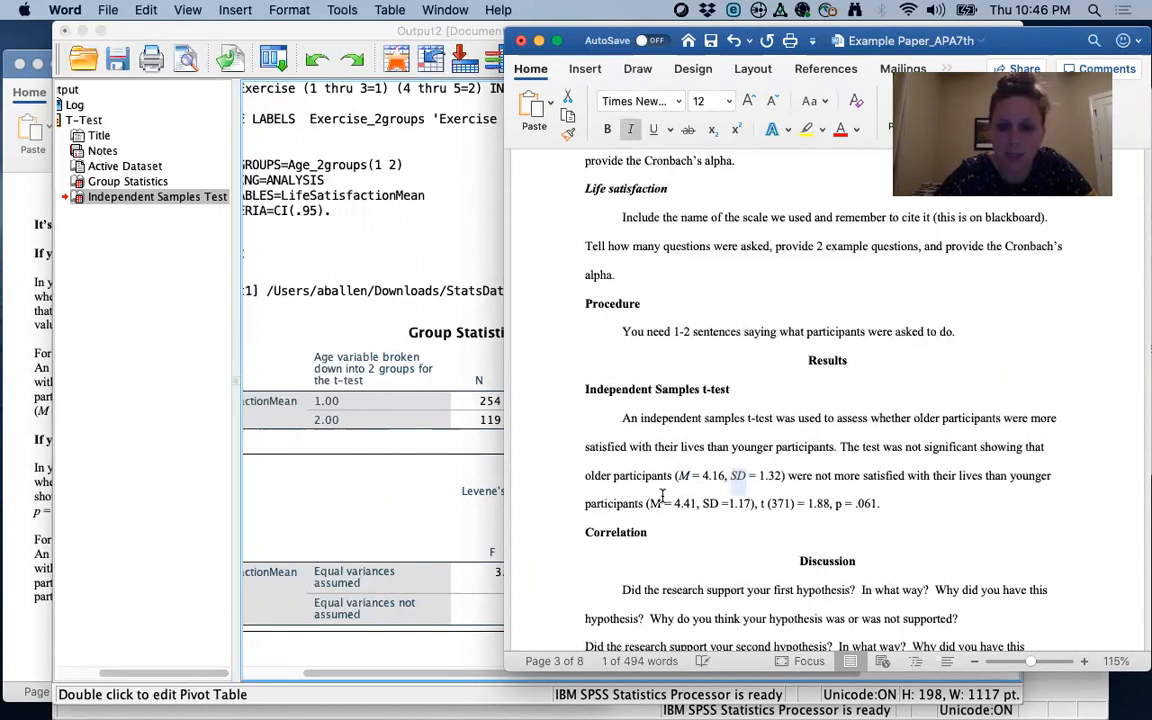
{"action": "left_click", "coordinate": [659, 505]}
{"action": "double_click", "coordinate": [656, 504]}
{"action": "key", "text": "super+i"}
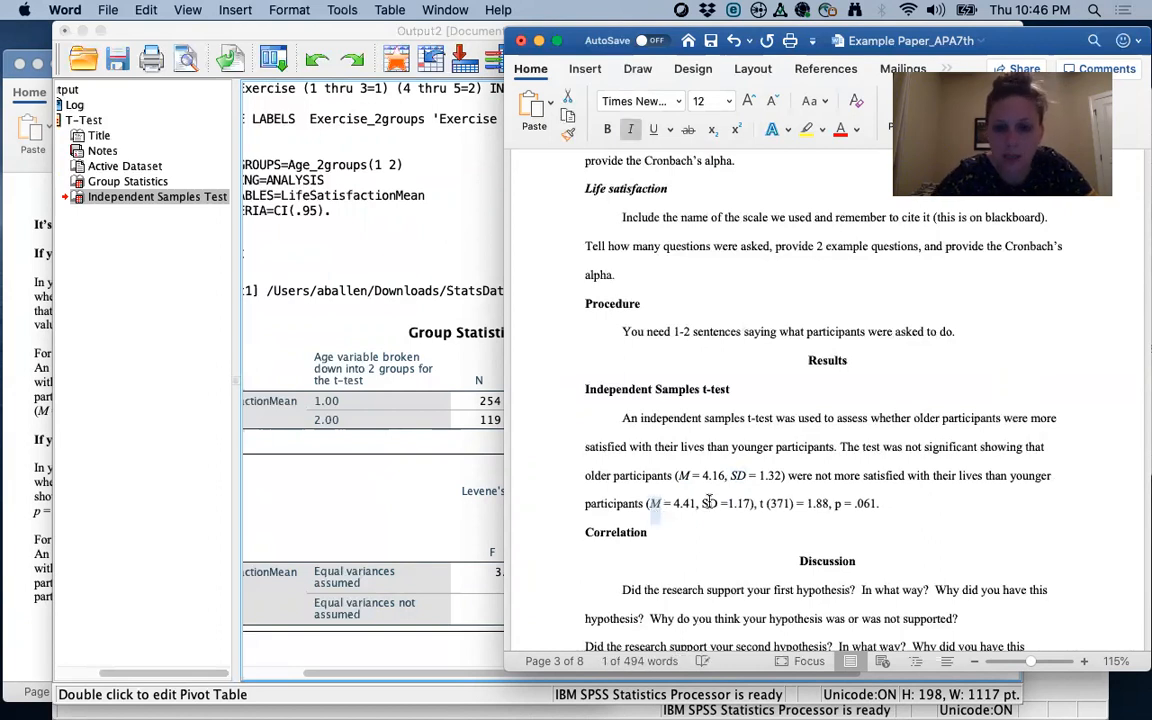
{"action": "double_click", "coordinate": [709, 503]}
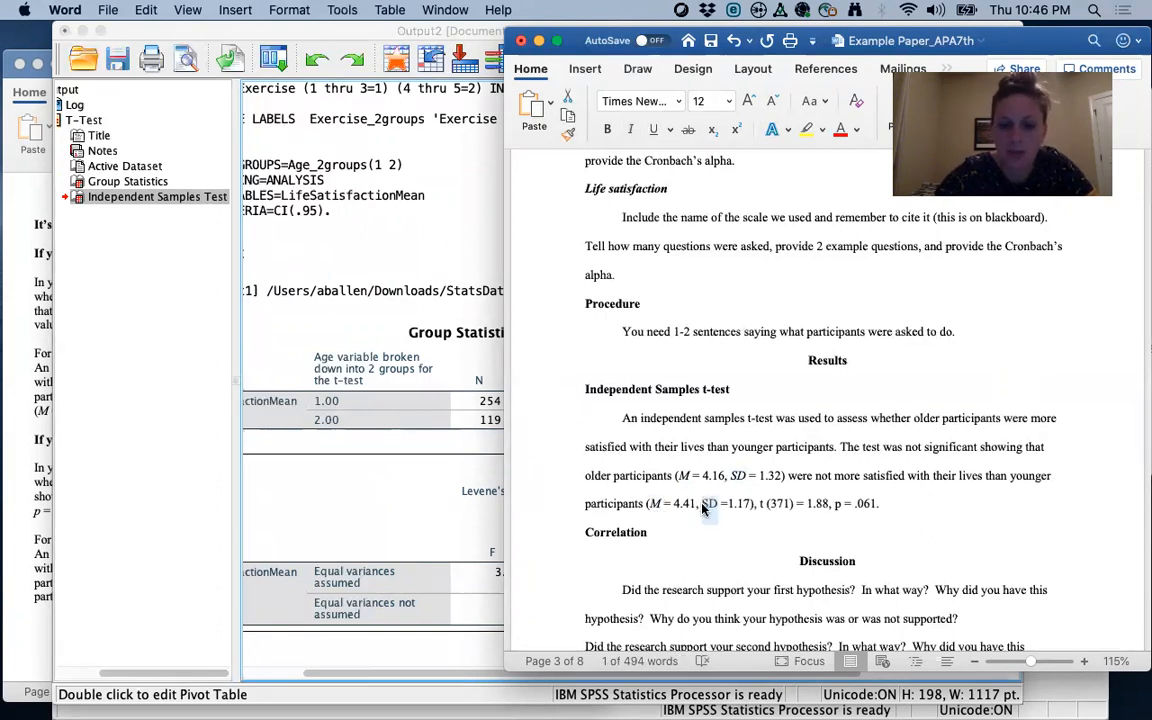
{"action": "key", "text": "super+i"}
- Italicize the t and p symbols in the test result at the end of the paragraph
{"action": "left_click", "coordinate": [758, 504]}
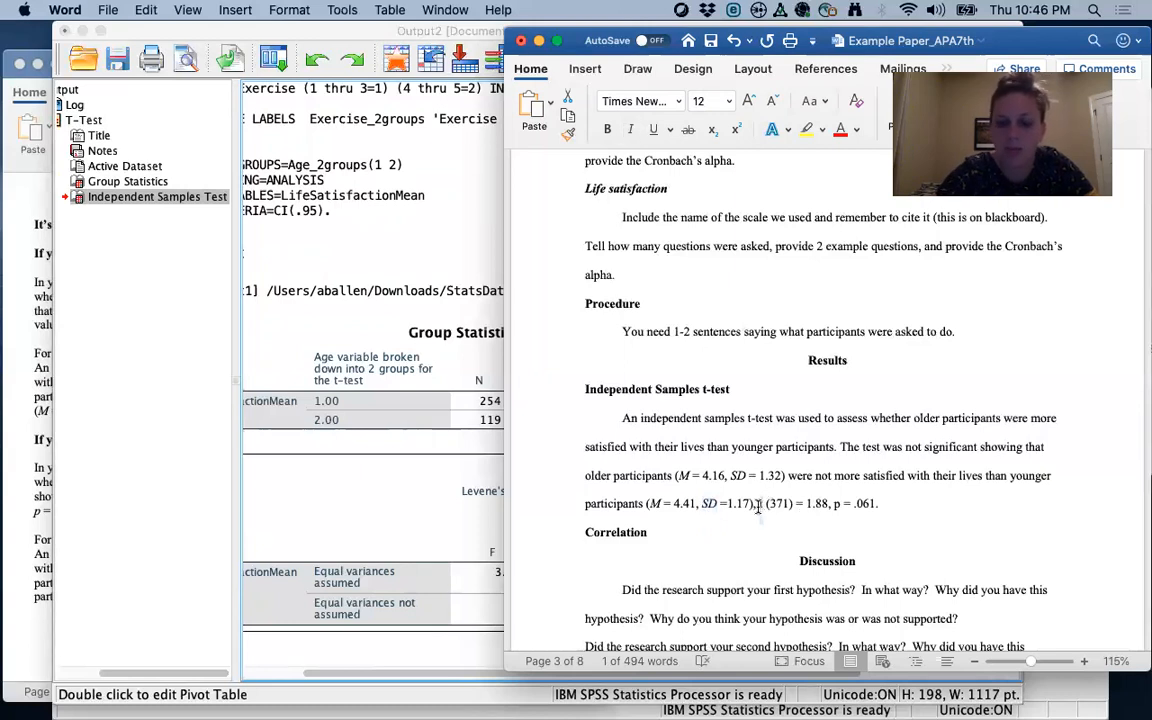
{"action": "key", "text": "super+i"}
{"action": "type", "text": "t"}
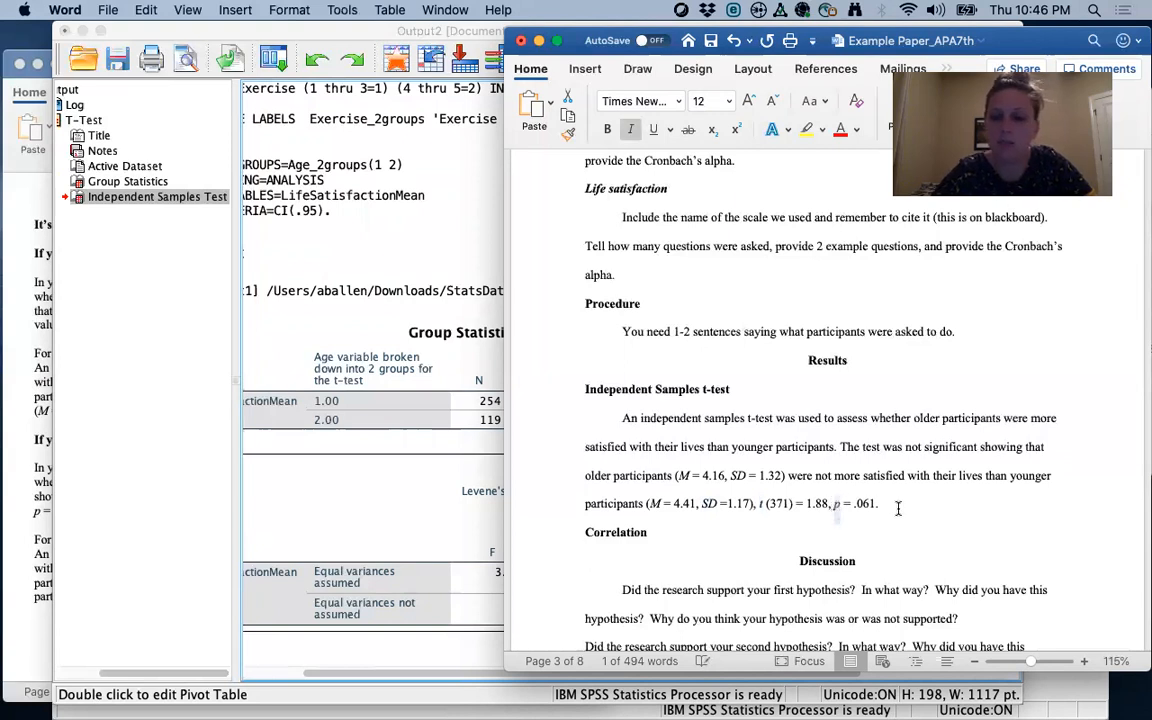
{"action": "left_click", "coordinate": [898, 509]}
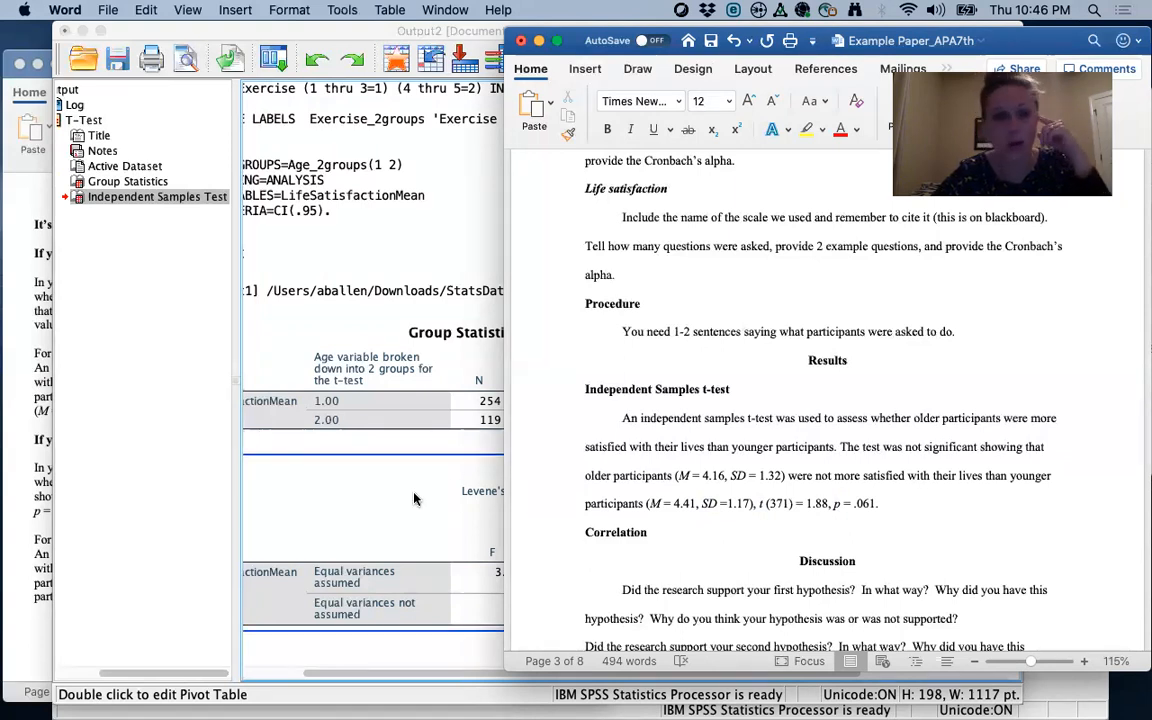
- Check the two-tailed significance in the SPSS output and add an example "p <.001" with an italic p after the paragraph's last sentence
{"action": "left_click", "coordinate": [372, 442]}
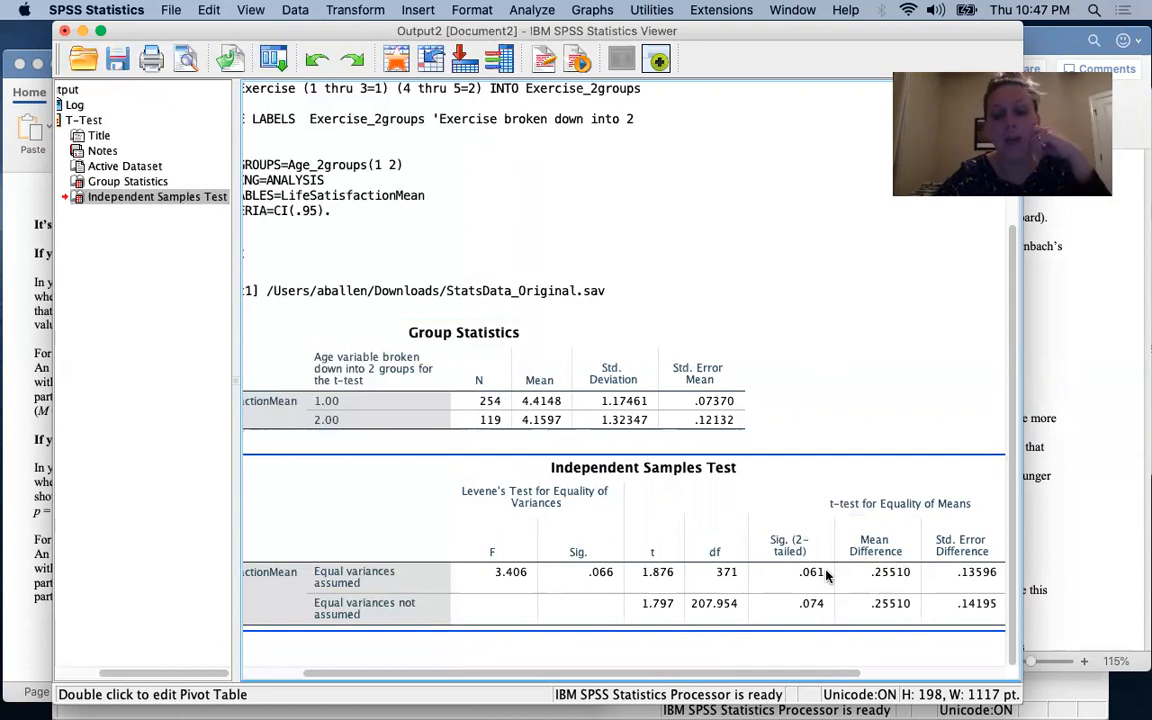
{"action": "left_click", "coordinate": [1100, 540]}
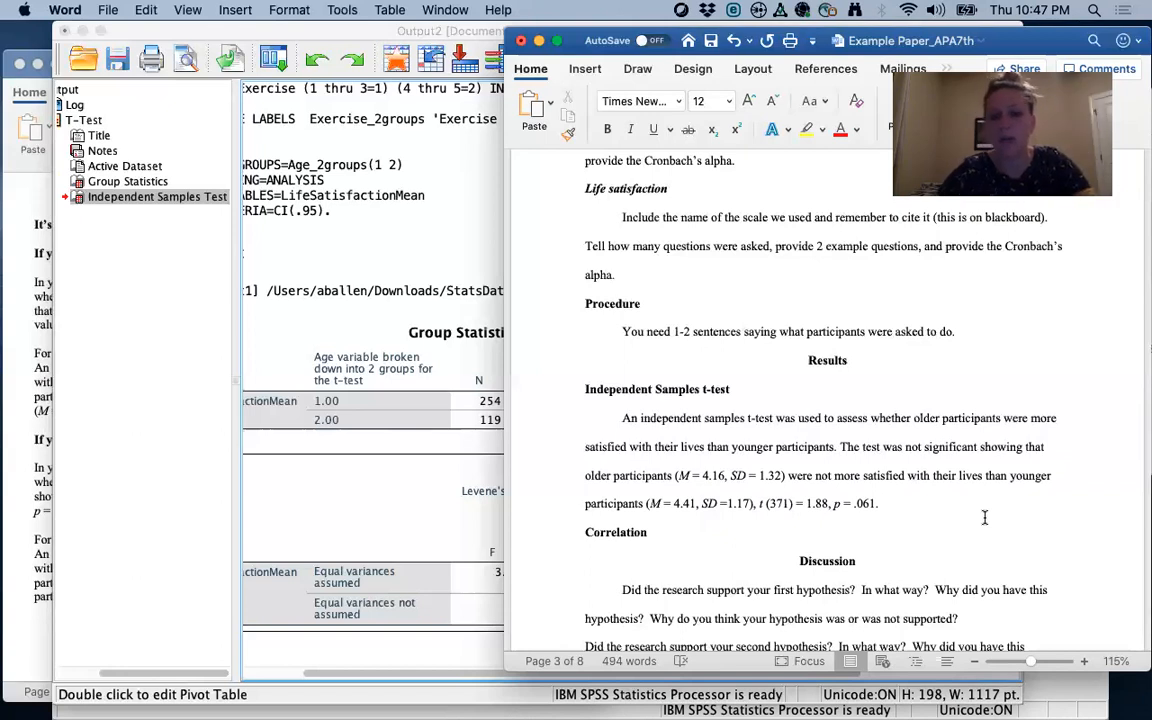
{"action": "key", "text": "Return"}
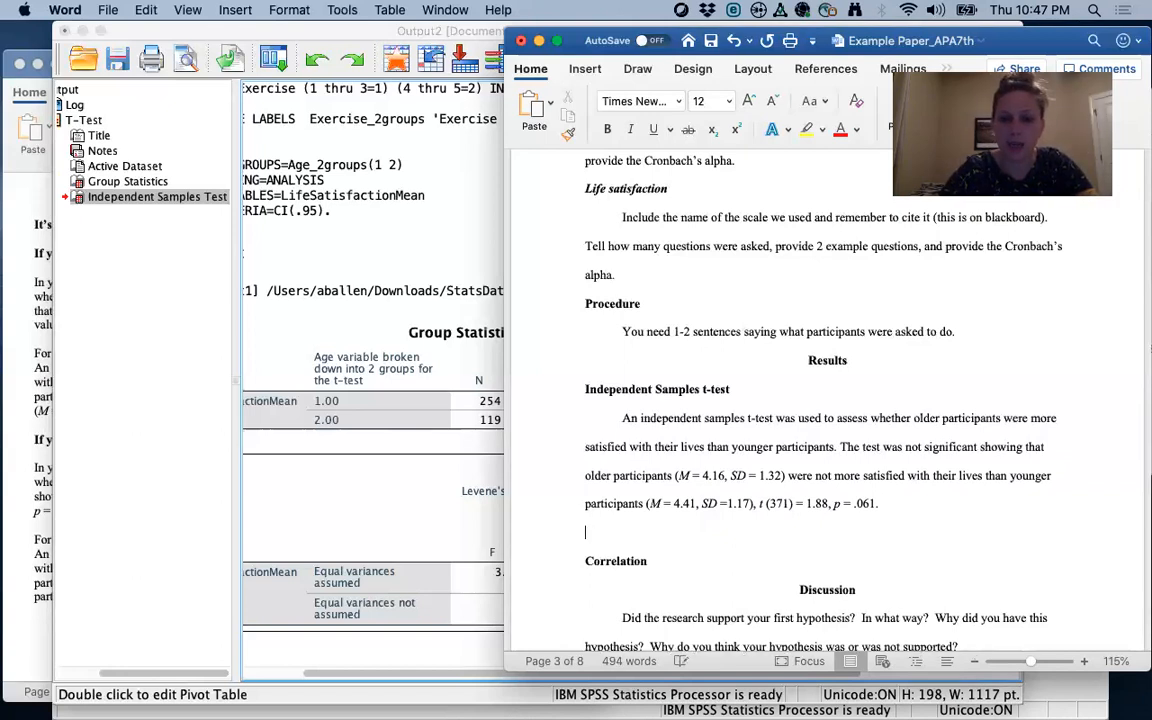
{"action": "key", "text": "BackSpace"}
{"action": "type", "text": "p <"}
{"action": "type", "text": "."}
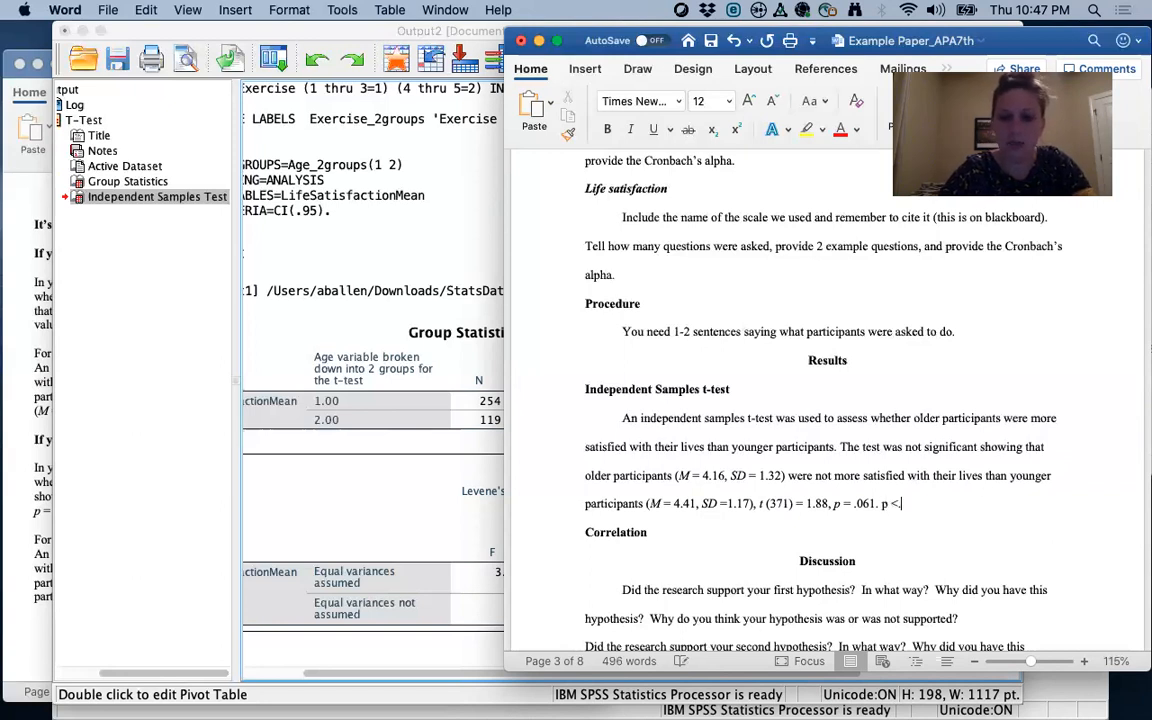
{"action": "type", "text": "001"}
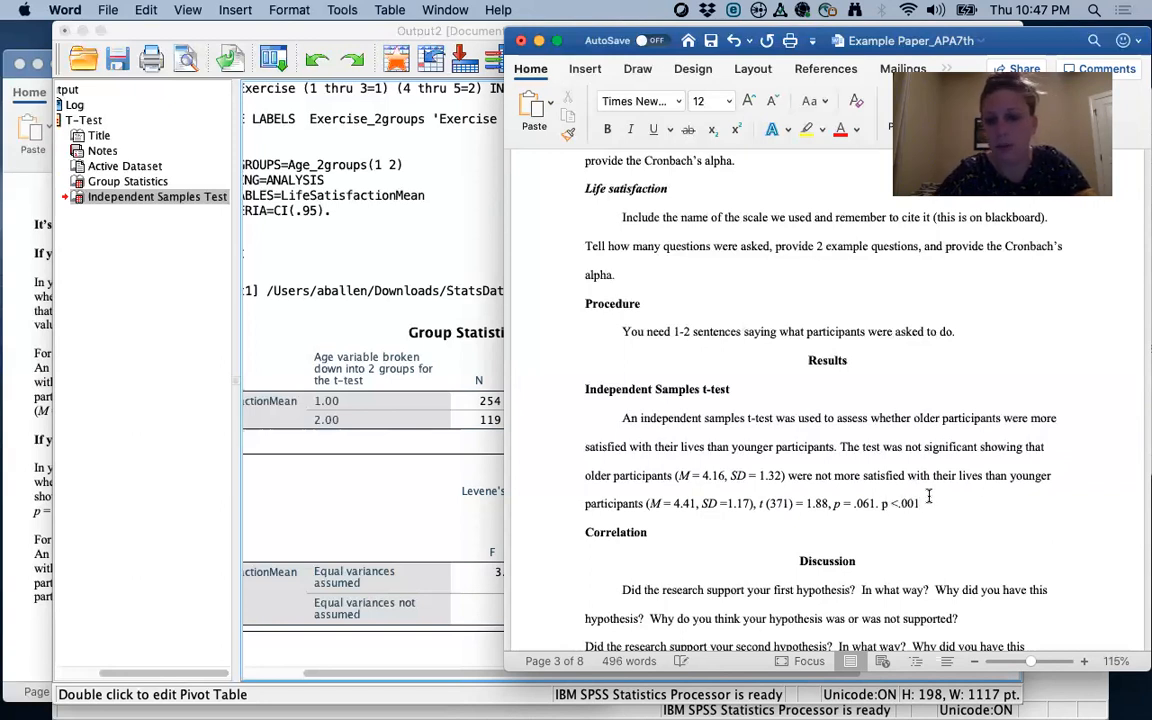
{"action": "left_click_drag", "start_coordinate": [889, 506], "coordinate": [882, 510]}
{"action": "key", "text": "super+i"}
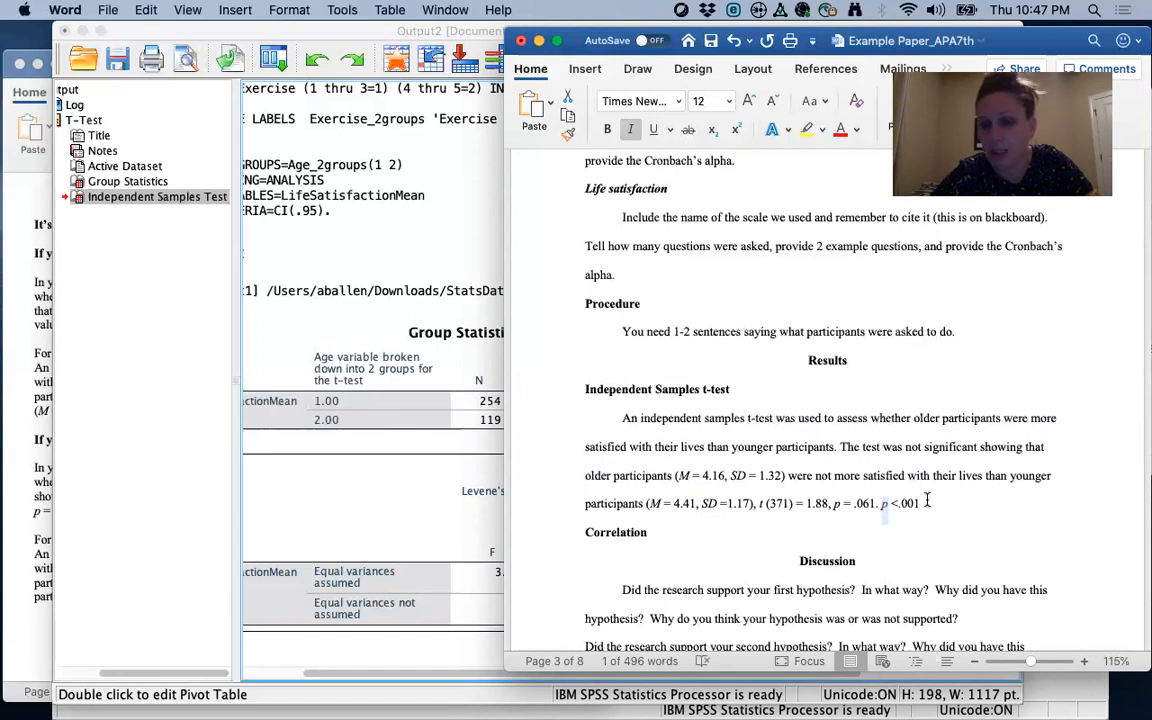
{"action": "left_click", "coordinate": [923, 503]}
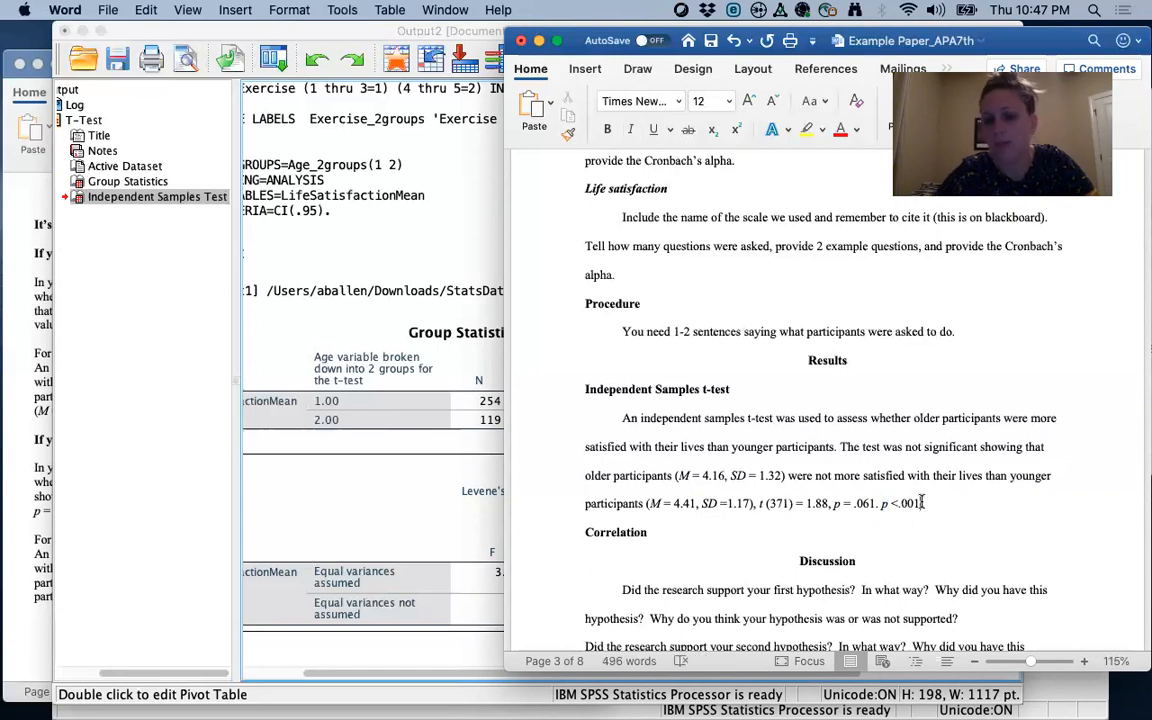
- Delete the example "p <.001" from the end of the t-test paragraph
{"action": "key", "text": "BackSpace"}
{"action": "key", "text": "BackSpace"}
{"action": "key", "text": "BackSpace"}
{"action": "key", "text": "BackSpace"}
{"action": "key", "text": "BackSpace"}
{"action": "key", "text": "BackSpace"}
{"action": "key", "text": "BackSpace"}
{"action": "key", "text": "BackSpace"}
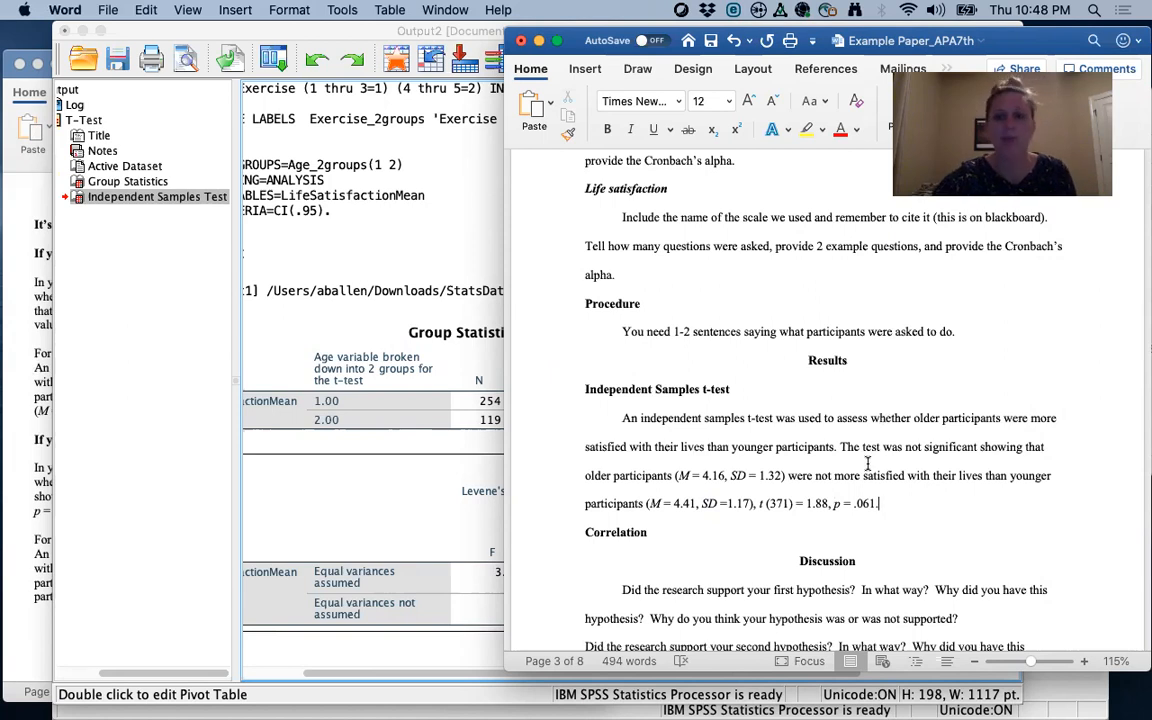
- Review the rest of the paper: the Discussion prompts, the References instructions and the Table 1 template
{"action": "scroll", "coordinate": [896, 524], "scroll_direction": "down", "scroll_amount": 10}
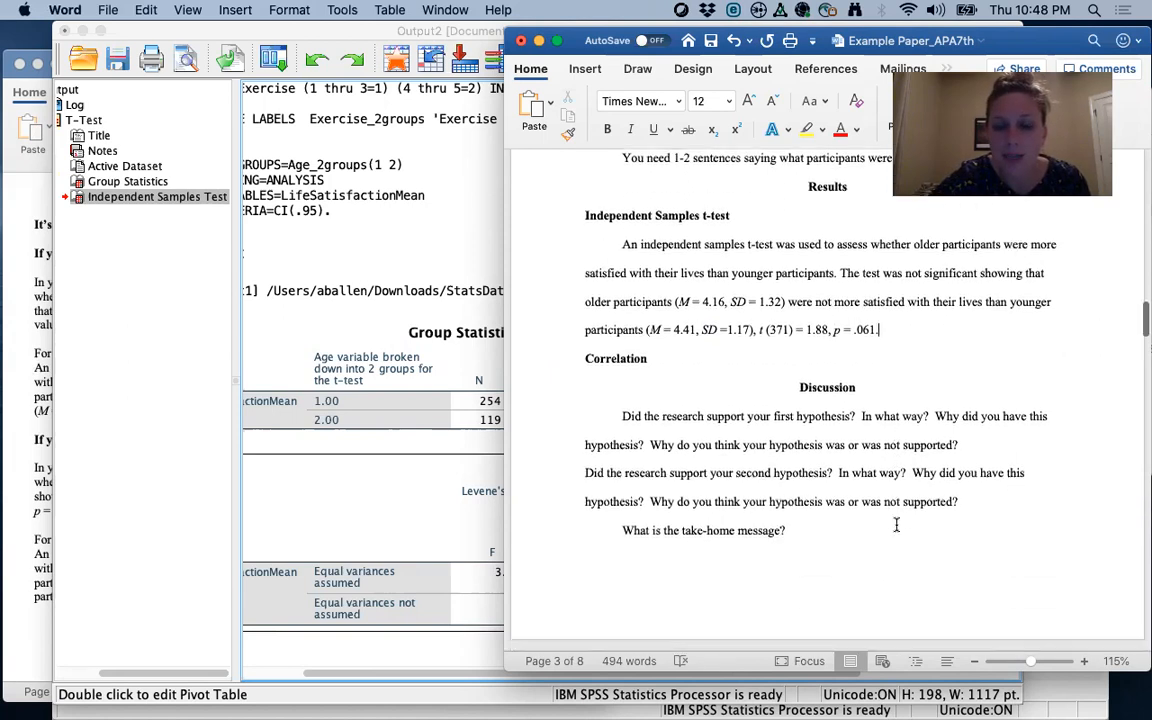
{"action": "scroll", "coordinate": [896, 524], "scroll_direction": "down", "scroll_amount": 5}
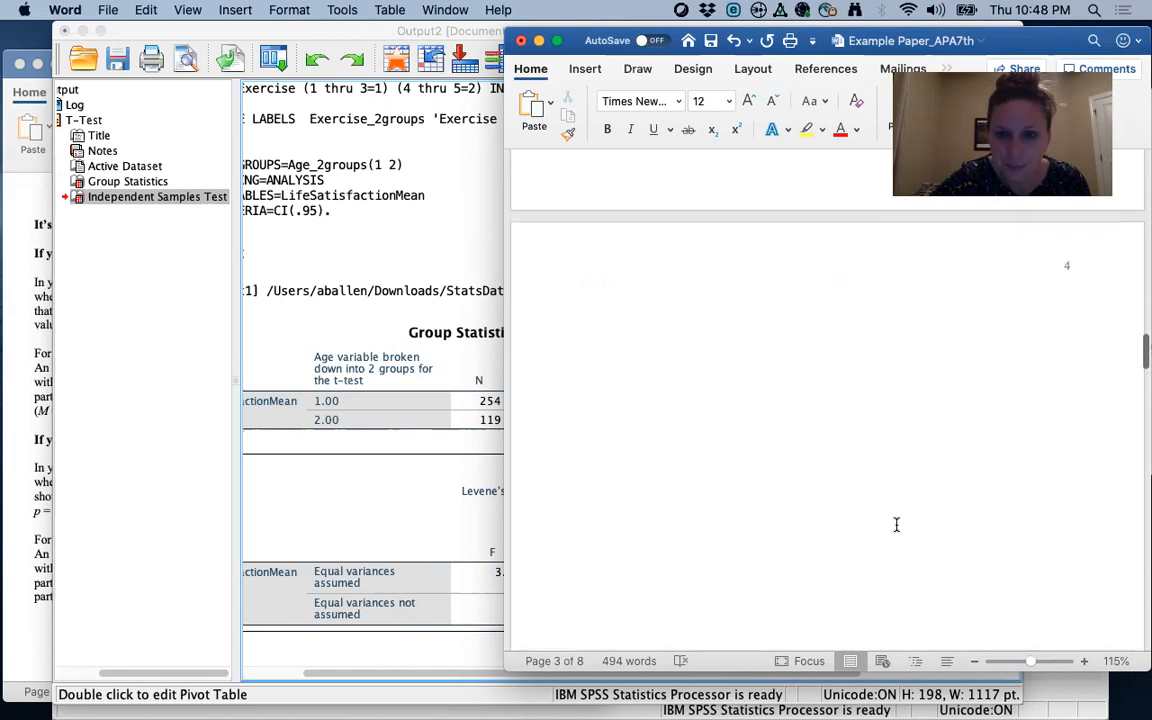
{"action": "scroll", "coordinate": [896, 524], "scroll_direction": "down", "scroll_amount": 5}
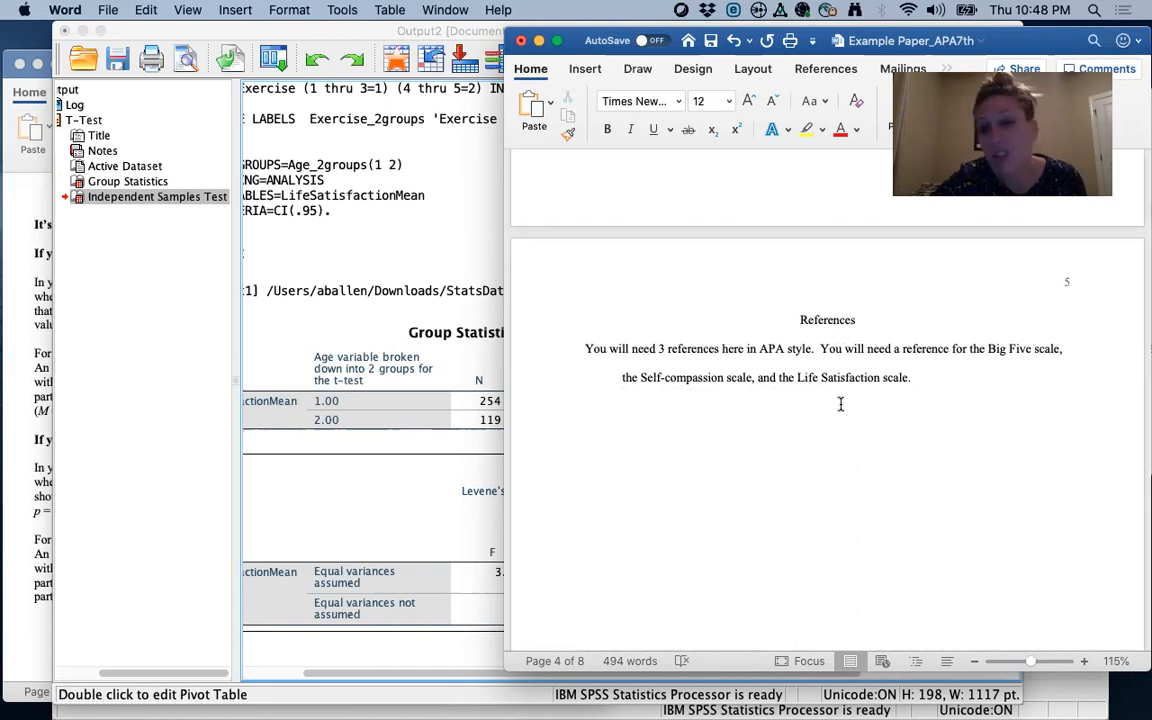
{"action": "scroll", "coordinate": [840, 404], "scroll_direction": "down", "scroll_amount": 5}
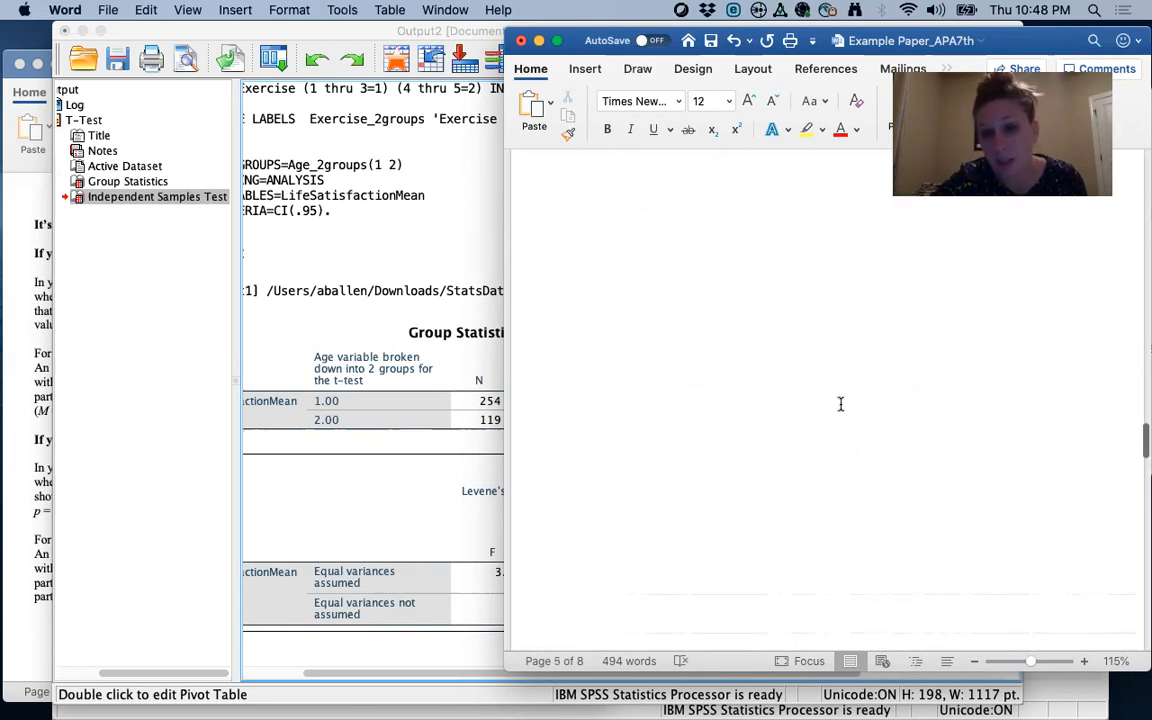
{"action": "scroll", "coordinate": [840, 404], "scroll_direction": "down", "scroll_amount": 3}
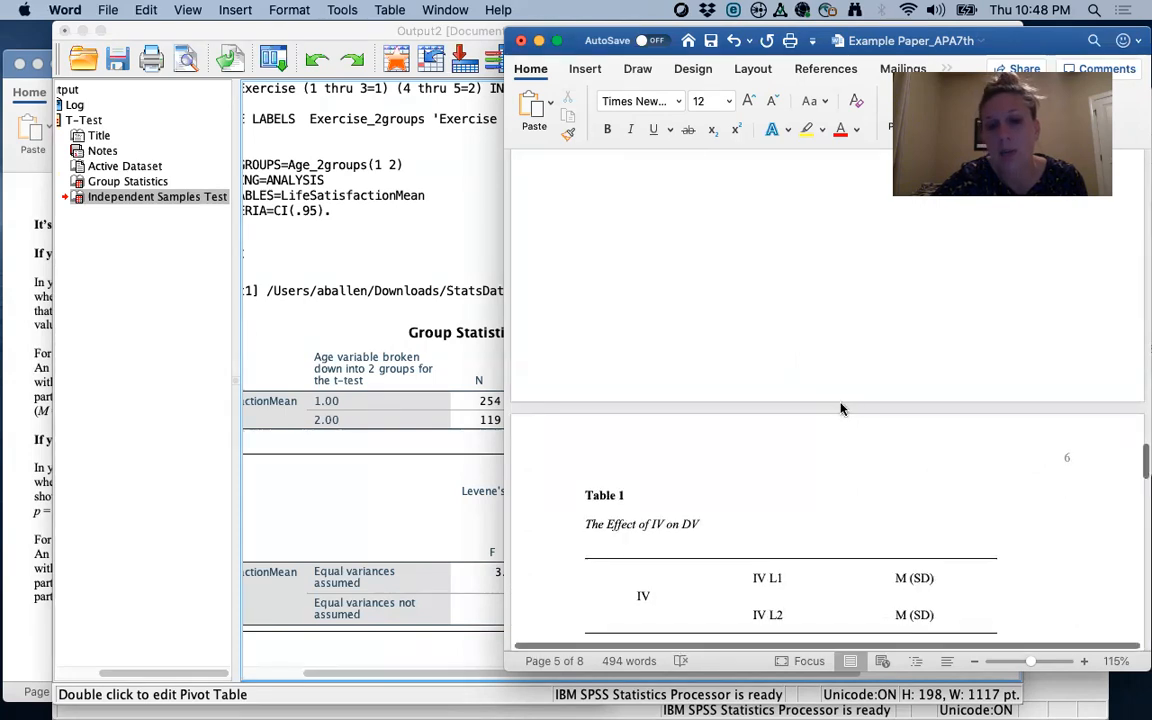
{"action": "scroll", "coordinate": [840, 408], "scroll_direction": "down", "scroll_amount": 3}
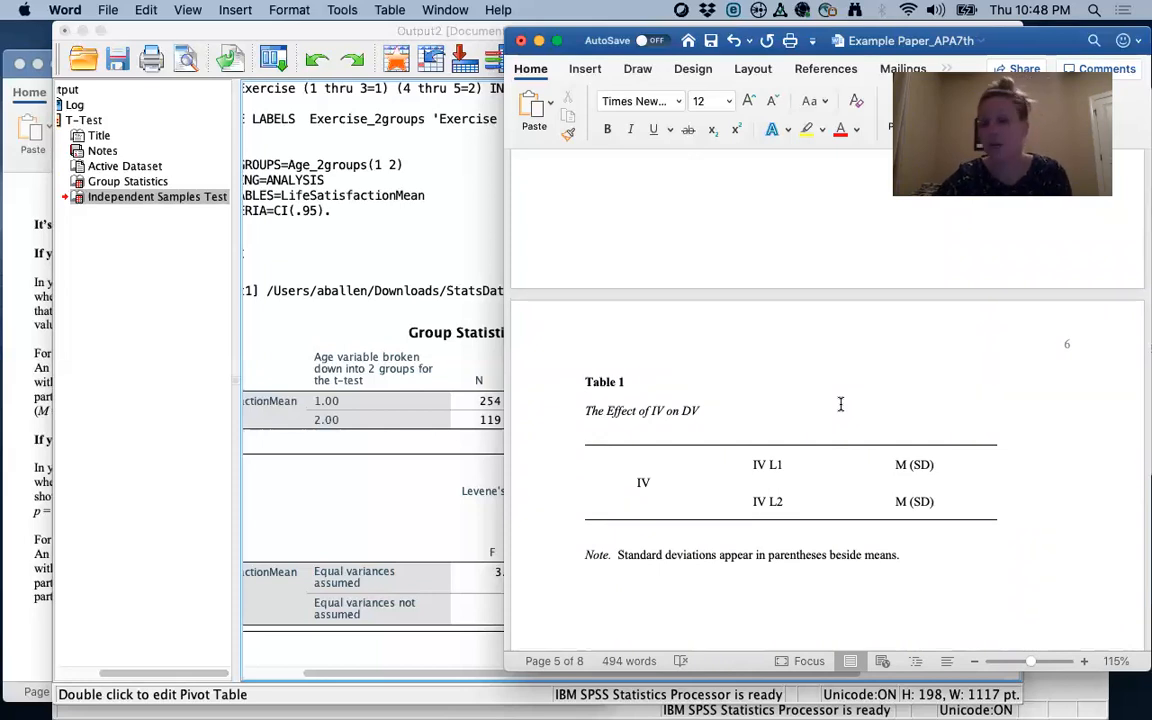
{"action": "scroll", "coordinate": [840, 404], "scroll_direction": "up", "scroll_amount": 10}
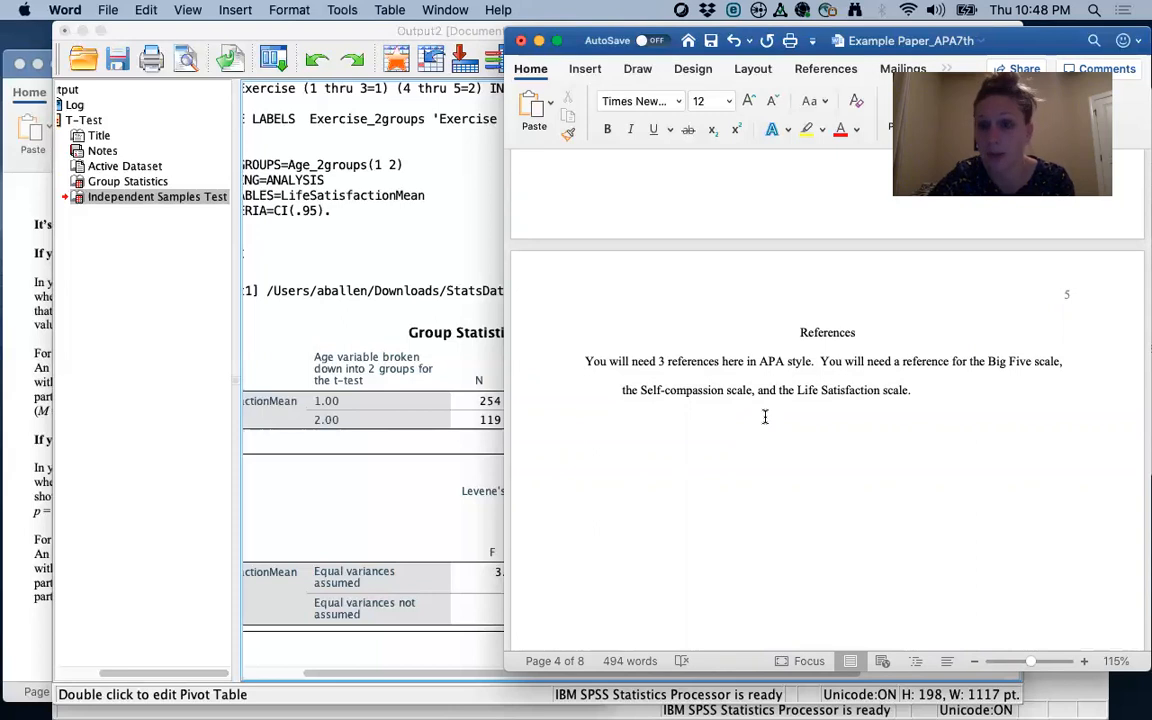
{"action": "scroll", "coordinate": [765, 417], "scroll_direction": "down", "scroll_amount": 10}
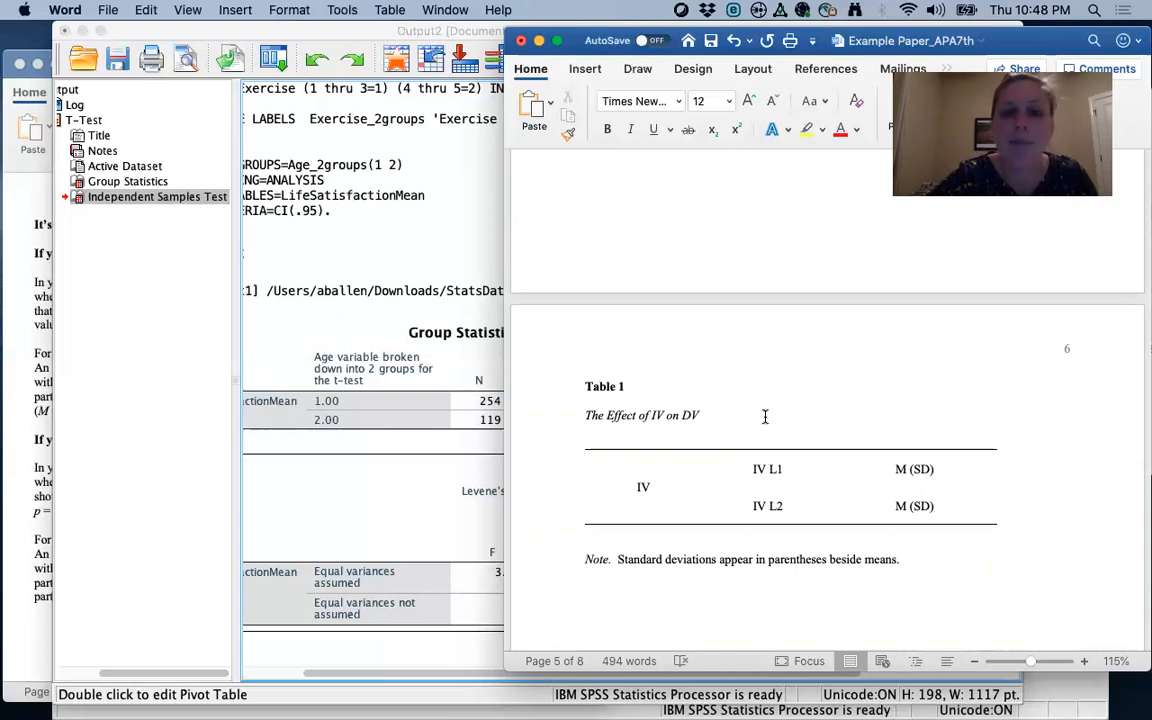
- Replace "IV" with "Age" in the title of Table 1
{"action": "scroll", "coordinate": [786, 421], "scroll_direction": "down", "scroll_amount": 2}
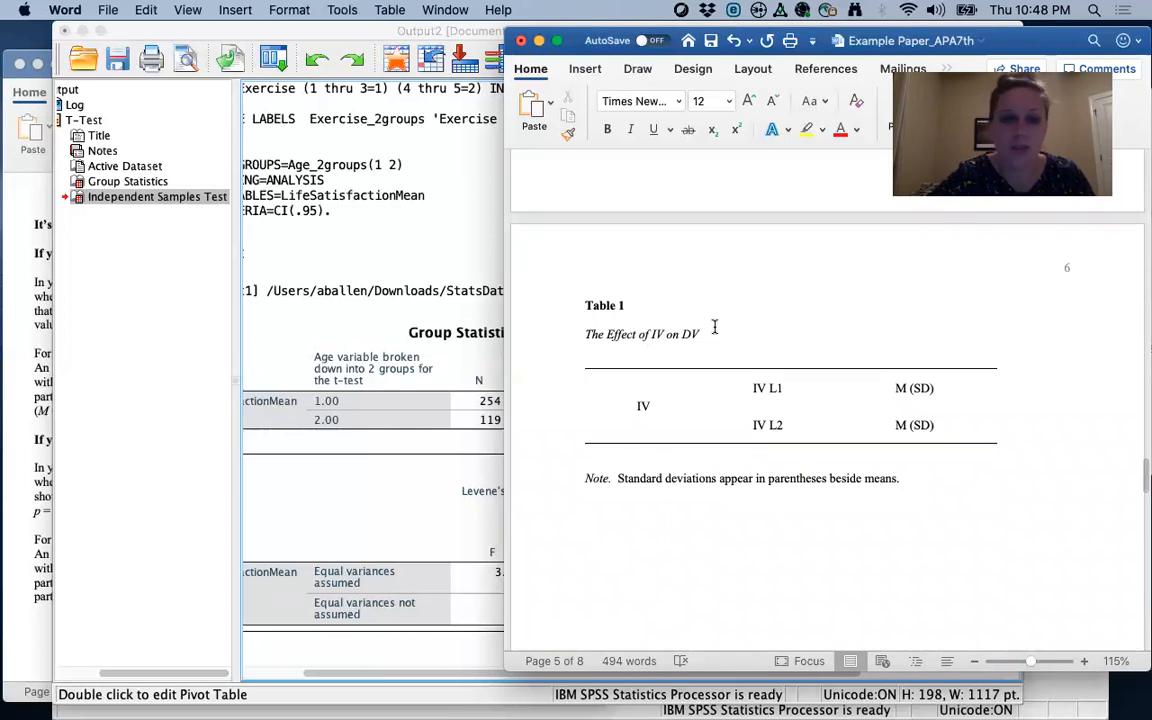
{"action": "left_click", "coordinate": [661, 335]}
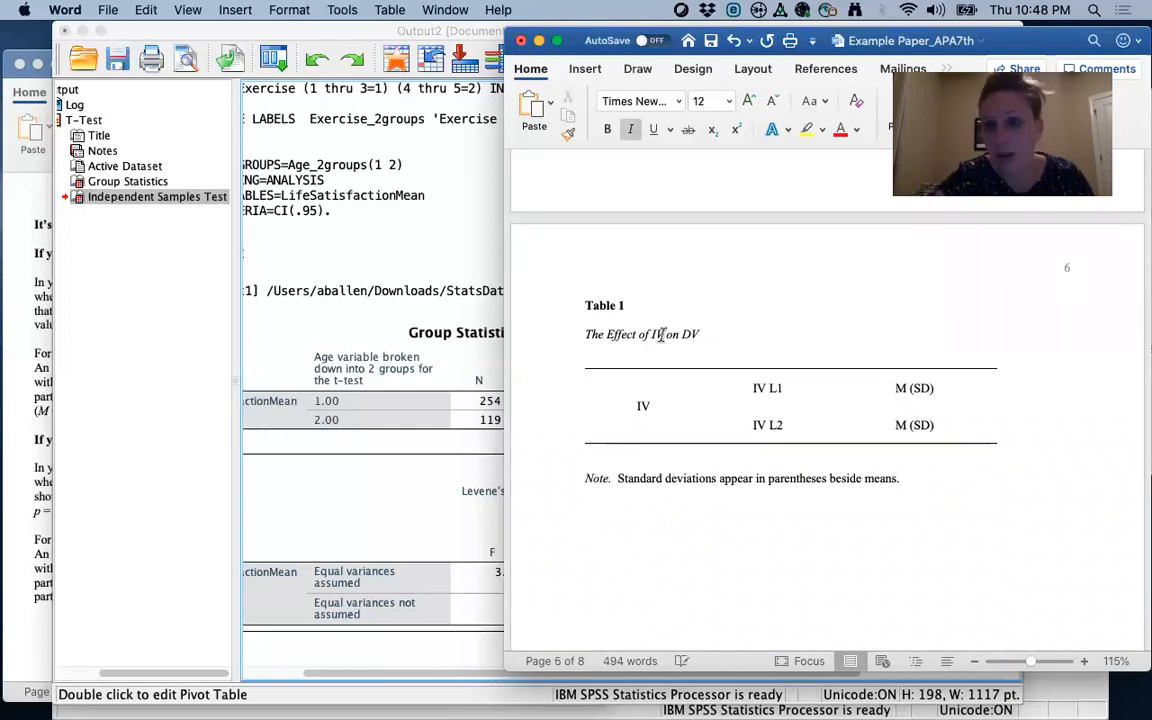
{"action": "key", "text": "BackSpace"}
{"action": "key", "text": "BackSpace"}
{"action": "type", "text": "Age"}
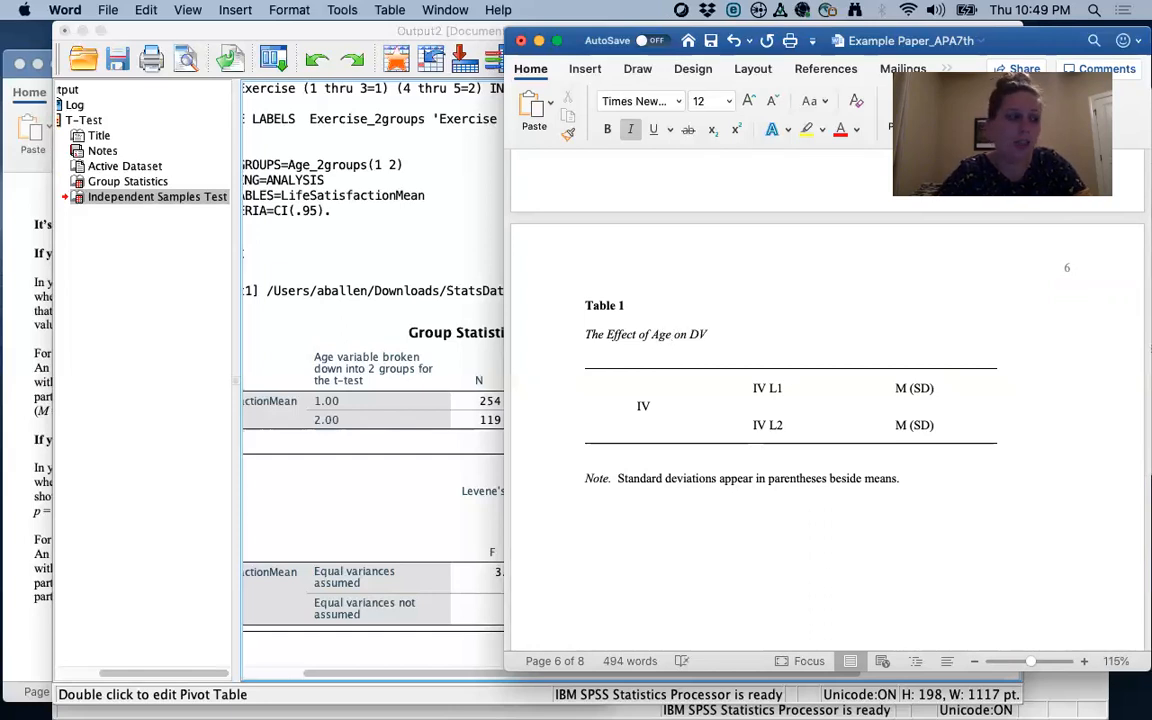
- Replace "DV" with "Life Satisfaction" in the title of Table 1
{"action": "left_click", "coordinate": [715, 333]}
{"action": "key", "text": "BackSpace"}
{"action": "key", "text": "BackSpace"}
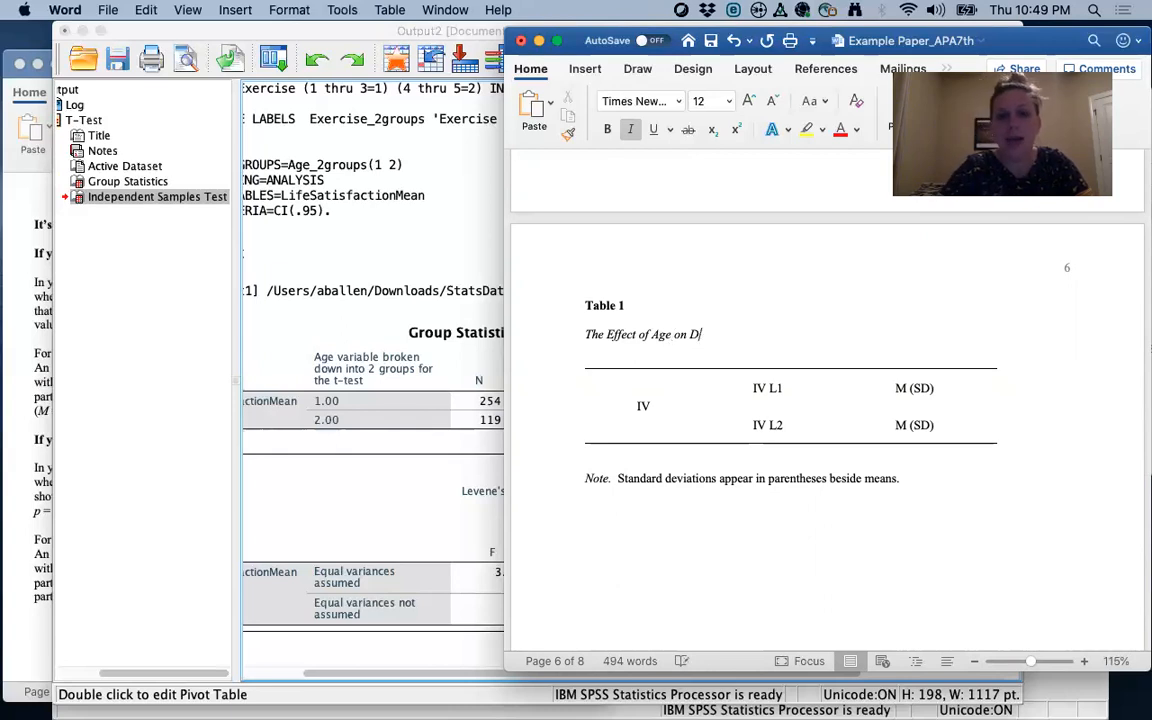
{"action": "type", "text": "Life Sa"}
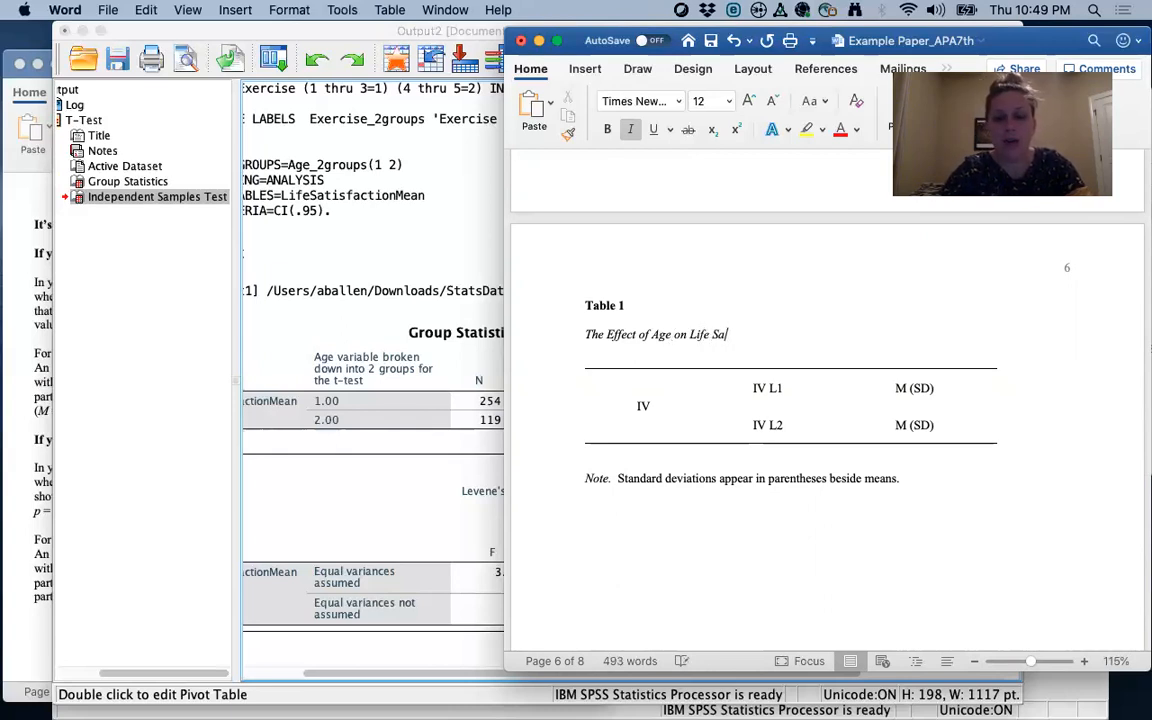
{"action": "type", "text": "tisfaction"}
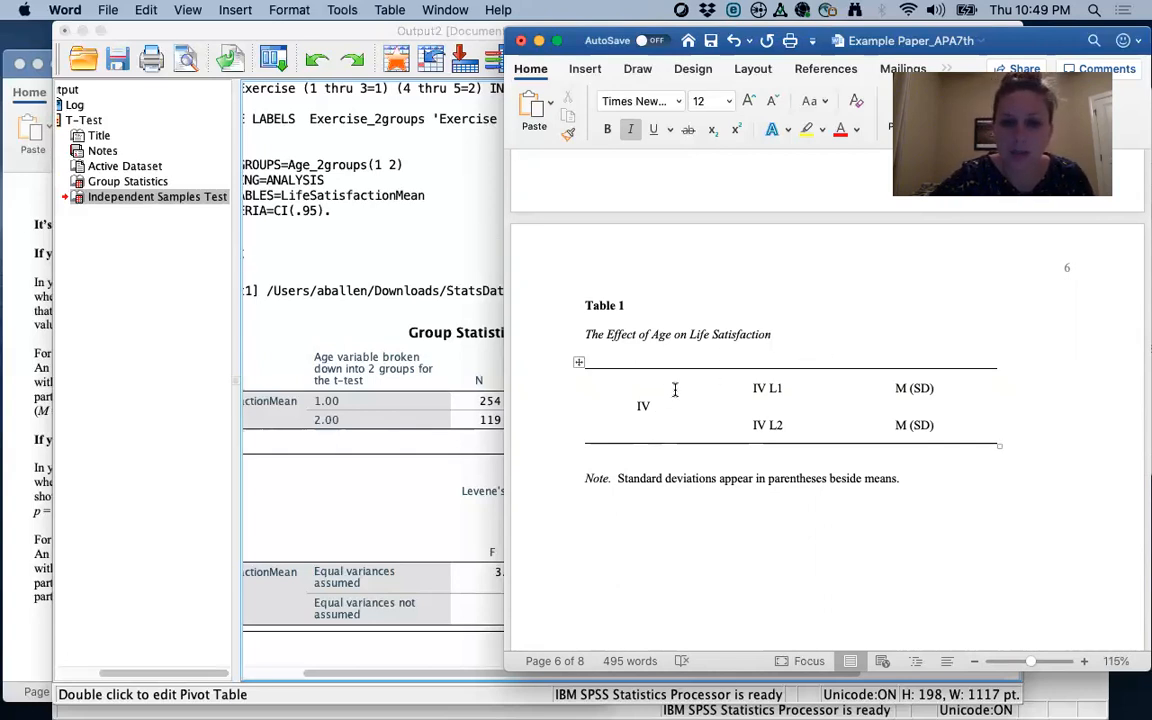
- Replace the "IV" row label in Table 1 with "Age"
{"action": "left_click", "coordinate": [648, 408]}
{"action": "key", "text": "BackSpace"}
{"action": "key", "text": "BackSpace"}
{"action": "type", "text": "Age"}
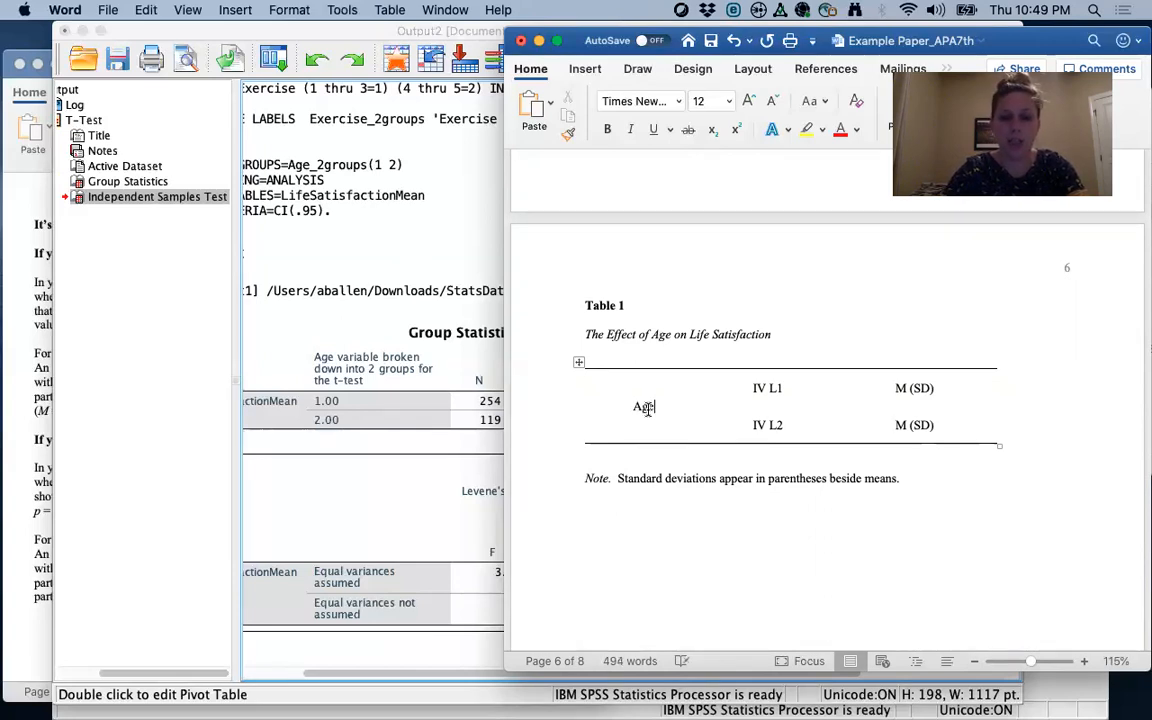
- Rename the two level labels in Table 1, "IV L1" and "IV L2", as "Young" and "Old"
{"action": "left_click", "coordinate": [781, 388]}
{"action": "key", "text": "BackSpace"}
{"action": "key", "text": "BackSpace"}
{"action": "key", "text": "BackSpace"}
{"action": "key", "text": "BackSpace"}
{"action": "type", "text": "Young"}
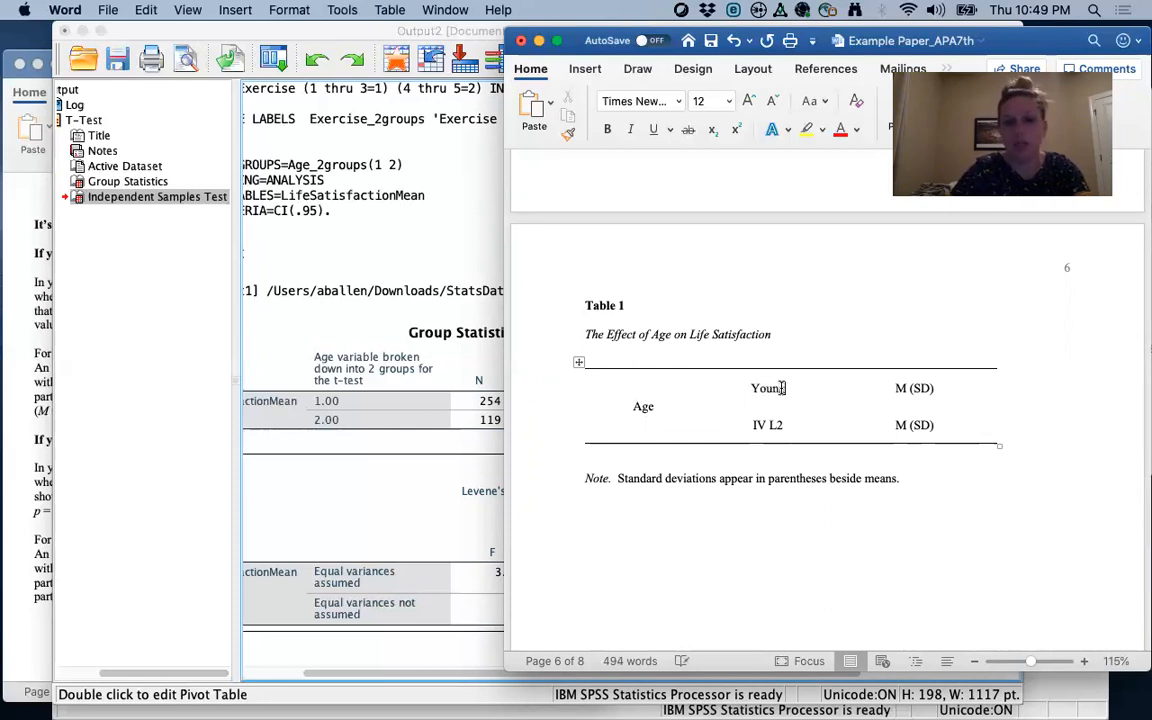
{"action": "left_click", "coordinate": [781, 424]}
{"action": "key", "text": "BackSpace"}
{"action": "key", "text": "BackSpace"}
{"action": "key", "text": "BackSpace"}
{"action": "key", "text": "BackSpace"}
{"action": "key", "text": "BackSpace"}
{"action": "type", "text": "Old"}
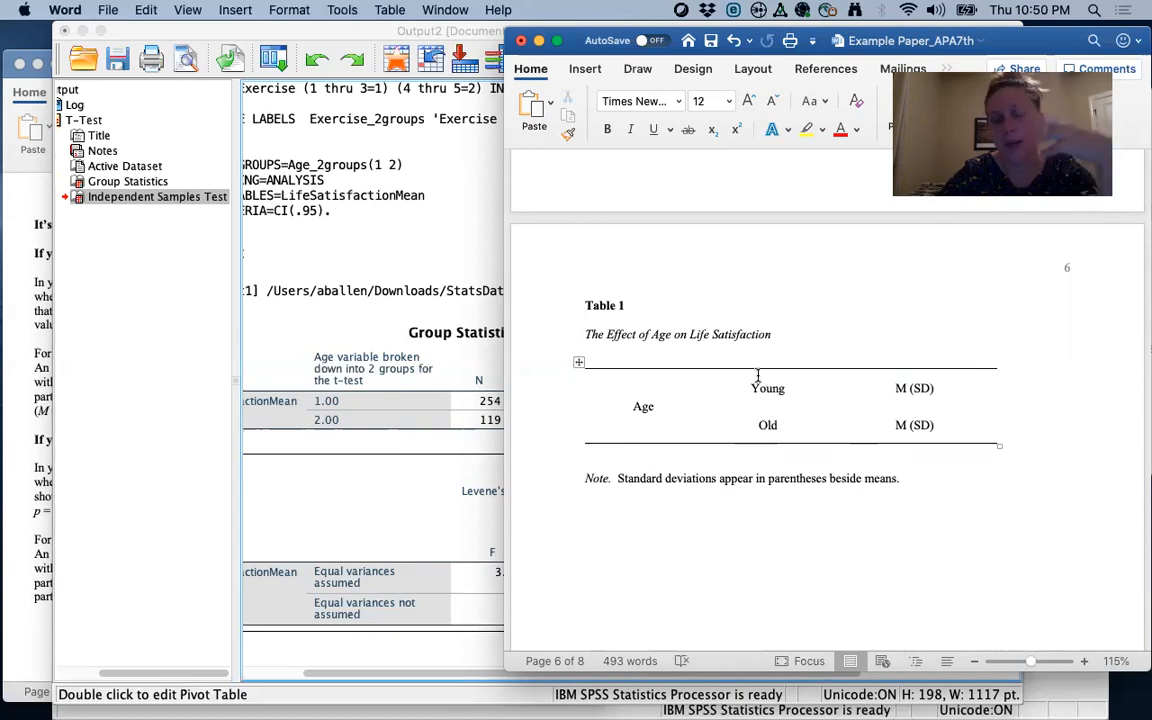
- Bring the SPSS group means and standard deviations into view and enter 4.41 (1.17) for the Young group in Table 1
{"action": "scroll", "coordinate": [758, 375], "scroll_direction": "up", "scroll_amount": 1}
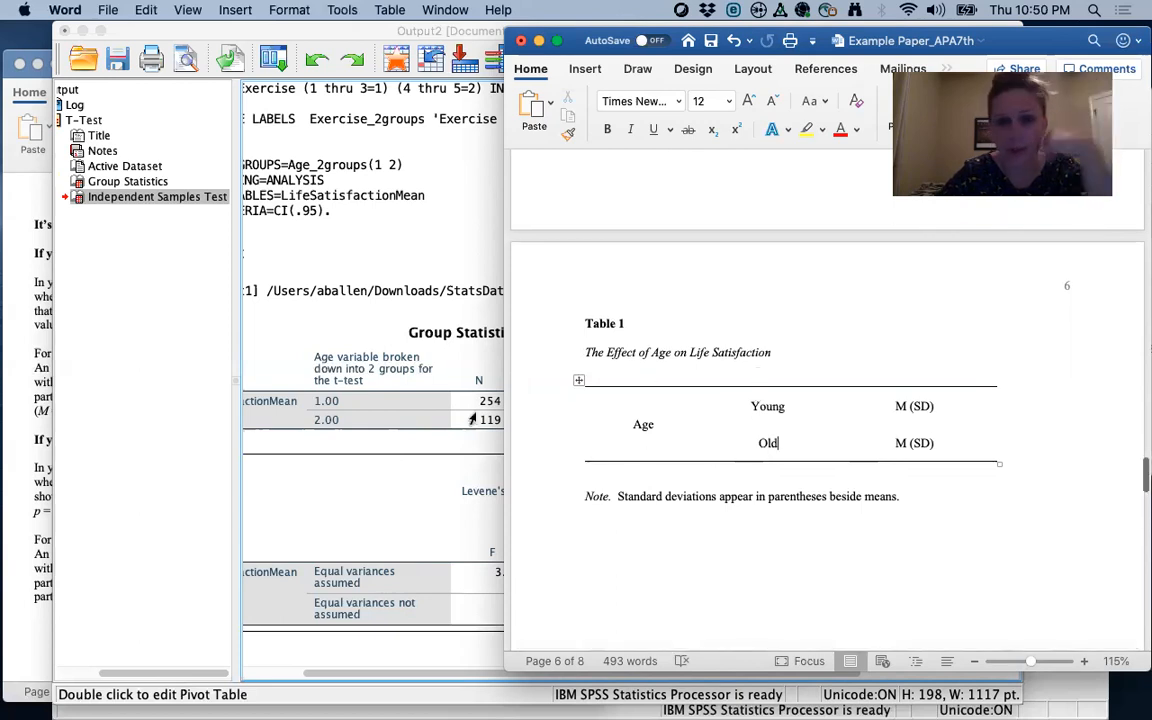
{"action": "left_click_drag", "start_coordinate": [306, 30], "coordinate": [158, 30]}
{"action": "left_click", "coordinate": [928, 347]}
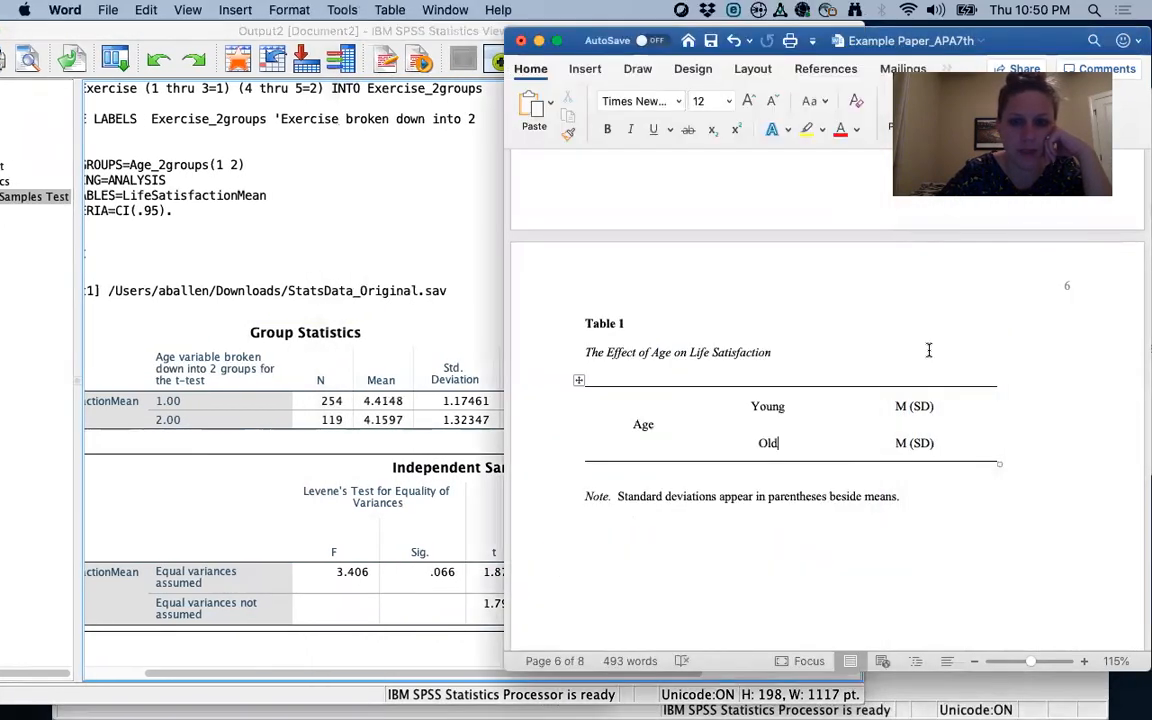
{"action": "double_click", "coordinate": [904, 406]}
{"action": "key", "text": "BackSpace"}
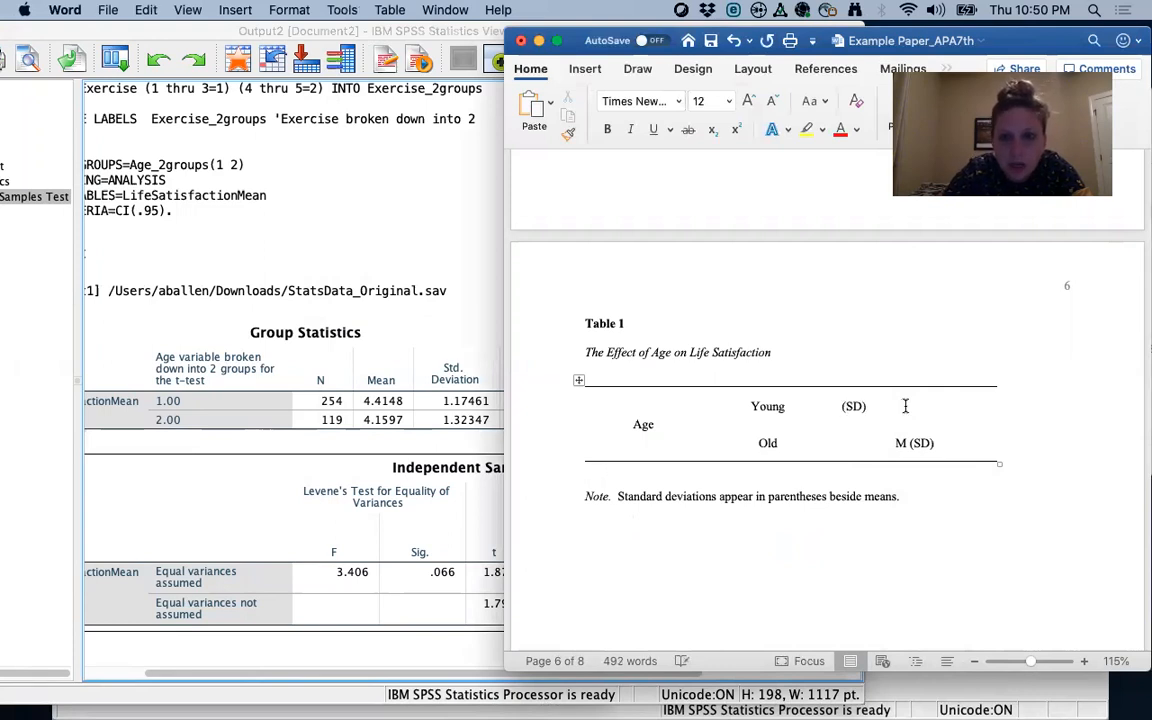
{"action": "left_click", "coordinate": [734, 42]}
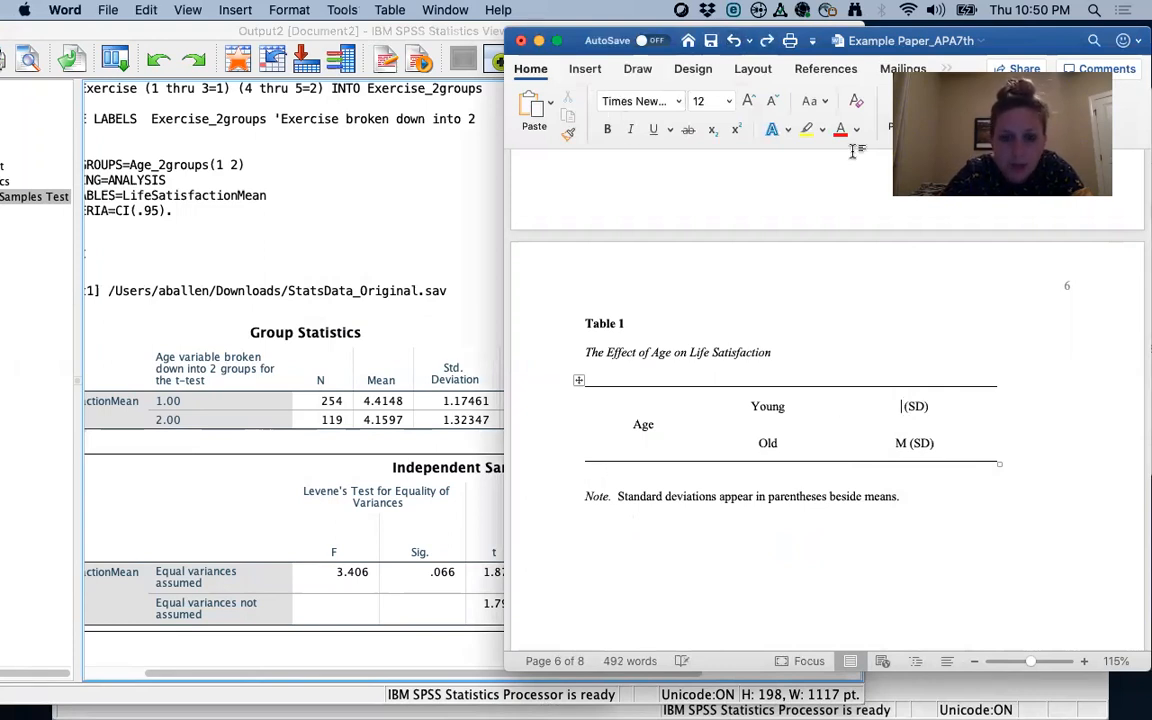
{"action": "type", "text": "4.41"}
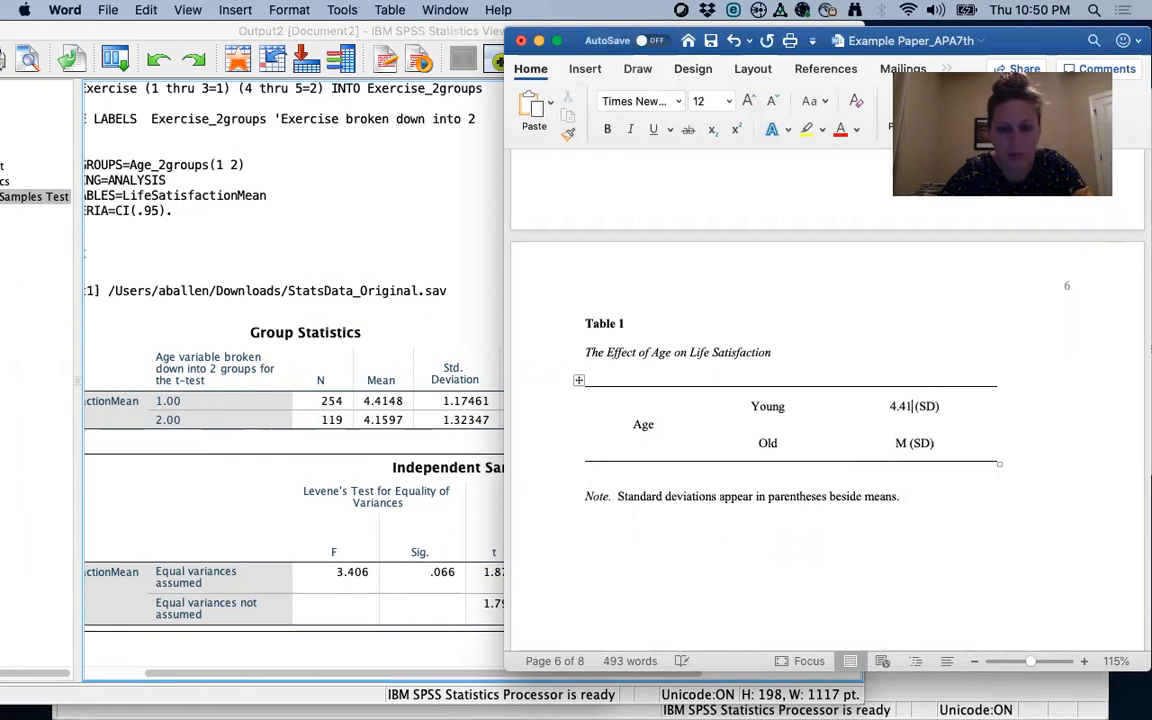
{"action": "left_click", "coordinate": [936, 405]}
{"action": "key", "text": "BackSpace"}
{"action": "key", "text": "BackSpace"}
{"action": "type", "text": "1.17"}
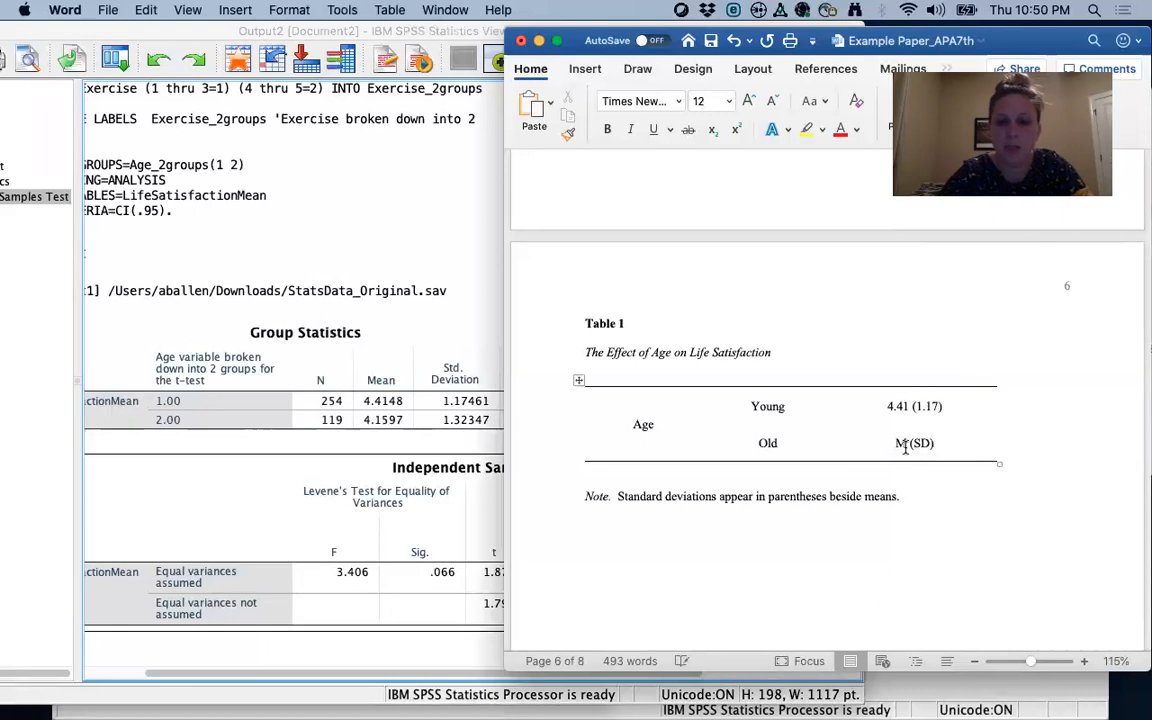
- Enter the Old group's mean and standard deviation in Table 1 as 4.16 (1.32)
{"action": "left_click", "coordinate": [905, 447]}
{"action": "key", "text": "BackSpace"}
{"action": "key", "text": "BackSpace"}
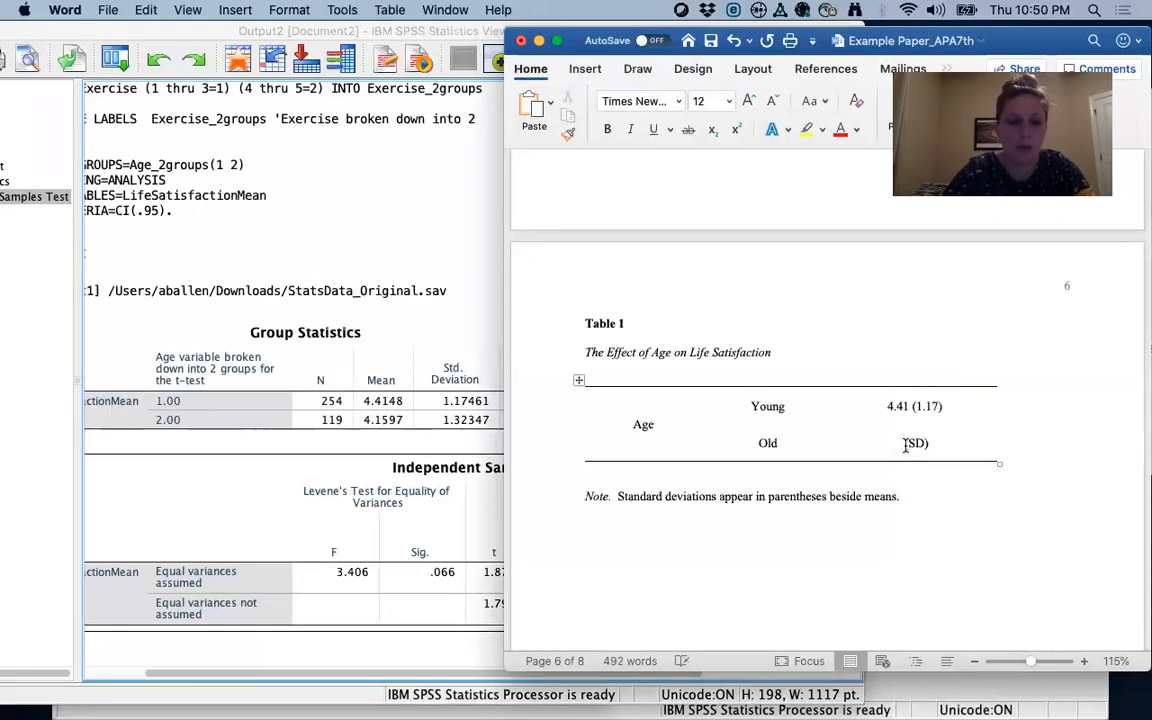
{"action": "type", "text": "4.1 "}
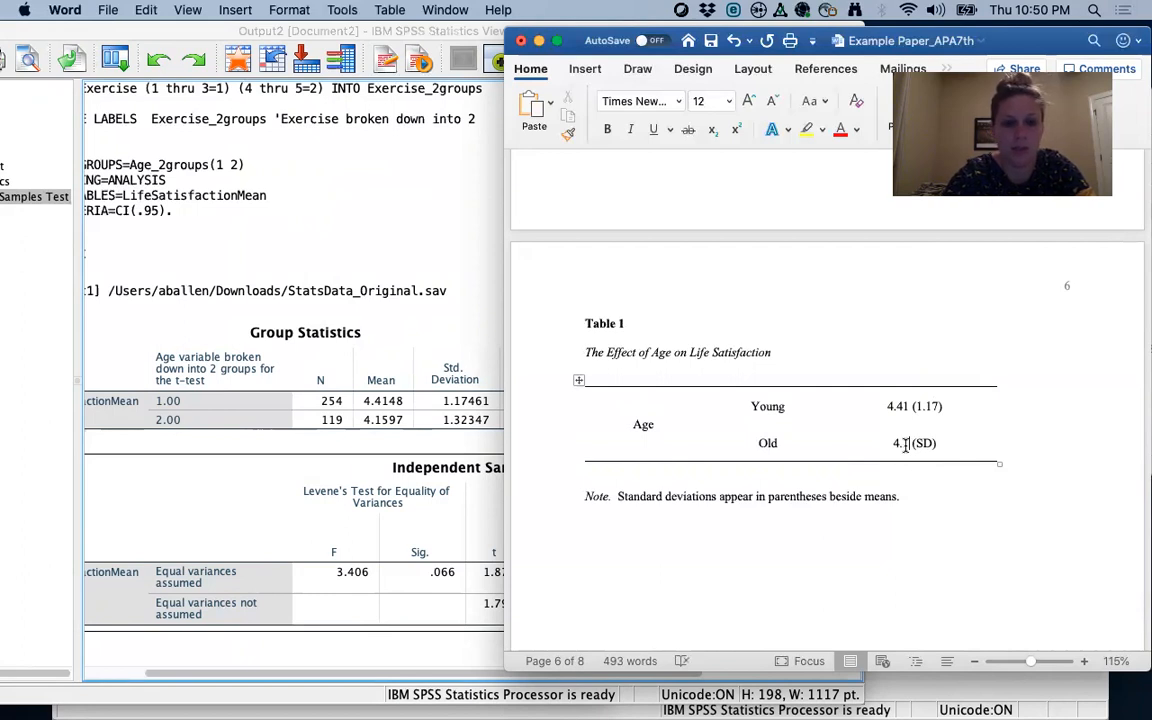
{"action": "type", "text": "6"}
{"action": "key", "text": "Right"}
{"action": "key", "text": "Right"}
{"action": "key", "text": "Right"}
{"action": "key", "text": "Right"}
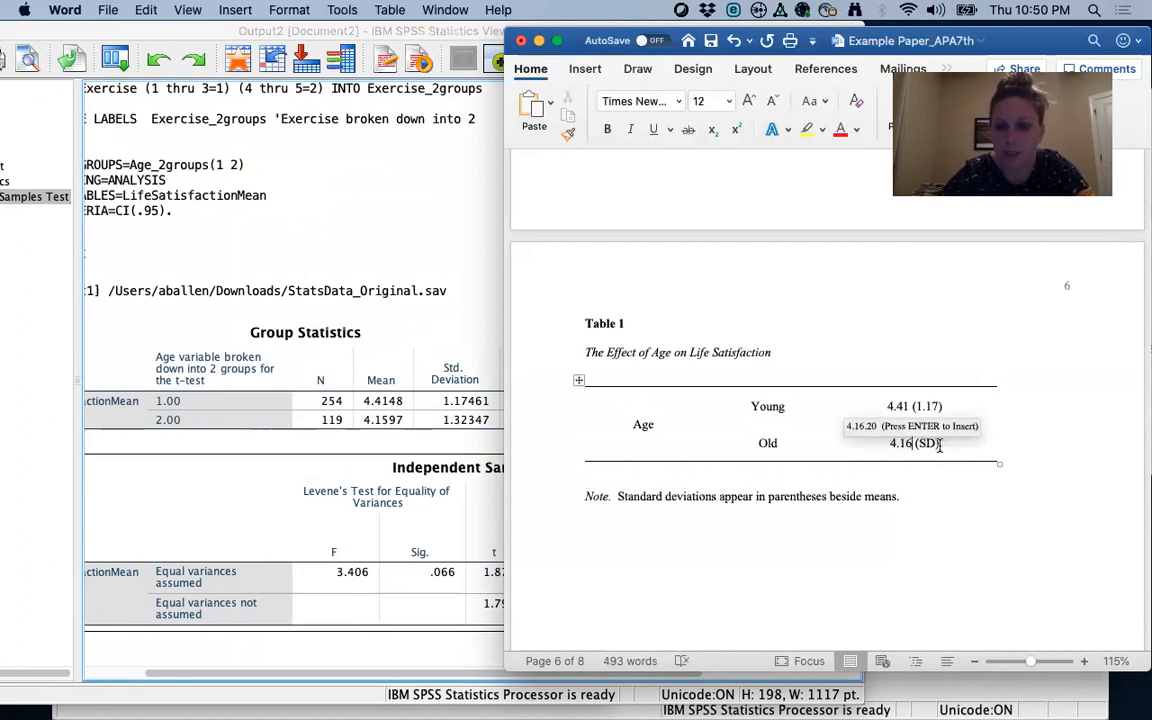
{"action": "key", "text": "BackSpace"}
{"action": "key", "text": "BackSpace"}
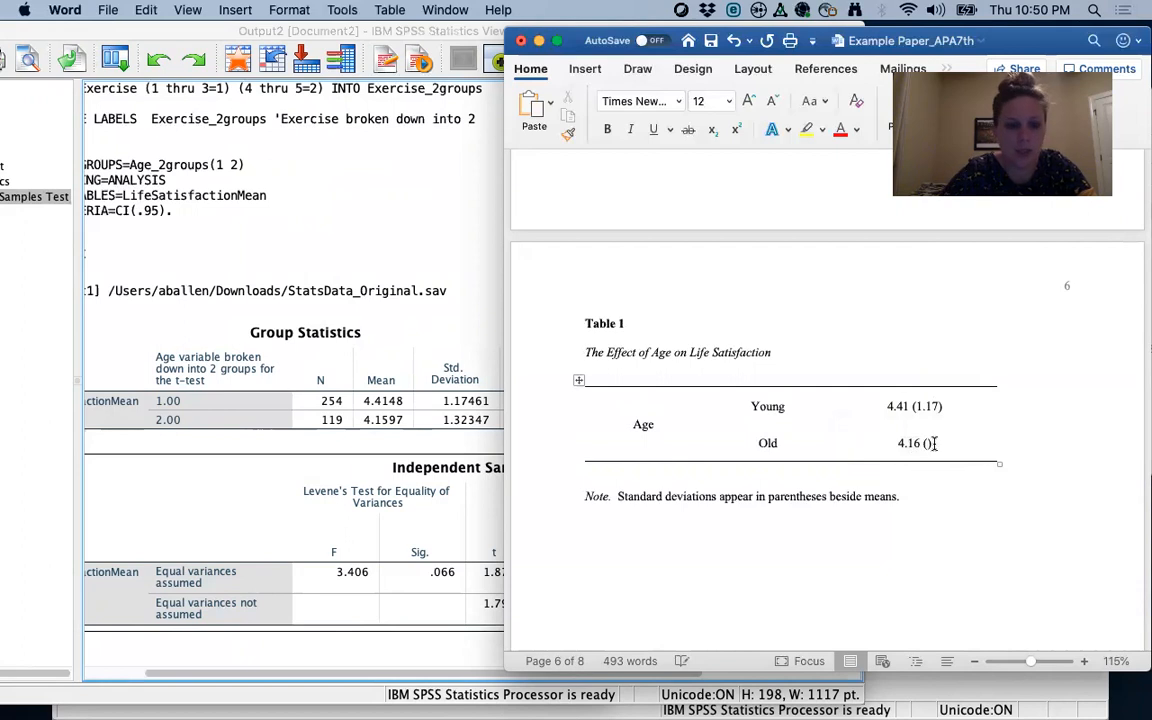
{"action": "type", "text": "1.32"}
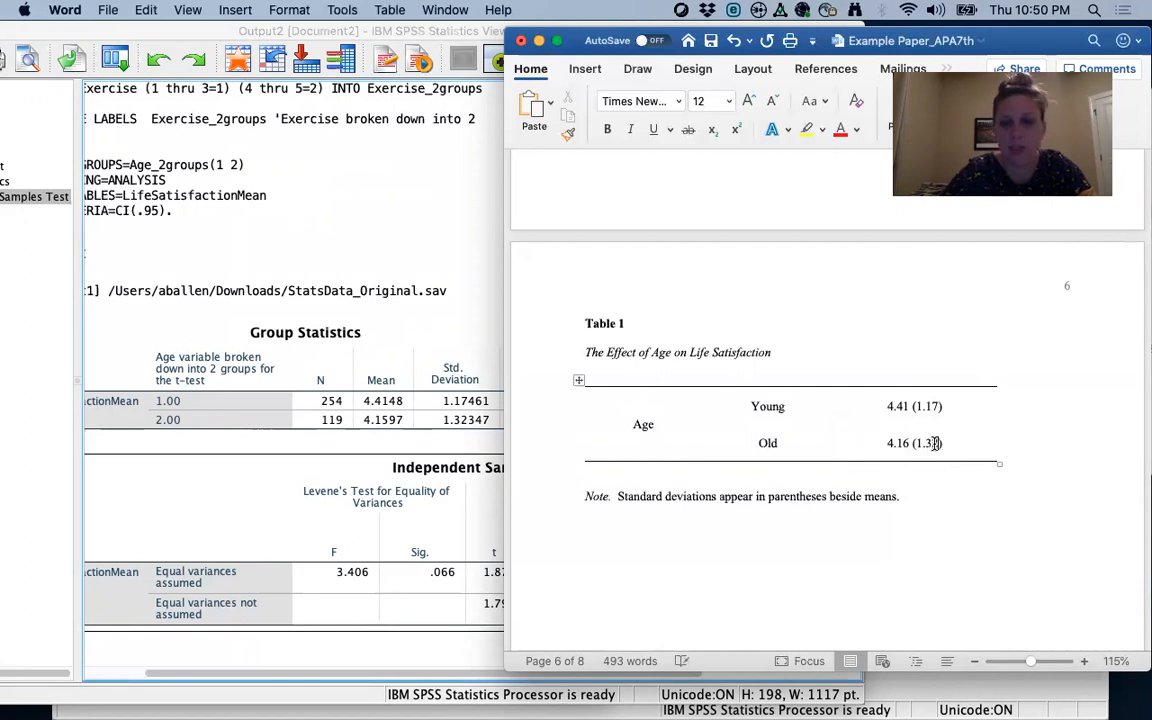
- Change the title of Figure 1 to "The Effect of Age on the Life Satisfaction"
{"action": "scroll", "coordinate": [870, 520], "scroll_direction": "down", "scroll_amount": 3}
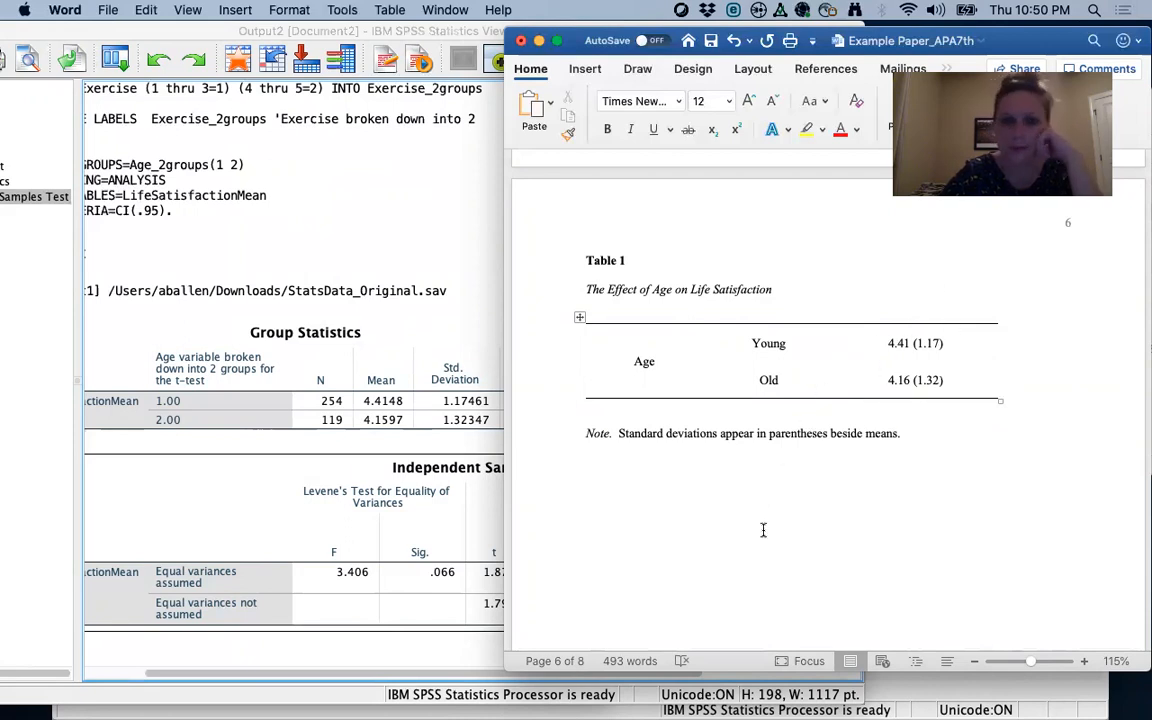
{"action": "scroll", "coordinate": [763, 530], "scroll_direction": "down", "scroll_amount": 2}
{"action": "scroll", "coordinate": [763, 530], "scroll_direction": "up", "scroll_amount": 3}
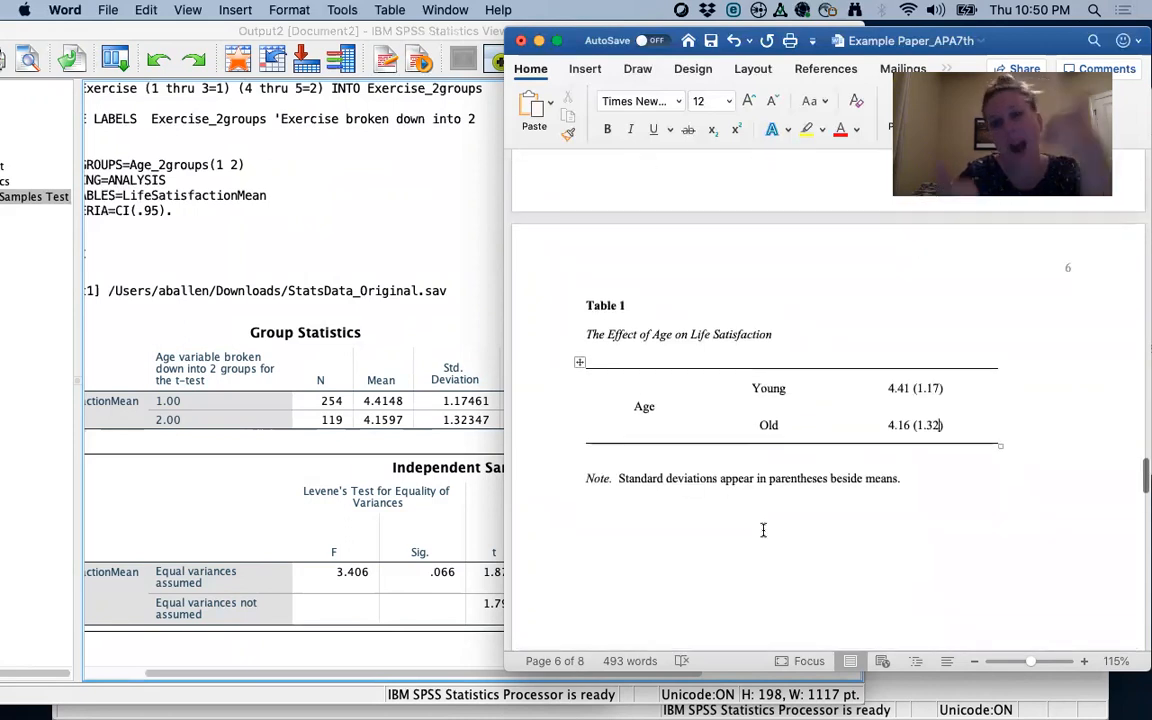
{"action": "scroll", "coordinate": [763, 530], "scroll_direction": "down", "scroll_amount": 5}
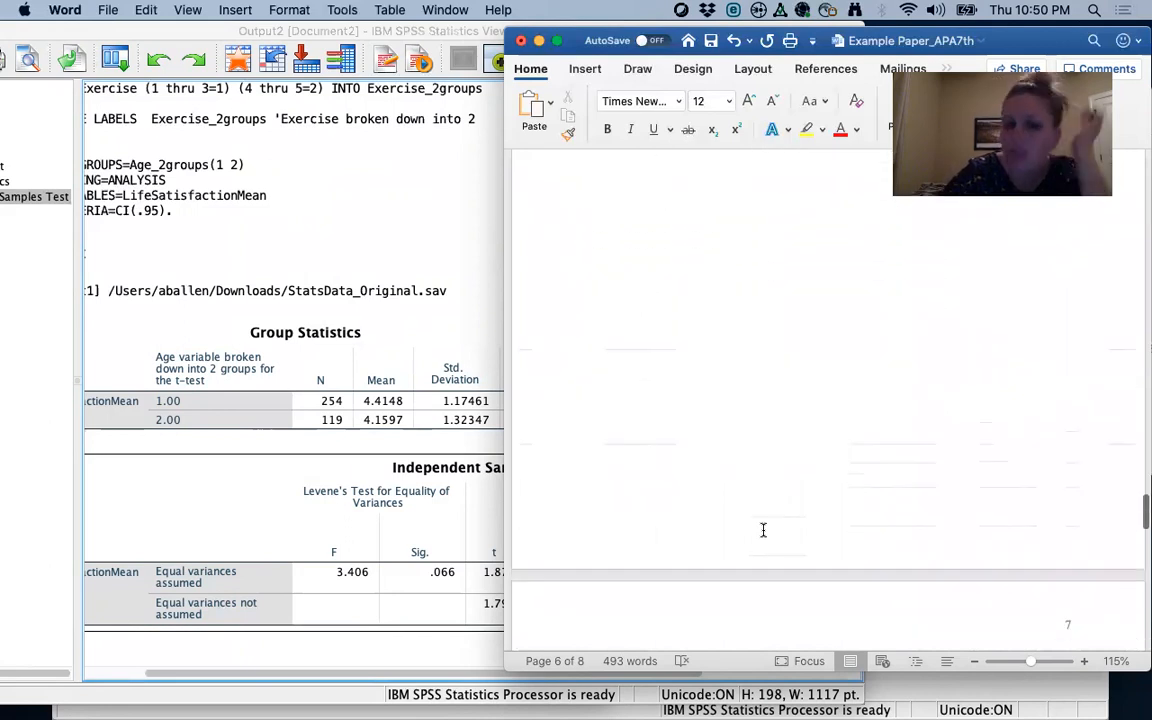
{"action": "scroll", "coordinate": [763, 530], "scroll_direction": "down", "scroll_amount": 2}
{"action": "scroll", "coordinate": [763, 532], "scroll_direction": "down", "scroll_amount": 2}
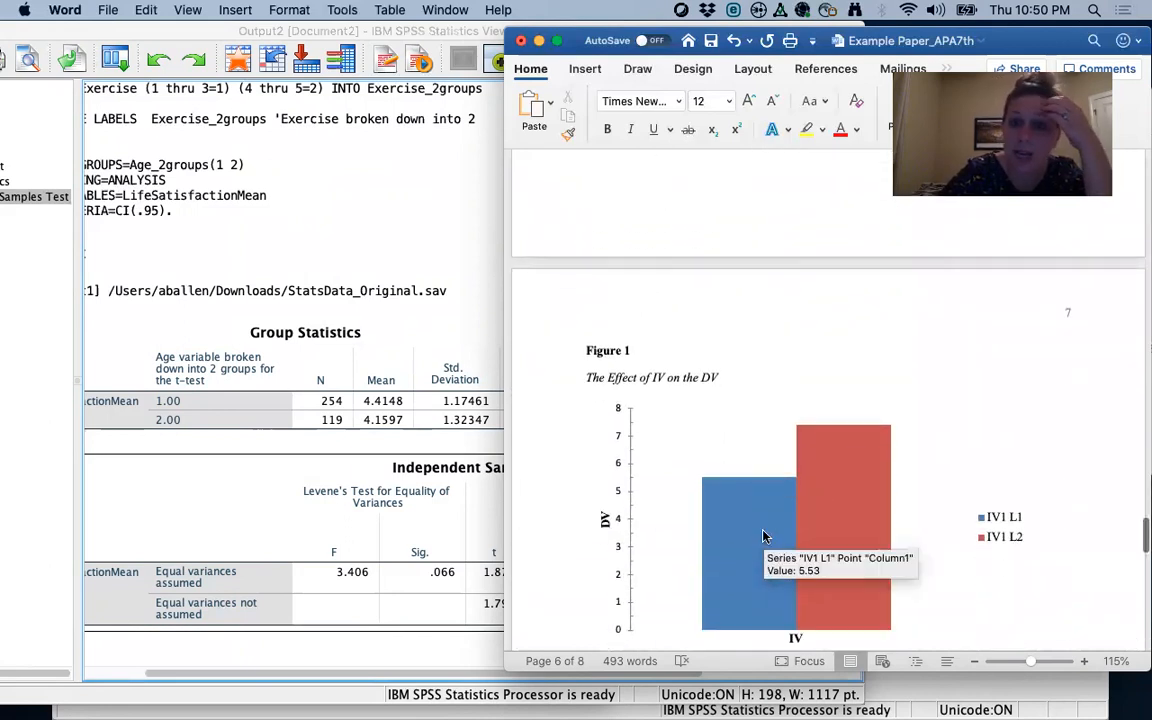
{"action": "scroll", "coordinate": [763, 535], "scroll_direction": "down", "scroll_amount": 3}
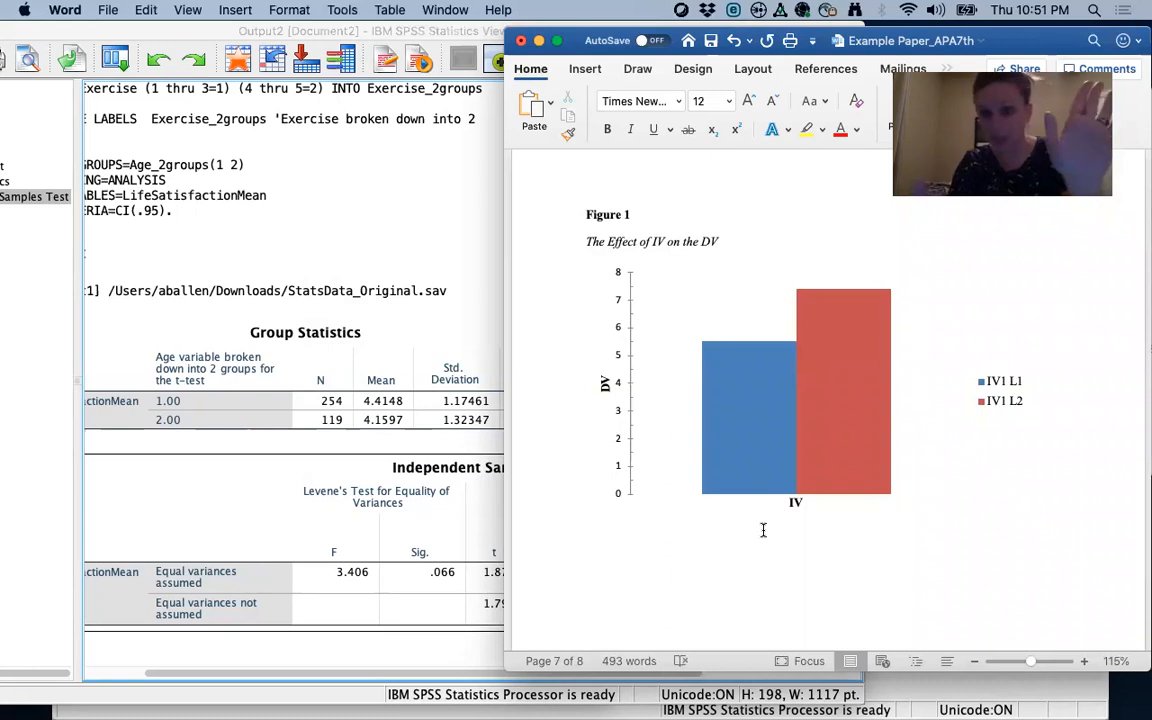
{"action": "mouse_move", "coordinate": [805, 415]}
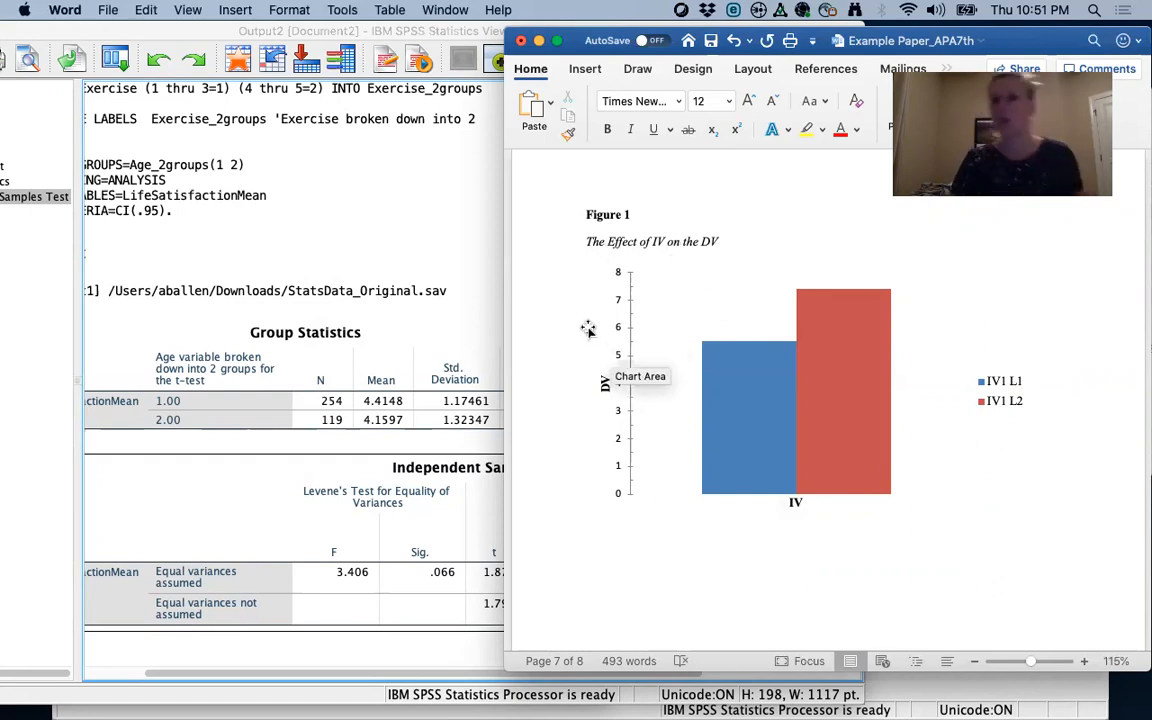
{"action": "left_click", "coordinate": [662, 242]}
{"action": "key", "text": "BackSpace"}
{"action": "key", "text": "BackSpace"}
{"action": "type", "text": "Age"}
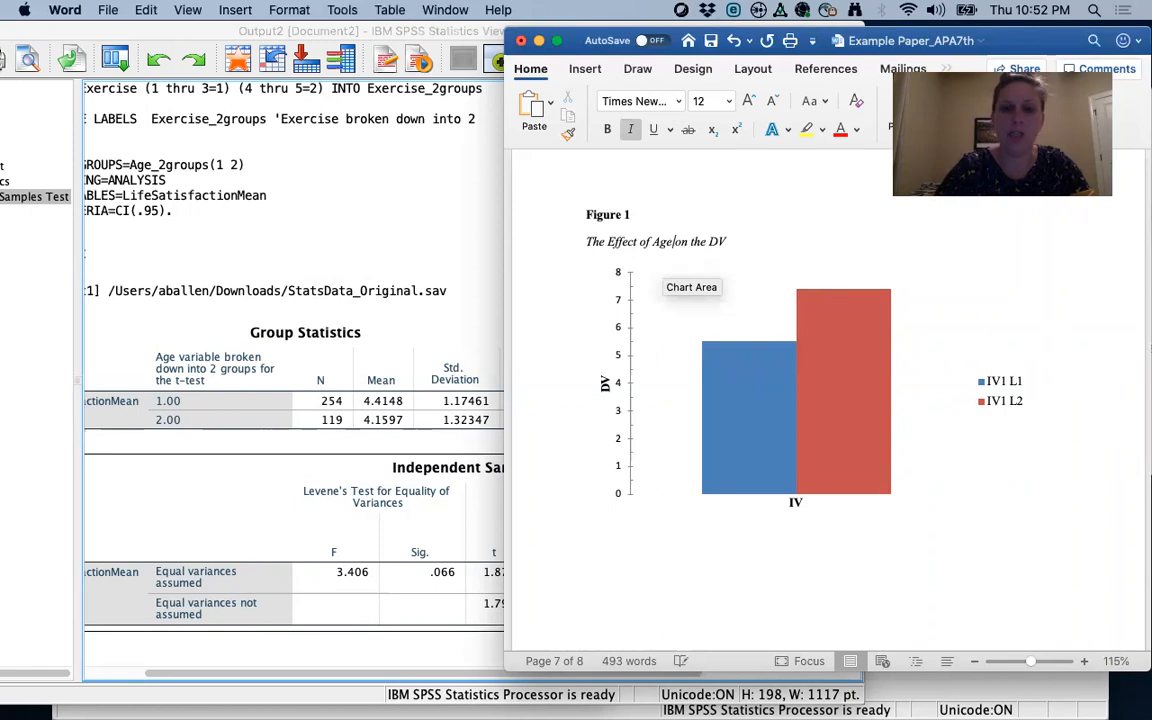
{"action": "key", "text": "BackSpace"}
{"action": "key", "text": "BackSpace"}
{"action": "type", "text": "Life"}
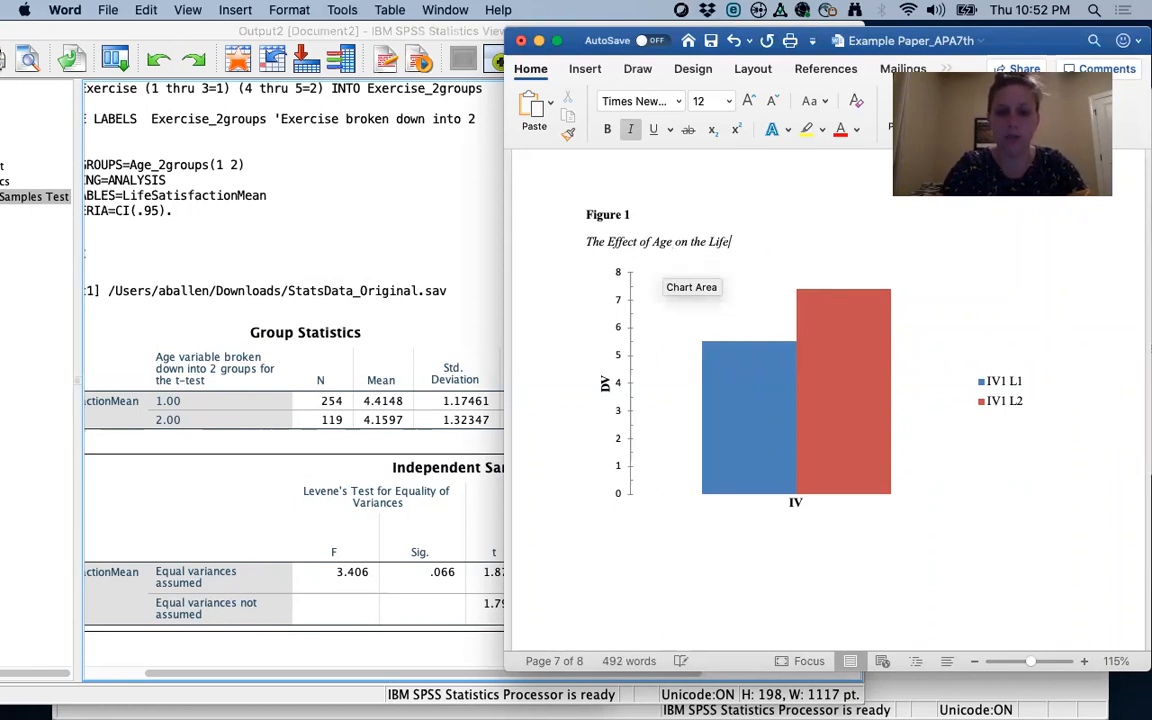
{"action": "type", "text": " Satisfaction"}
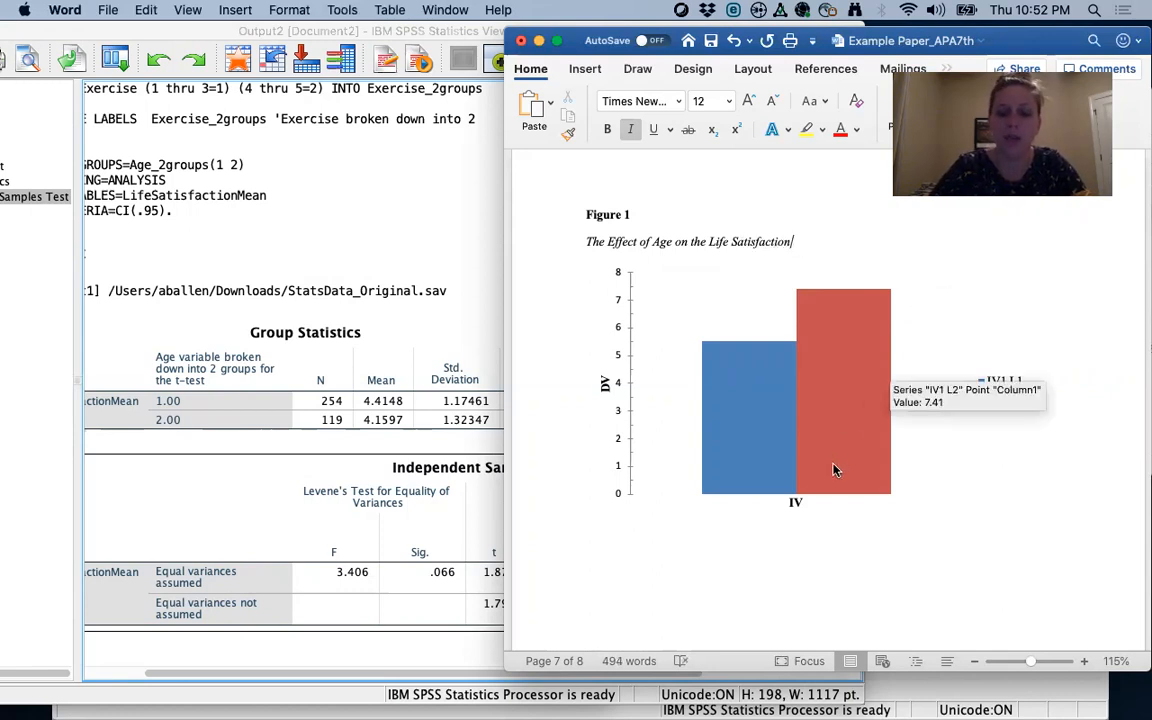
- Title the Figure 1 chart's horizontal axis "Age" and its vertical axis "Life Satisfaction"
{"action": "left_click", "coordinate": [796, 505]}
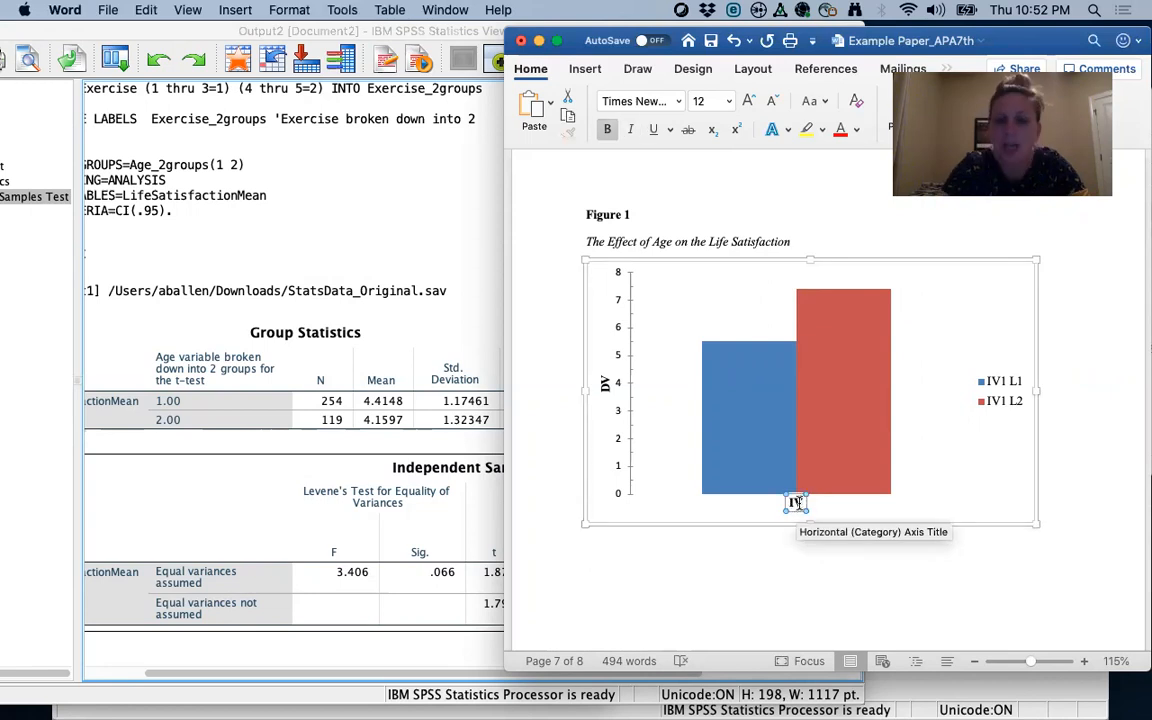
{"action": "type", "text": "Age"}
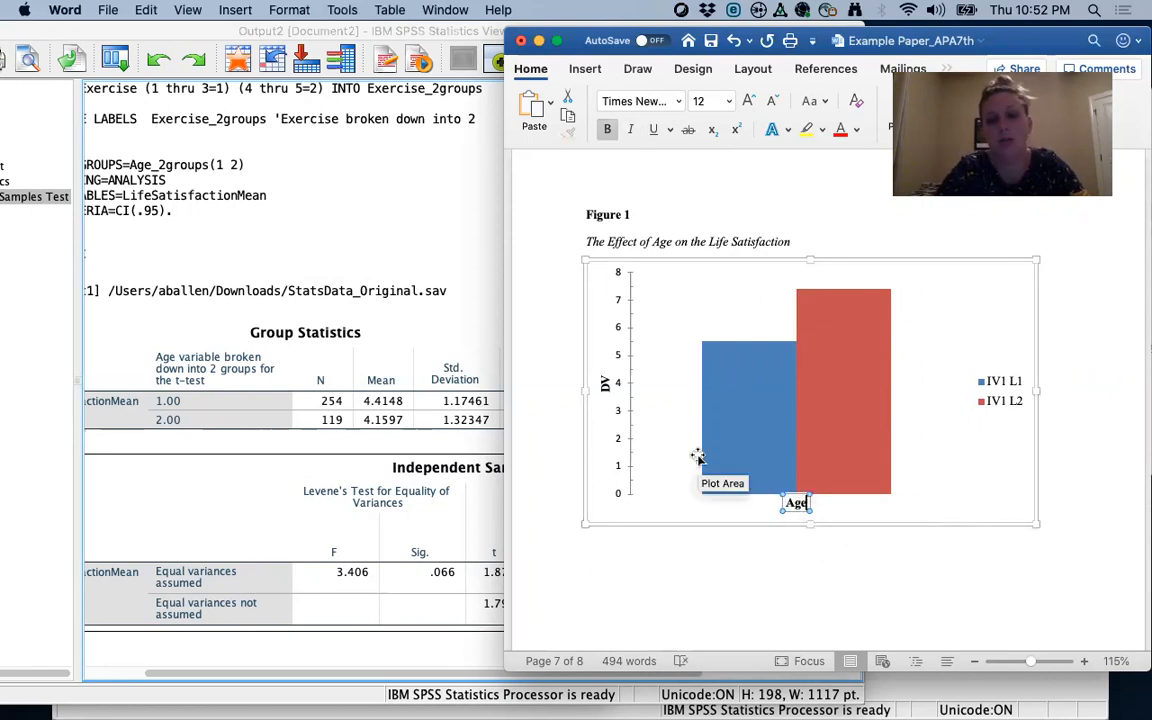
{"action": "left_click", "coordinate": [604, 384]}
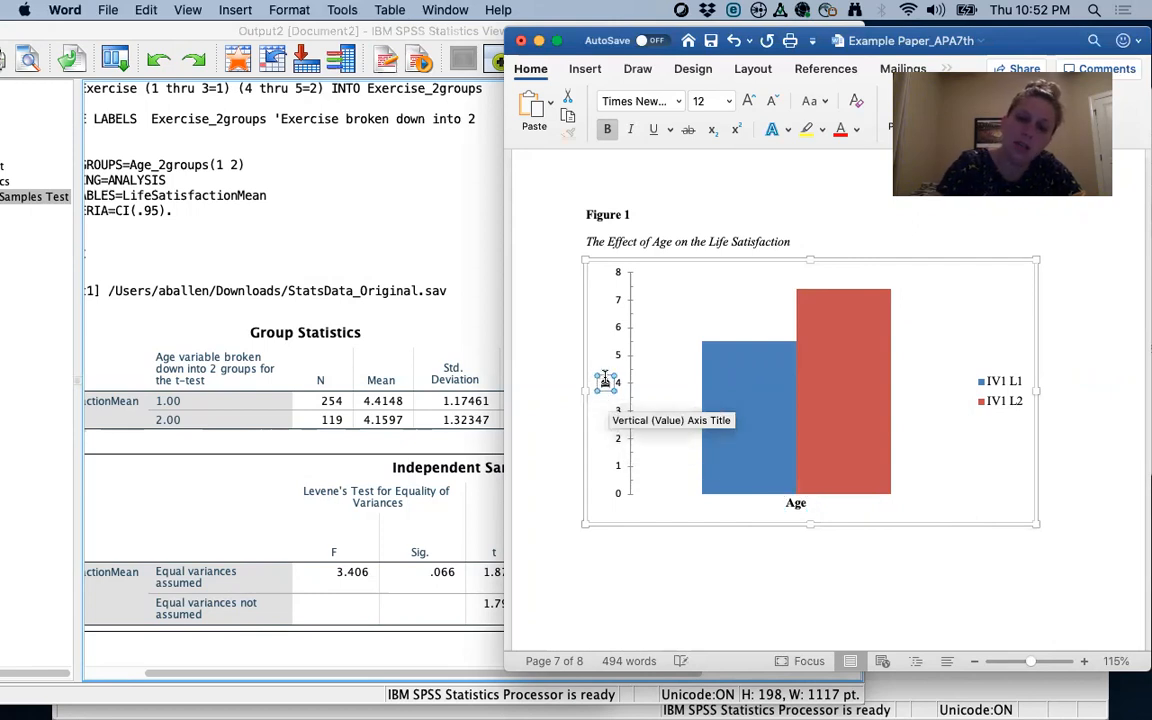
{"action": "type", "text": "Life Satisfaction"}
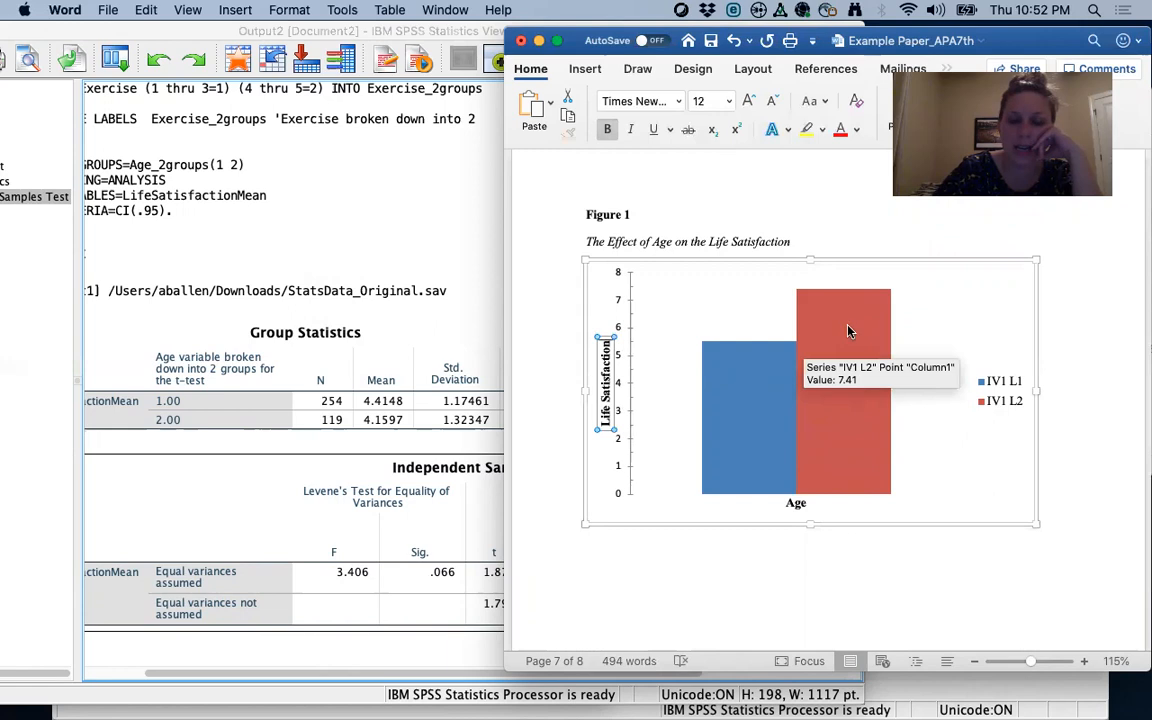
- Open the Figure 1 chart data in Excel and rename the series labels in A2 and A3 as "Young" and "Old"
{"action": "right_click", "coordinate": [760, 400]}
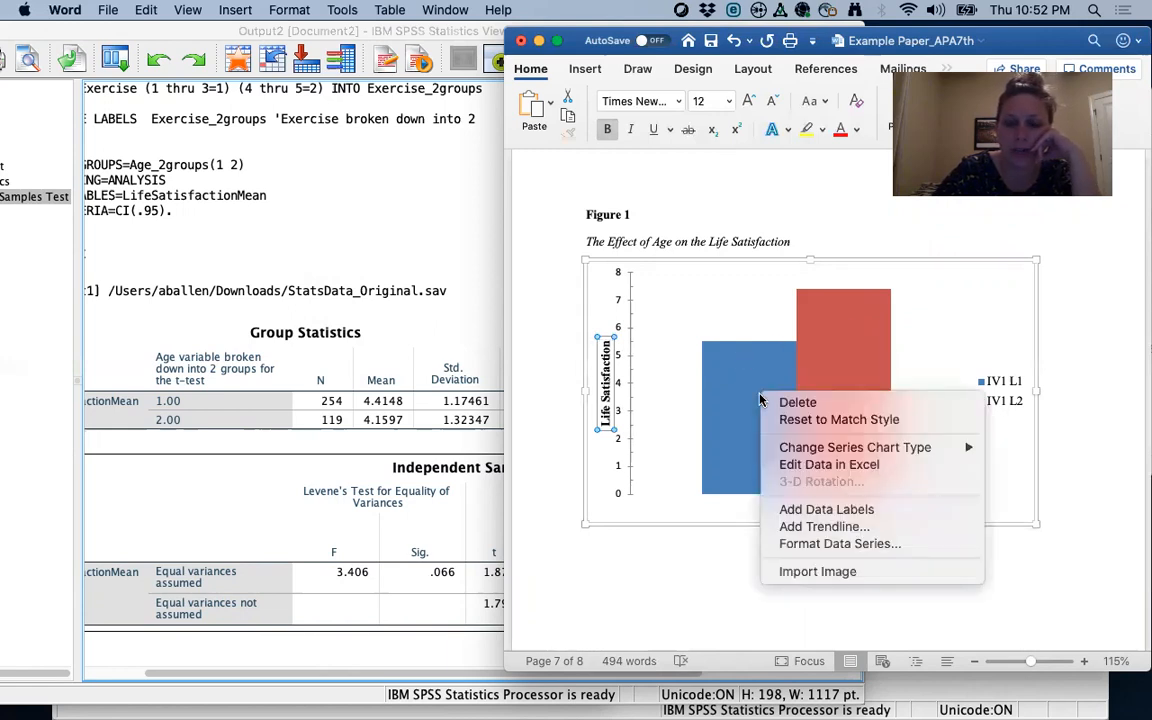
{"action": "left_click", "coordinate": [816, 473]}
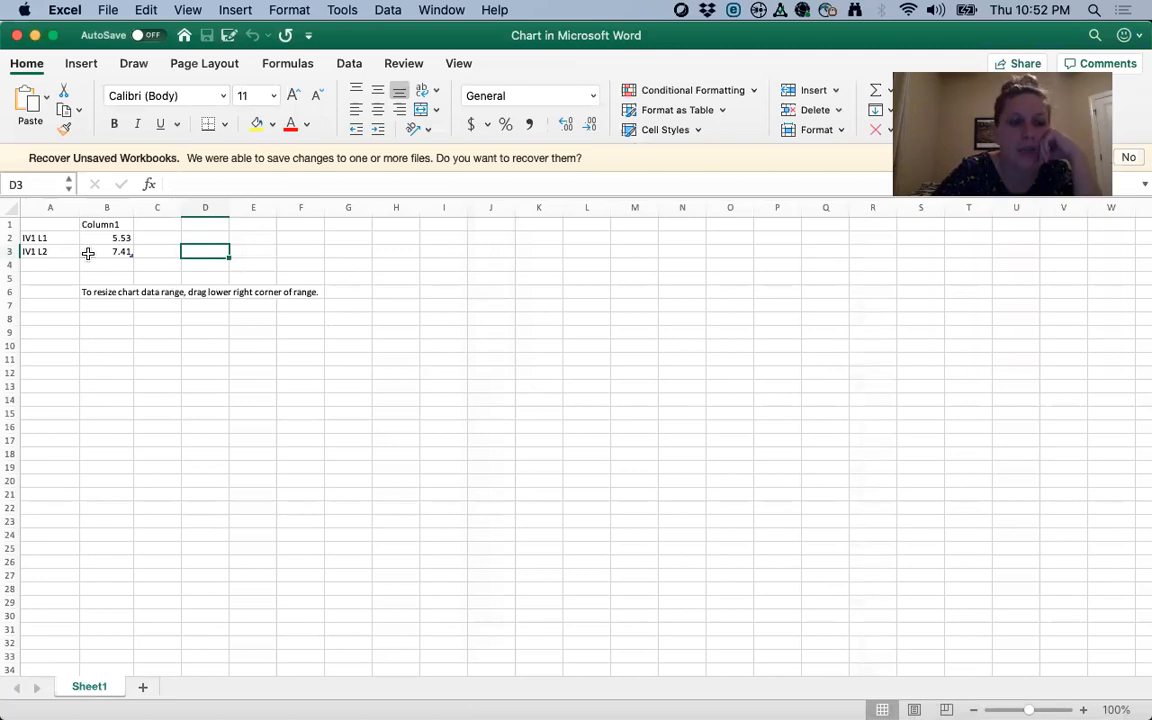
{"action": "left_click", "coordinate": [56, 237]}
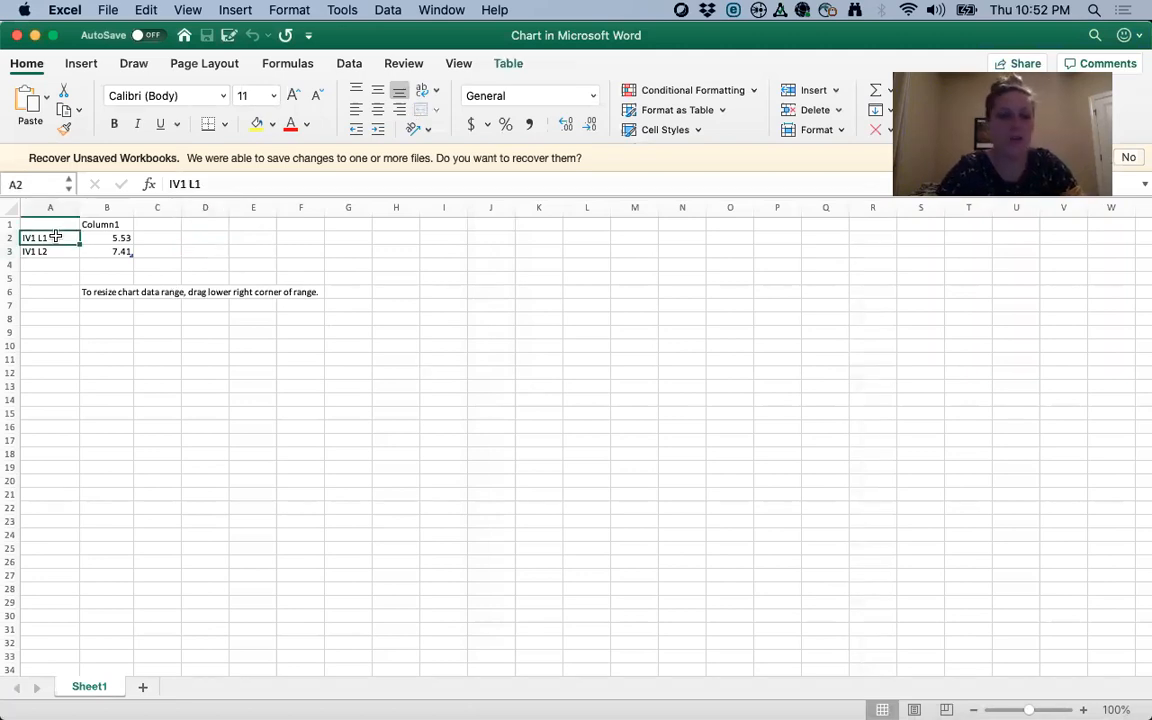
{"action": "type", "text": "Young"}
{"action": "left_click", "coordinate": [47, 252]}
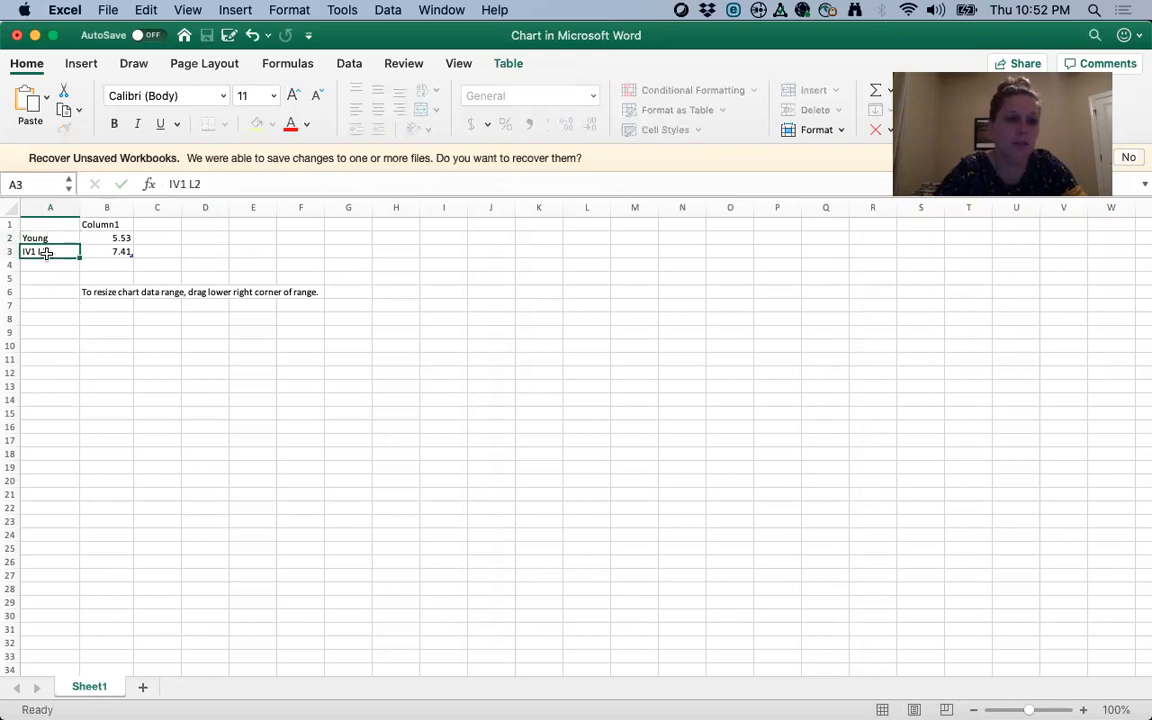
{"action": "type", "text": "Old"}
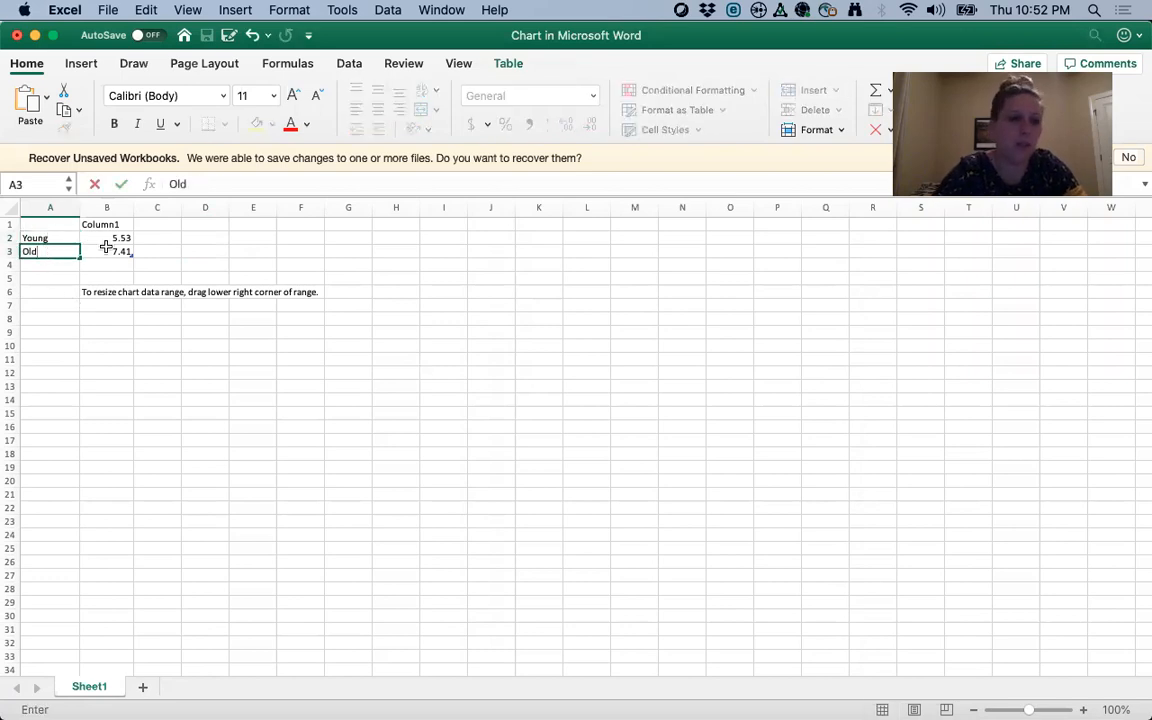
- Set the Young value in cell B2 of the chart data to 4.41
{"action": "left_click", "coordinate": [110, 238]}
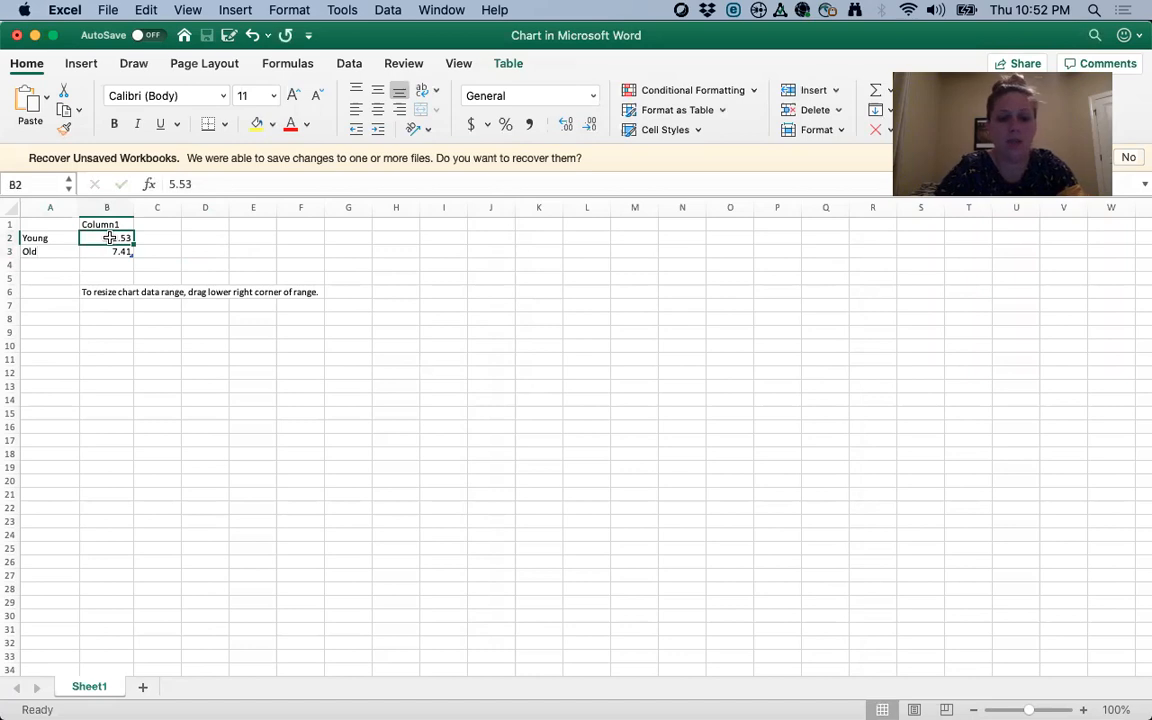
{"action": "type", "text": "4.41"}
{"action": "key", "text": "Return"}
- Check the group means in the SPSS output and set the Old value in cell B3 of the Excel chart data to 4.16
{"action": "key", "text": "ctrl+Up"}
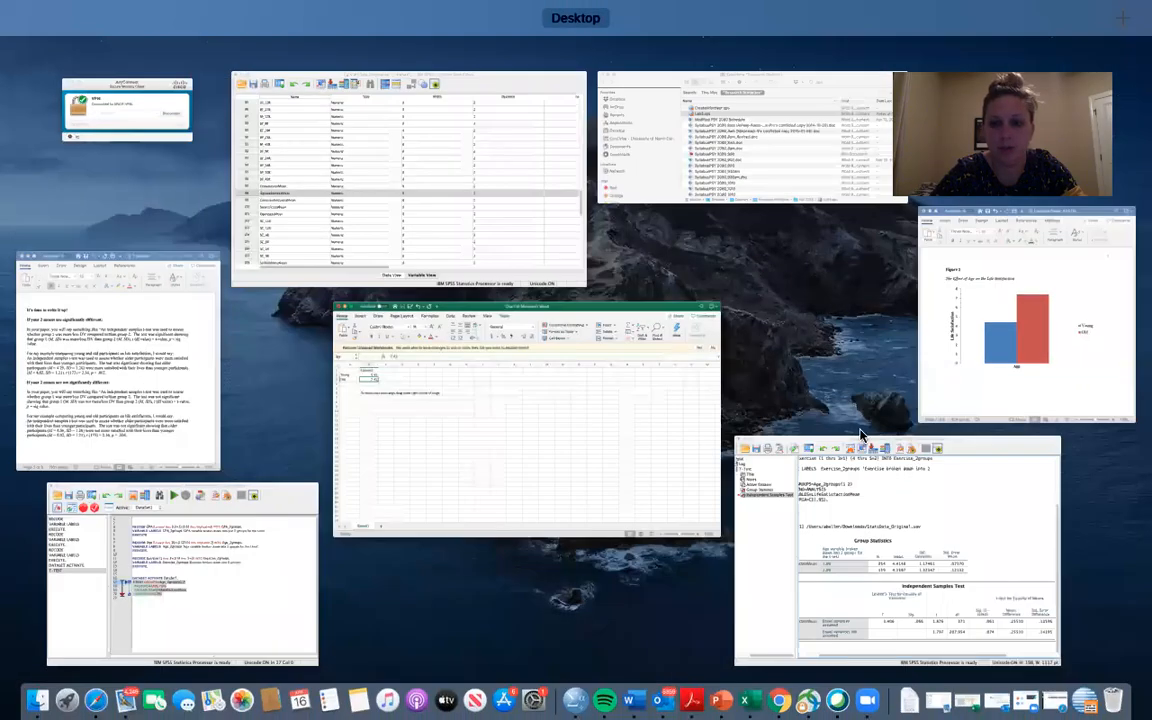
{"action": "left_click", "coordinate": [865, 450]}
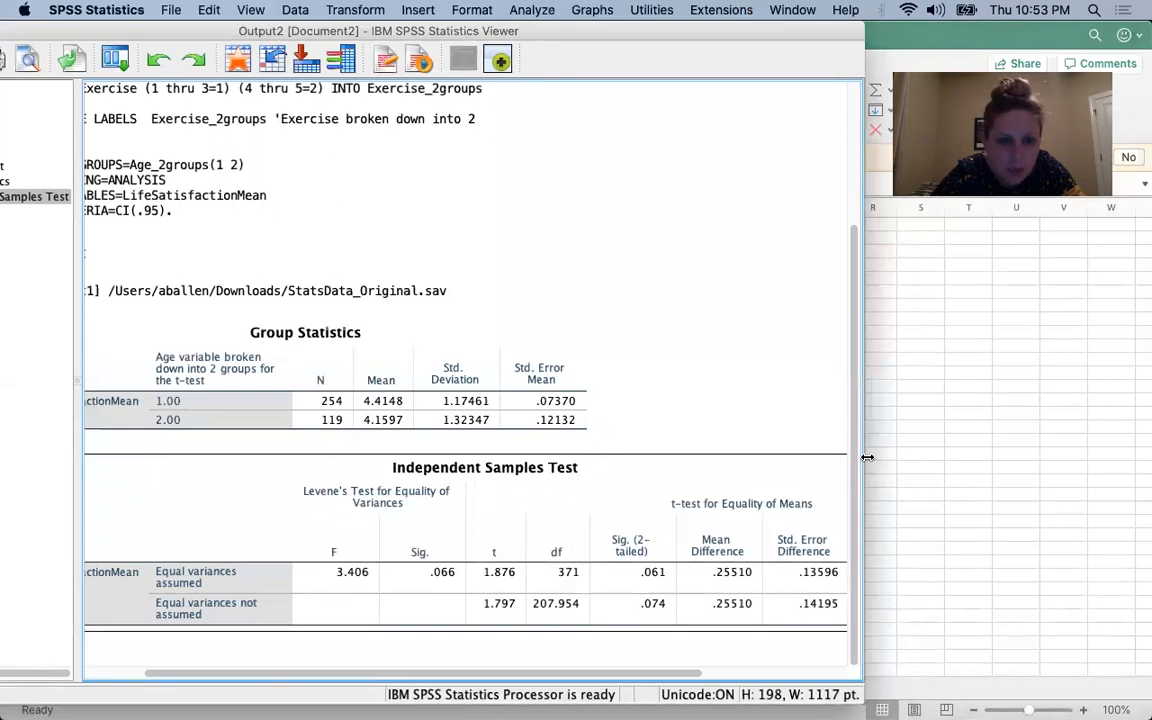
{"action": "key", "text": "ctrl+Up"}
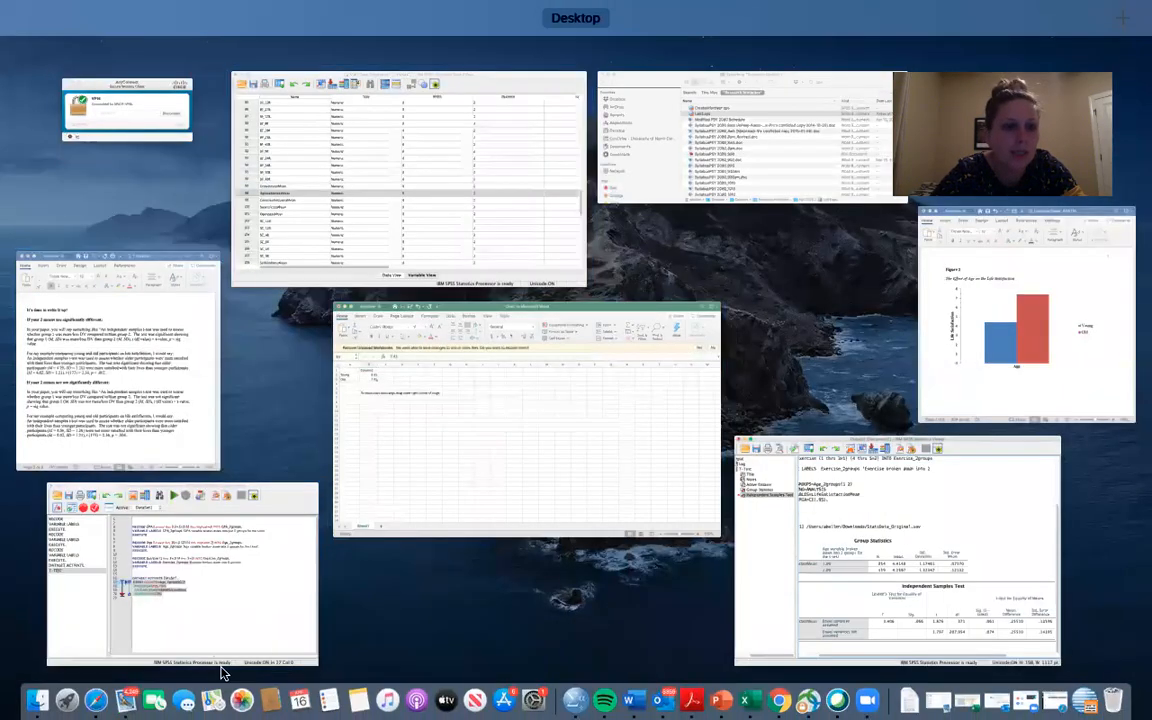
{"action": "left_click", "coordinate": [470, 497]}
{"action": "left_click", "coordinate": [125, 251]}
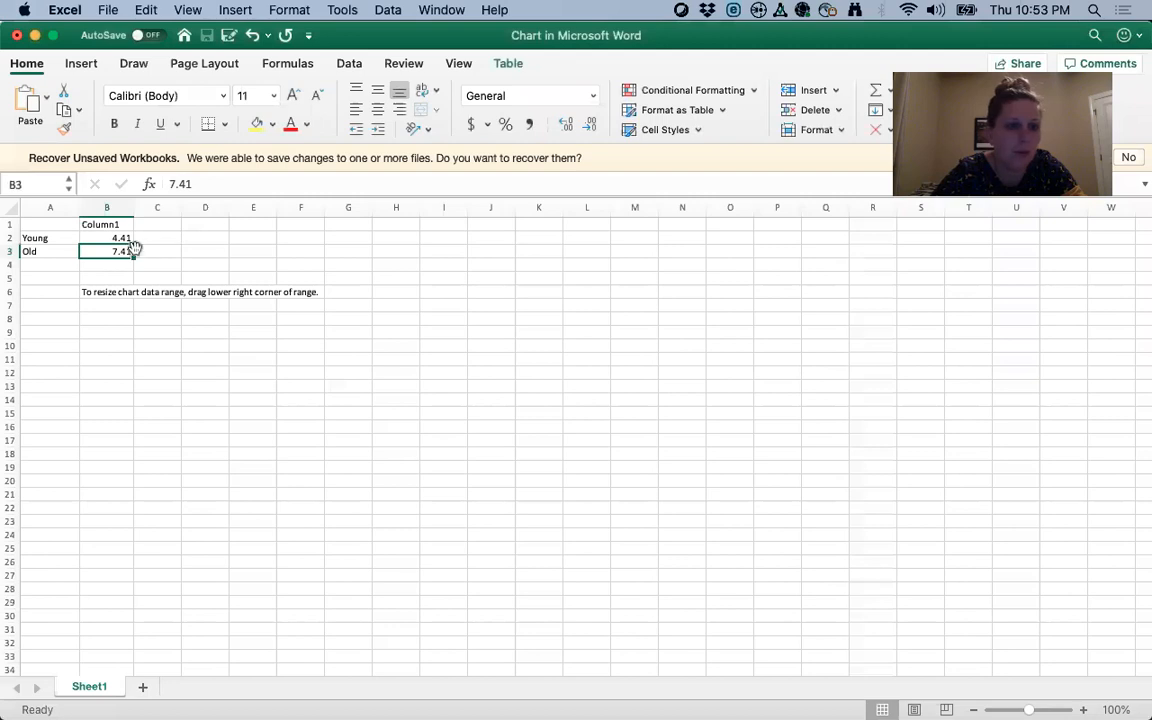
{"action": "type", "text": "4.16"}
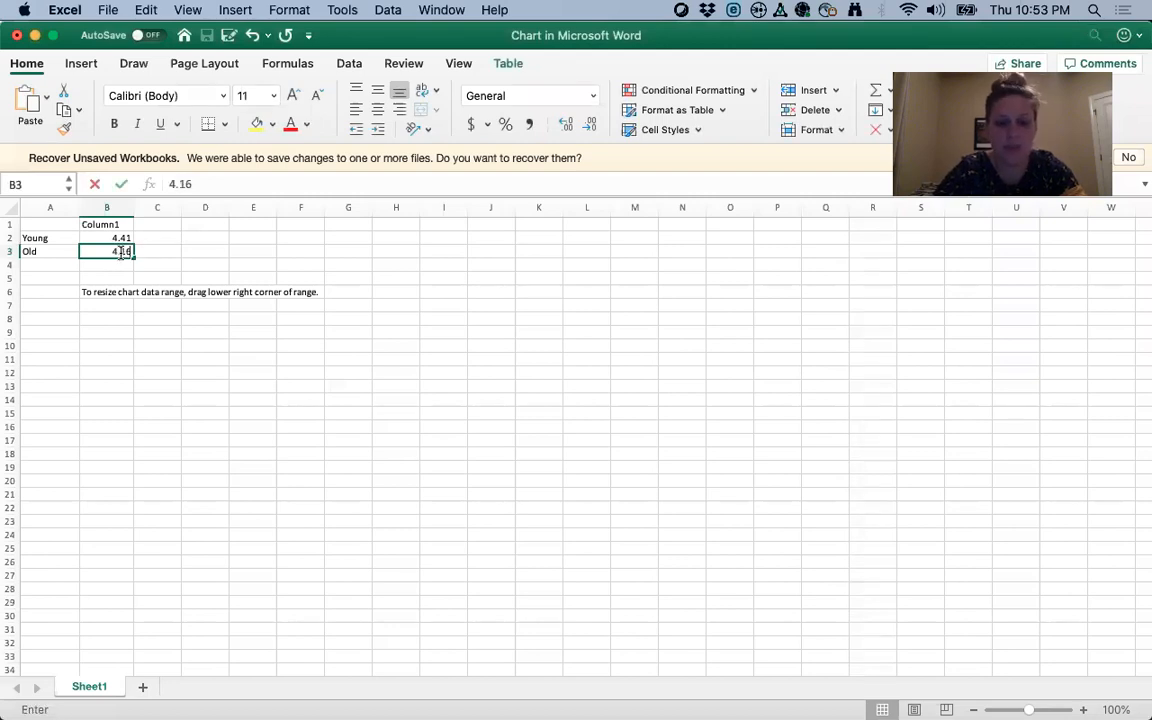
{"action": "left_click", "coordinate": [205, 268]}
{"action": "left_click", "coordinate": [379, 277]}
{"action": "left_click", "coordinate": [236, 265]}
{"action": "left_click", "coordinate": [186, 234]}
{"action": "left_click", "coordinate": [168, 251]}
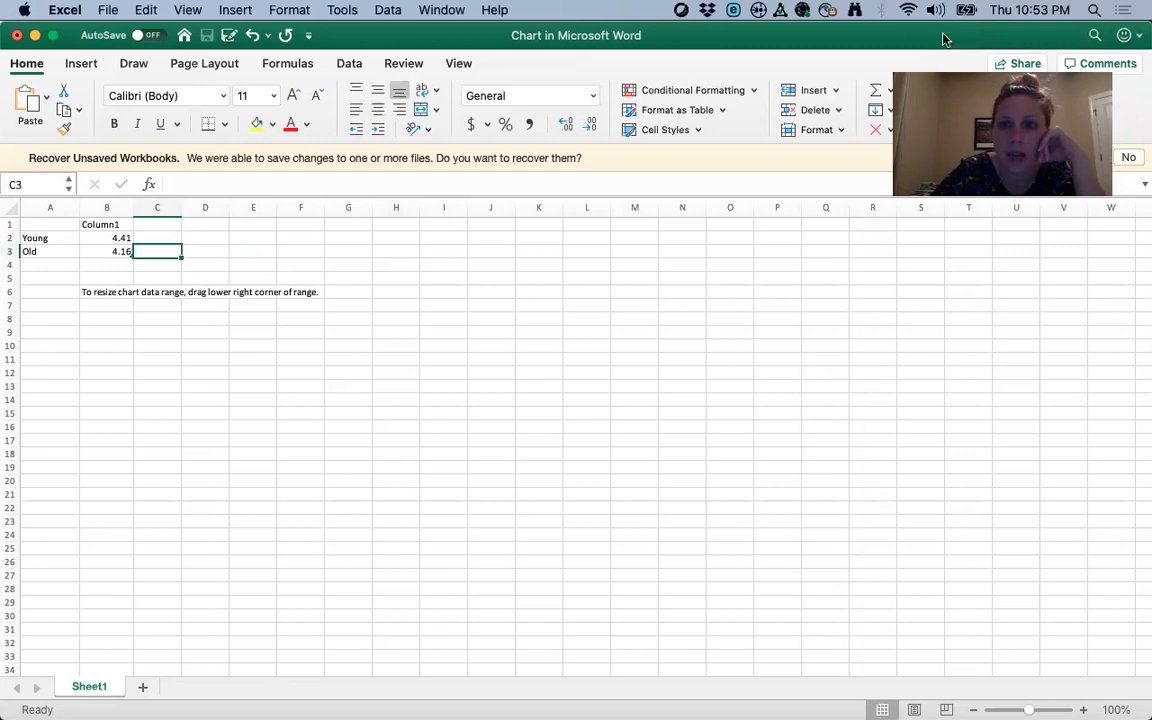
- Close the Excel chart data workbook and go to the Appendix page of the example paper in Word
{"action": "left_click", "coordinate": [16, 37]}
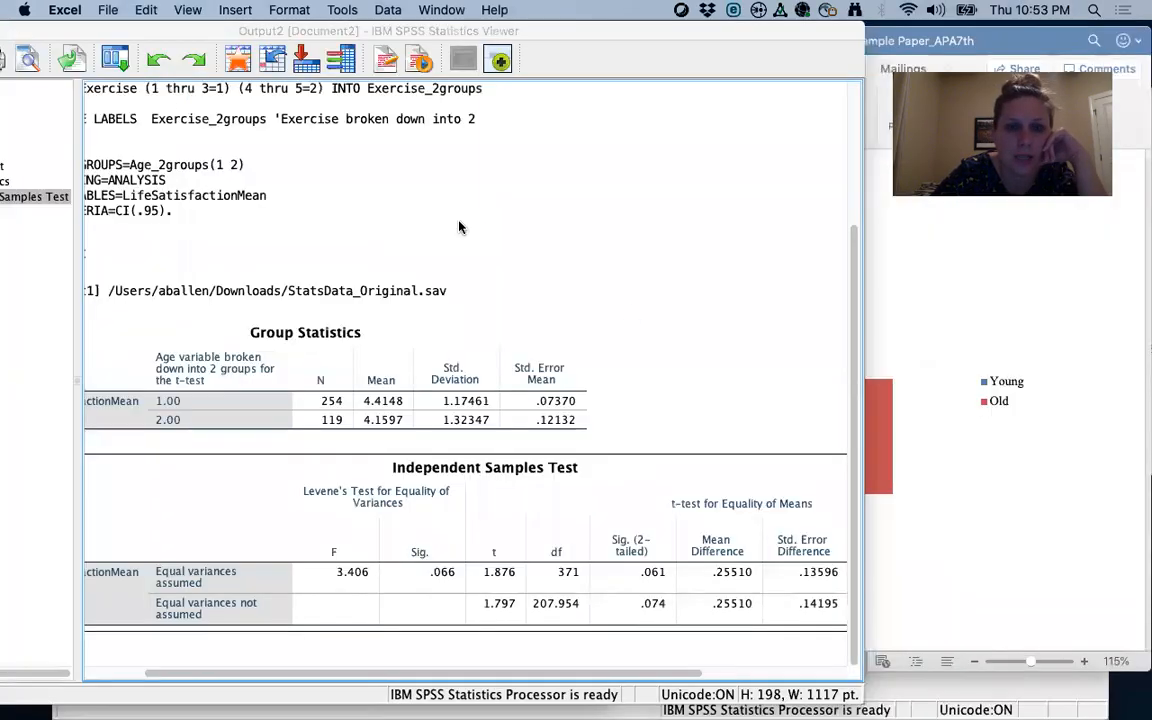
{"action": "left_click", "coordinate": [927, 328]}
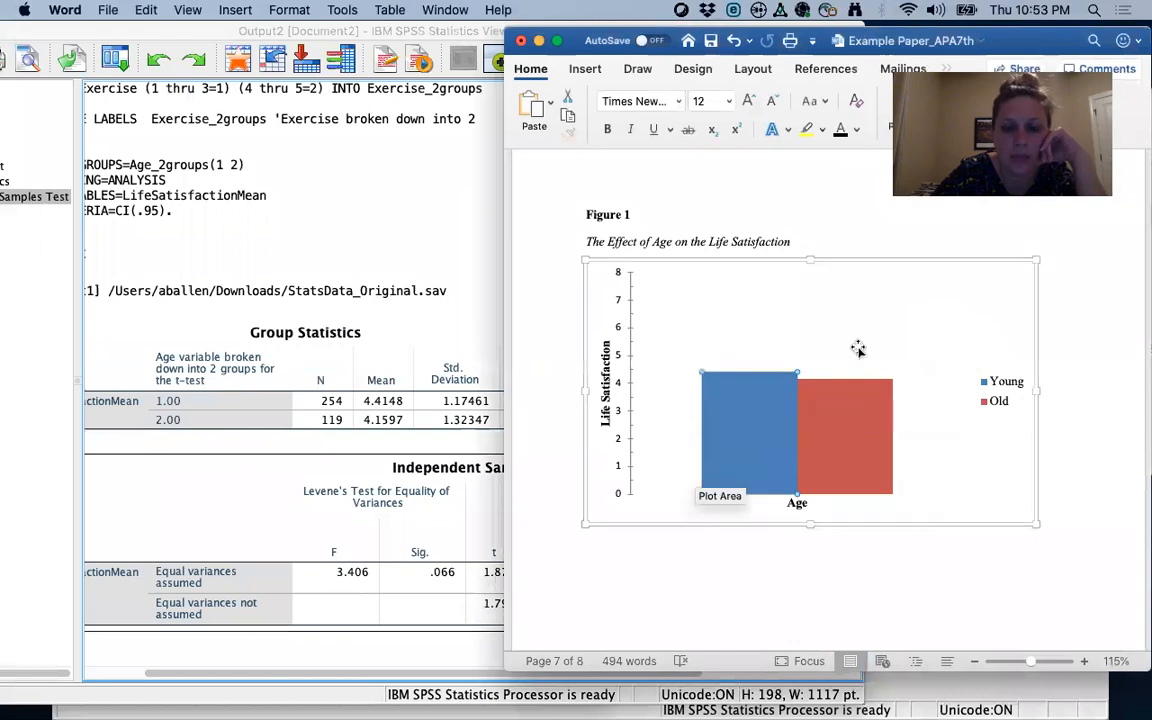
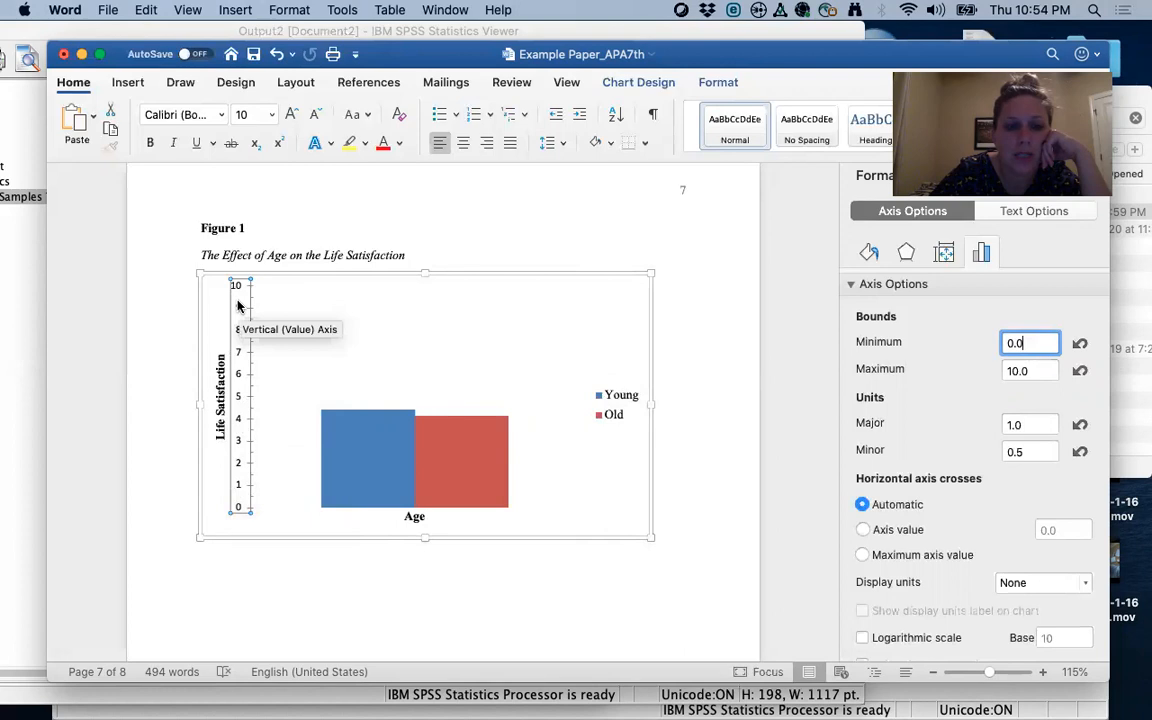
{"action": "left_click", "coordinate": [716, 515]}
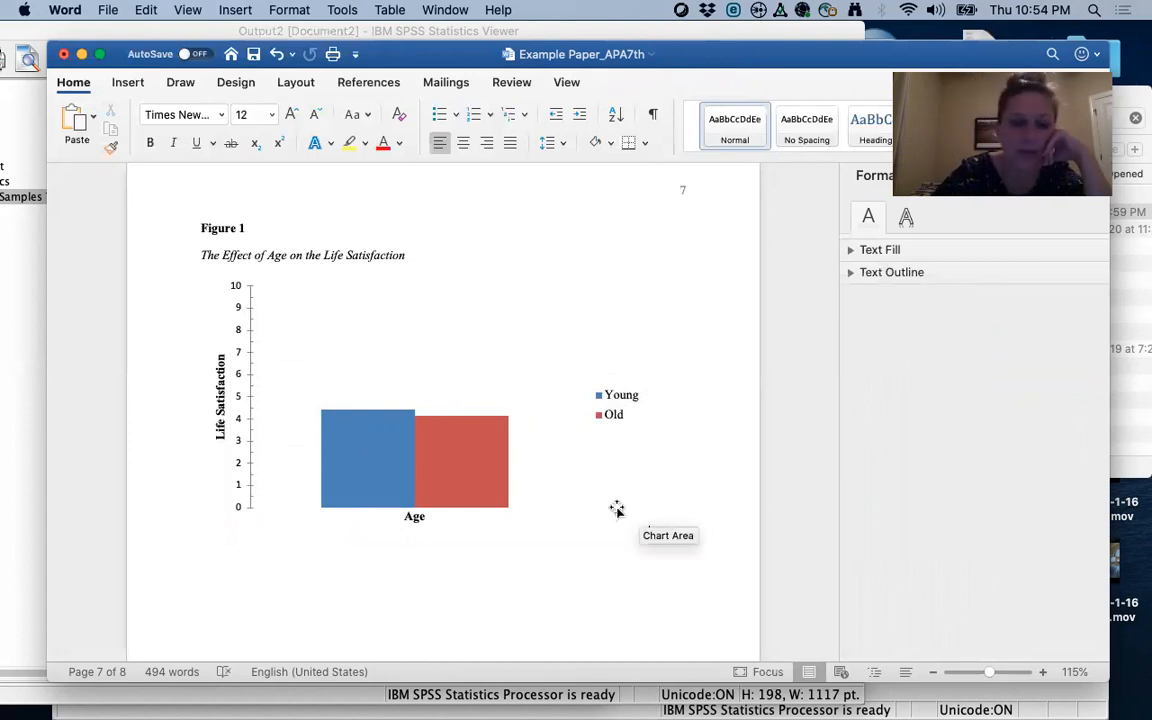
{"action": "scroll", "coordinate": [617, 506], "scroll_direction": "down", "scroll_amount": 10}
{"action": "scroll", "coordinate": [617, 506], "scroll_direction": "down", "scroll_amount": 3}
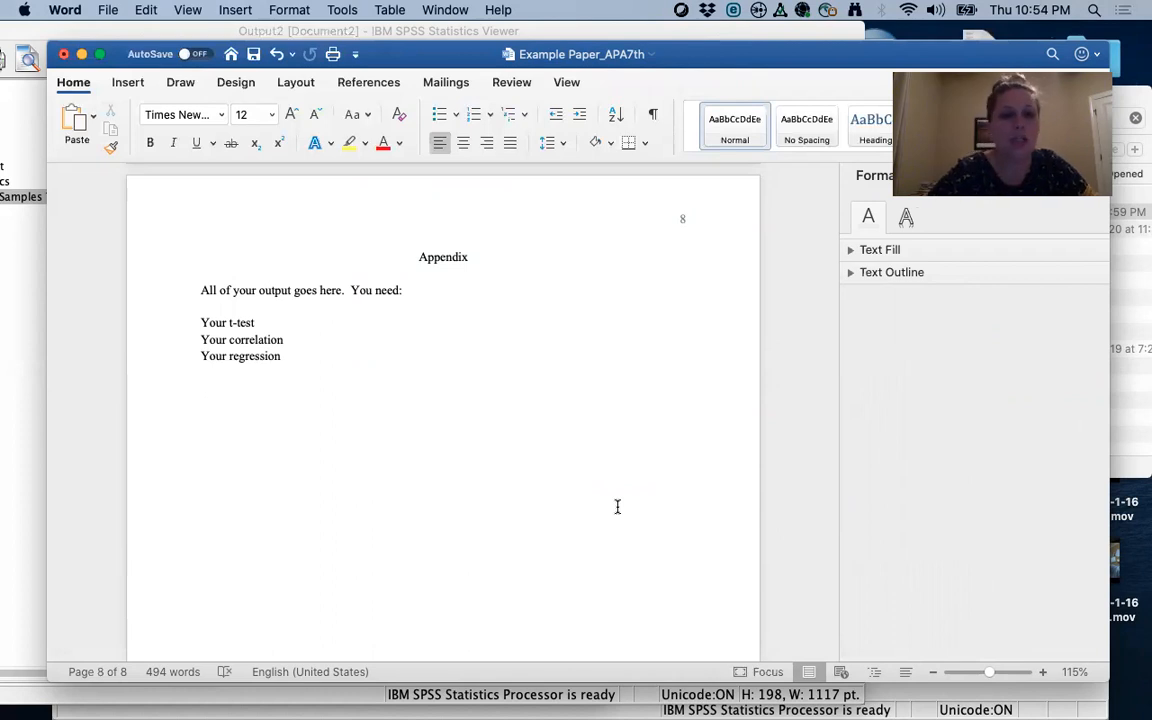
- Switch to the SPSS output and examine the full Group Statistics and Independent Samples Test tables needed for the appendix
{"action": "key", "text": "ctrl+Up"}
{"action": "left_click", "coordinate": [877, 505]}
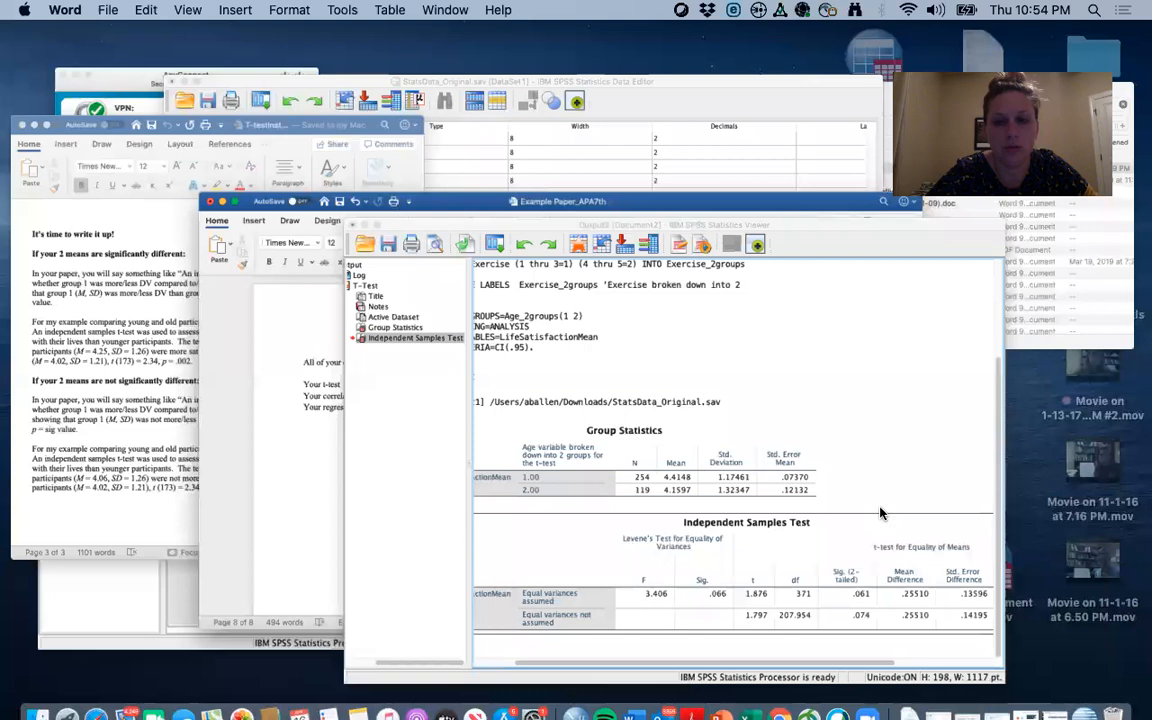
{"action": "scroll", "coordinate": [540, 353], "scroll_direction": "right", "scroll_amount": 5}
{"action": "scroll", "coordinate": [540, 352], "scroll_direction": "left", "scroll_amount": 7}
{"action": "left_click", "coordinate": [540, 352]}
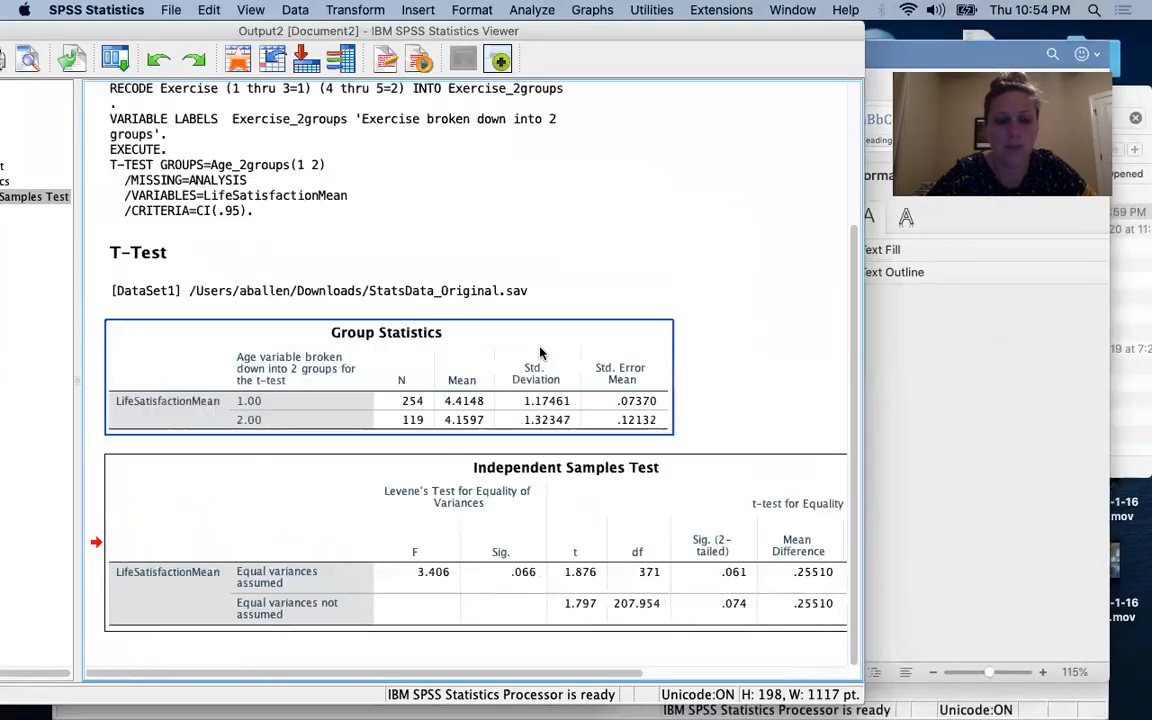
{"action": "scroll", "coordinate": [540, 353], "scroll_direction": "up", "scroll_amount": 5}
{"action": "scroll", "coordinate": [540, 353], "scroll_direction": "down", "scroll_amount": 5}
{"action": "scroll", "coordinate": [306, 301], "scroll_direction": "up", "scroll_amount": 1}
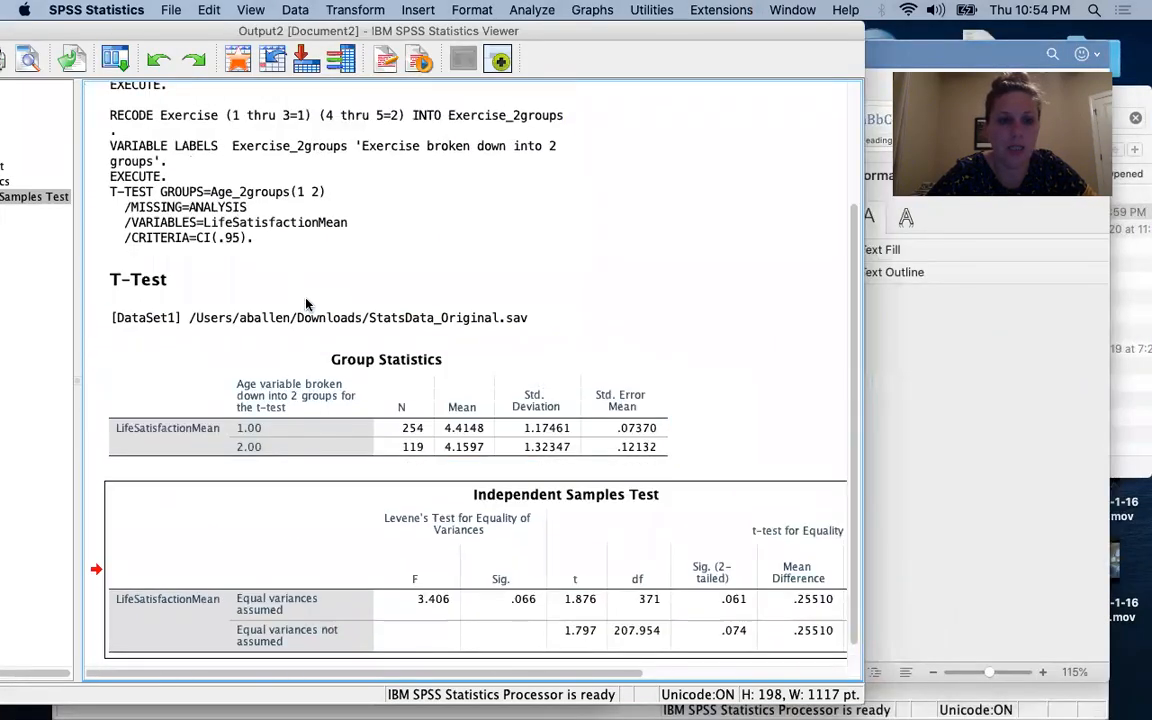
{"action": "left_click", "coordinate": [506, 506]}
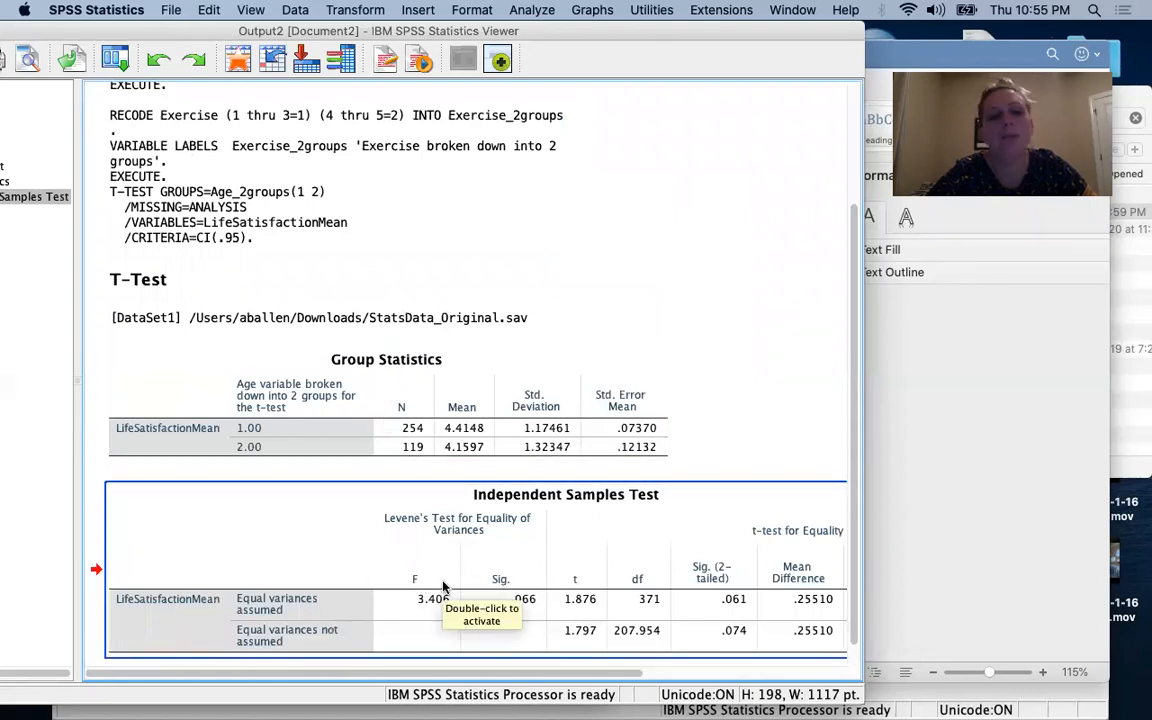
{"action": "left_click", "coordinate": [434, 451]}
{"action": "left_click", "coordinate": [441, 543]}
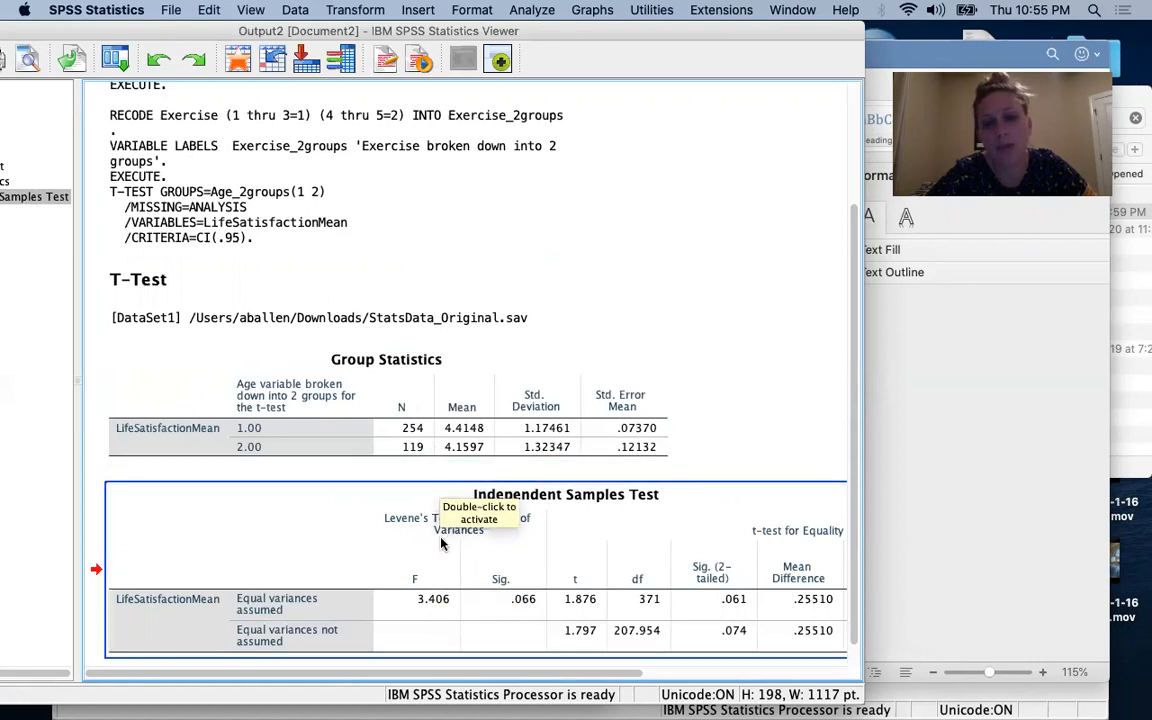
{"action": "scroll", "coordinate": [441, 543], "scroll_direction": "right", "scroll_amount": 5}
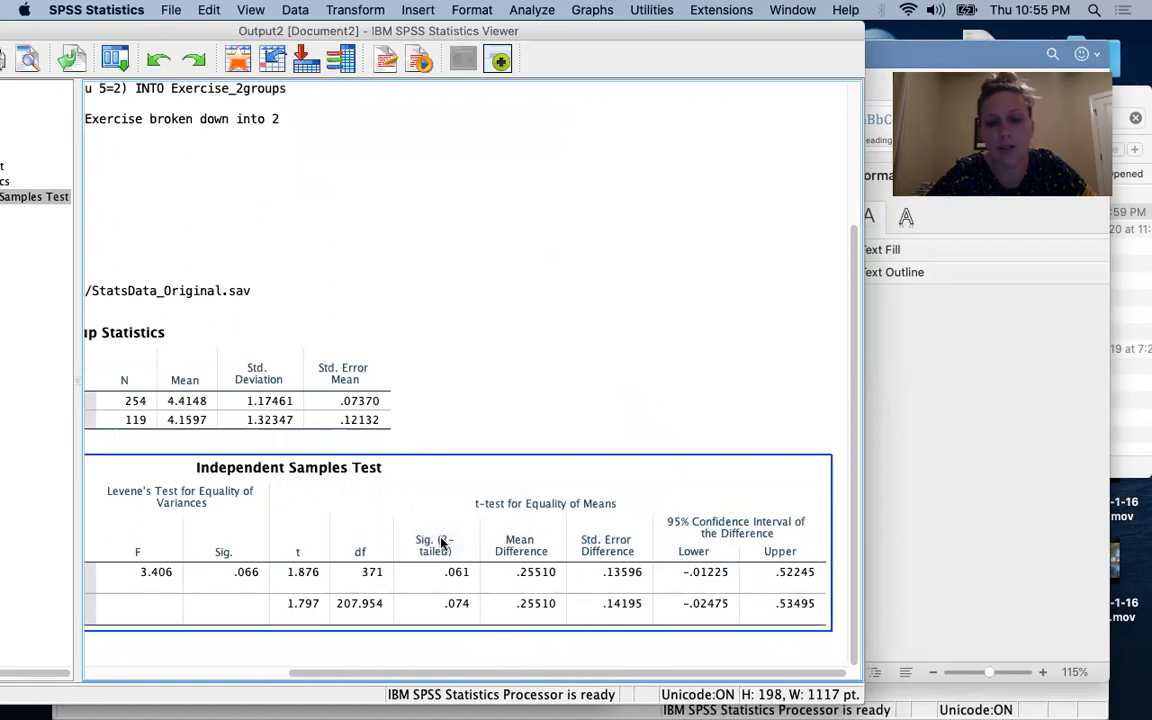
{"action": "scroll", "coordinate": [441, 543], "scroll_direction": "left", "scroll_amount": 5}
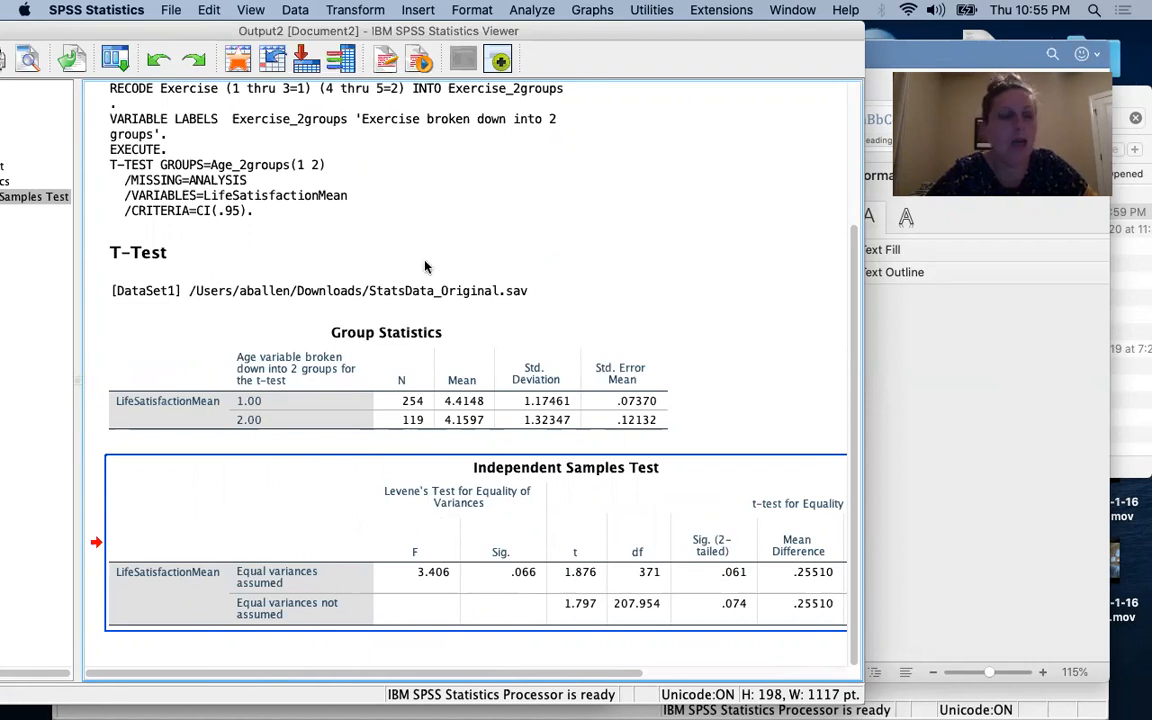
- Start exporting all of the SPSS output with the document type set to Word/RTF (*.doc)
{"action": "left_click", "coordinate": [172, 11]}
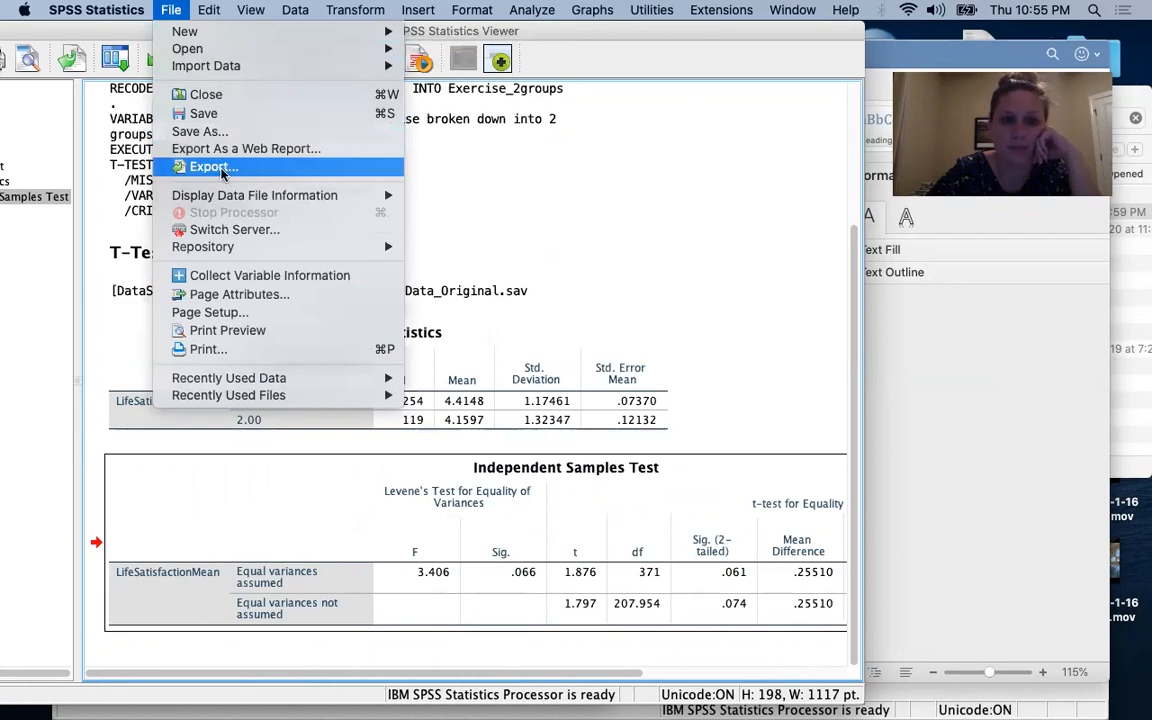
{"action": "left_click", "coordinate": [576, 176]}
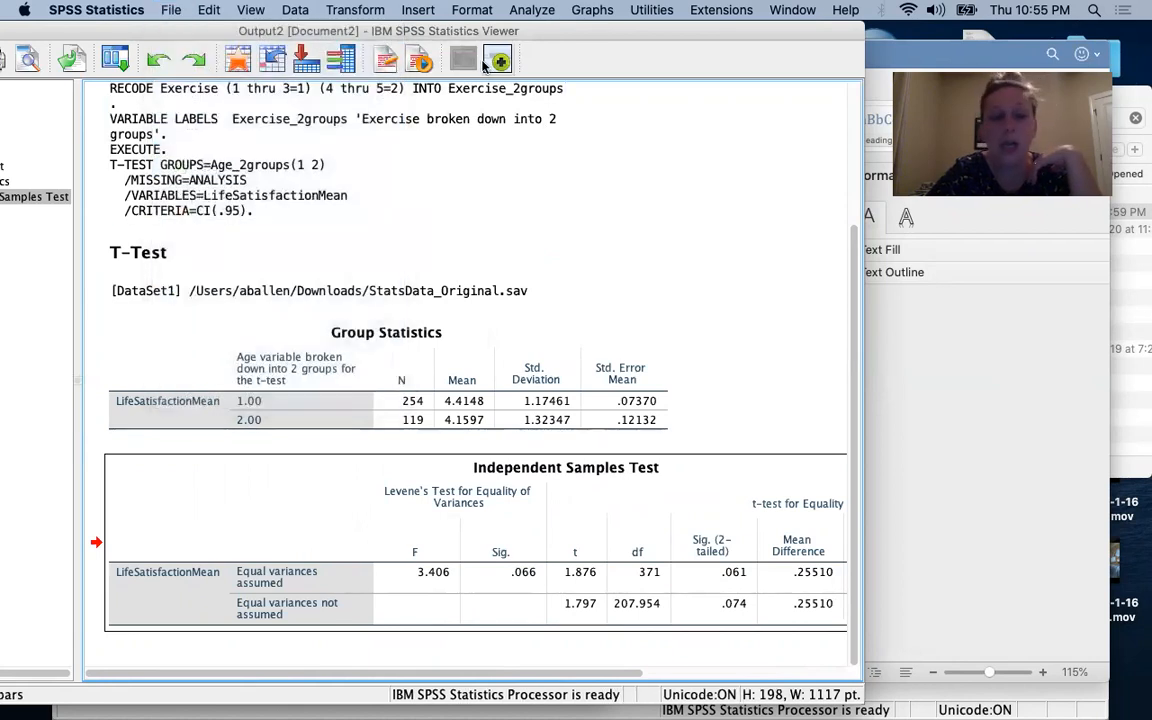
{"action": "left_click", "coordinate": [162, 10]}
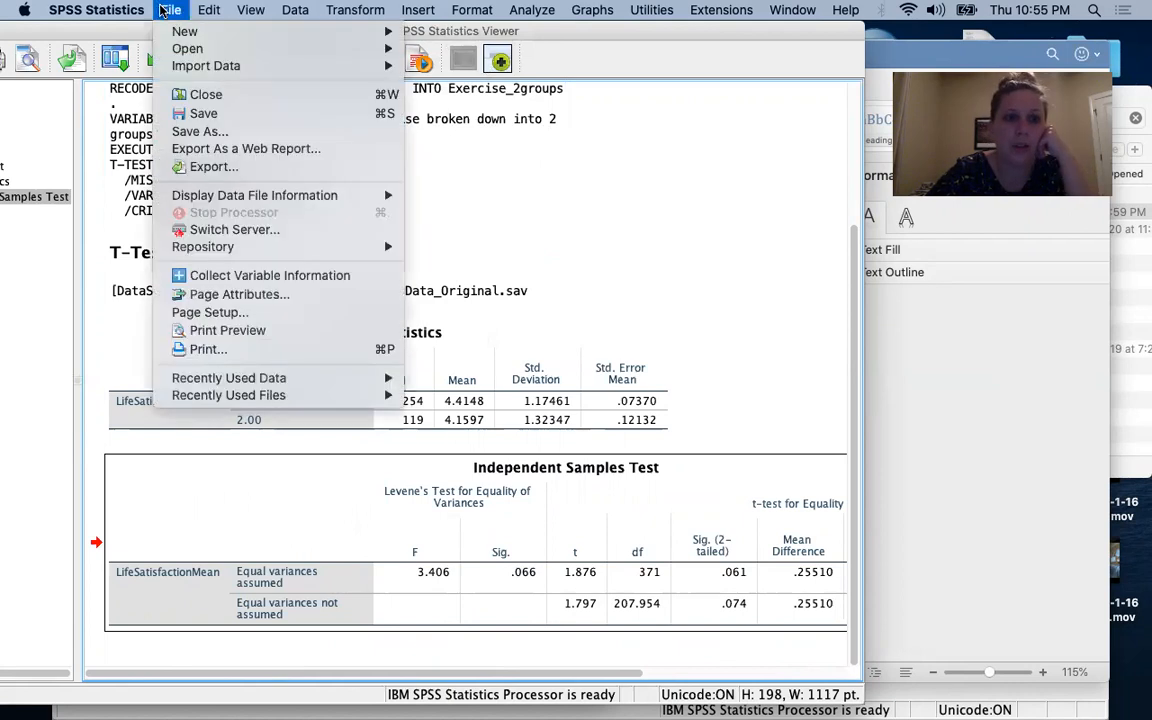
{"action": "left_click", "coordinate": [240, 170]}
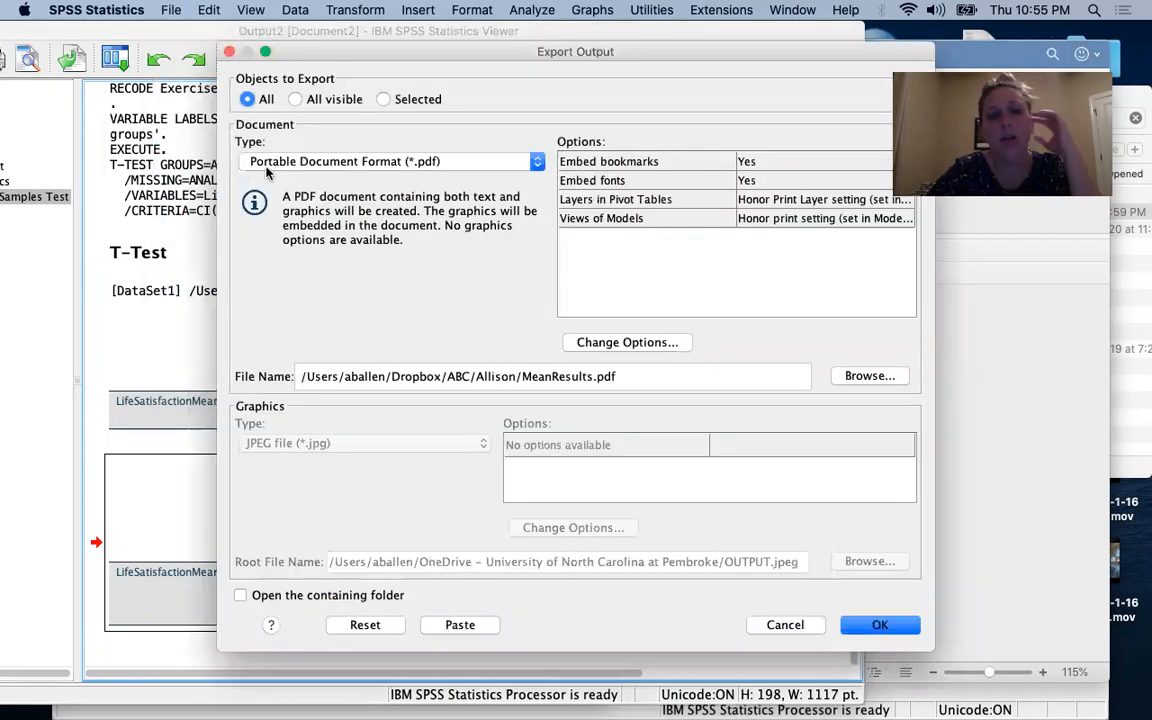
{"action": "left_click", "coordinate": [401, 163]}
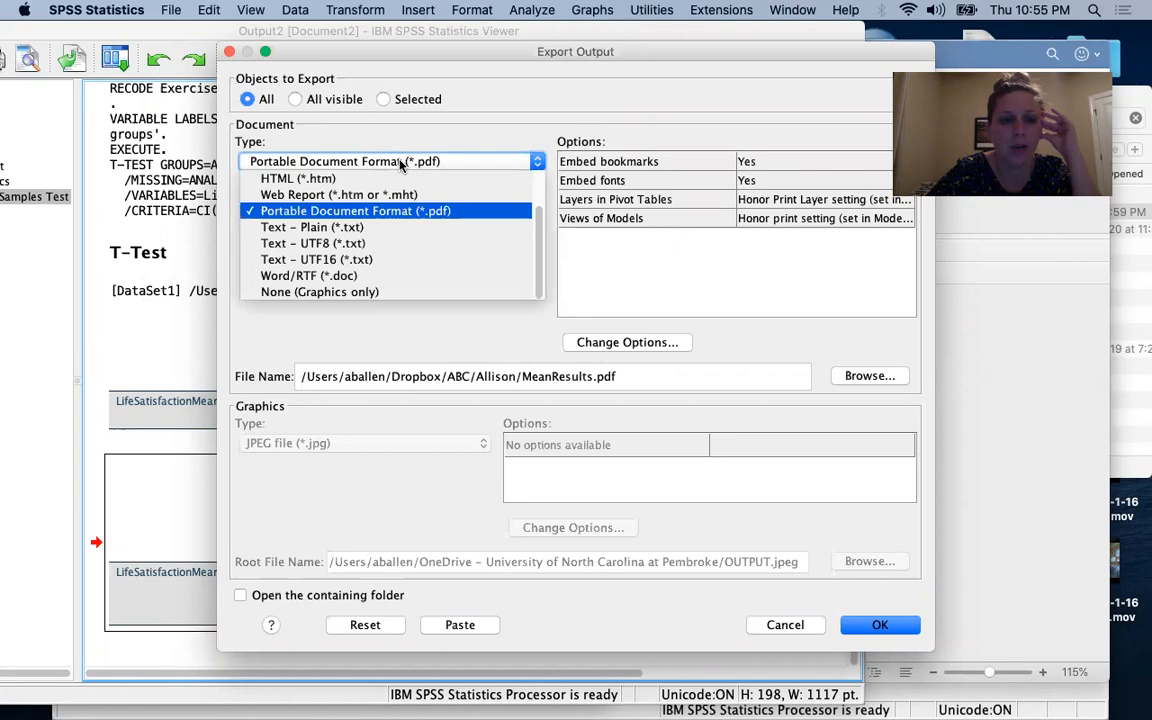
{"action": "left_click", "coordinate": [392, 275]}
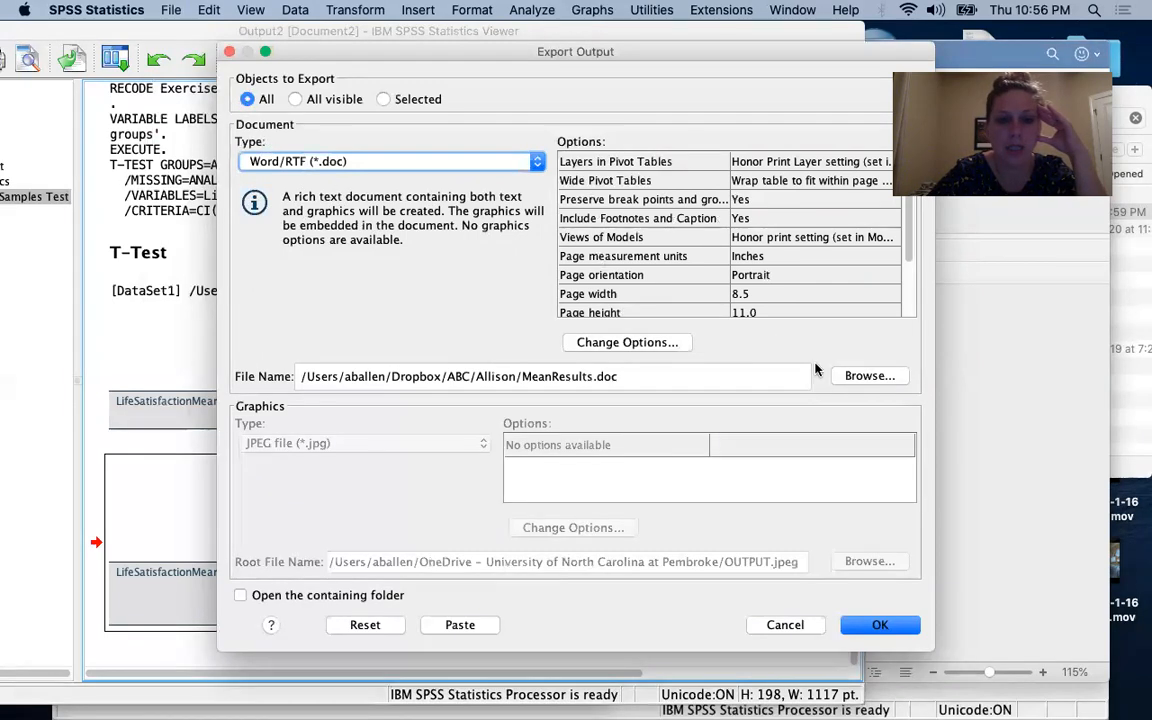
- Browse to the Desktop folder as the save location for the exported output document
{"action": "left_click", "coordinate": [871, 376]}
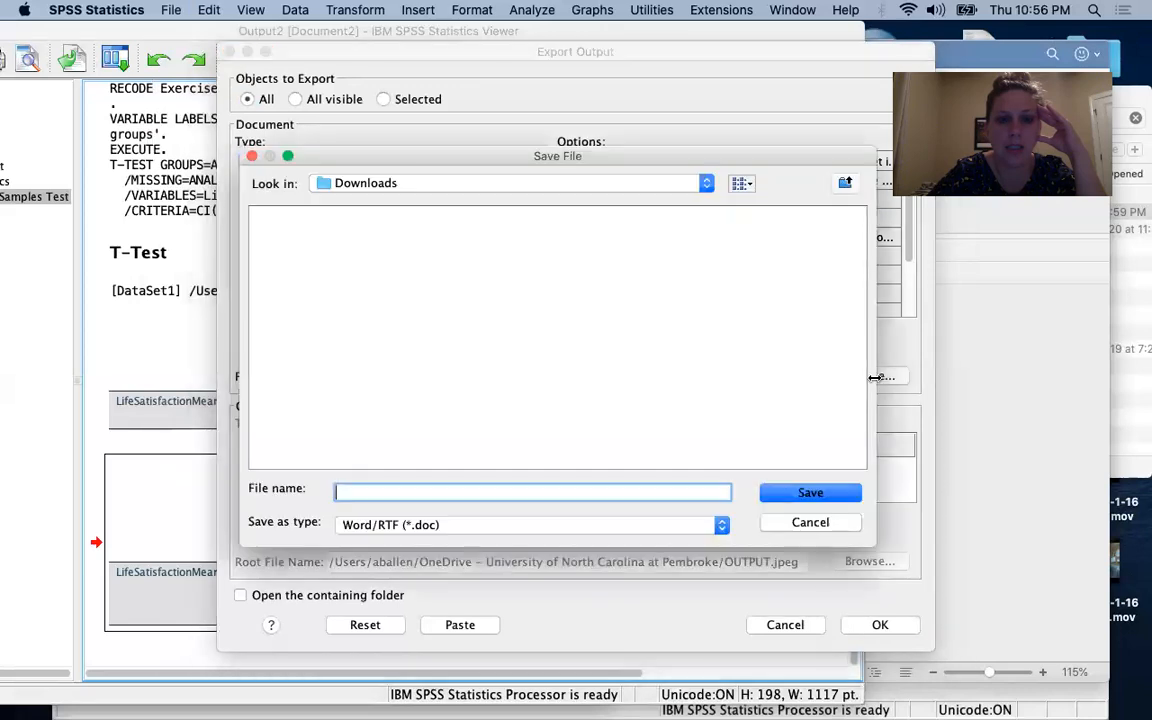
{"action": "left_click", "coordinate": [708, 187]}
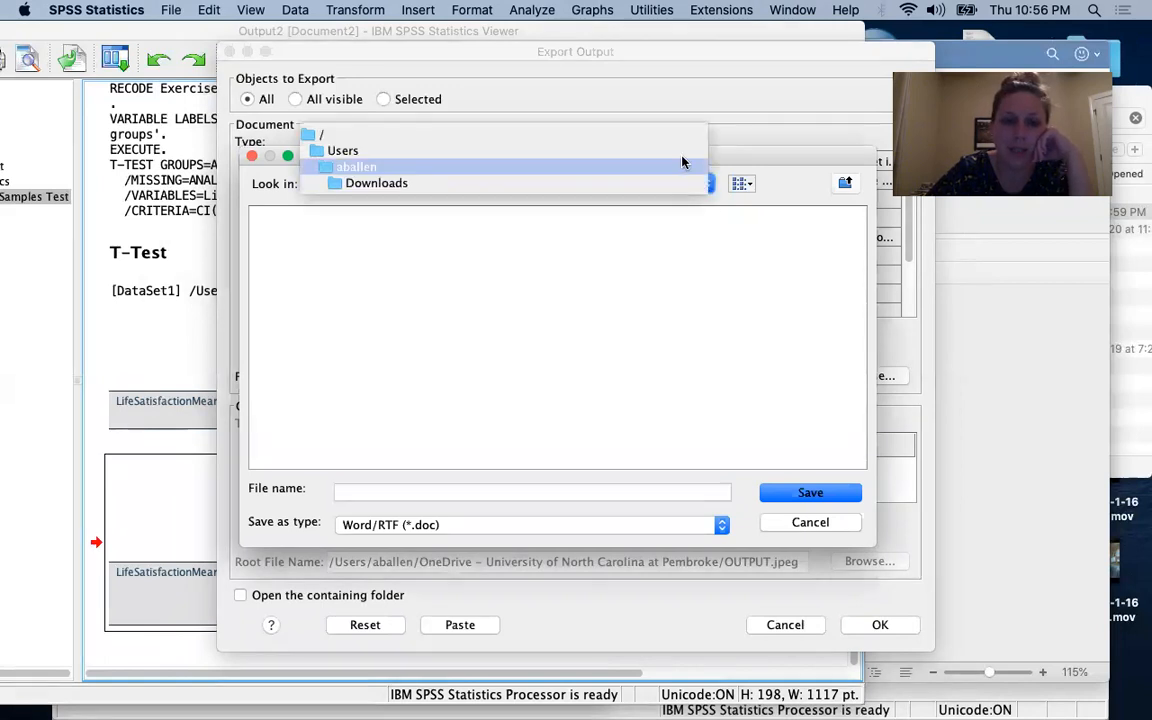
{"action": "left_click", "coordinate": [680, 166]}
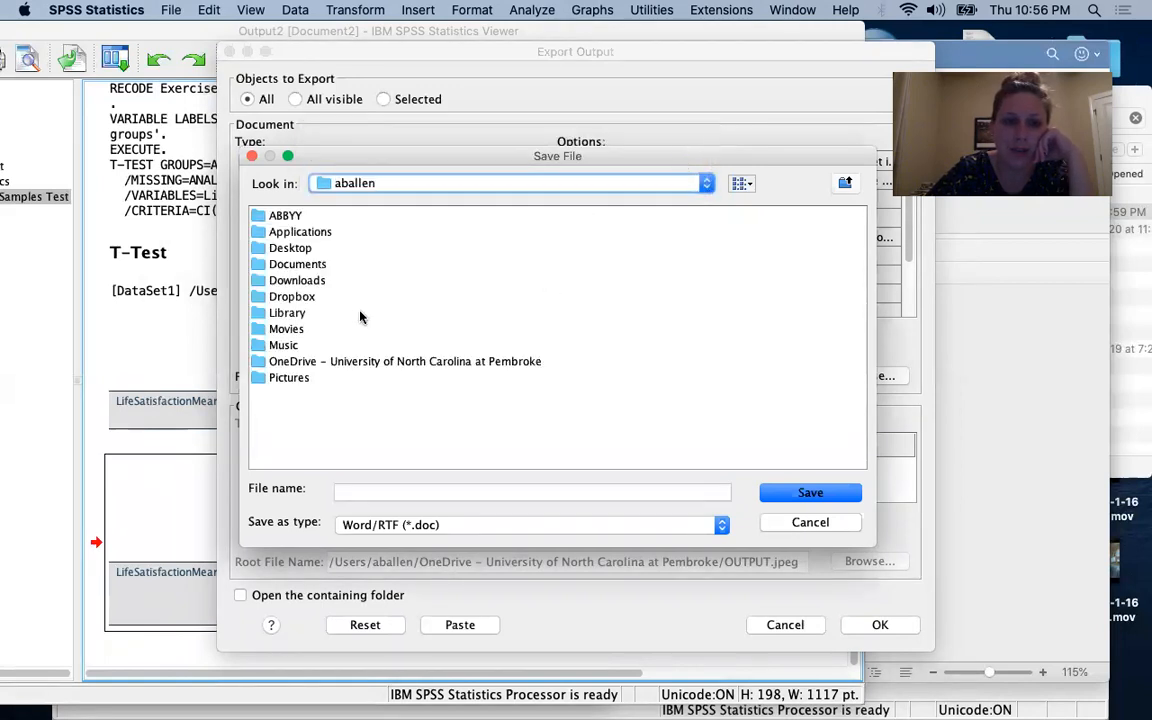
{"action": "left_click", "coordinate": [296, 250]}
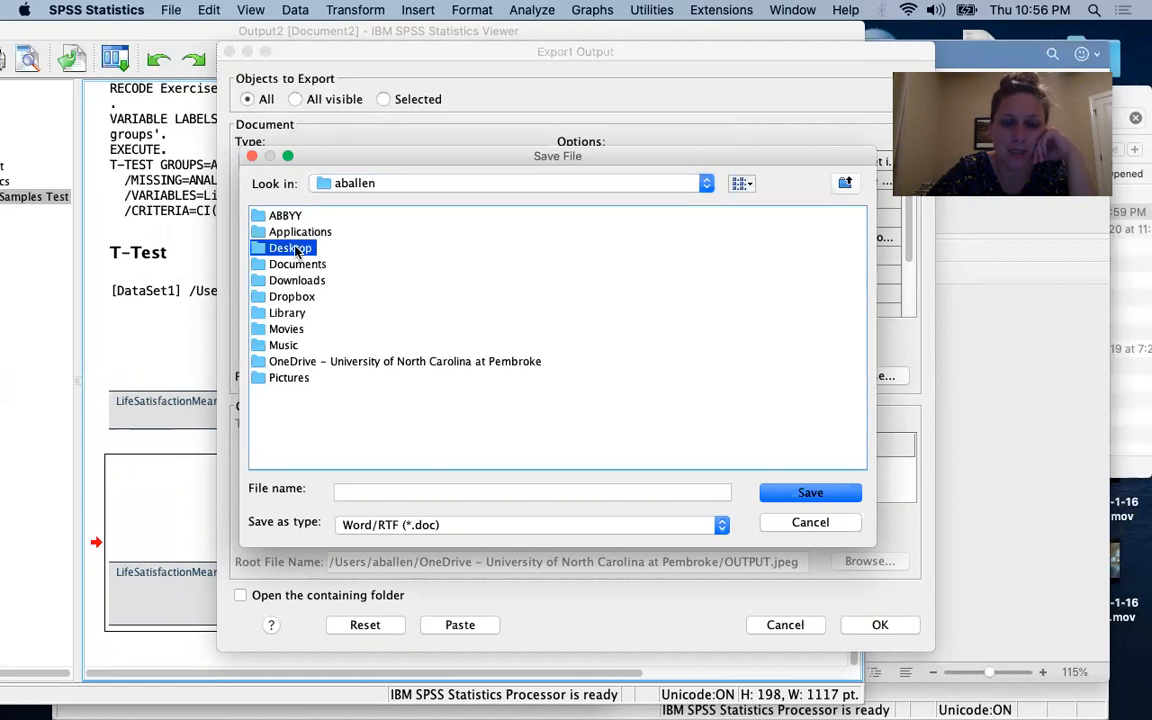
{"action": "left_click", "coordinate": [296, 250]}
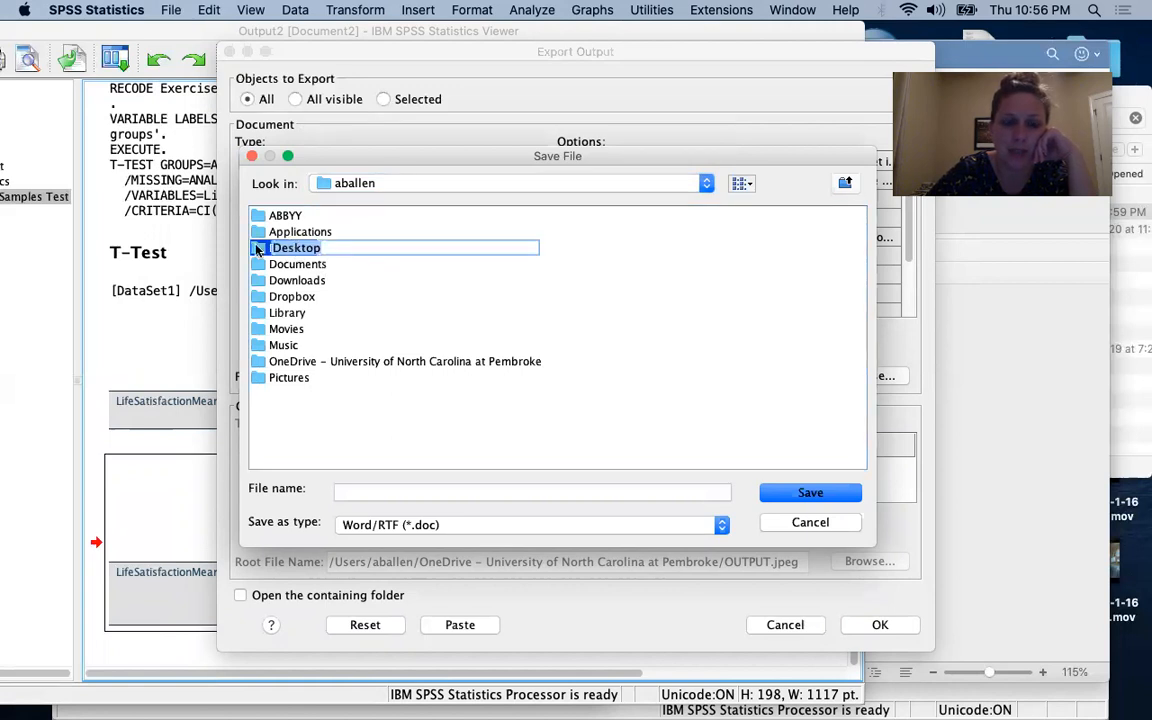
{"action": "double_click", "coordinate": [258, 250]}
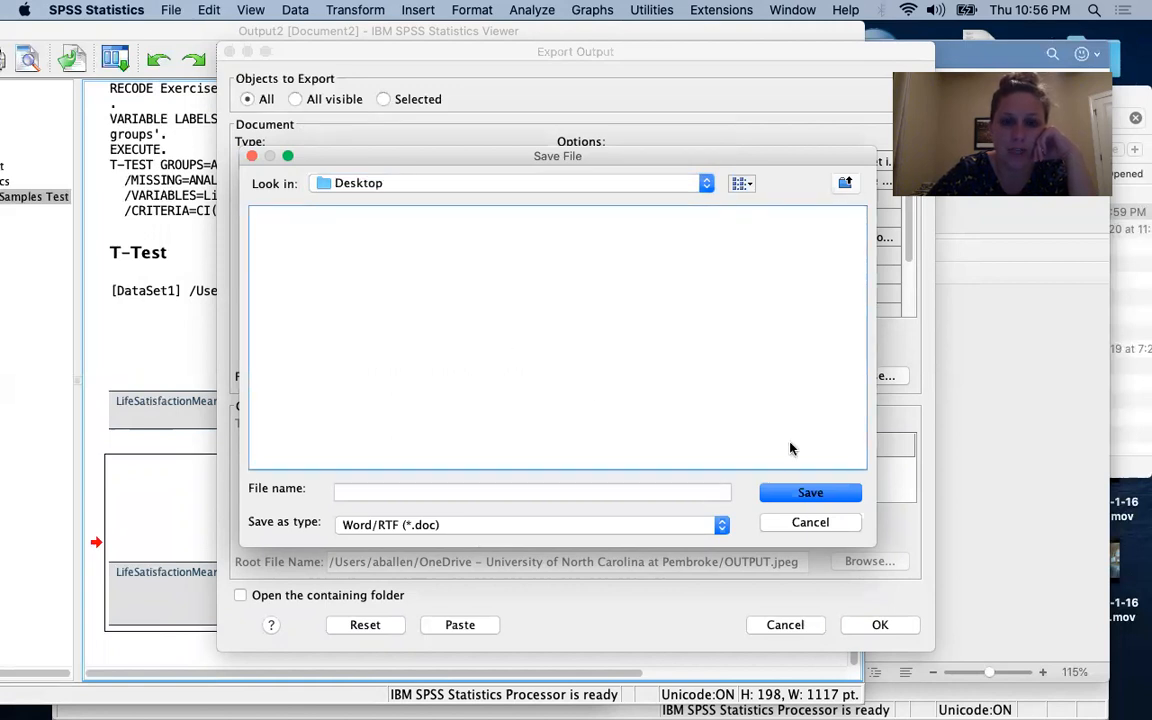
- Name the export file "T-testAppendix", save that choice and run the export
{"action": "left_click", "coordinate": [574, 490]}
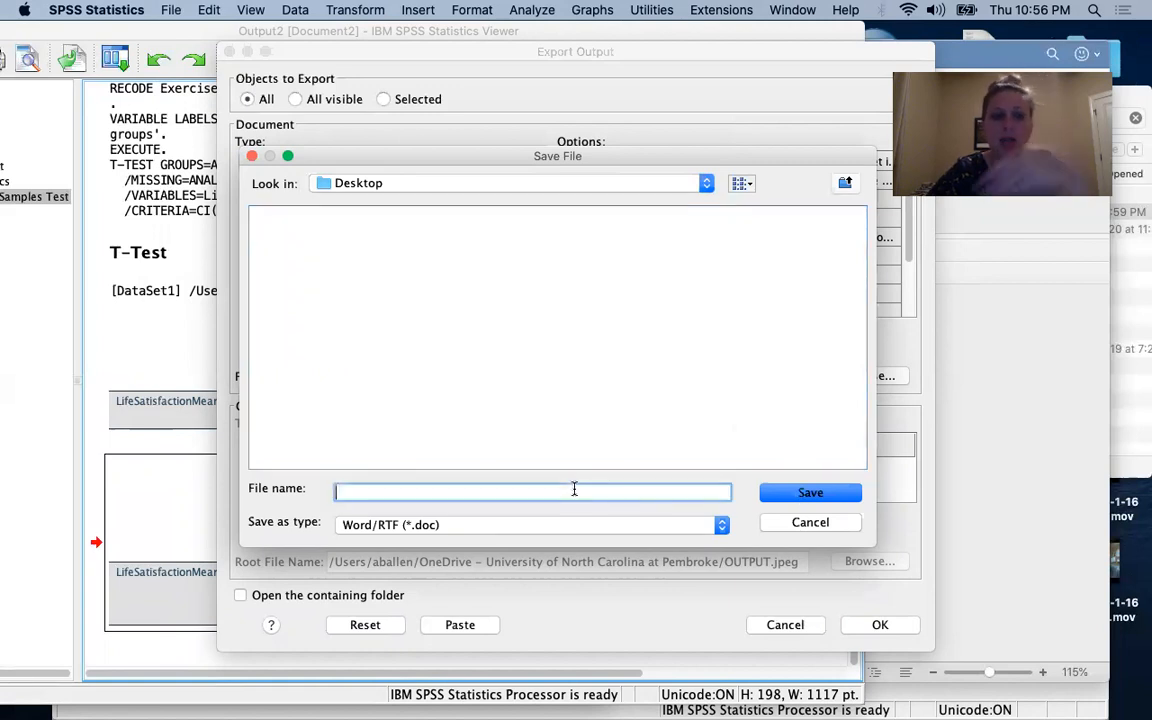
{"action": "type", "text": "T-testAppendix"}
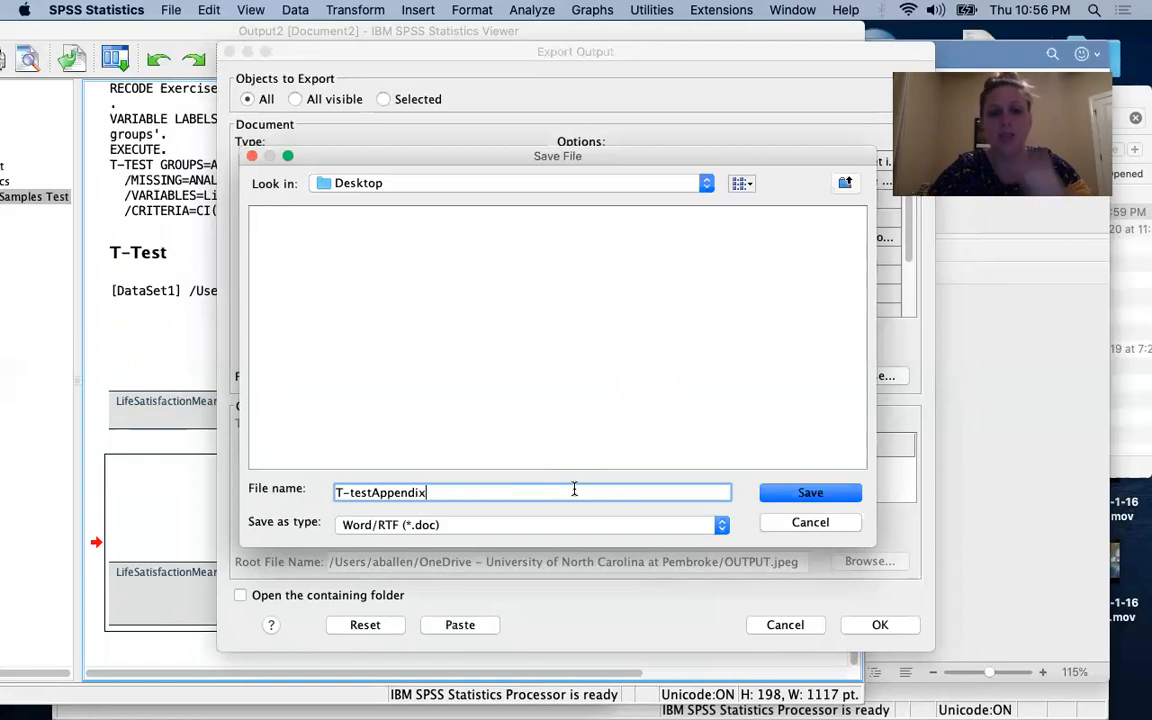
{"action": "left_click", "coordinate": [836, 492]}
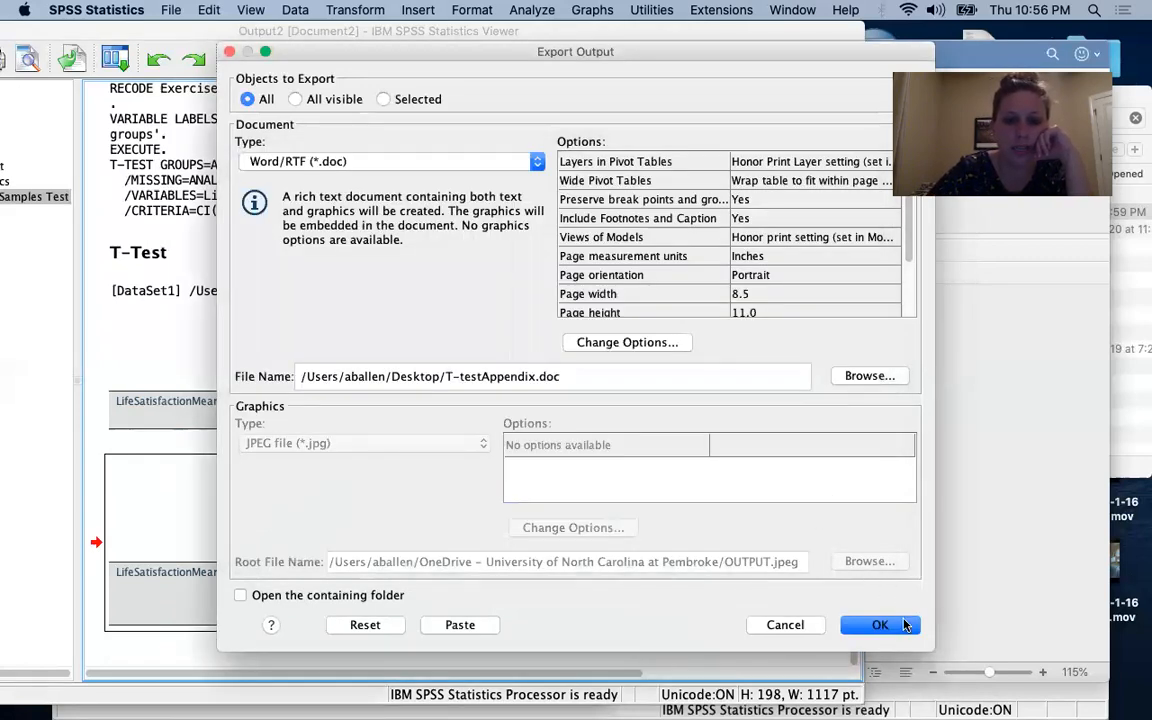
{"action": "left_click", "coordinate": [879, 625]}
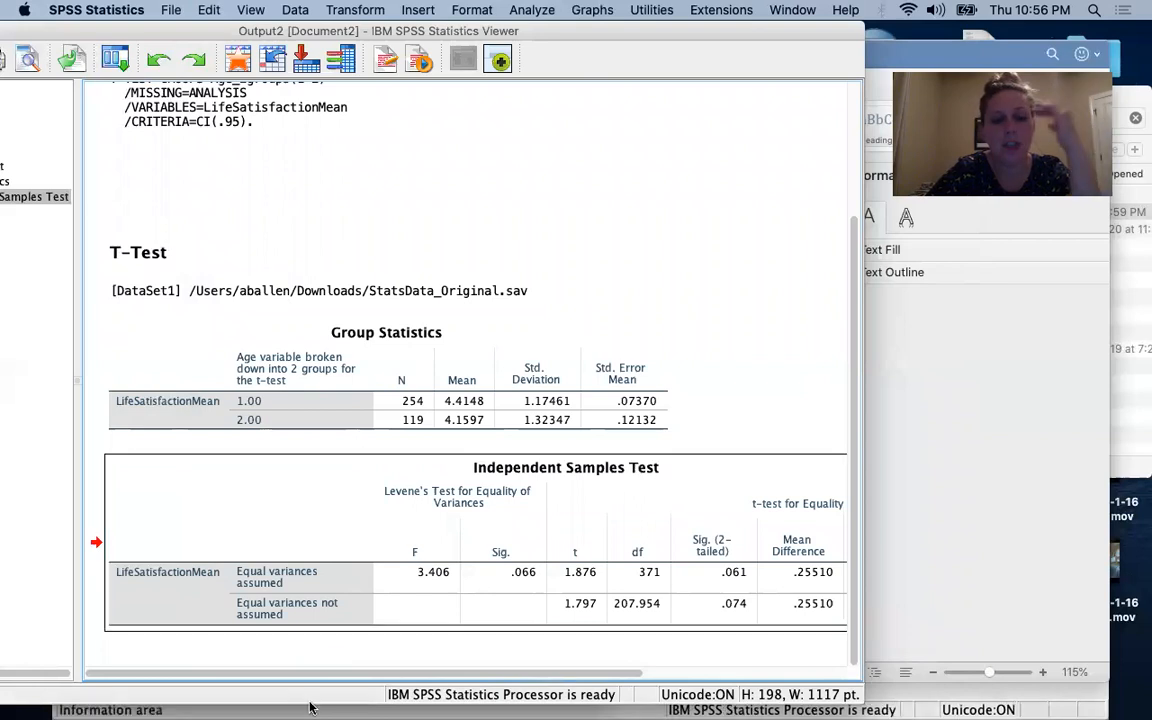
- Open the exported T-testAppendix.doc from the Desktop folder in Finder
{"action": "mouse_move", "coordinate": [77, 706]}
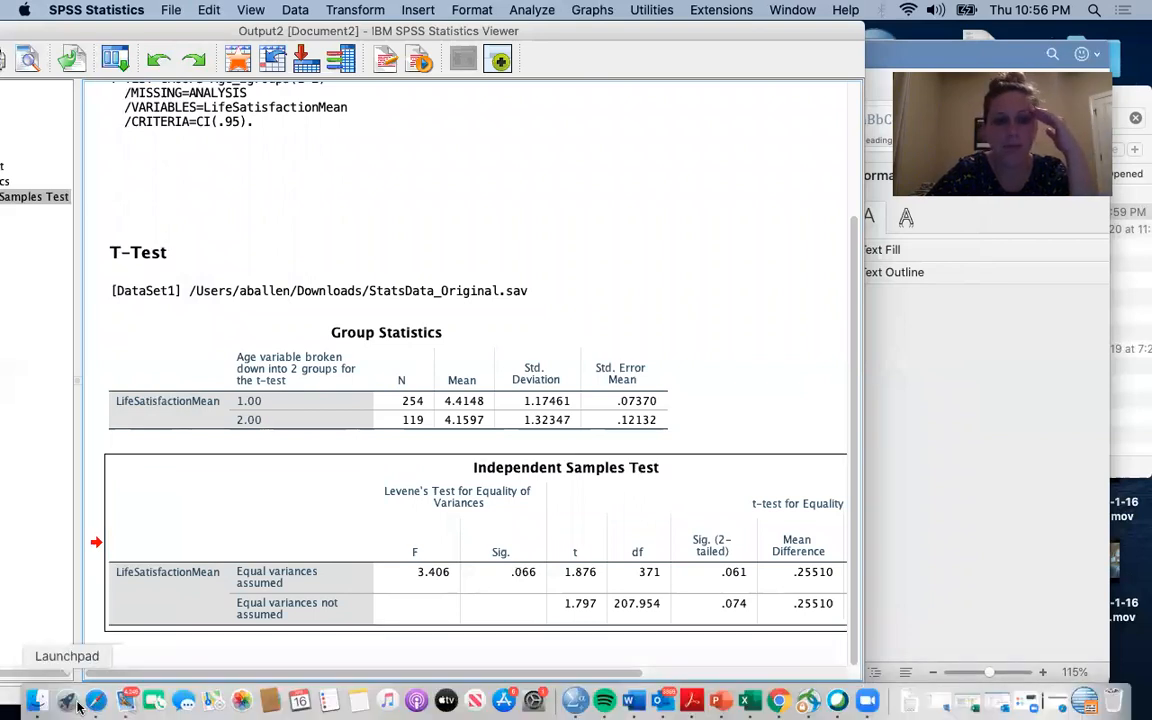
{"action": "left_click", "coordinate": [36, 701]}
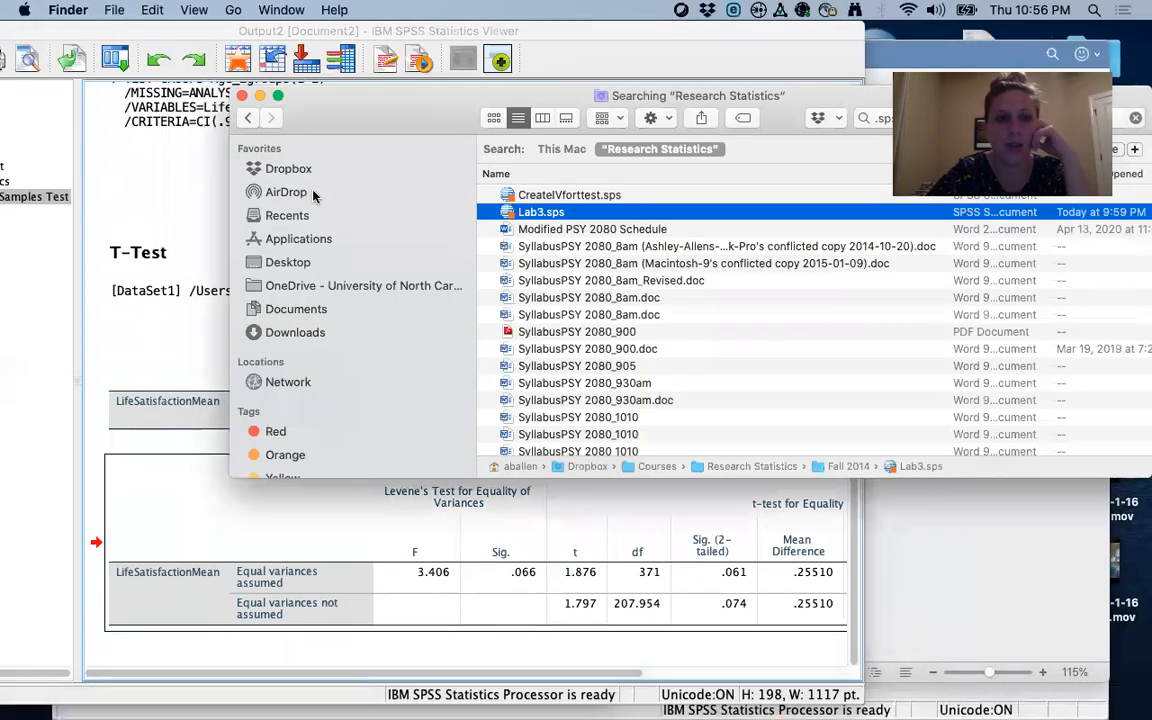
{"action": "left_click", "coordinate": [294, 262]}
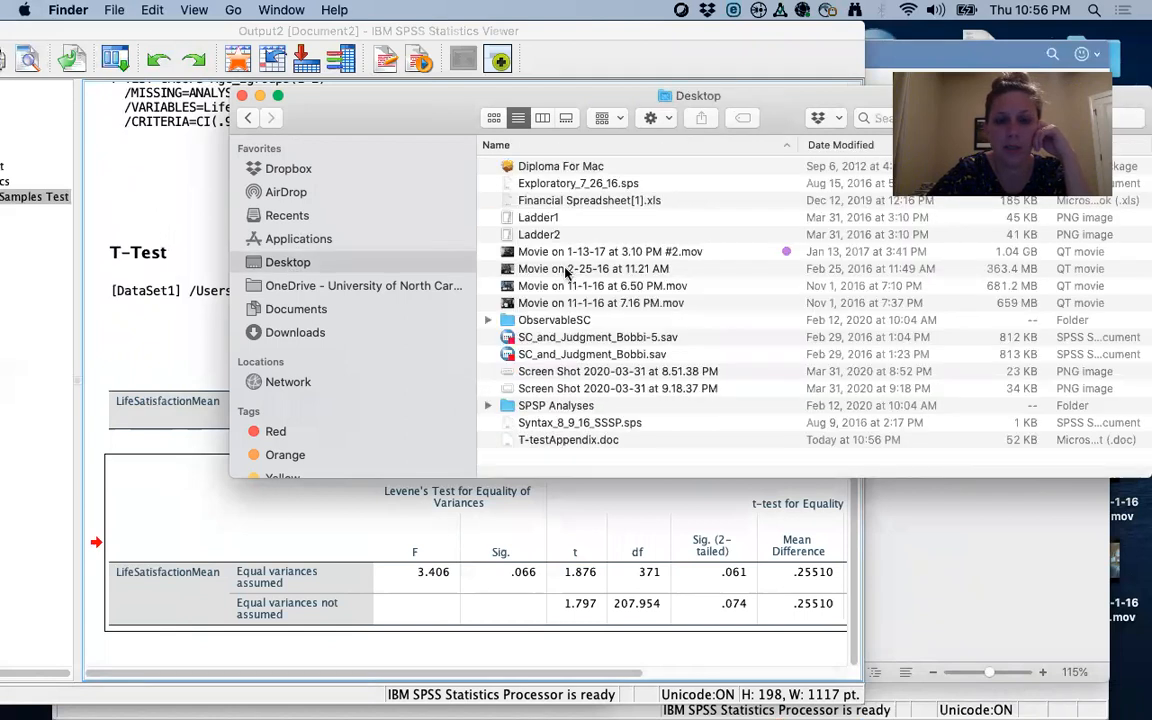
{"action": "double_click", "coordinate": [568, 441]}
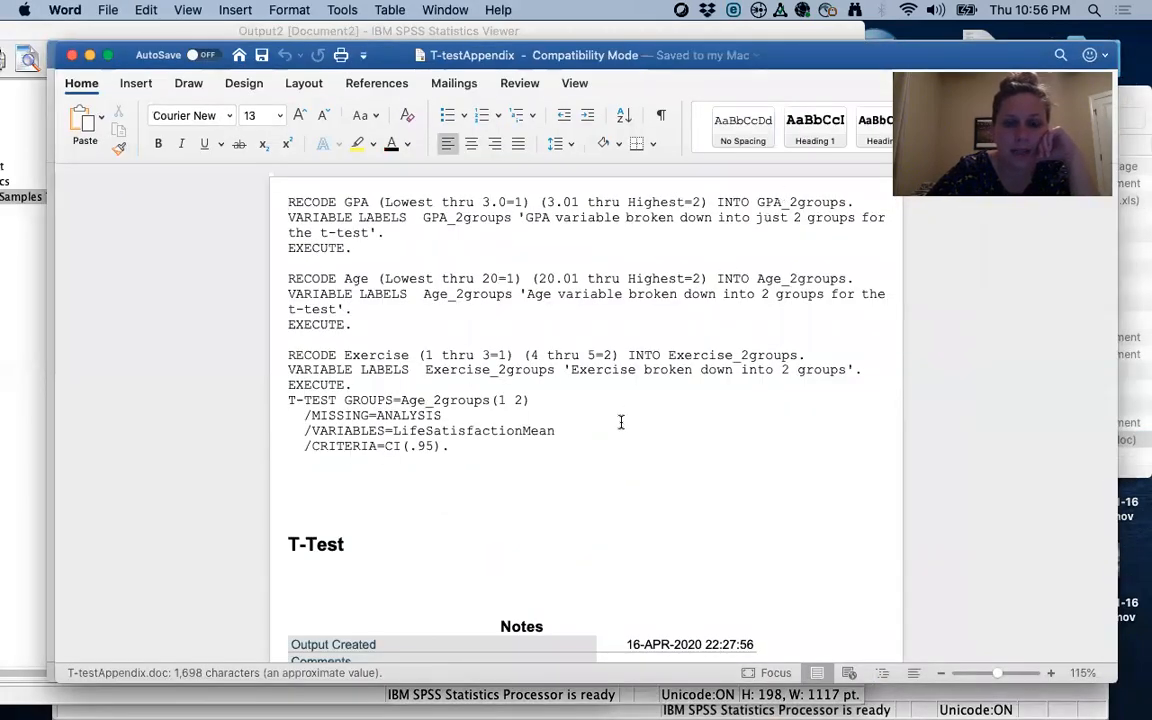
- Review the exported document from its syntax and Notes table through the Group Statistics and Independent Samples Test tables
{"action": "scroll", "coordinate": [620, 420], "scroll_direction": "down", "scroll_amount": 10}
{"action": "scroll", "coordinate": [620, 420], "scroll_direction": "up", "scroll_amount": 8}
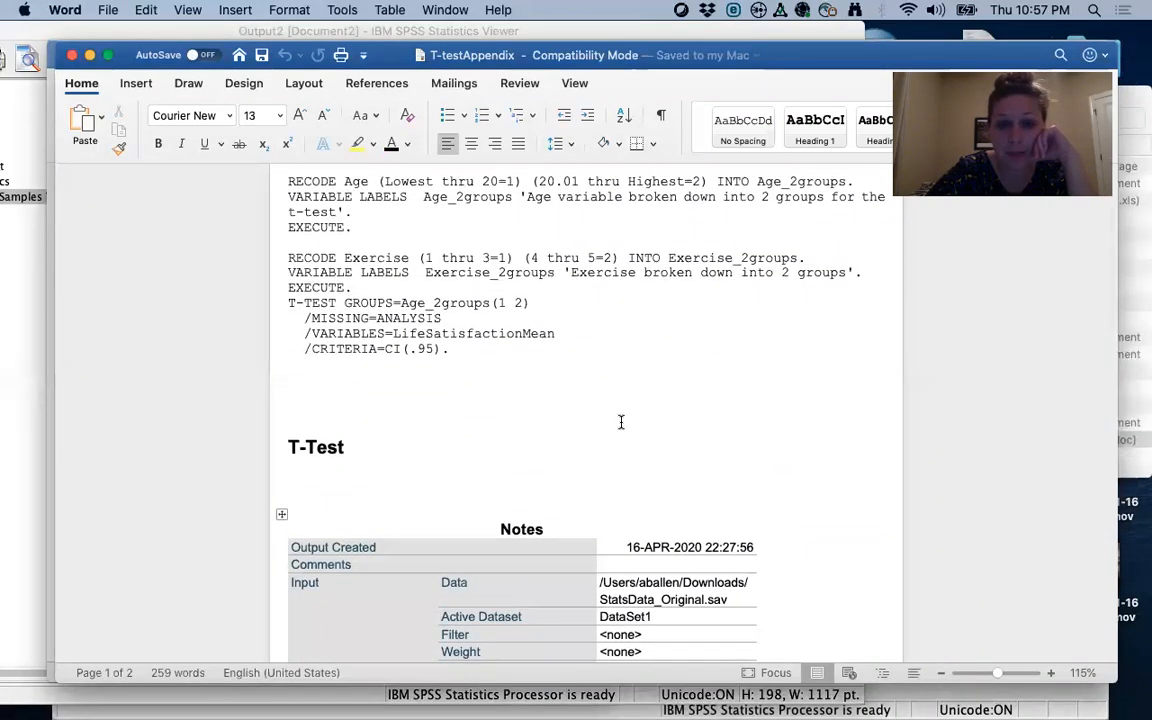
{"action": "scroll", "coordinate": [620, 422], "scroll_direction": "down", "scroll_amount": 15}
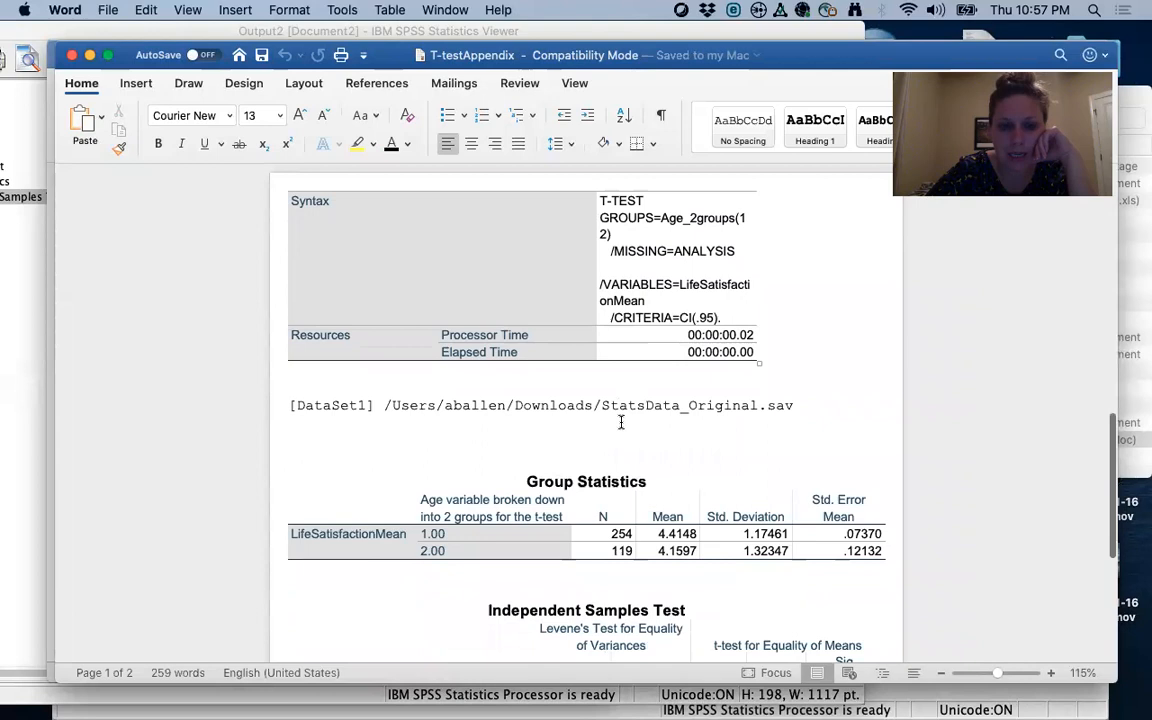
{"action": "scroll", "coordinate": [620, 422], "scroll_direction": "down", "scroll_amount": 10}
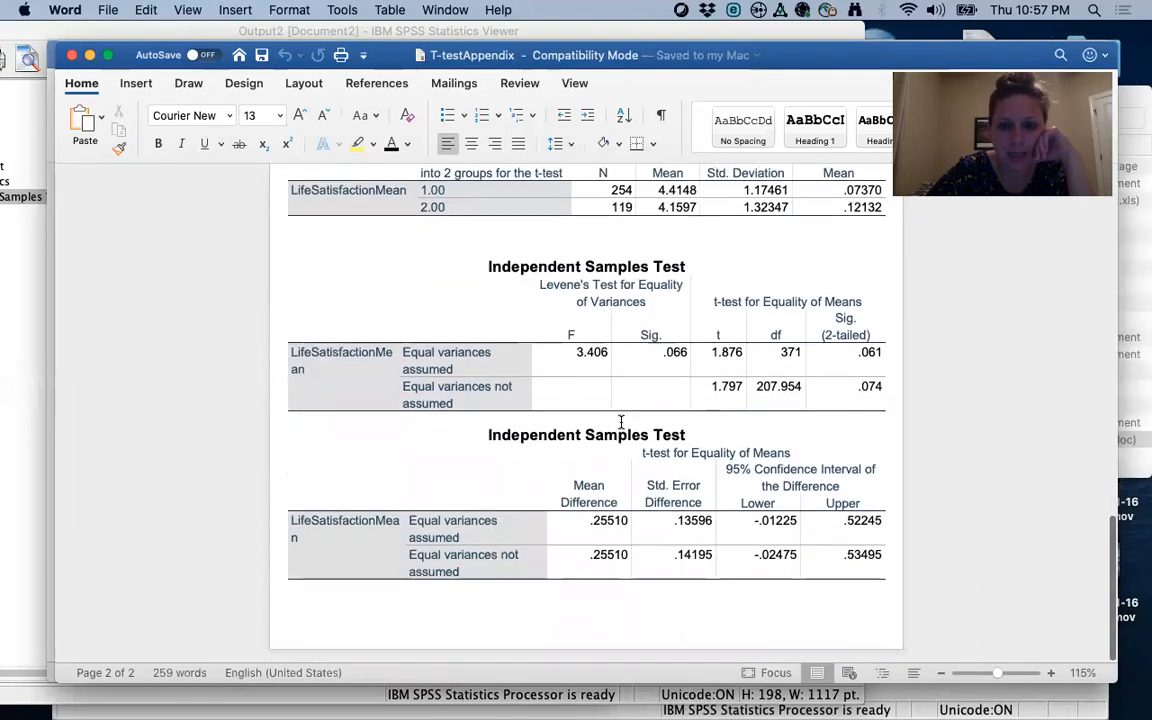
{"action": "scroll", "coordinate": [620, 423], "scroll_direction": "down", "scroll_amount": 1}
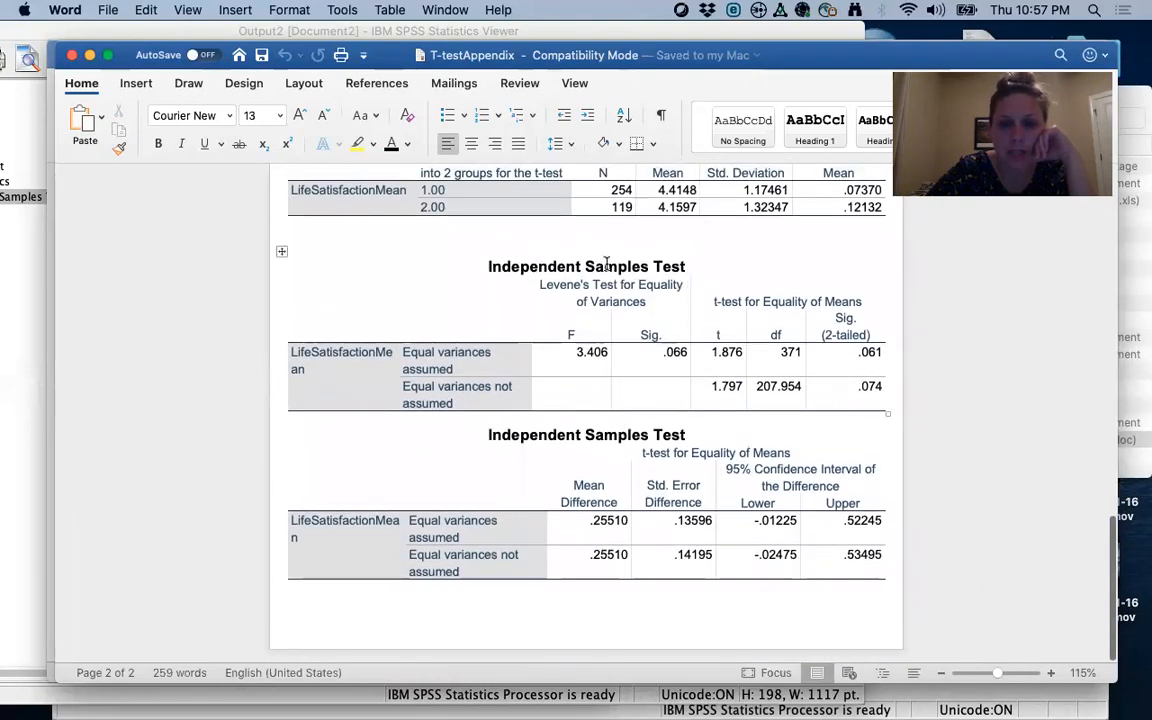
{"action": "scroll", "coordinate": [617, 320], "scroll_direction": "up", "scroll_amount": 7}
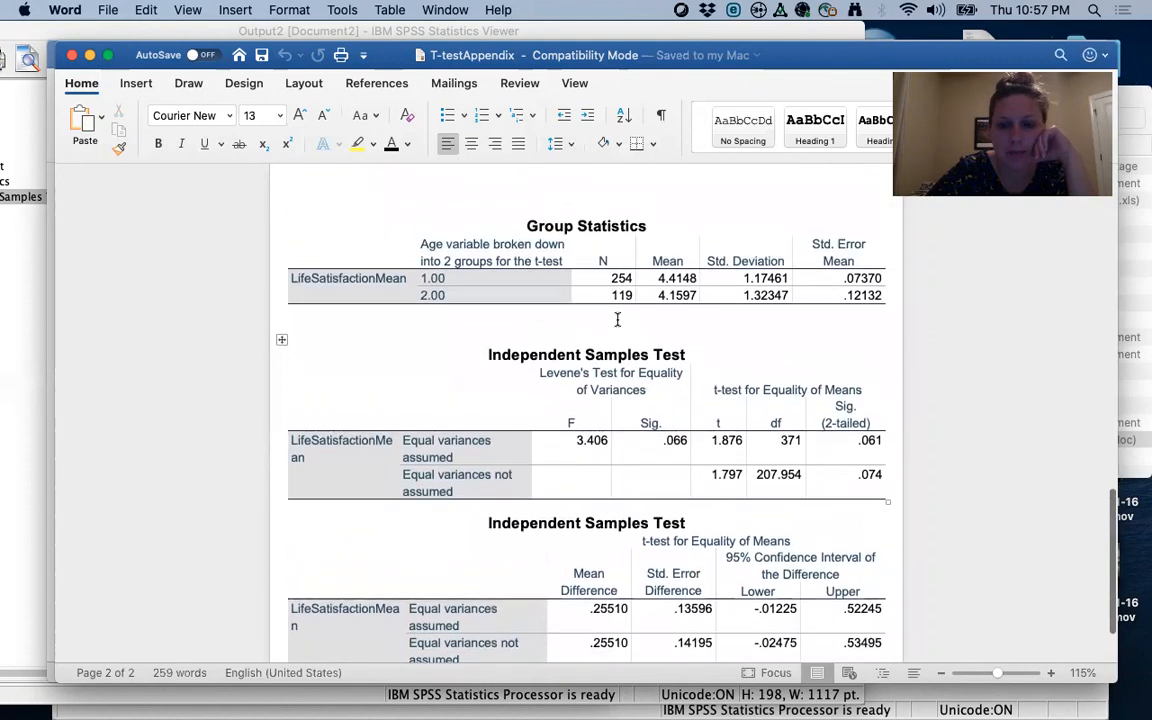
{"action": "scroll", "coordinate": [617, 320], "scroll_direction": "up", "scroll_amount": 9}
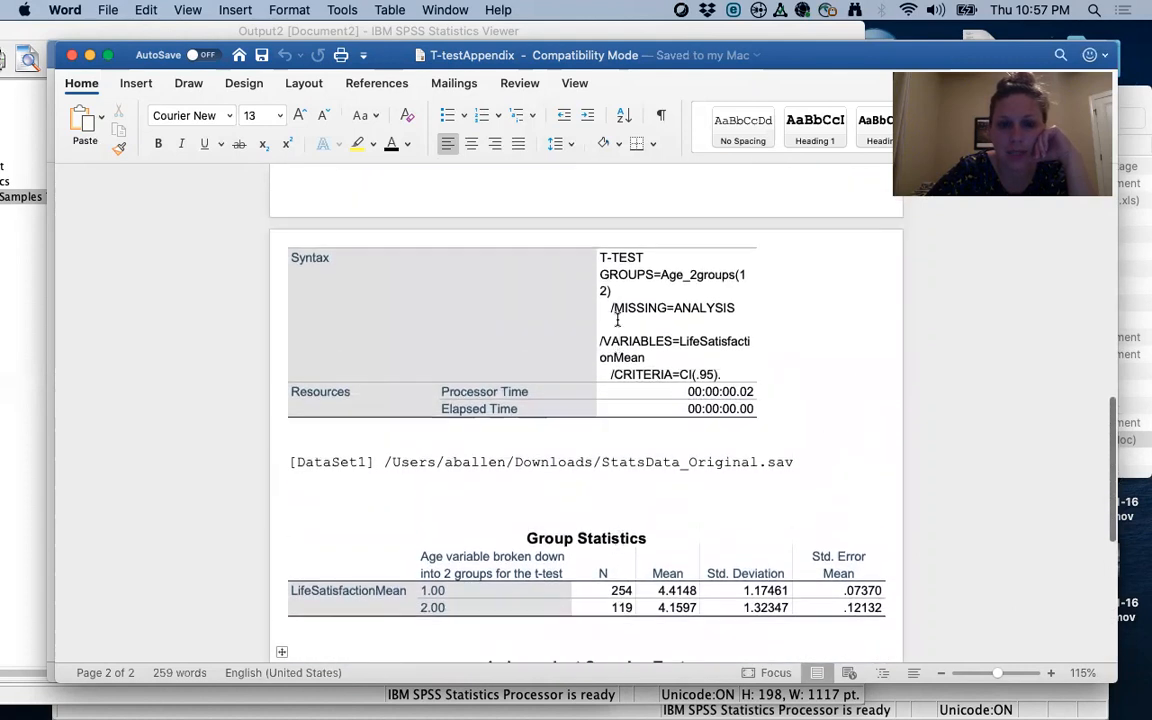
{"action": "scroll", "coordinate": [617, 320], "scroll_direction": "down", "scroll_amount": 12}
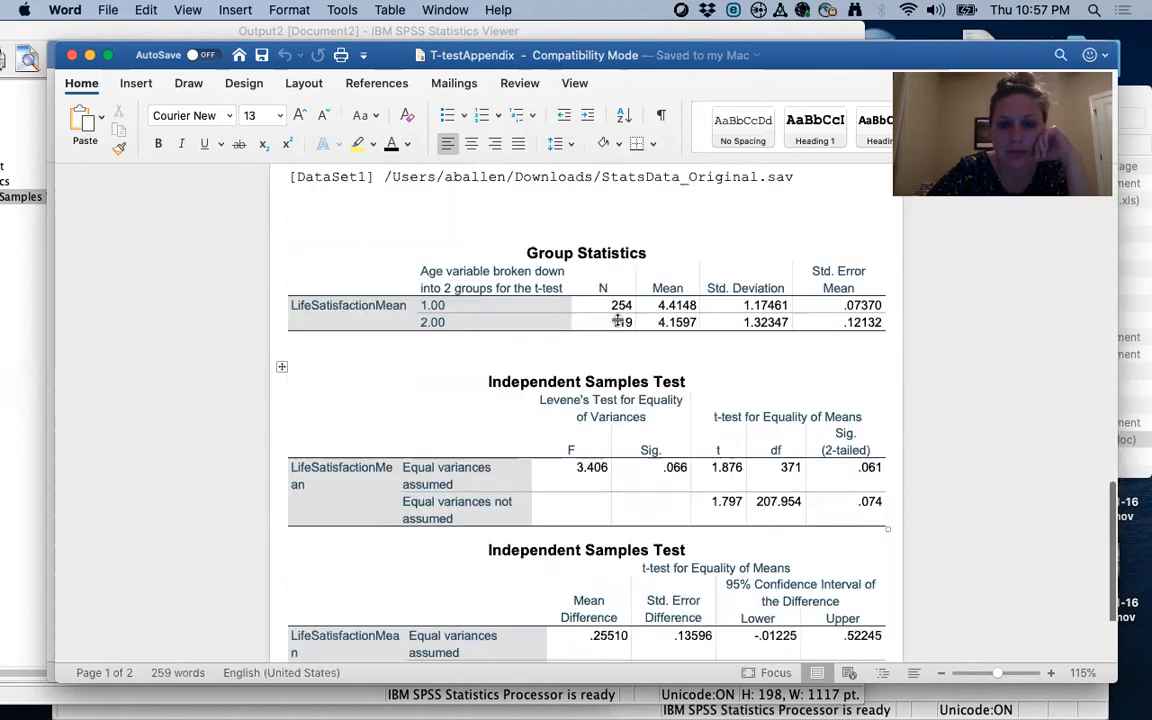
- Move and enlarge the T-testAppendix window so the Group Statistics and Independent Samples Test tables fit in view
{"action": "left_click_drag", "start_coordinate": [797, 77], "coordinate": [704, 57]}
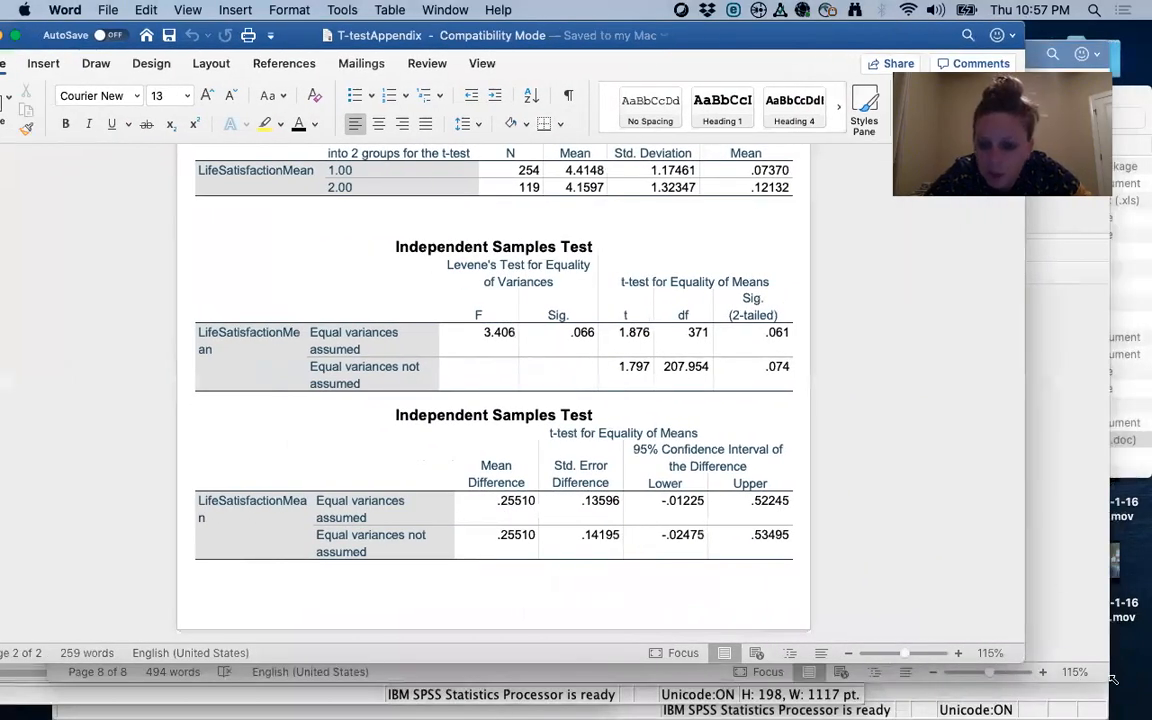
{"action": "left_click_drag", "start_coordinate": [1022, 657], "coordinate": [1133, 683]}
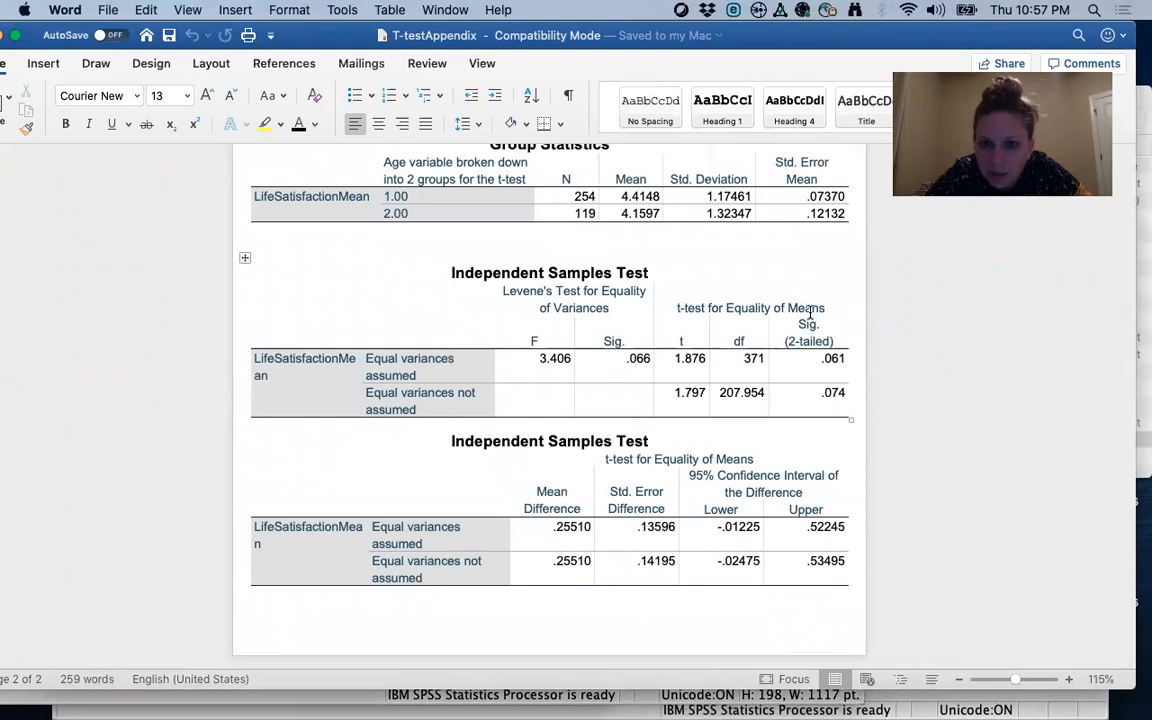
{"action": "scroll", "coordinate": [810, 311], "scroll_direction": "up", "scroll_amount": 3}
{"action": "scroll", "coordinate": [810, 311], "scroll_direction": "down", "scroll_amount": 2}
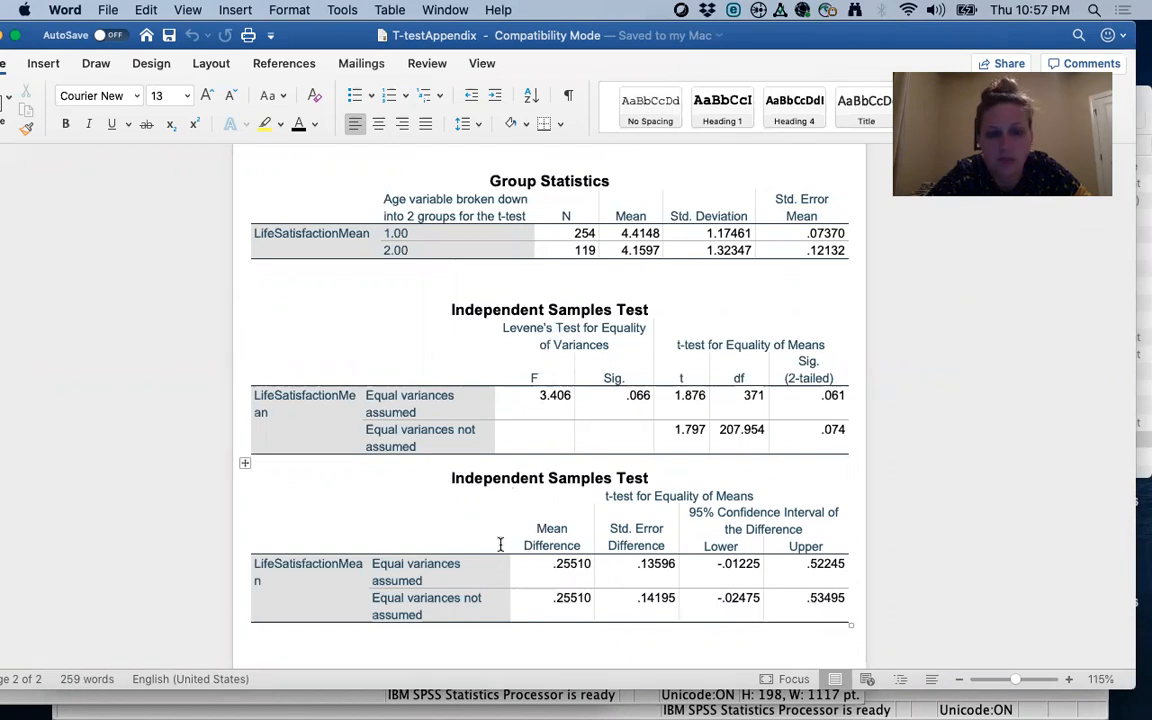
- Copy the Group Statistics table and both Independent Samples Test tables, and switch to the Example Paper_APA7th document
{"action": "scroll", "coordinate": [500, 544], "scroll_direction": "up", "scroll_amount": 3}
{"action": "scroll", "coordinate": [500, 544], "scroll_direction": "up", "scroll_amount": 5}
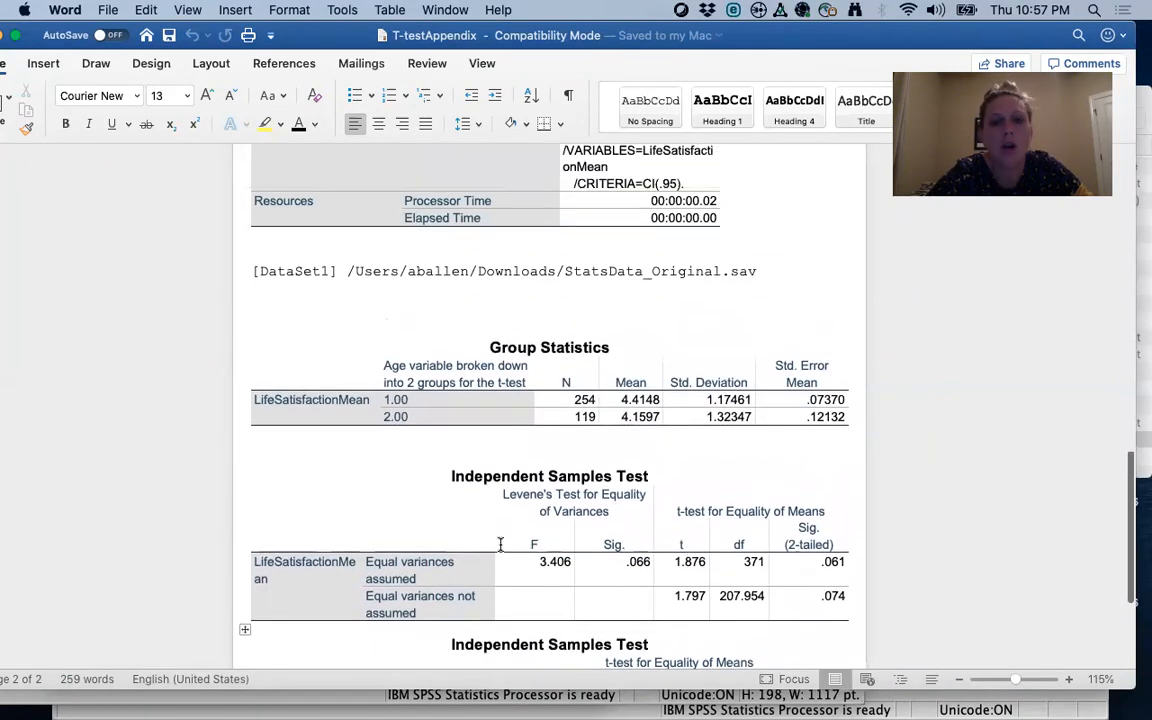
{"action": "scroll", "coordinate": [505, 500], "scroll_direction": "down", "scroll_amount": 3}
{"action": "left_click_drag", "start_coordinate": [498, 355], "coordinate": [785, 707]}
{"action": "key", "text": "super+c"}
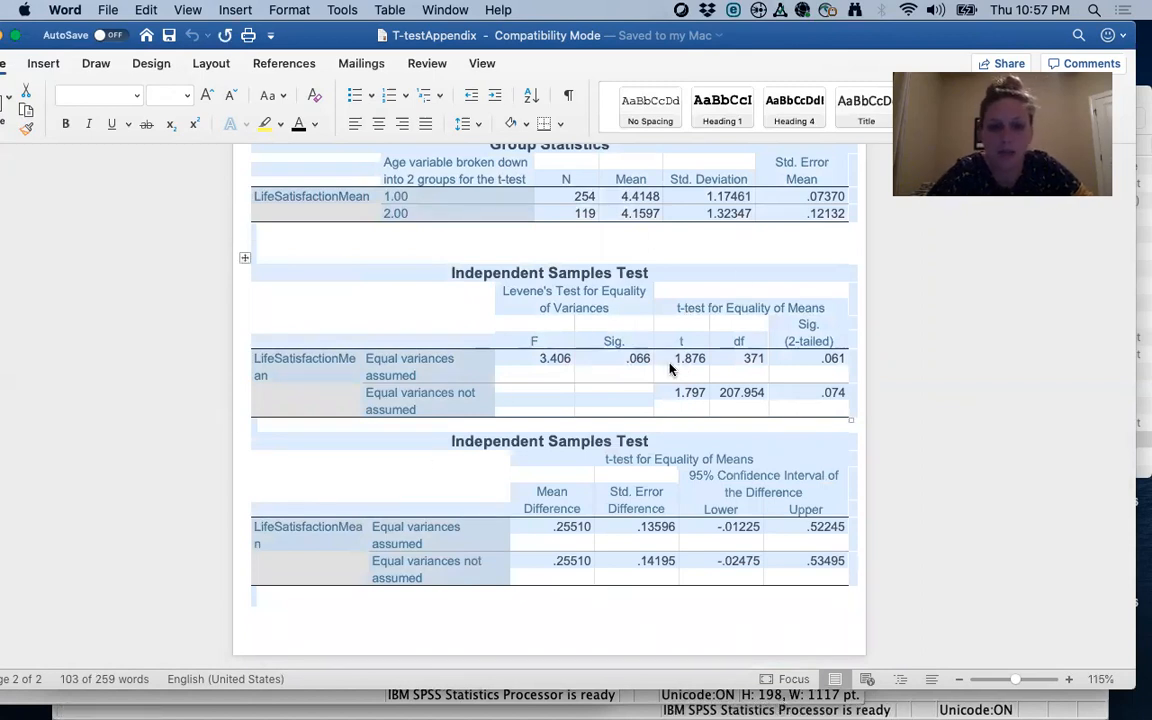
{"action": "key", "text": "ctrl+Up"}
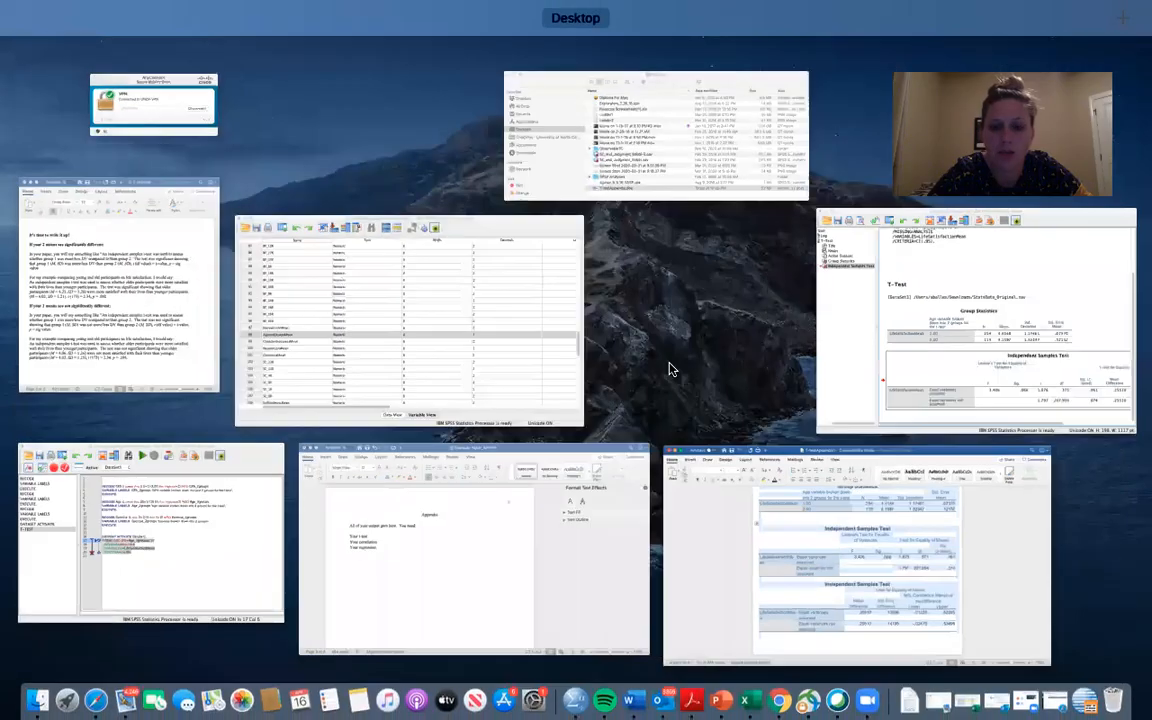
{"action": "left_click", "coordinate": [470, 541]}
- Try pasting the copied tables over the list of required output in the Appendix, and undo the paste
{"action": "left_click_drag", "start_coordinate": [227, 330], "coordinate": [183, 306]}
{"action": "key", "text": "super+v"}
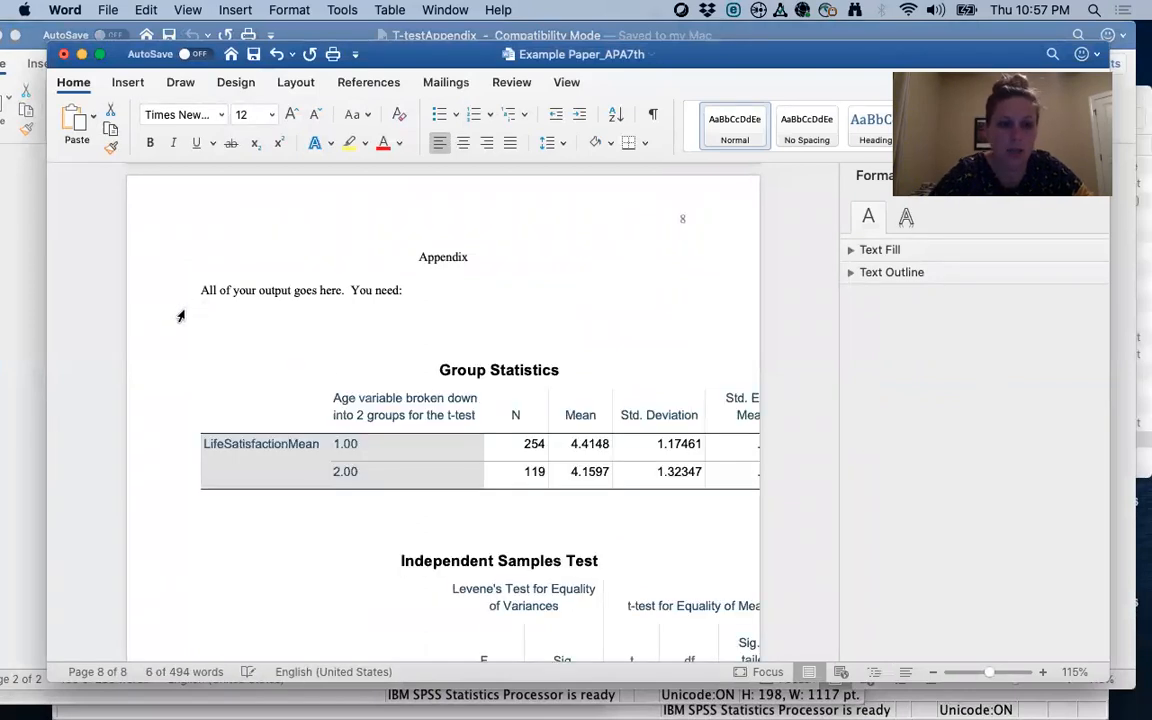
{"action": "scroll", "coordinate": [533, 332], "scroll_direction": "up", "scroll_amount": 15}
{"action": "scroll", "coordinate": [533, 330], "scroll_direction": "up", "scroll_amount": 6}
{"action": "scroll", "coordinate": [536, 330], "scroll_direction": "down", "scroll_amount": 10}
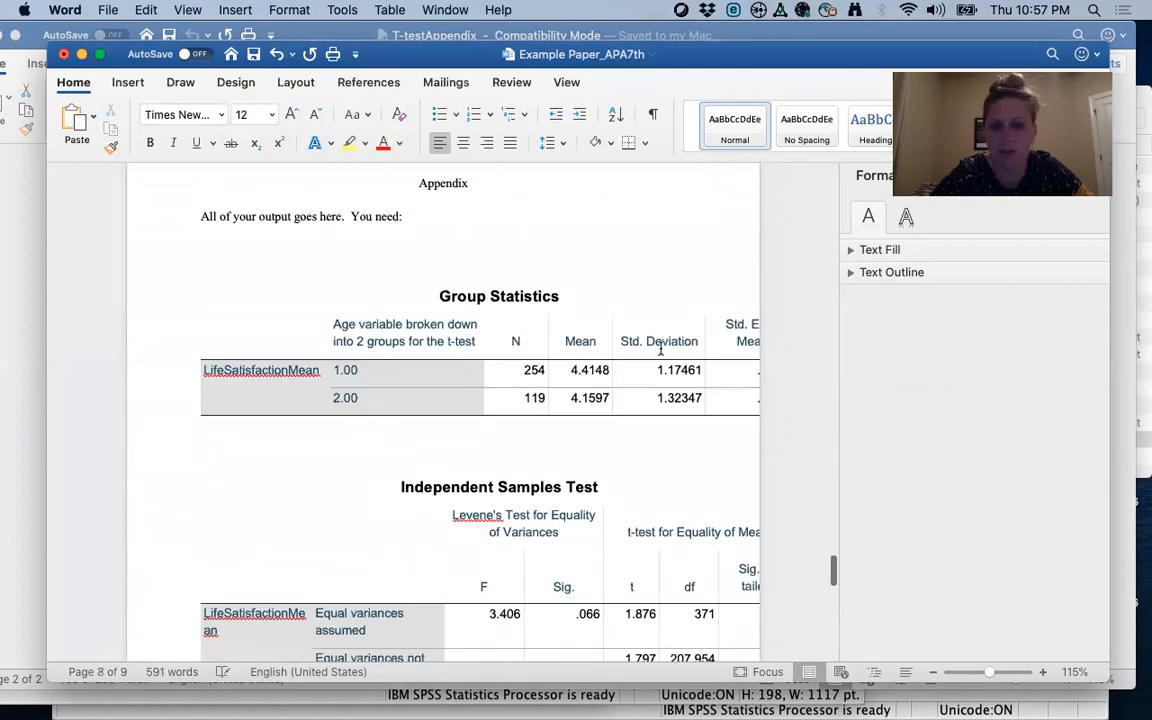
{"action": "scroll", "coordinate": [660, 349], "scroll_direction": "up", "scroll_amount": 1}
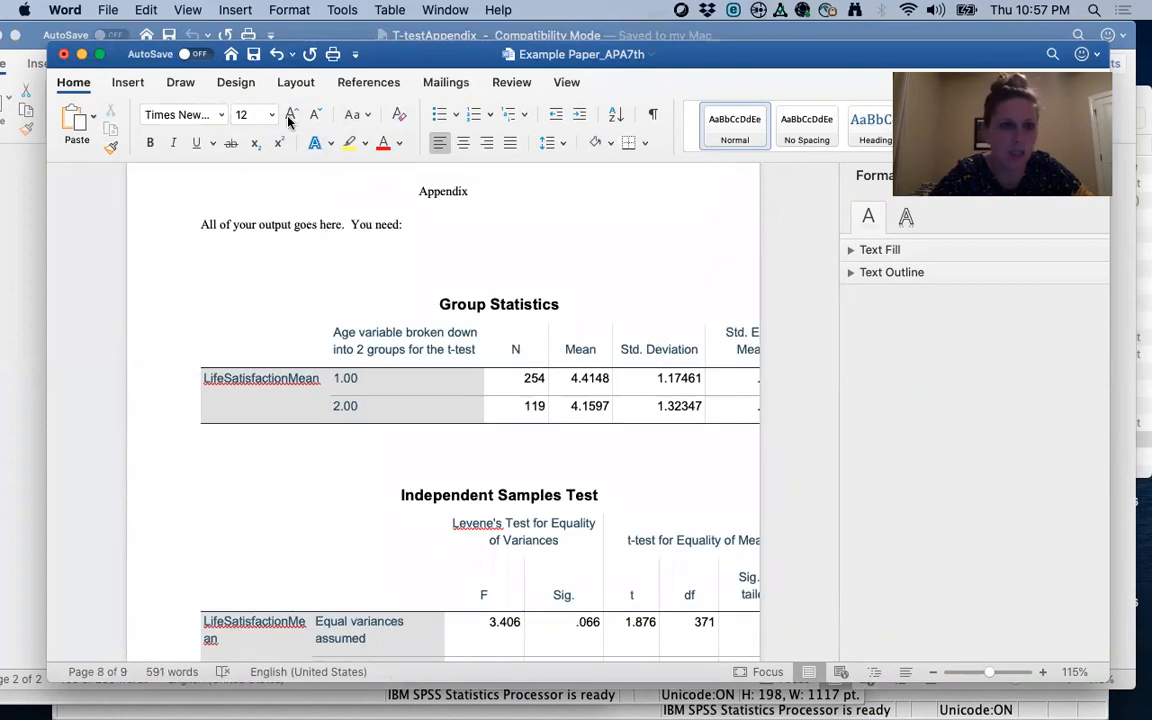
{"action": "left_click", "coordinate": [276, 54]}
- Try pasting the copied tables below the Appendix list as Unformatted Text, and undo the paste
{"action": "right_click", "coordinate": [236, 449]}
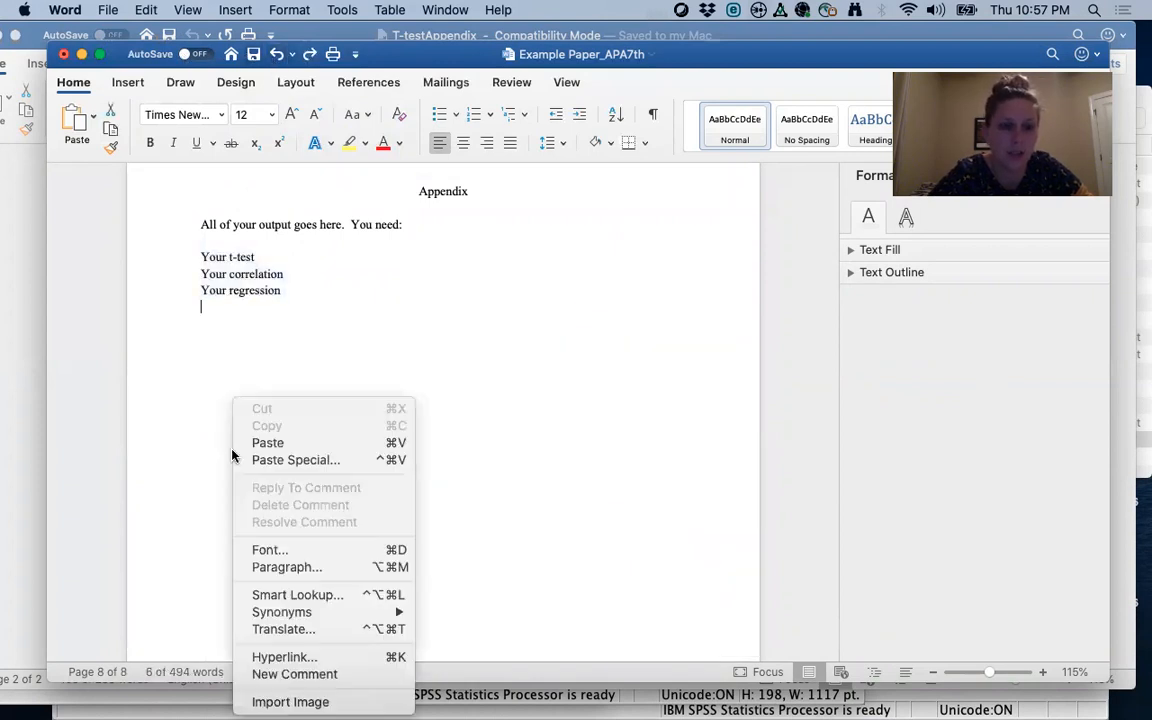
{"action": "left_click", "coordinate": [271, 464]}
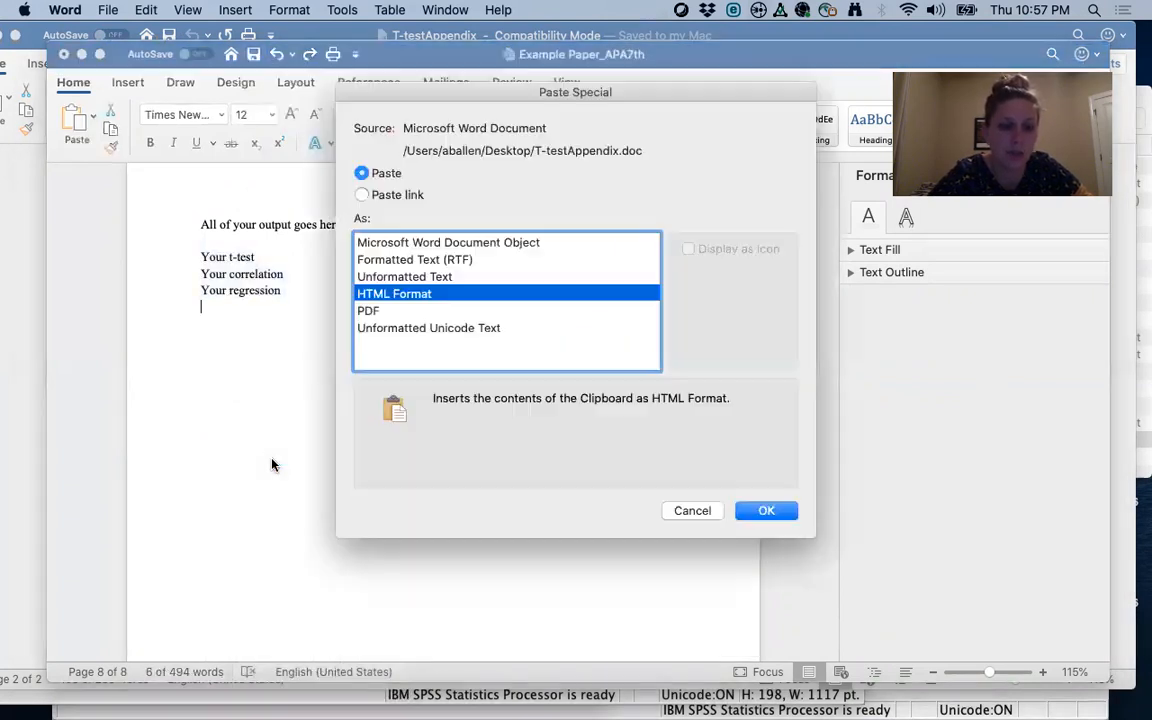
{"action": "left_click", "coordinate": [440, 283]}
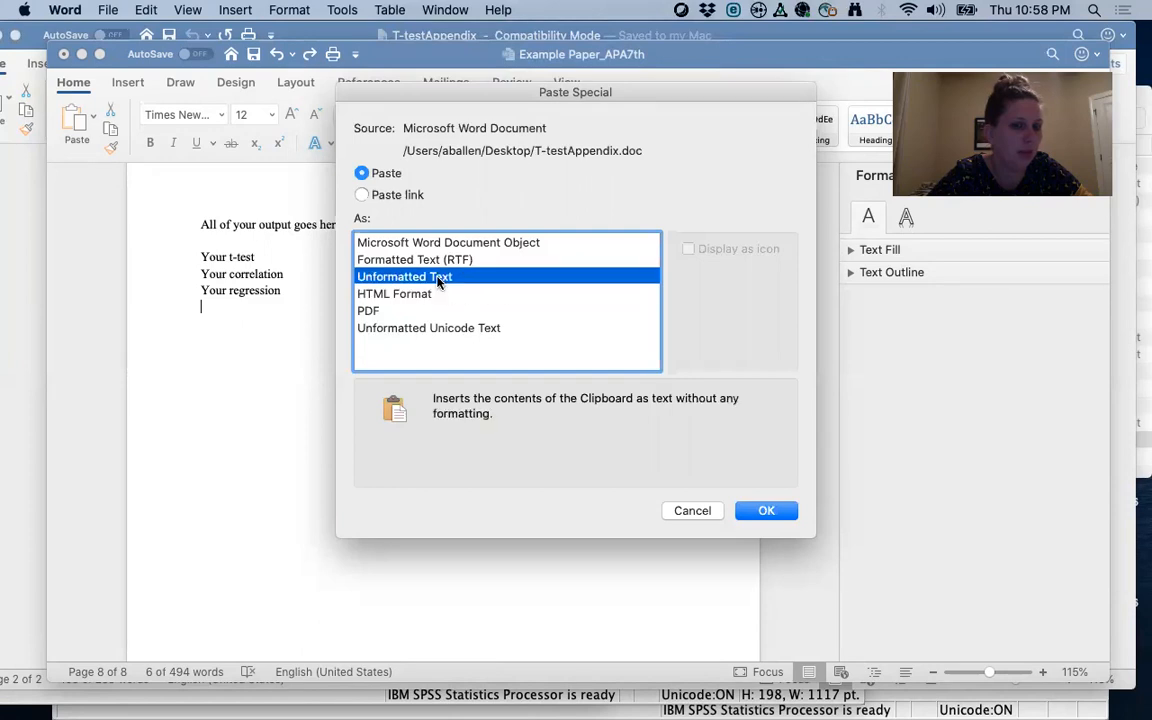
{"action": "left_click", "coordinate": [768, 511]}
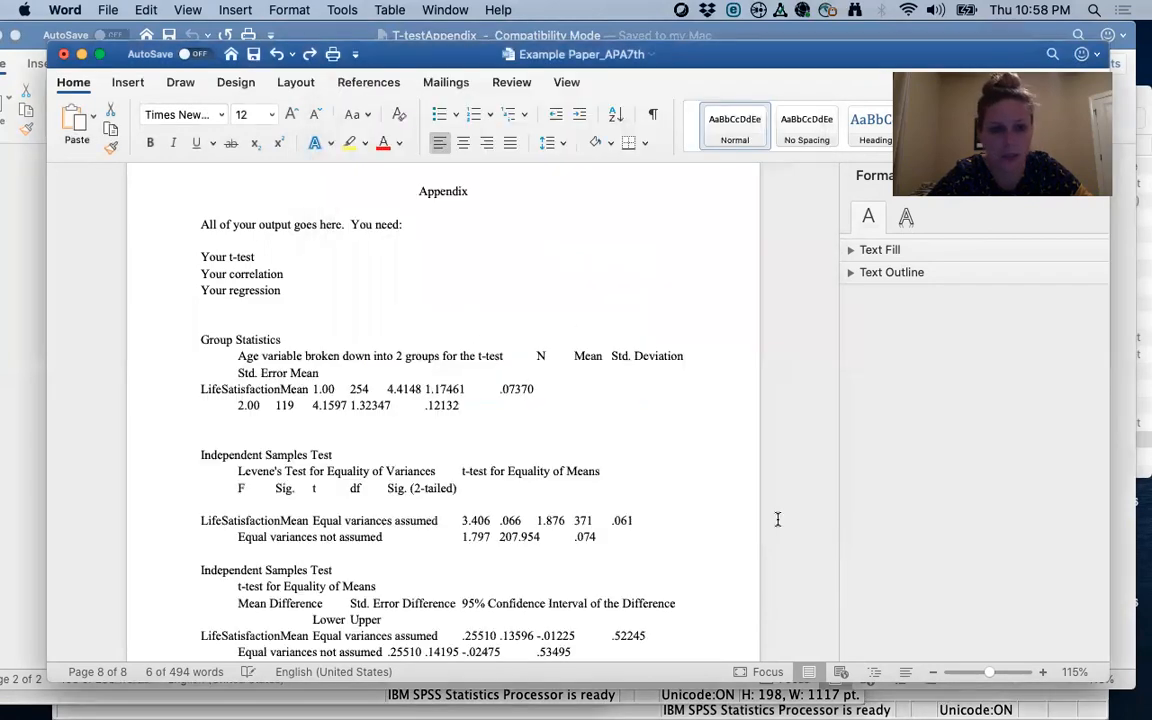
{"action": "left_click", "coordinate": [276, 55]}
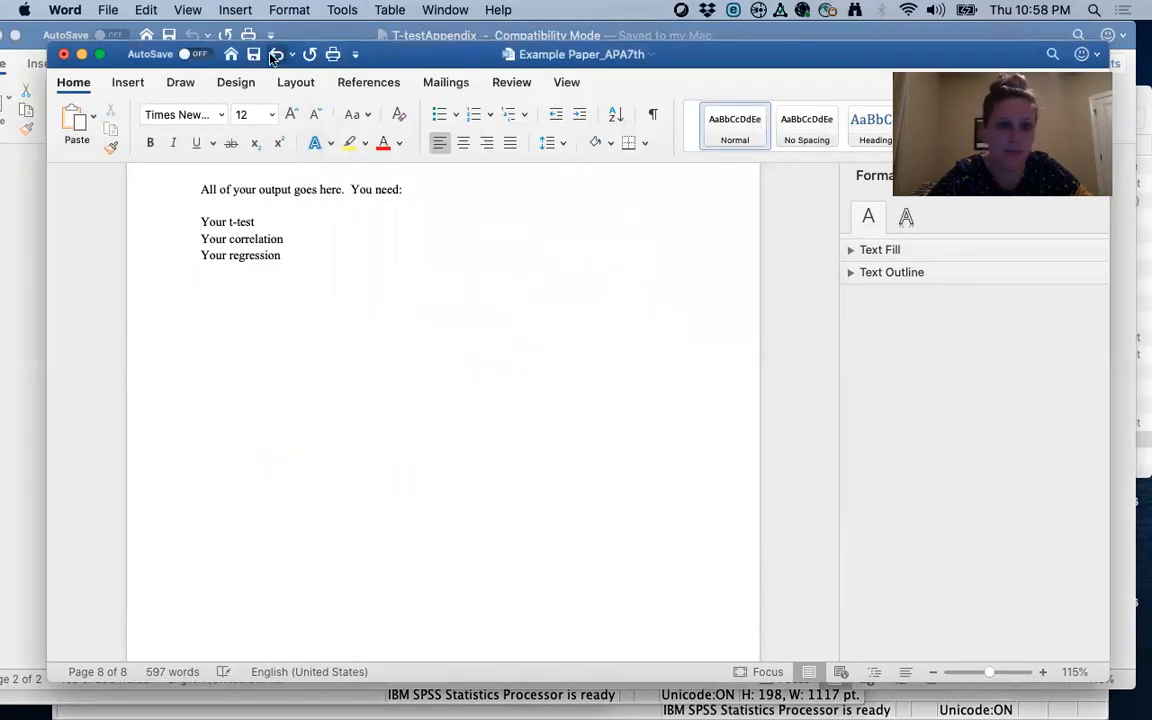
- Try pasting the copied tables below the Appendix list as Formatted Text (RTF), and undo the paste
{"action": "right_click", "coordinate": [260, 300]}
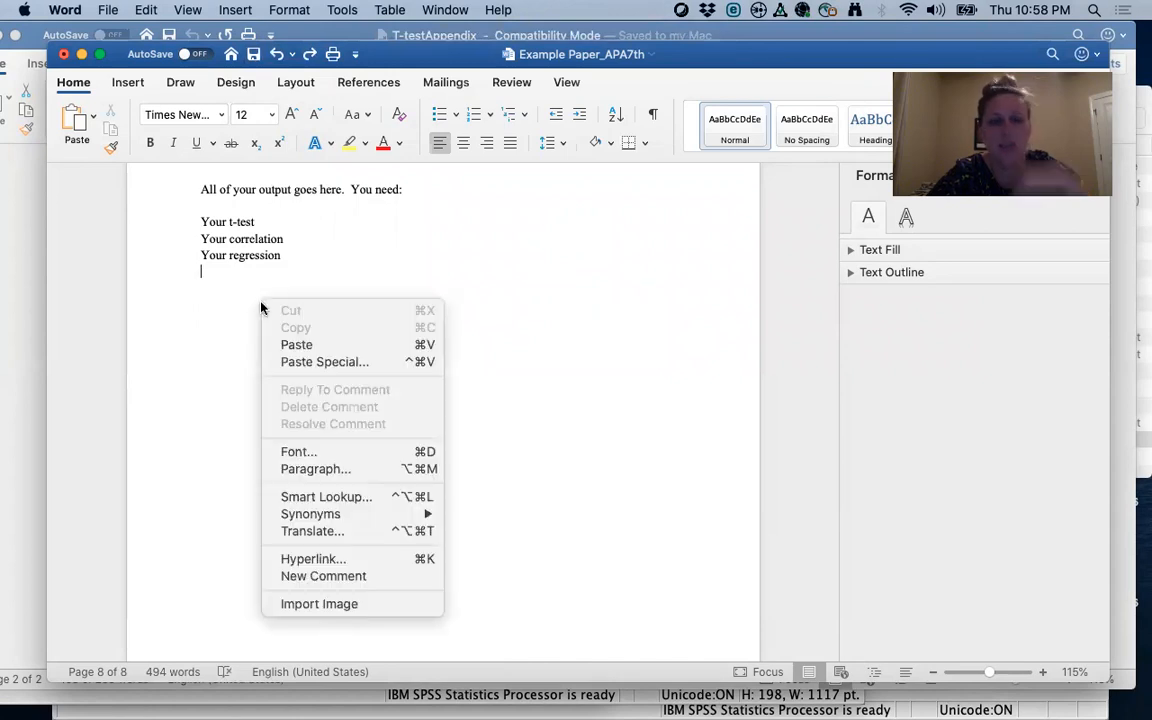
{"action": "left_click", "coordinate": [317, 363]}
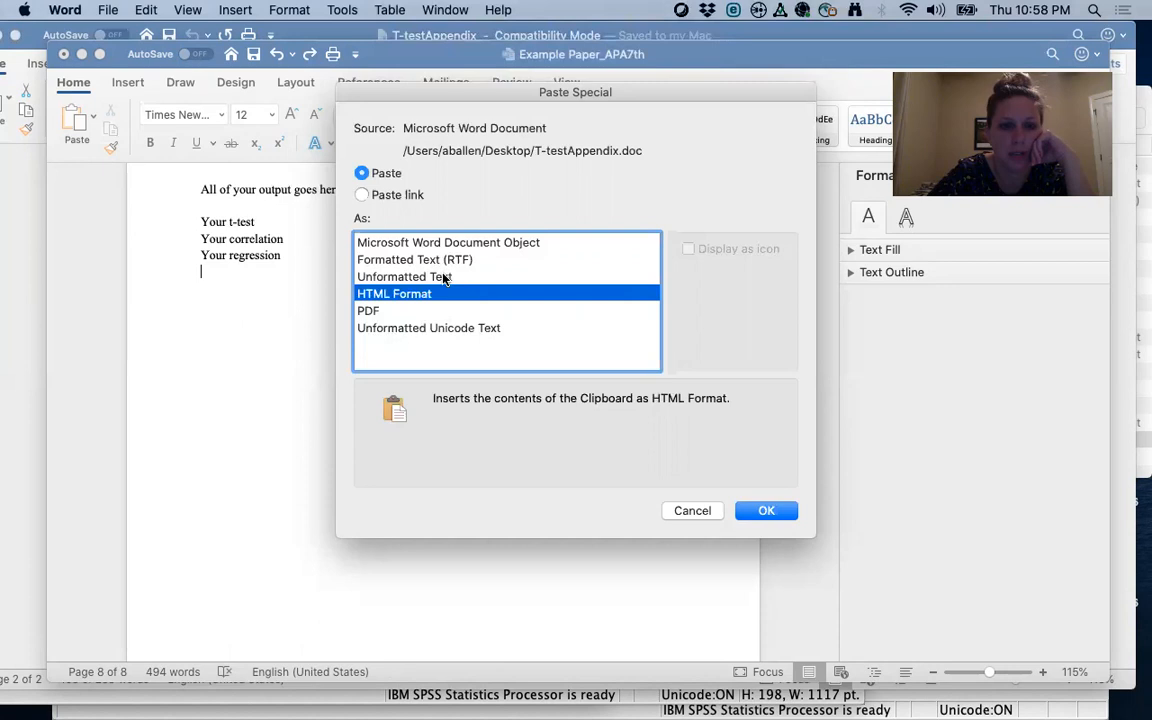
{"action": "left_click", "coordinate": [445, 260]}
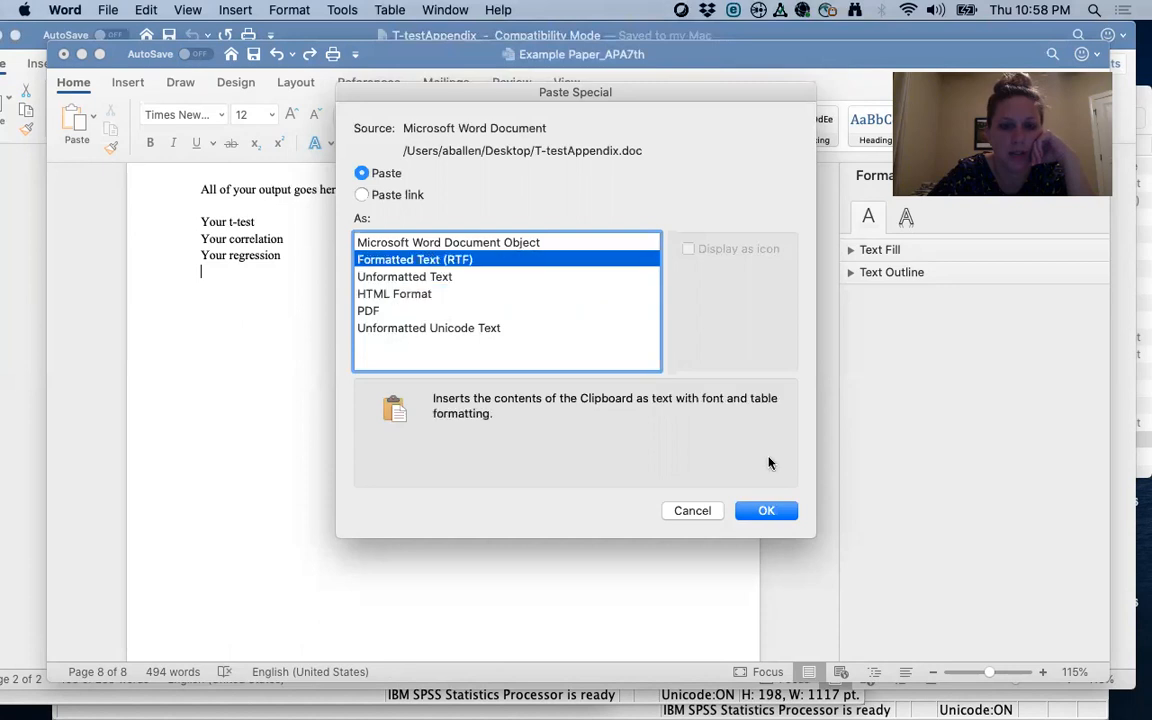
{"action": "left_click", "coordinate": [766, 511]}
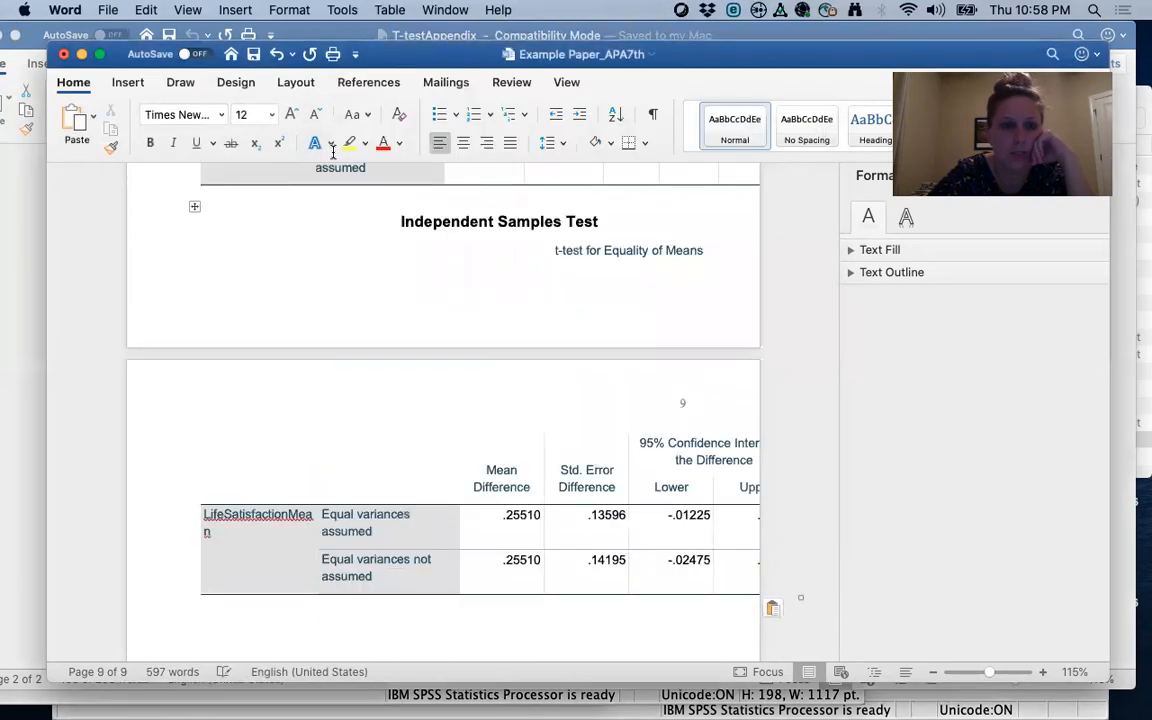
{"action": "left_click", "coordinate": [276, 54]}
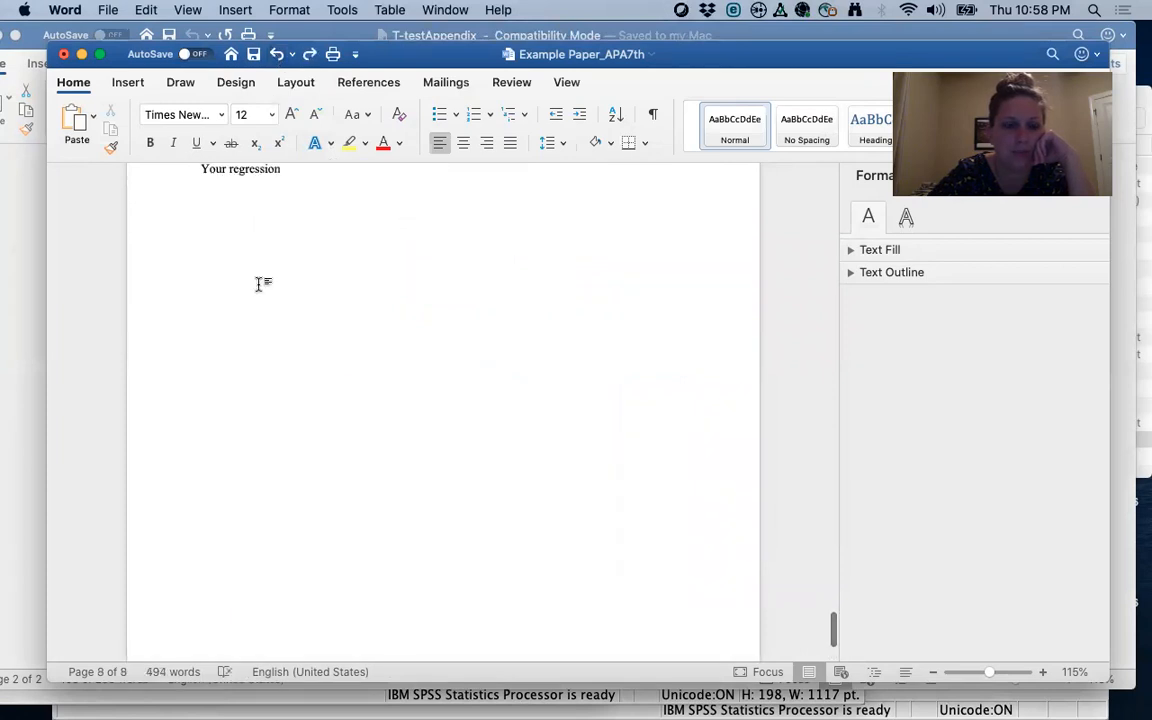
- Paste the copied tables below the Appendix list using Paste Special with the PDF format, and check their fit
{"action": "right_click", "coordinate": [259, 285]}
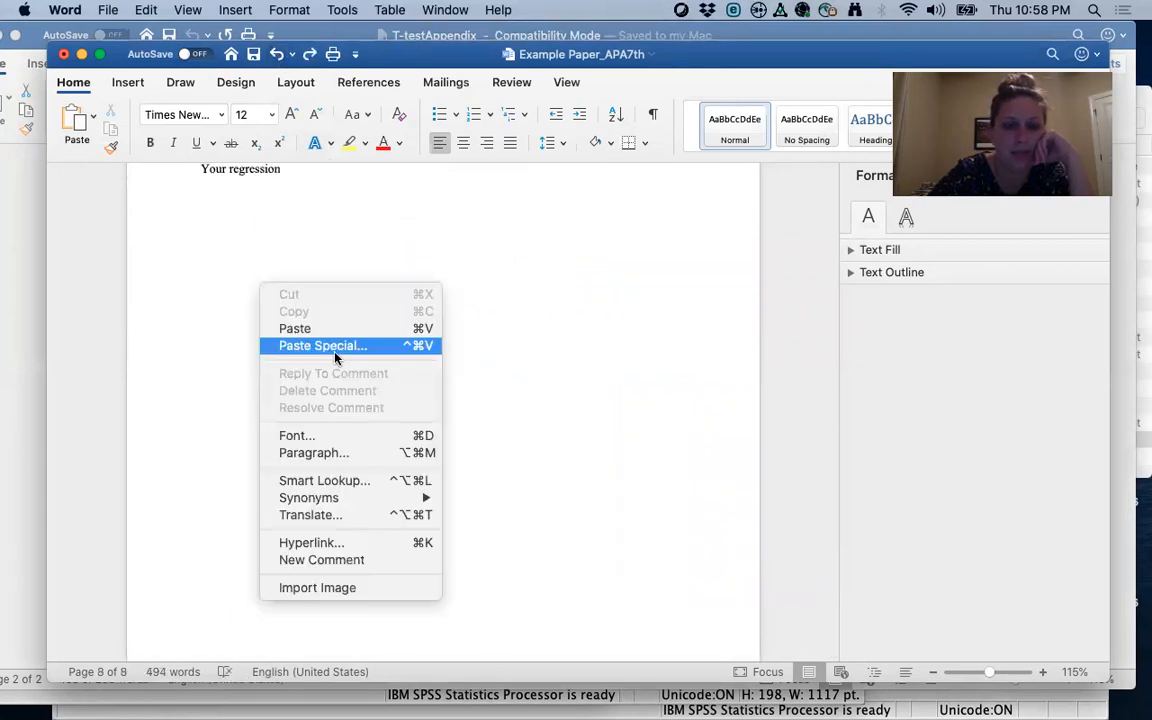
{"action": "left_click", "coordinate": [322, 345]}
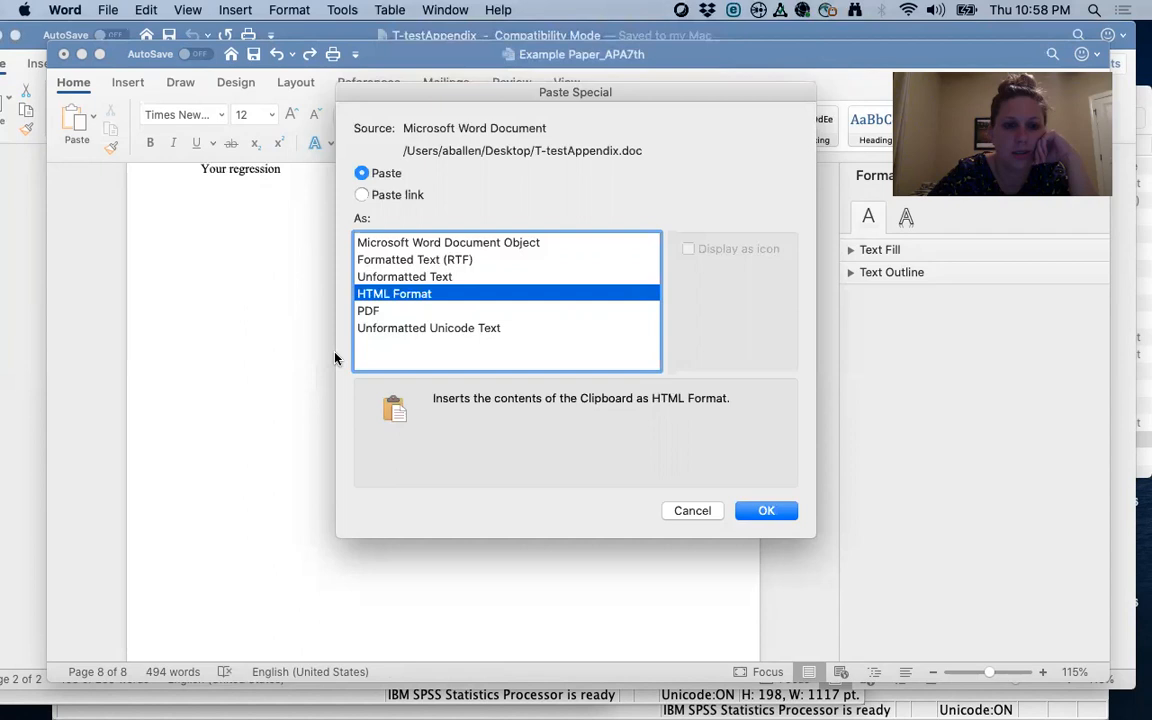
{"action": "left_click", "coordinate": [370, 312]}
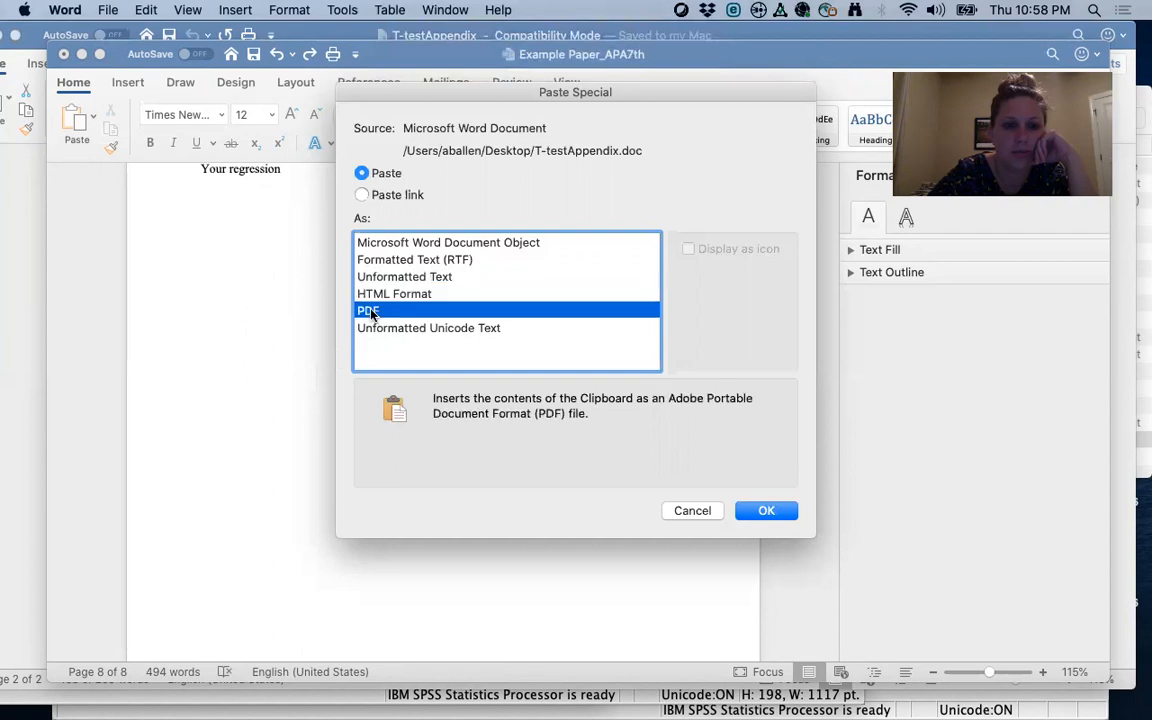
{"action": "left_click", "coordinate": [766, 511]}
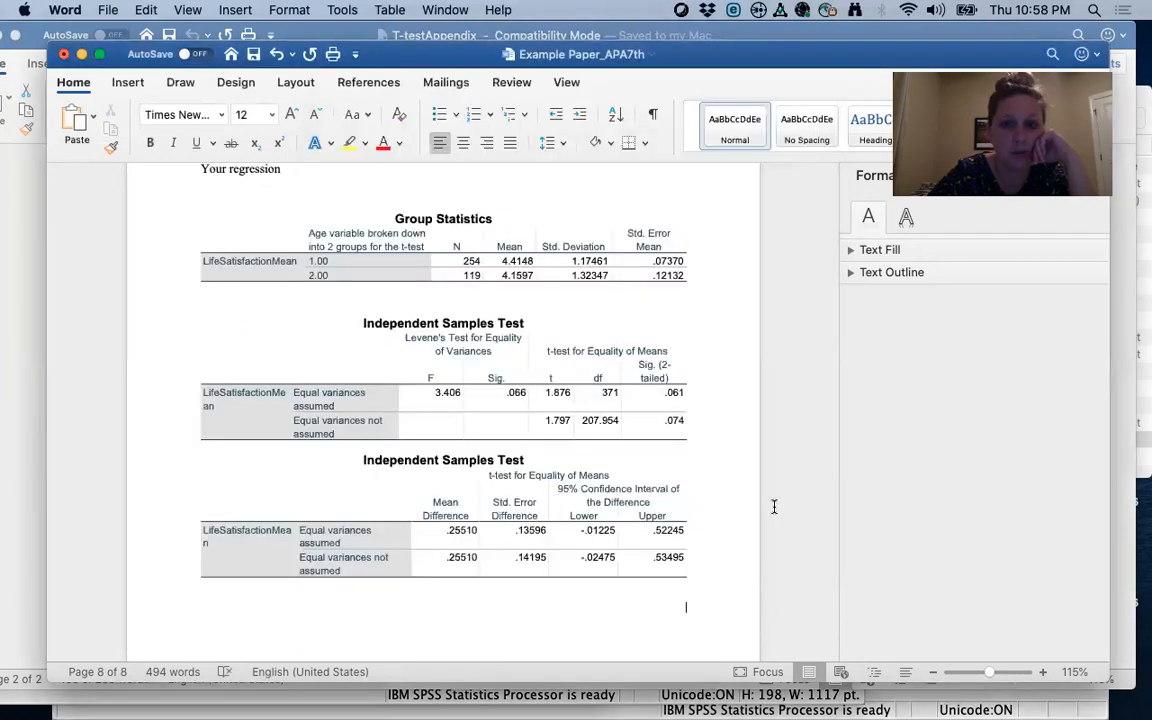
{"action": "scroll", "coordinate": [722, 463], "scroll_direction": "up", "scroll_amount": 3}
{"action": "scroll", "coordinate": [722, 463], "scroll_direction": "down", "scroll_amount": 5}
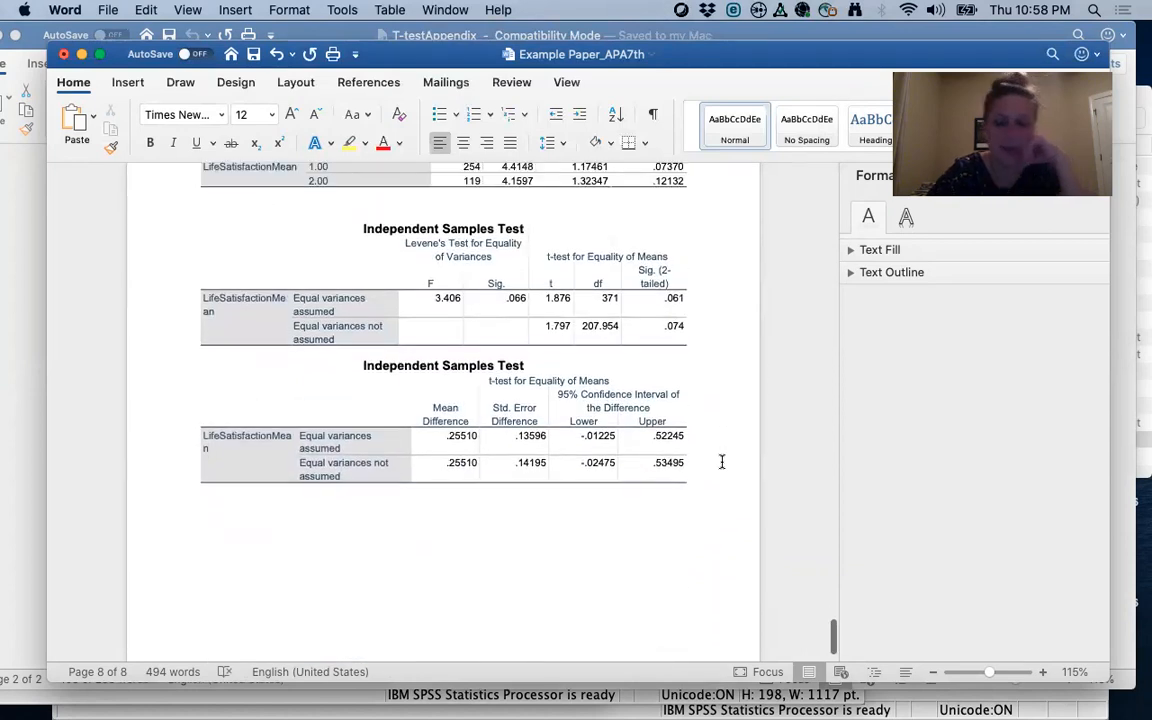
- Delete the placeholder list of required output and its introductory line, leaving only the heading and pasted tables in the Appendix
{"action": "scroll", "coordinate": [722, 462], "scroll_direction": "up", "scroll_amount": 3}
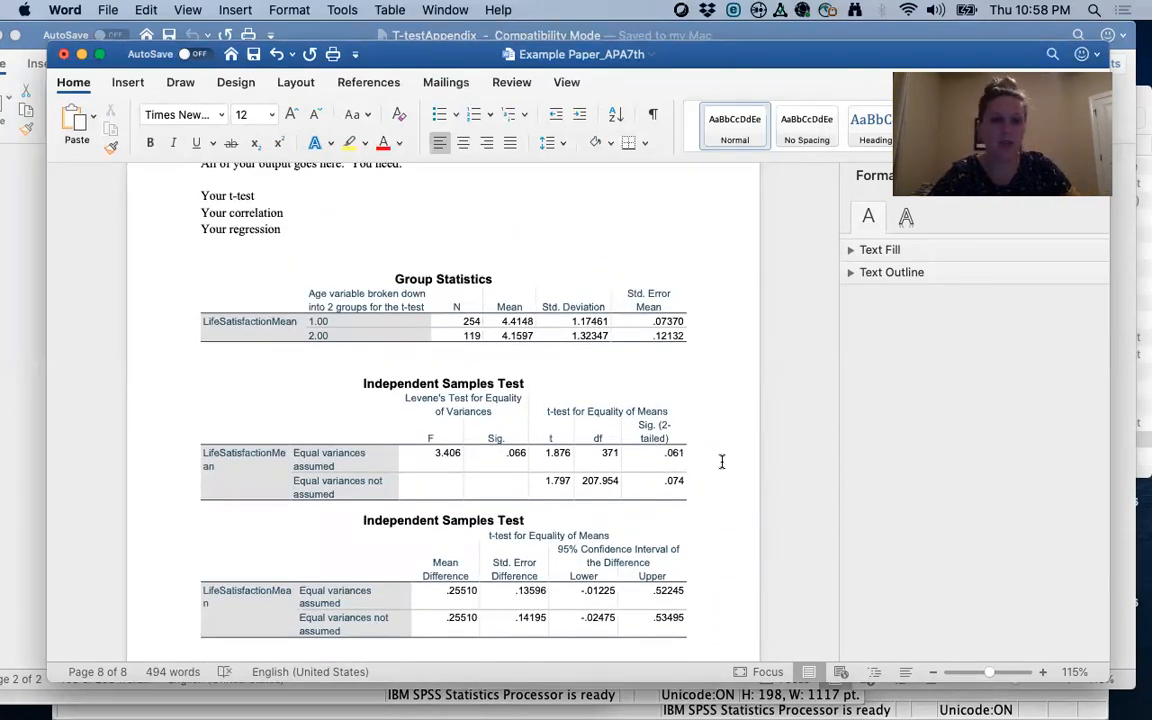
{"action": "left_click_drag", "start_coordinate": [288, 228], "coordinate": [150, 184]}
{"action": "key", "text": "BackSpace"}
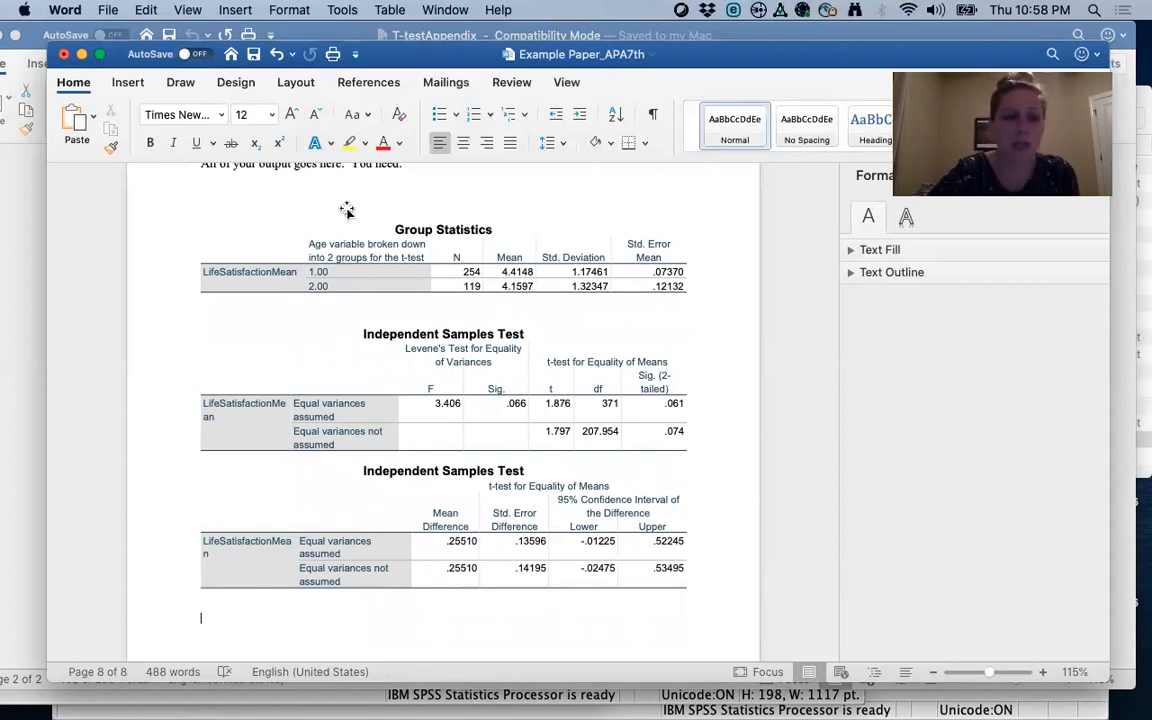
{"action": "scroll", "coordinate": [347, 211], "scroll_direction": "up", "scroll_amount": 3}
{"action": "left_click_drag", "start_coordinate": [411, 265], "coordinate": [200, 273]}
{"action": "key", "text": "BackSpace"}
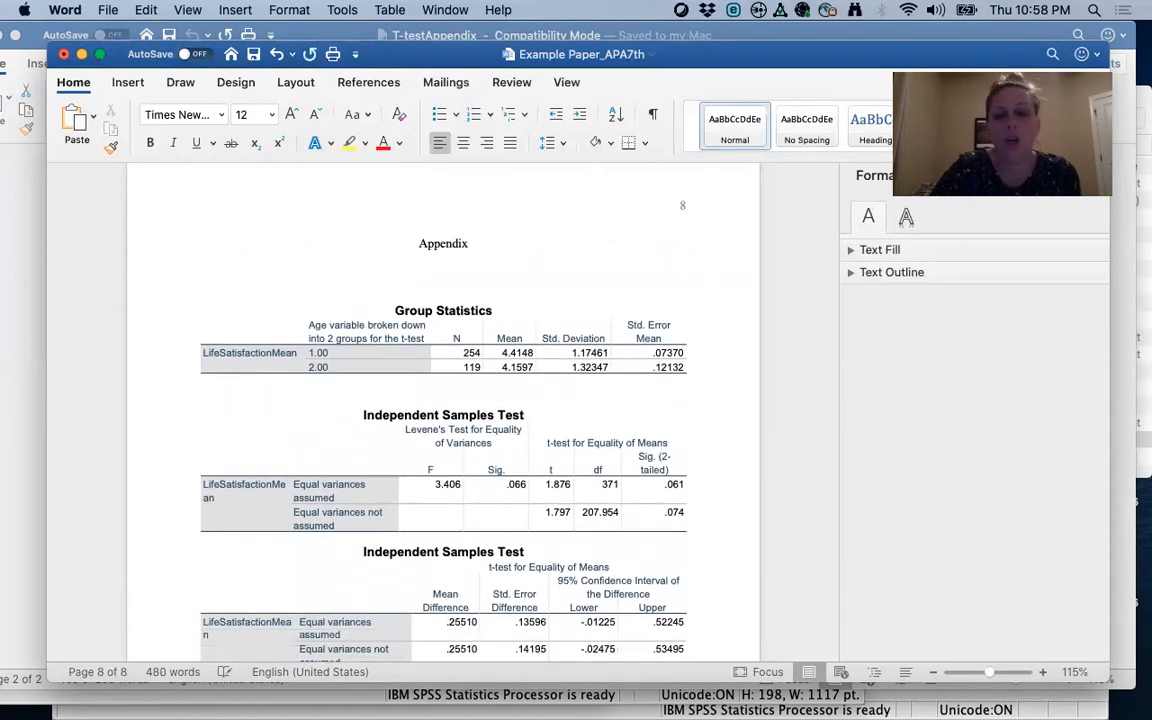
- Review the paper from the hypothesis through the t-test results, references, Table 1 and Figure 1 to the Appendix output
{"action": "scroll", "coordinate": [342, 370], "scroll_direction": "up", "scroll_amount": 20}
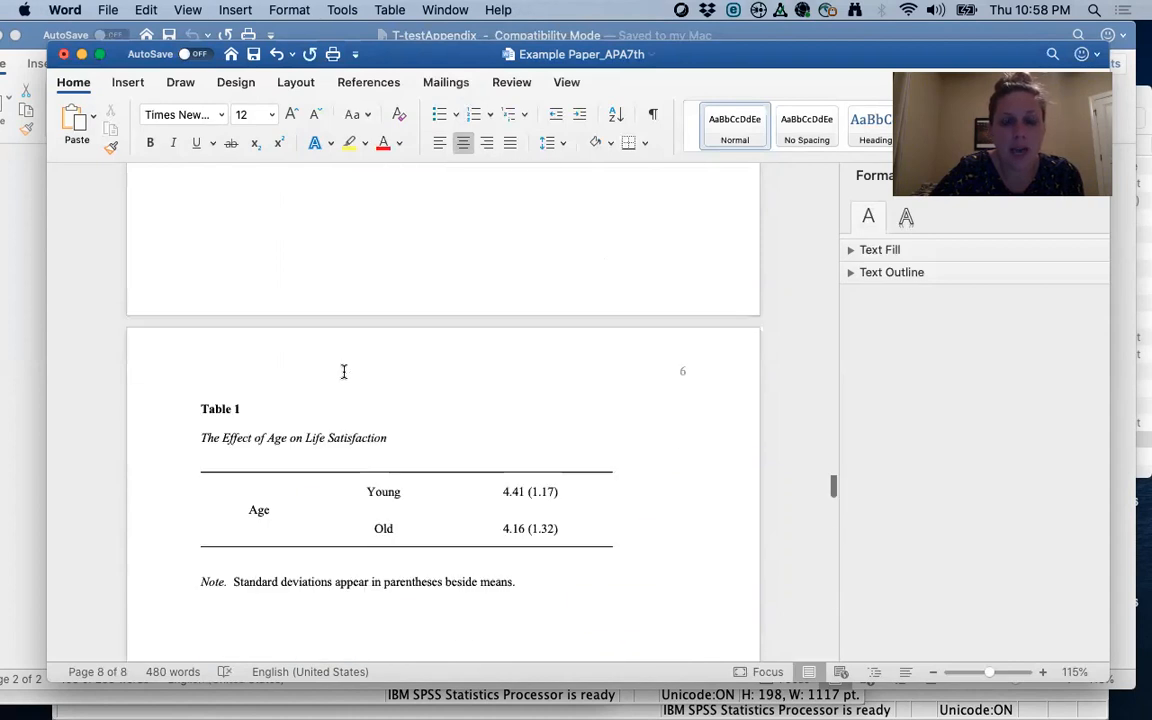
{"action": "scroll", "coordinate": [343, 371], "scroll_direction": "up", "scroll_amount": 20}
{"action": "scroll", "coordinate": [343, 371], "scroll_direction": "down", "scroll_amount": 2}
{"action": "scroll", "coordinate": [342, 373], "scroll_direction": "up", "scroll_amount": 4}
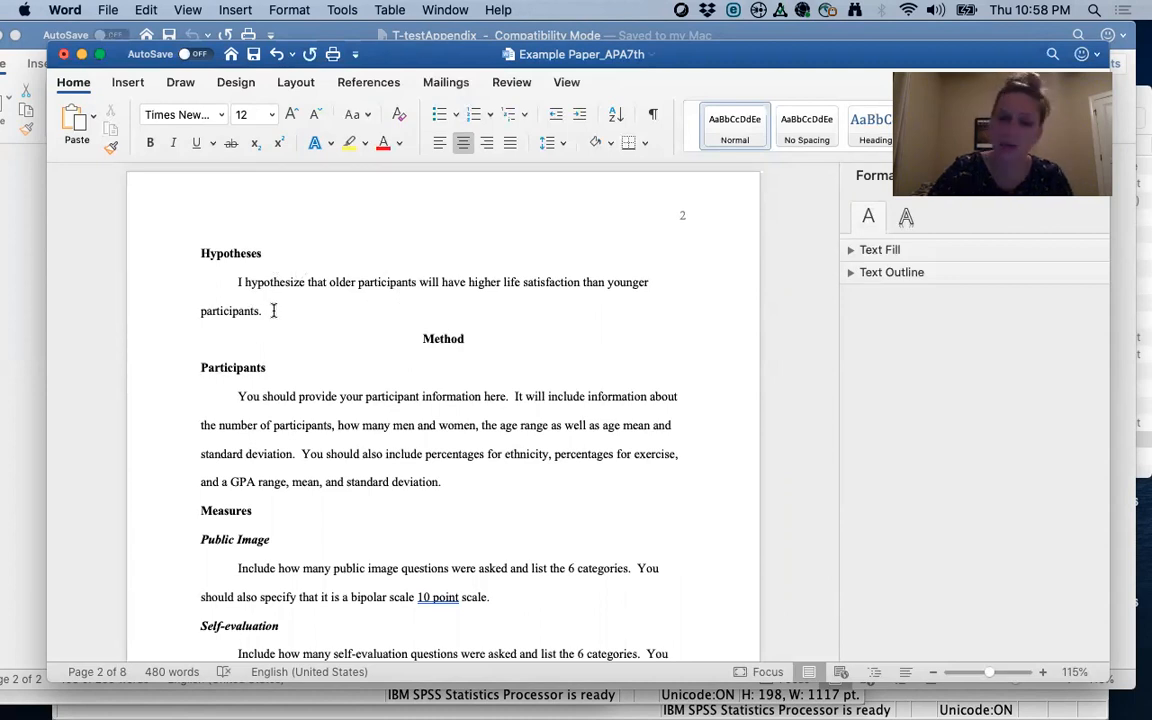
{"action": "scroll", "coordinate": [273, 311], "scroll_direction": "down", "scroll_amount": 15}
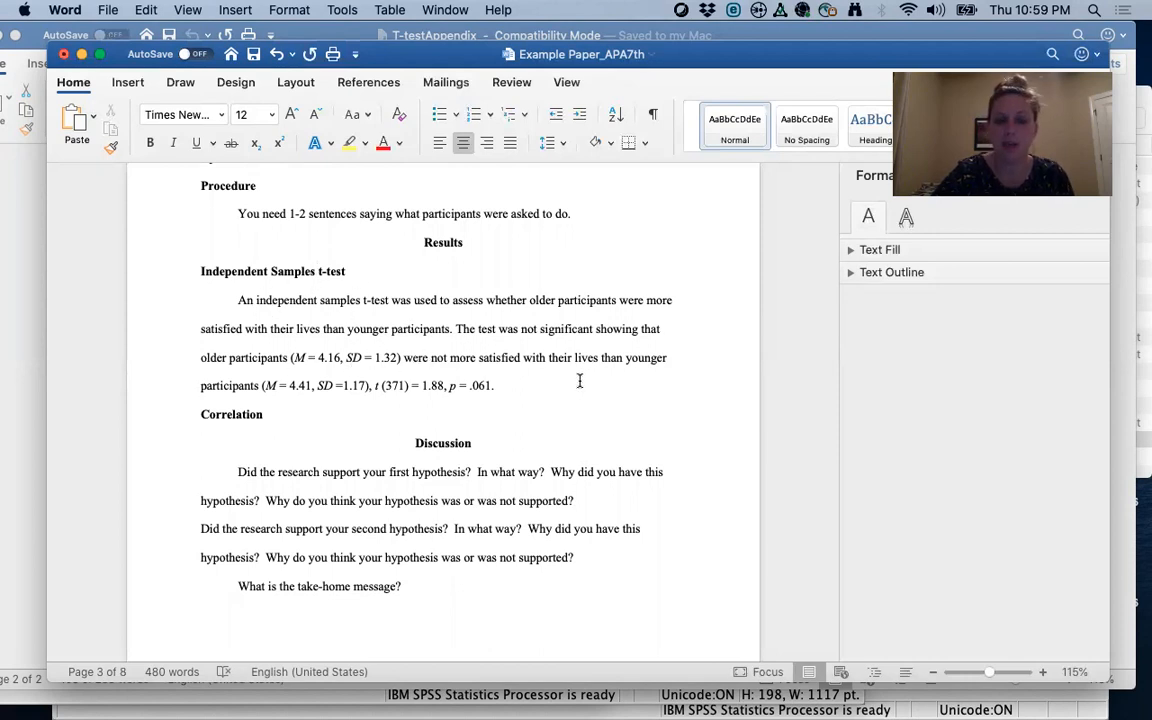
{"action": "scroll", "coordinate": [579, 380], "scroll_direction": "down", "scroll_amount": 10}
{"action": "scroll", "coordinate": [579, 380], "scroll_direction": "down", "scroll_amount": 20}
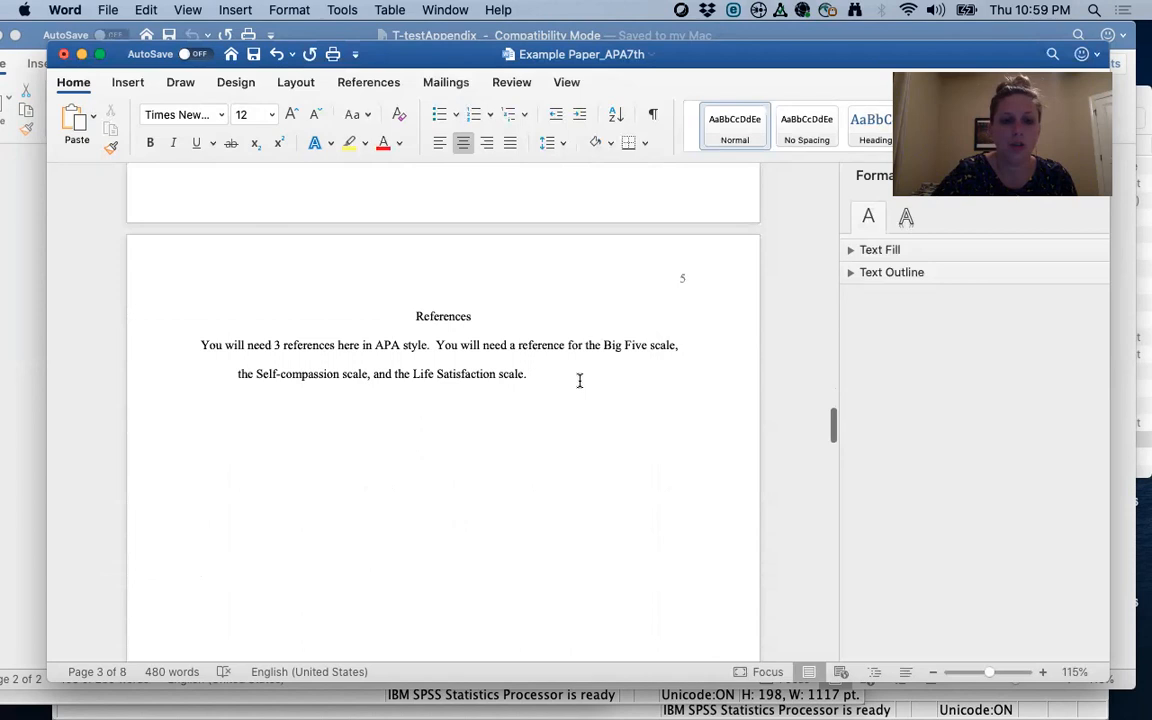
{"action": "scroll", "coordinate": [580, 385], "scroll_direction": "down", "scroll_amount": 4}
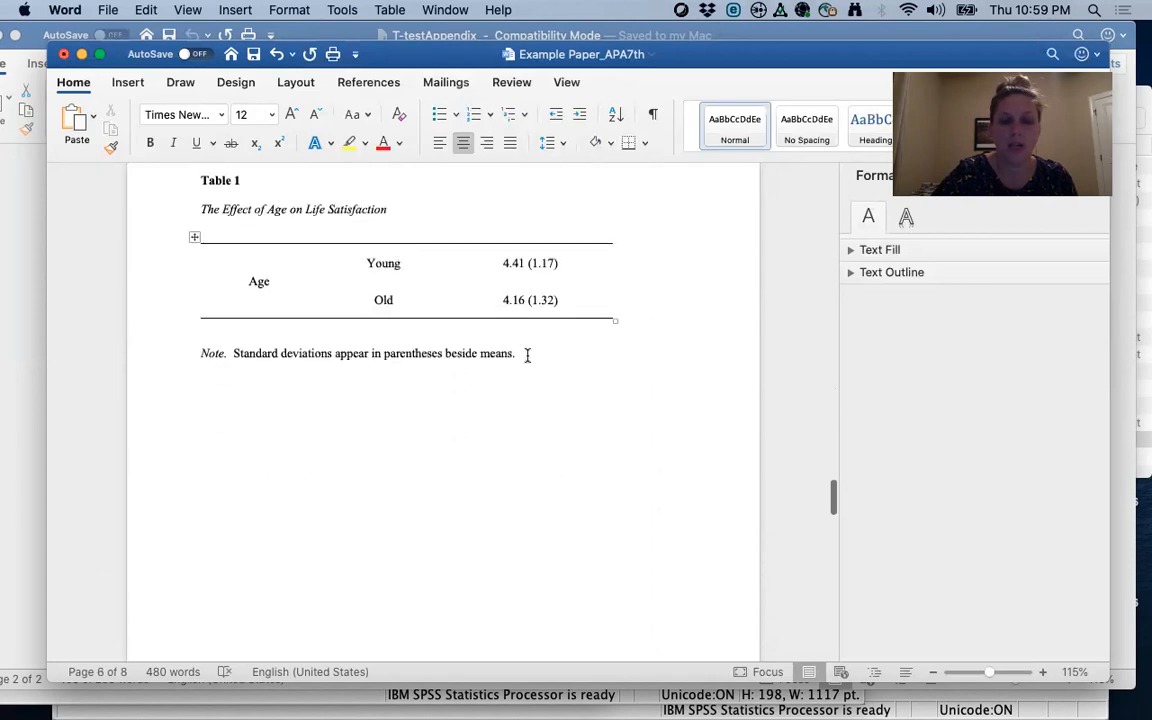
{"action": "scroll", "coordinate": [449, 529], "scroll_direction": "down", "scroll_amount": 1}
{"action": "scroll", "coordinate": [449, 529], "scroll_direction": "down", "scroll_amount": 10}
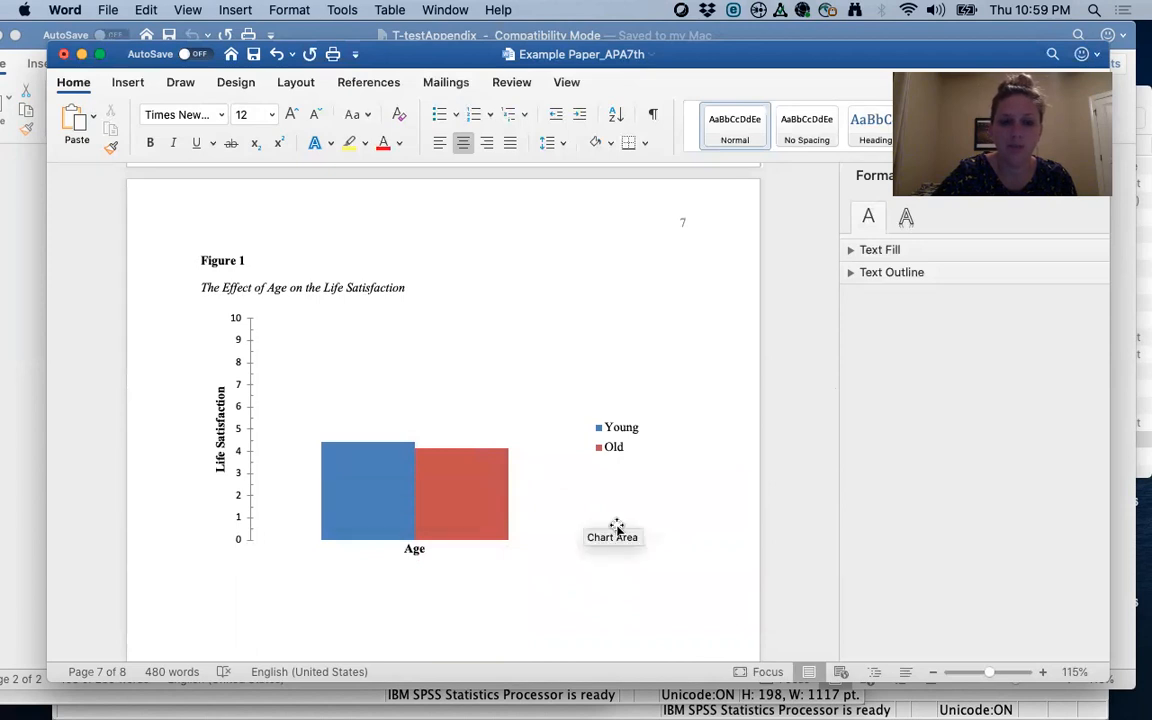
{"action": "scroll", "coordinate": [615, 525], "scroll_direction": "down", "scroll_amount": 18}
{"action": "scroll", "coordinate": [615, 525], "scroll_direction": "down", "scroll_amount": 4}
{"action": "scroll", "coordinate": [550, 560], "scroll_direction": "up", "scroll_amount": 2}
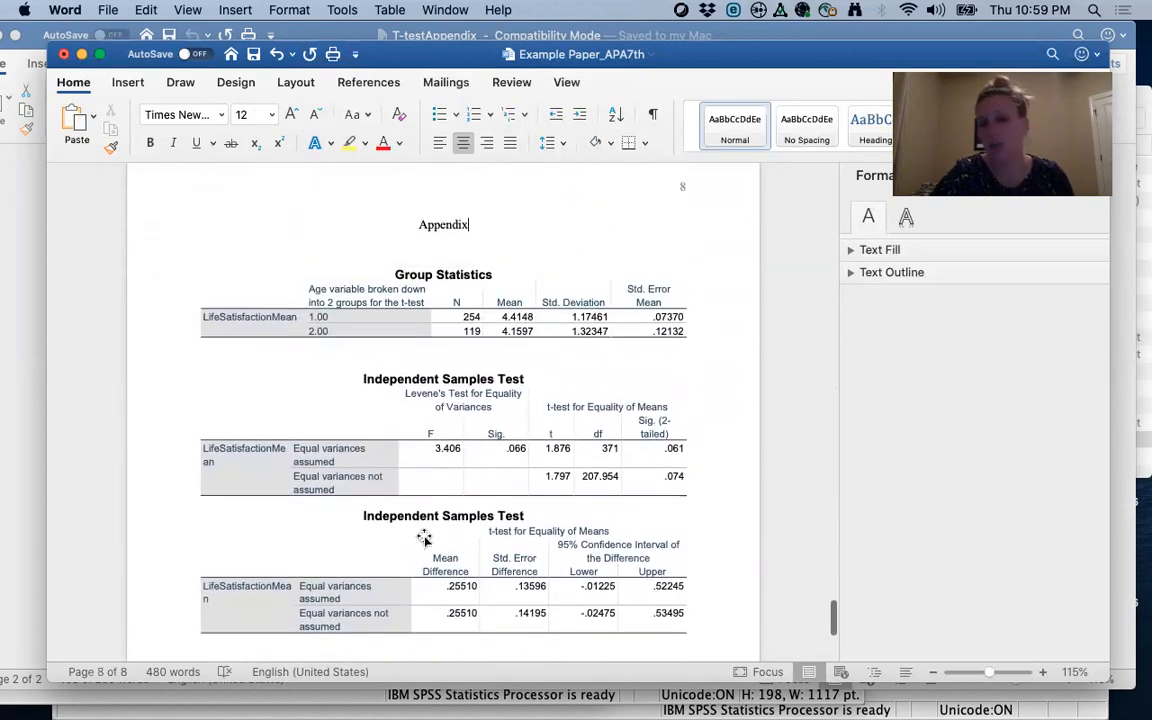